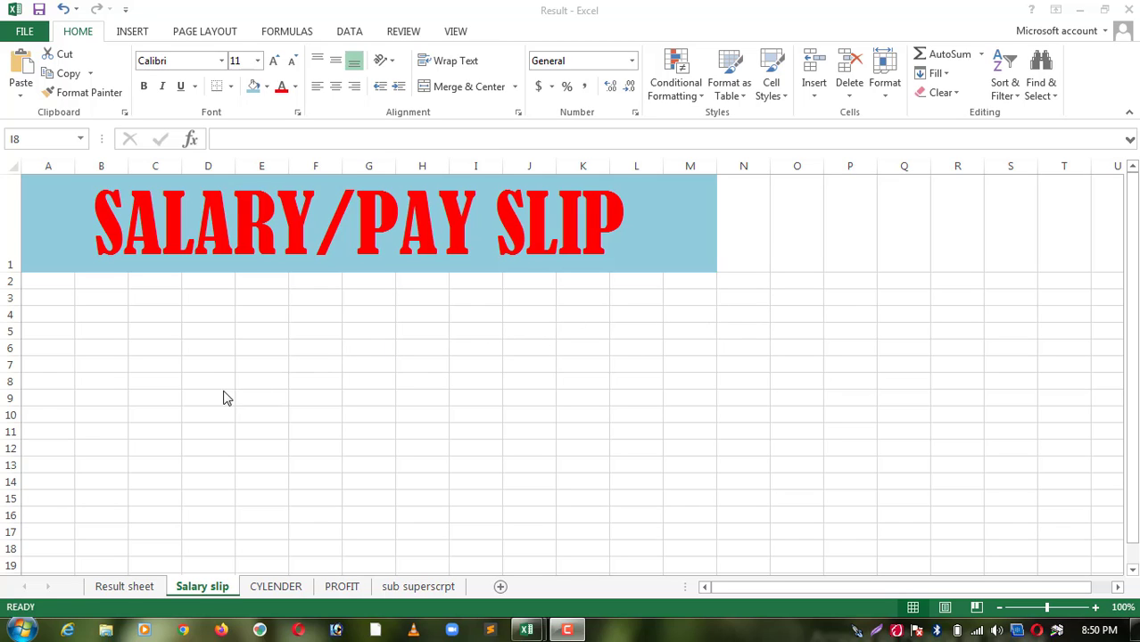
Step: Enter the first headings in row 4: SL.NO, NAME, BASIC and D.A
{"action": "left_click", "coordinate": [92, 315]}
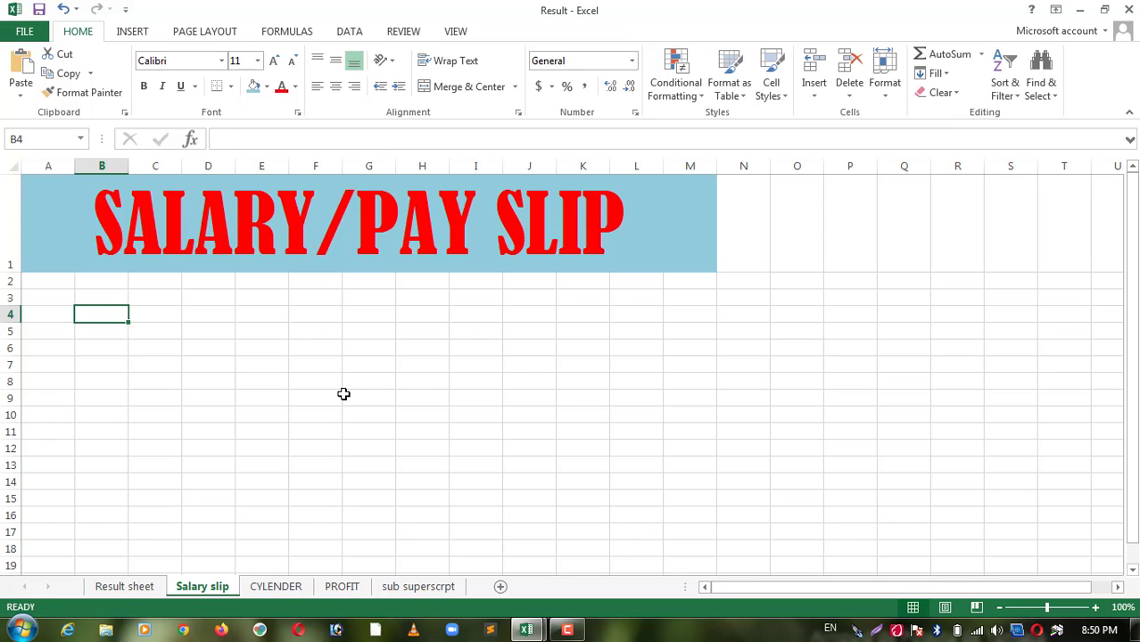
{"action": "type", "text": "SL."}
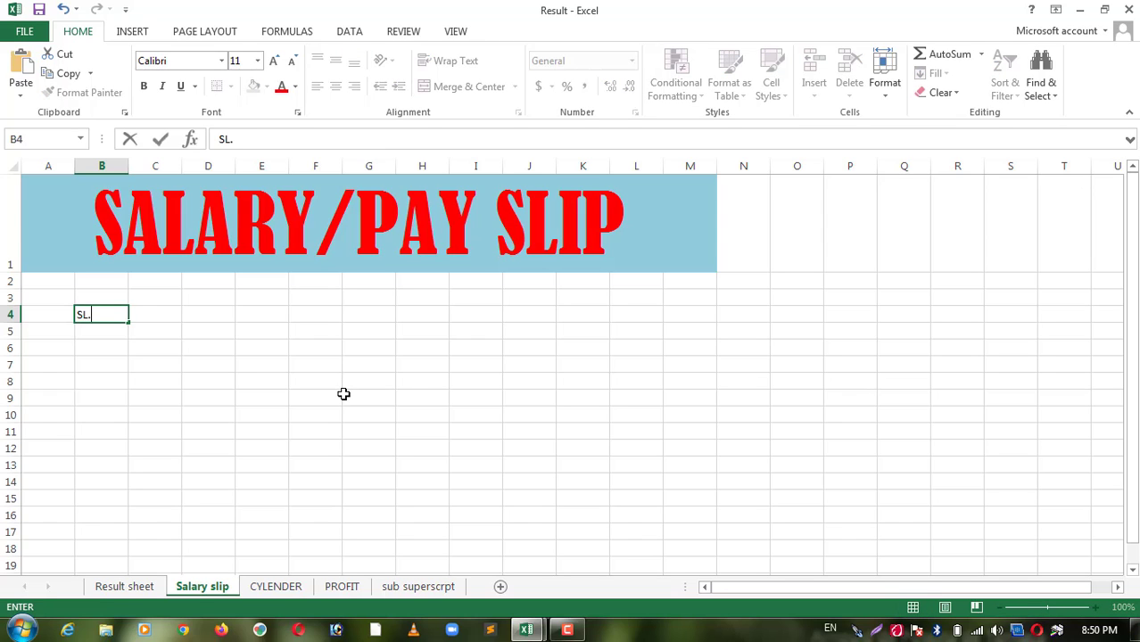
{"action": "type", "text": "NO"}
{"action": "key", "text": "Tab"}
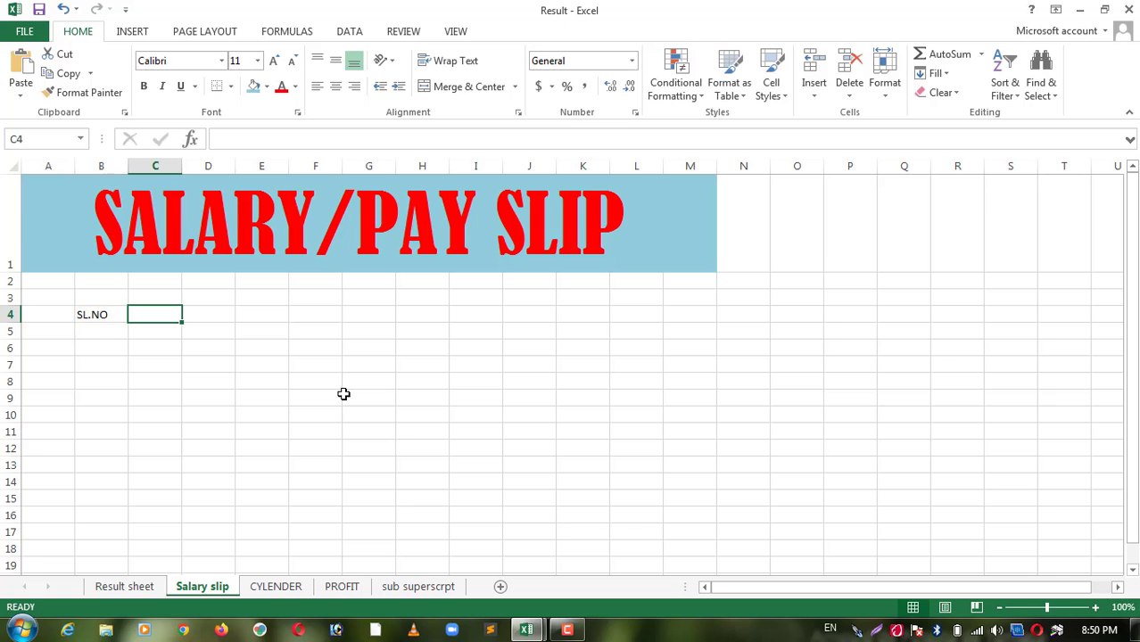
{"action": "type", "text": "NAME"}
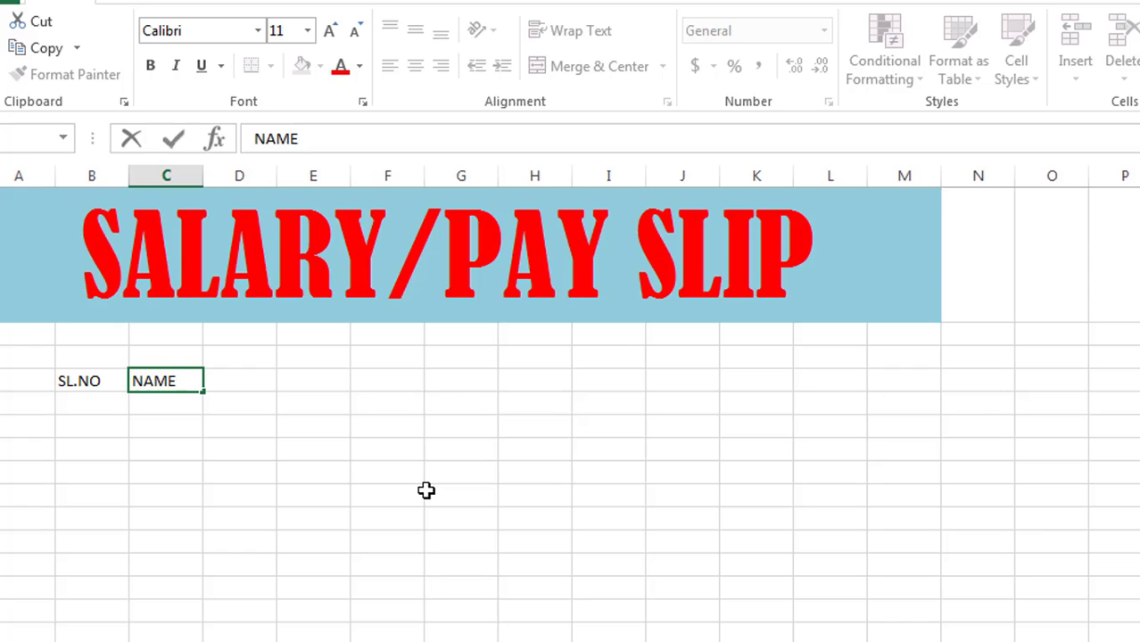
{"action": "key", "text": "Tab"}
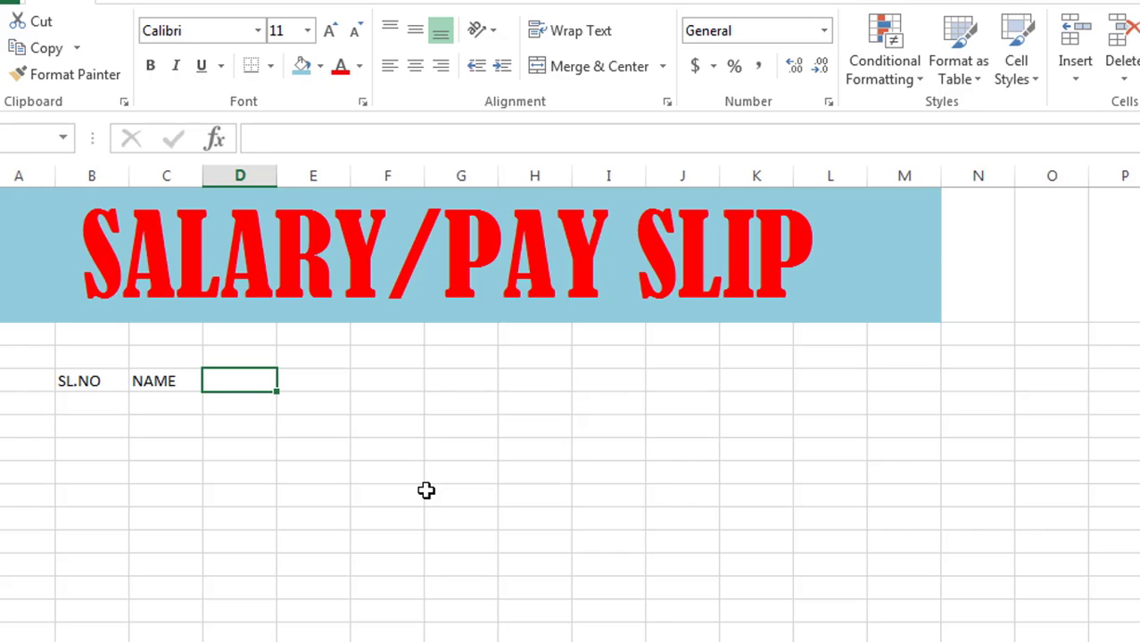
{"action": "type", "text": "BASIC"}
{"action": "key", "text": "Tab"}
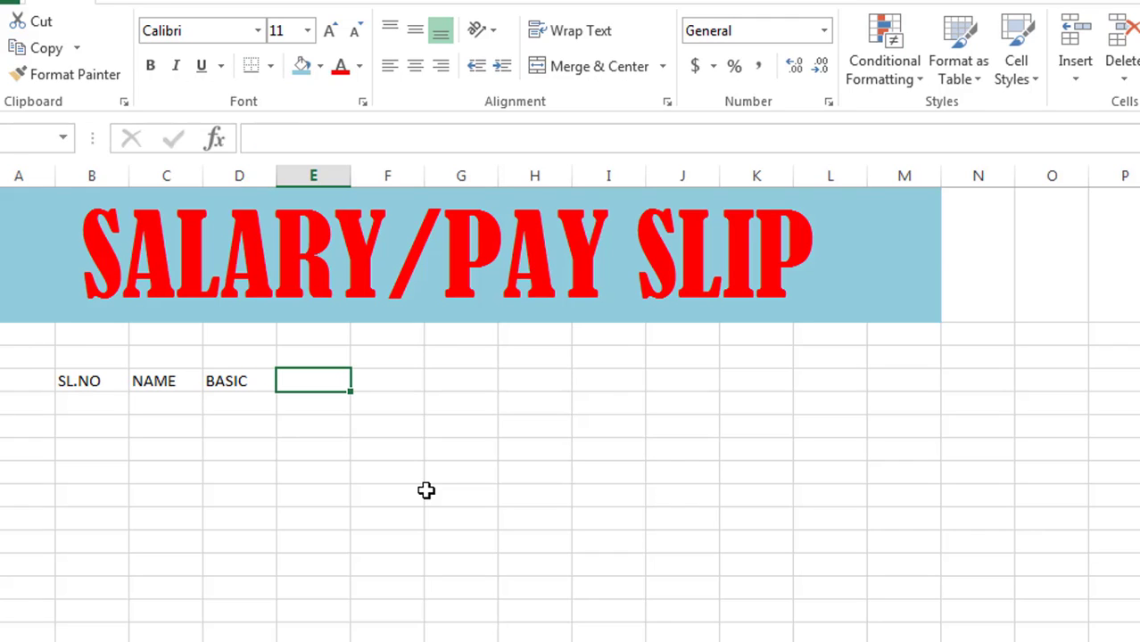
{"action": "type", "text": "D"}
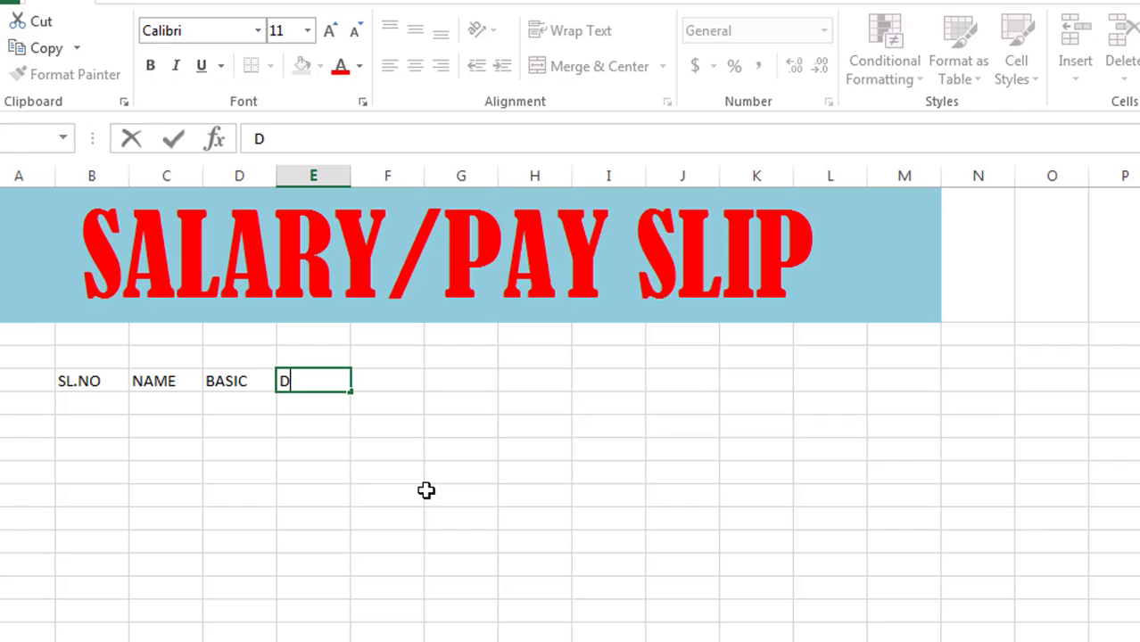
{"action": "type", "text": ".A"}
{"action": "key", "text": "Tab"}
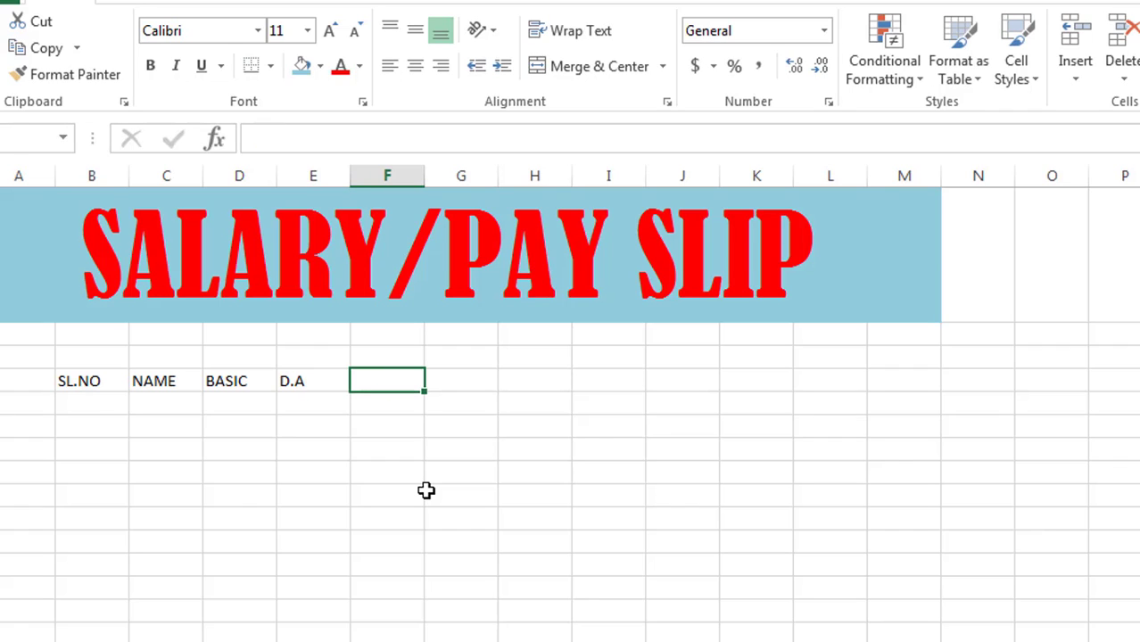
Step: Continue the heading row with H.R.A, C.C.A, GROSS, P.F, NET SALARY and GRADE
{"action": "type", "text": "H.R"}
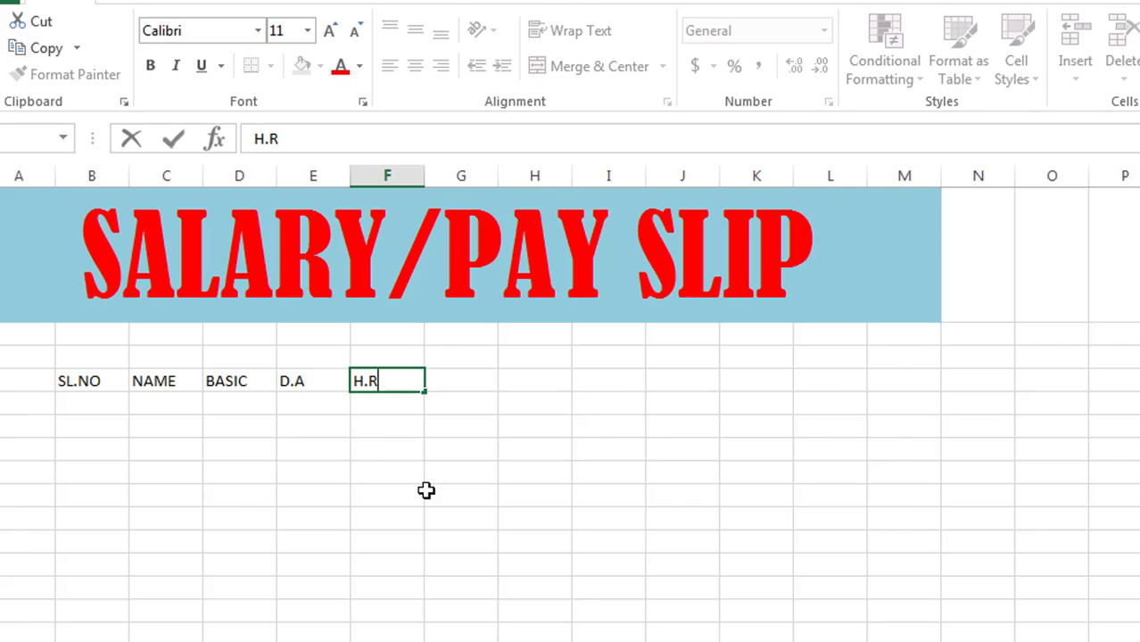
{"action": "type", "text": ".A"}
{"action": "key", "text": "Tab"}
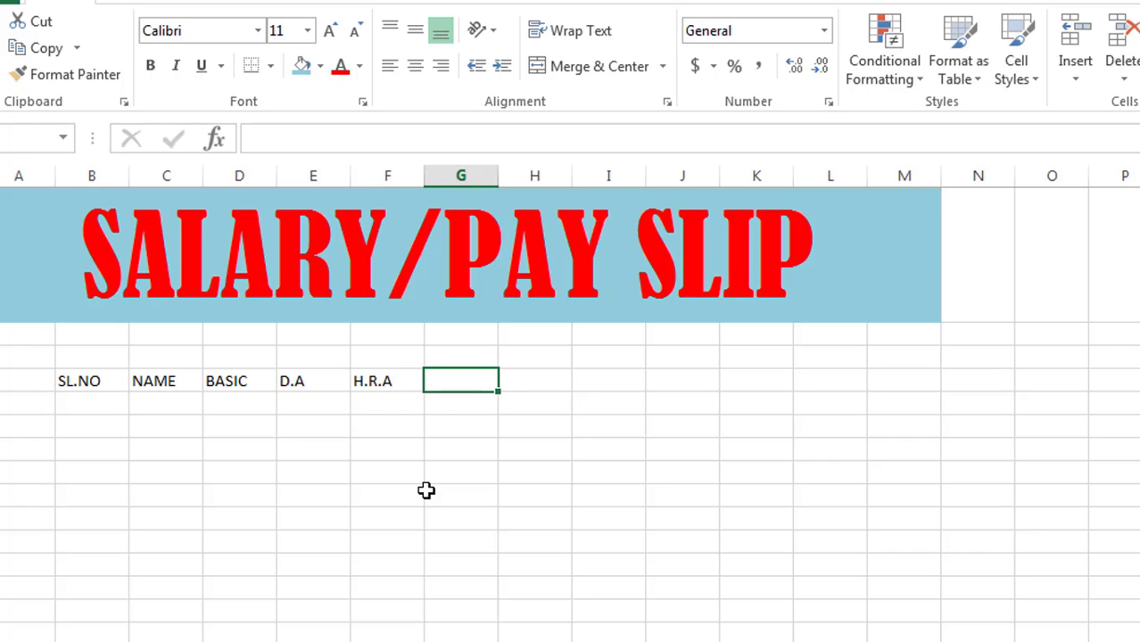
{"action": "type", "text": "C."}
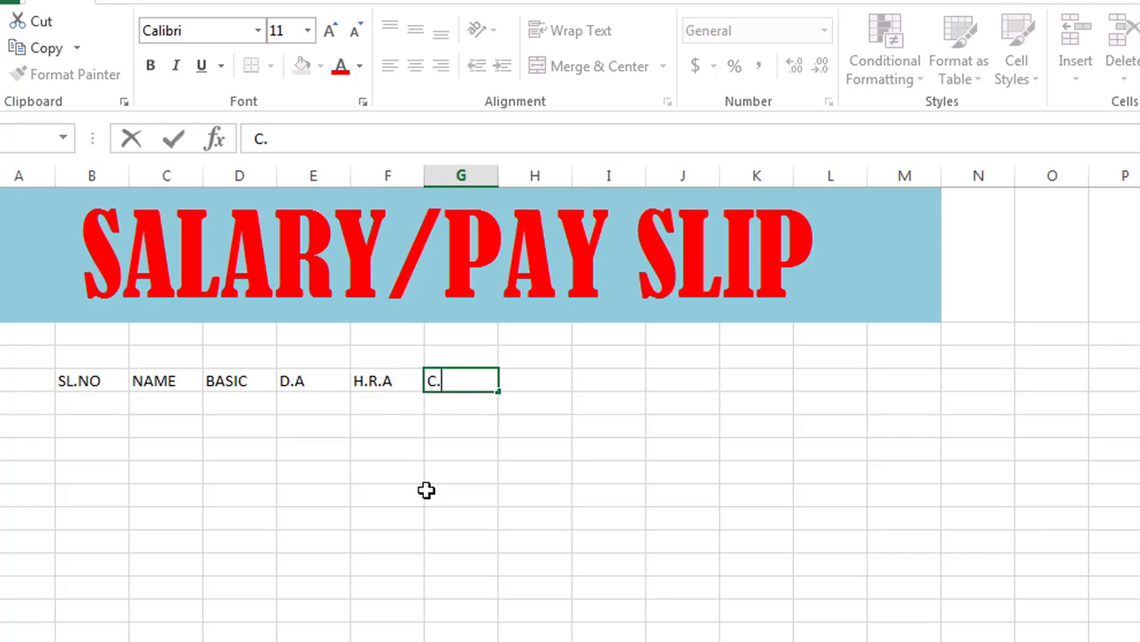
{"action": "type", "text": "C.A"}
{"action": "key", "text": "Tab"}
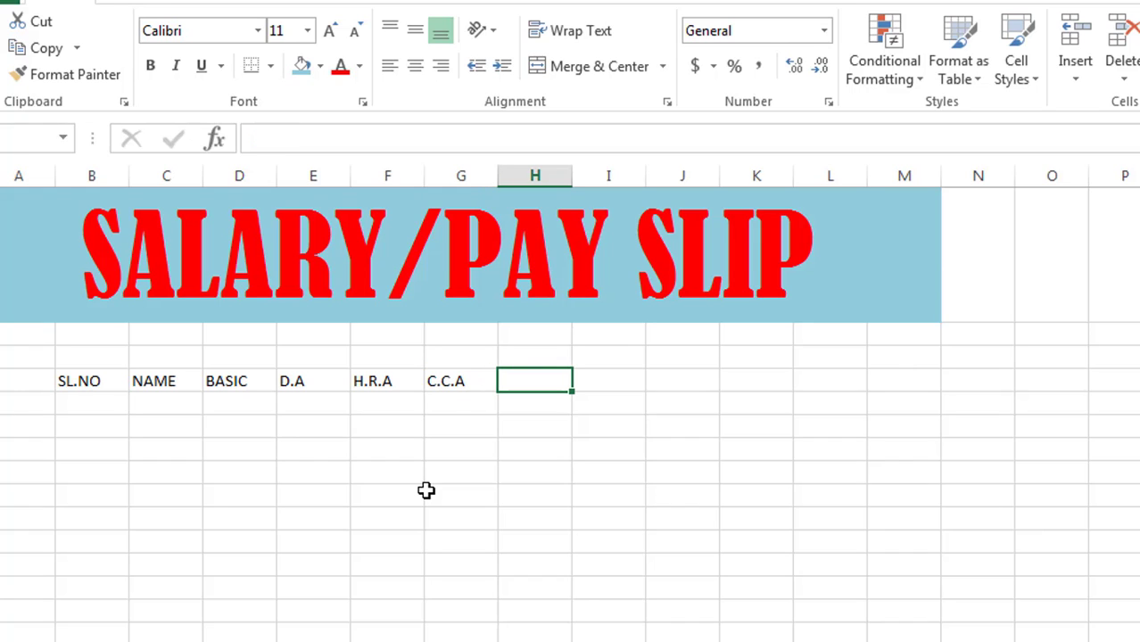
{"action": "type", "text": "GROSS"}
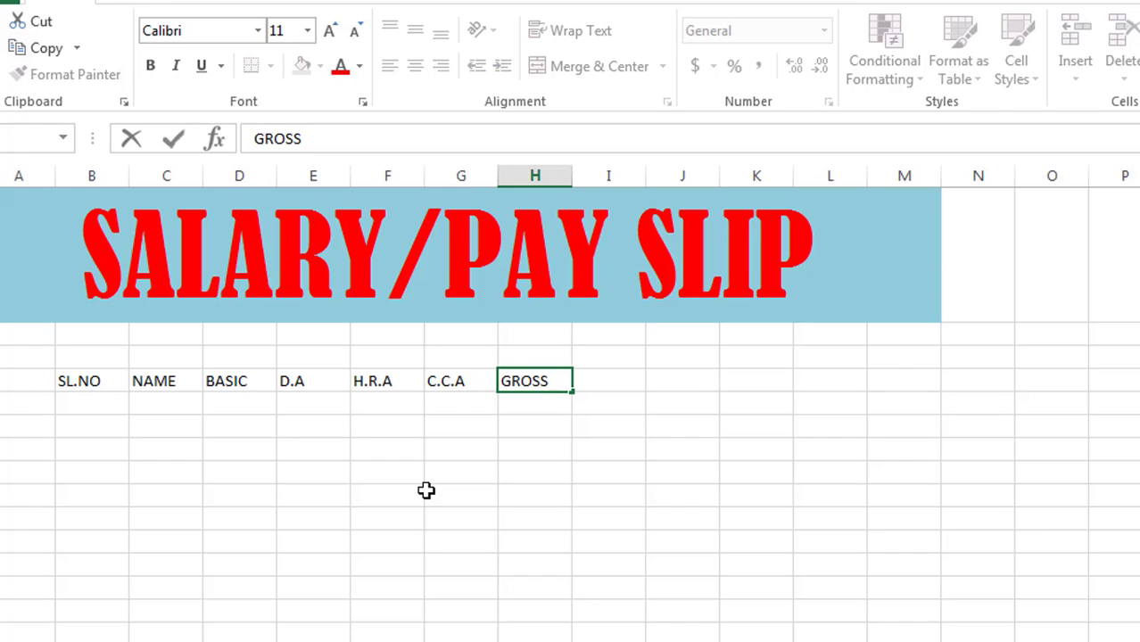
{"action": "key", "text": "Tab"}
{"action": "type", "text": "P."}
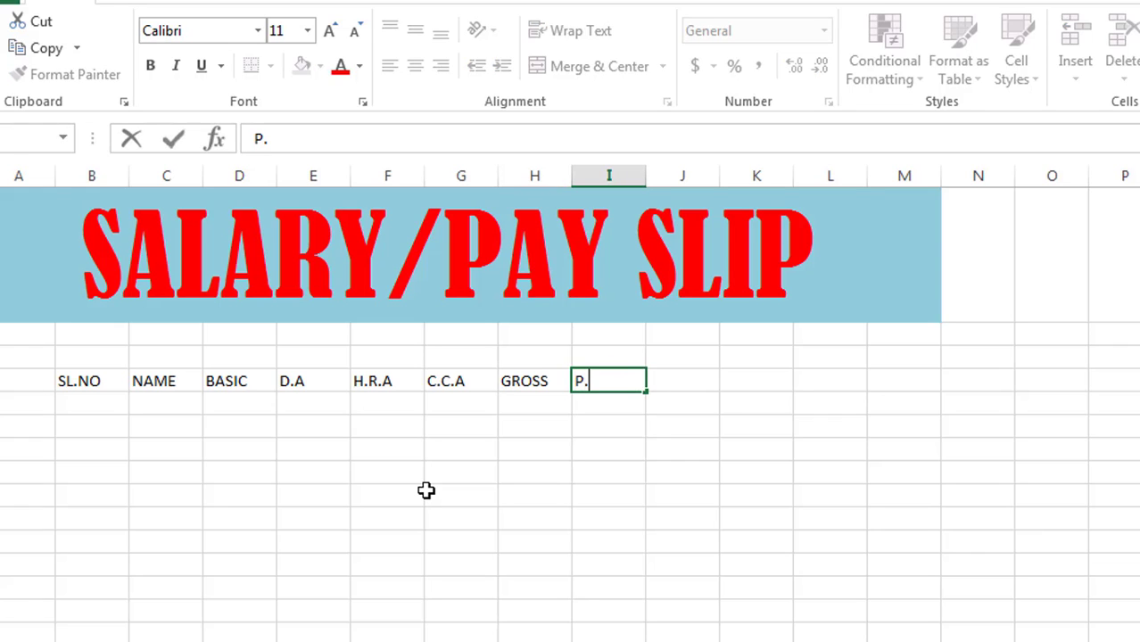
{"action": "type", "text": "F"}
{"action": "key", "text": "Tab"}
{"action": "type", "text": "NE"}
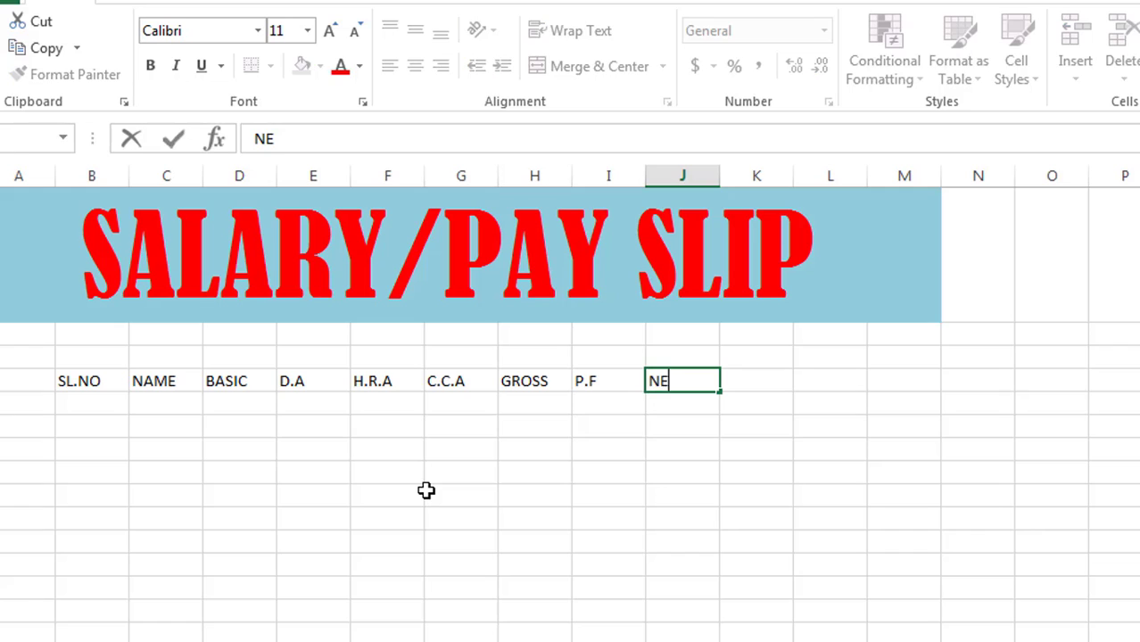
{"action": "type", "text": "T S"}
{"action": "type", "text": "ALARY"}
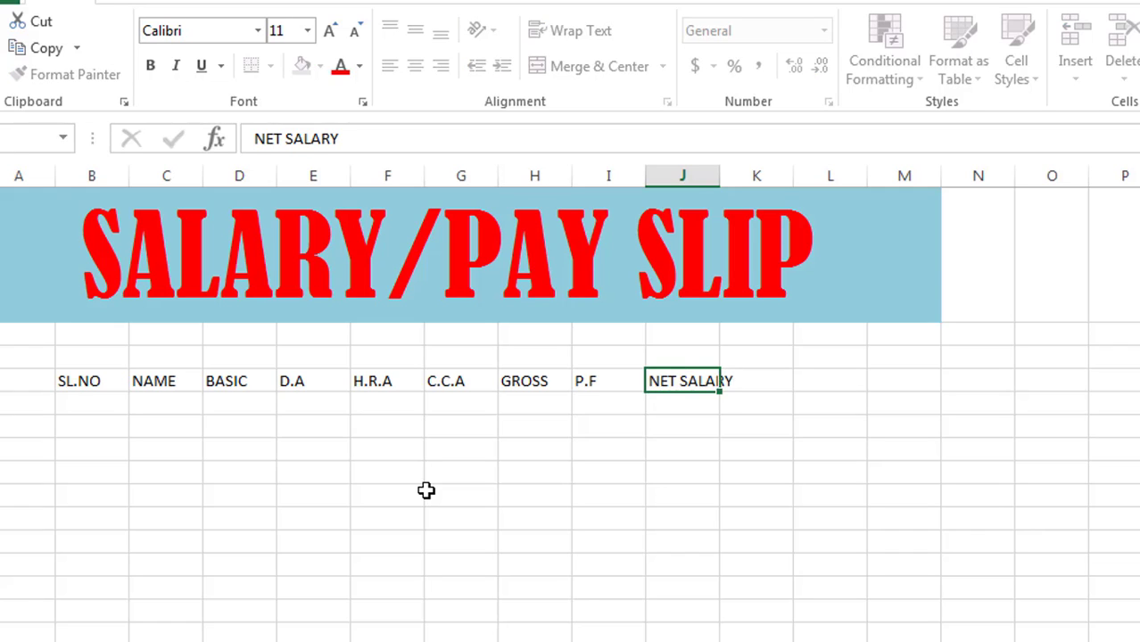
{"action": "key", "text": "Tab"}
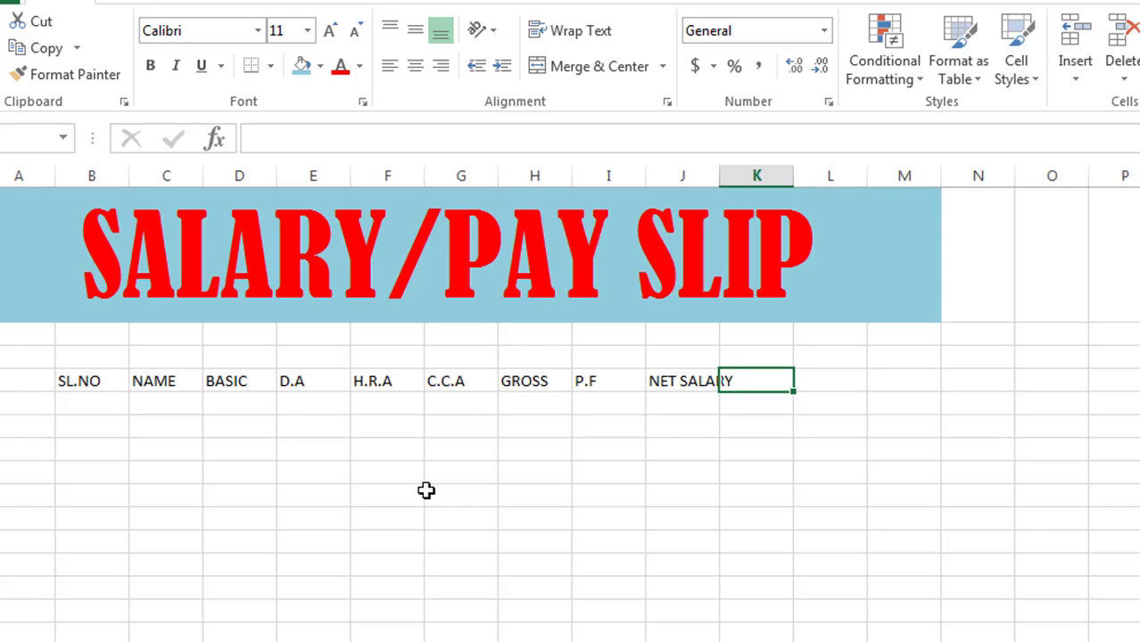
{"action": "type", "text": "G"}
{"action": "type", "text": "RADE"}
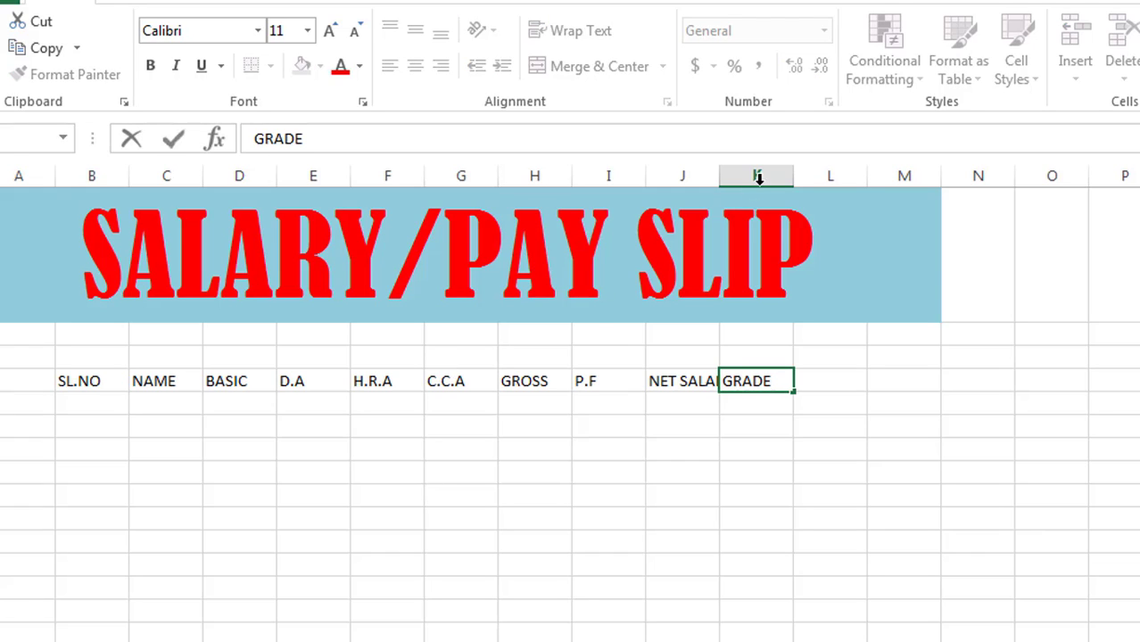
Step: Widen column J to fit NET SALARY and column C to fit the employee names
{"action": "left_click", "coordinate": [789, 567]}
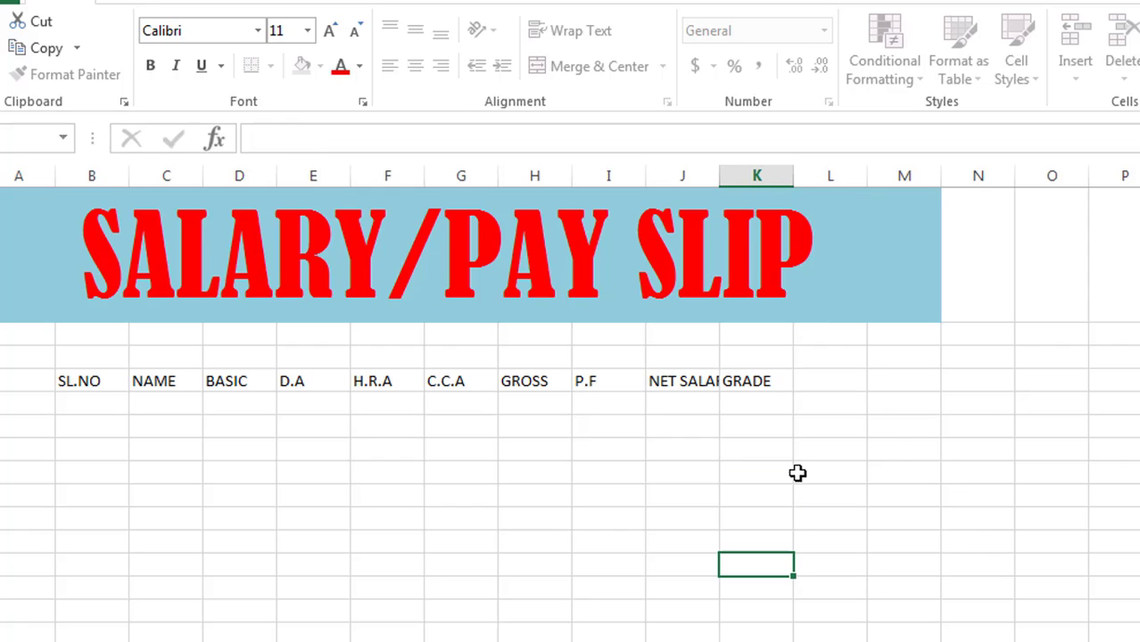
{"action": "left_click_drag", "start_coordinate": [721, 174], "coordinate": [784, 175]}
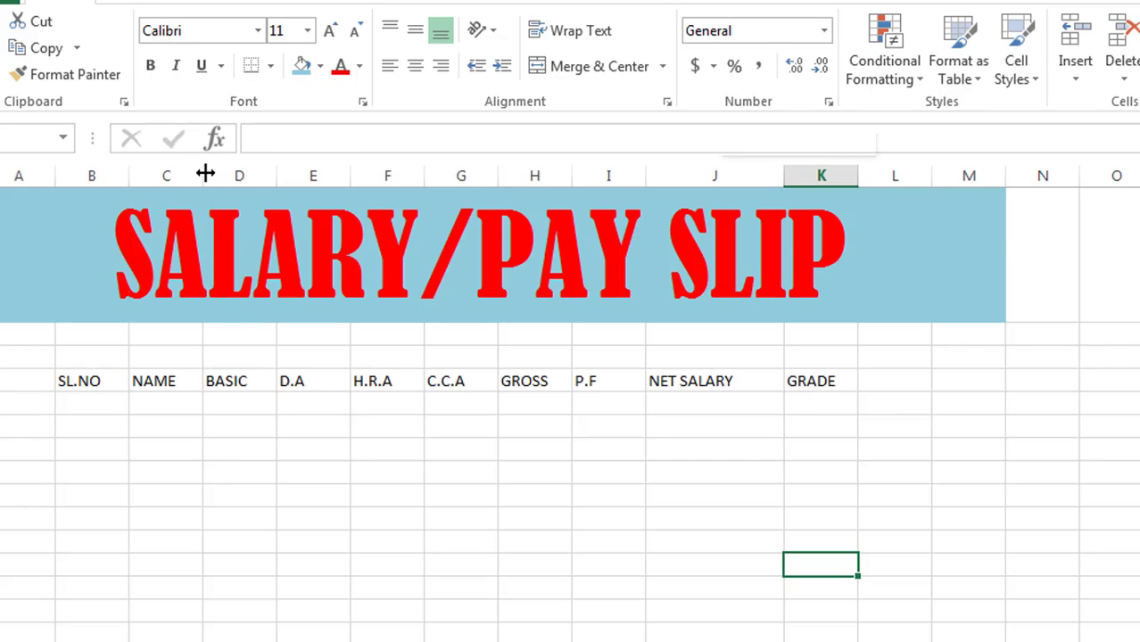
{"action": "left_click_drag", "start_coordinate": [203, 175], "coordinate": [254, 176]}
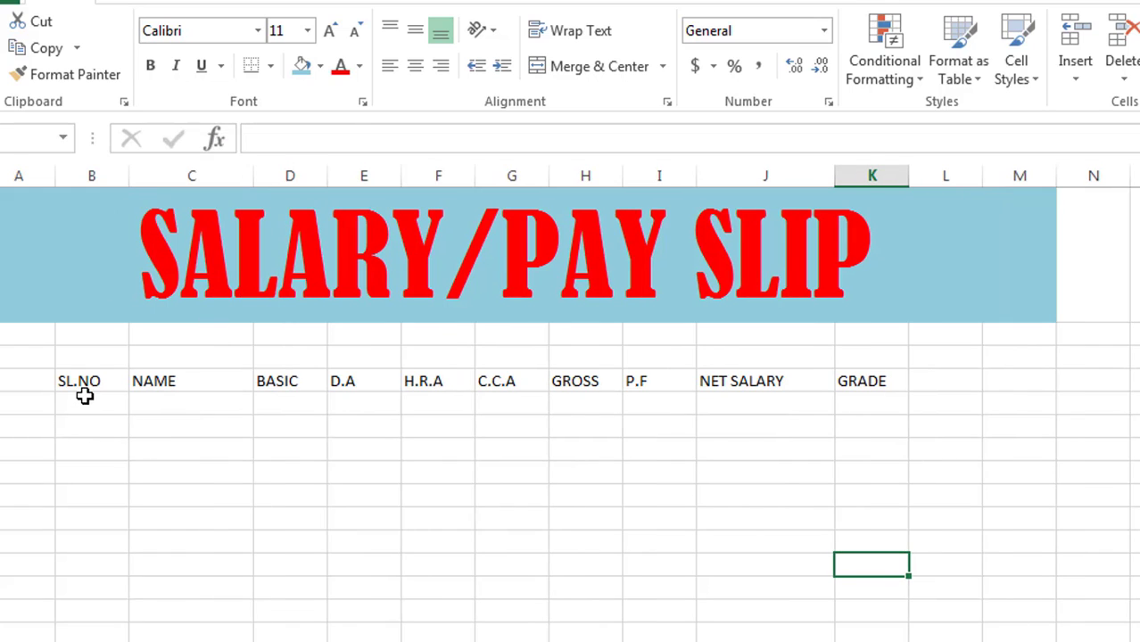
{"action": "left_click", "coordinate": [82, 395]}
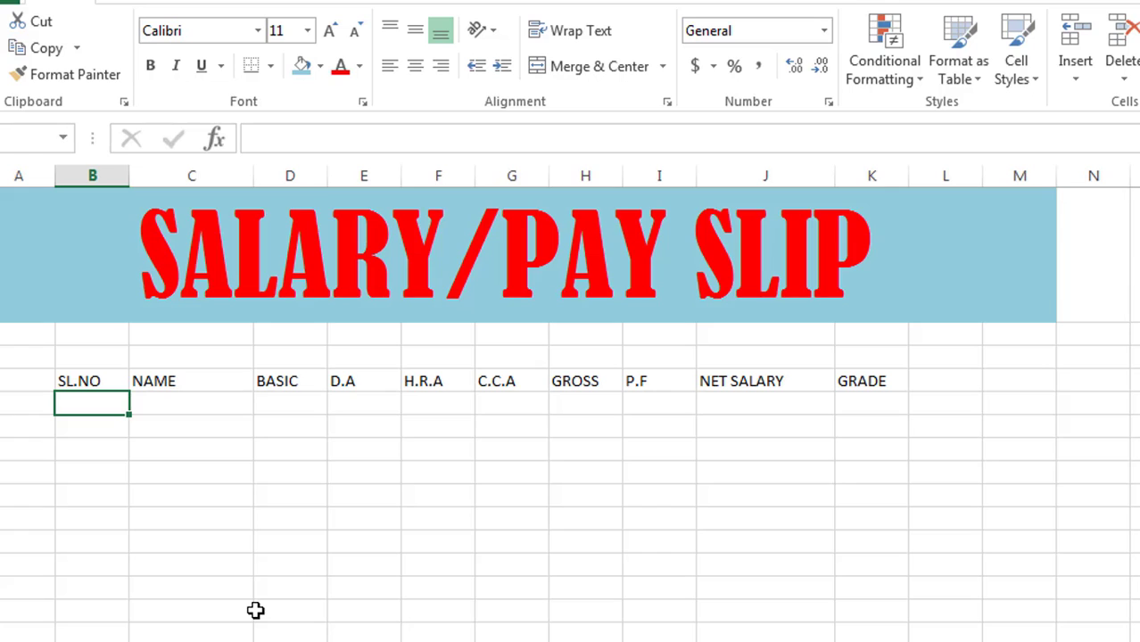
Step: Enter 1 and 2 under SL.NO and fill the series down to 10
{"action": "type", "text": "12"}
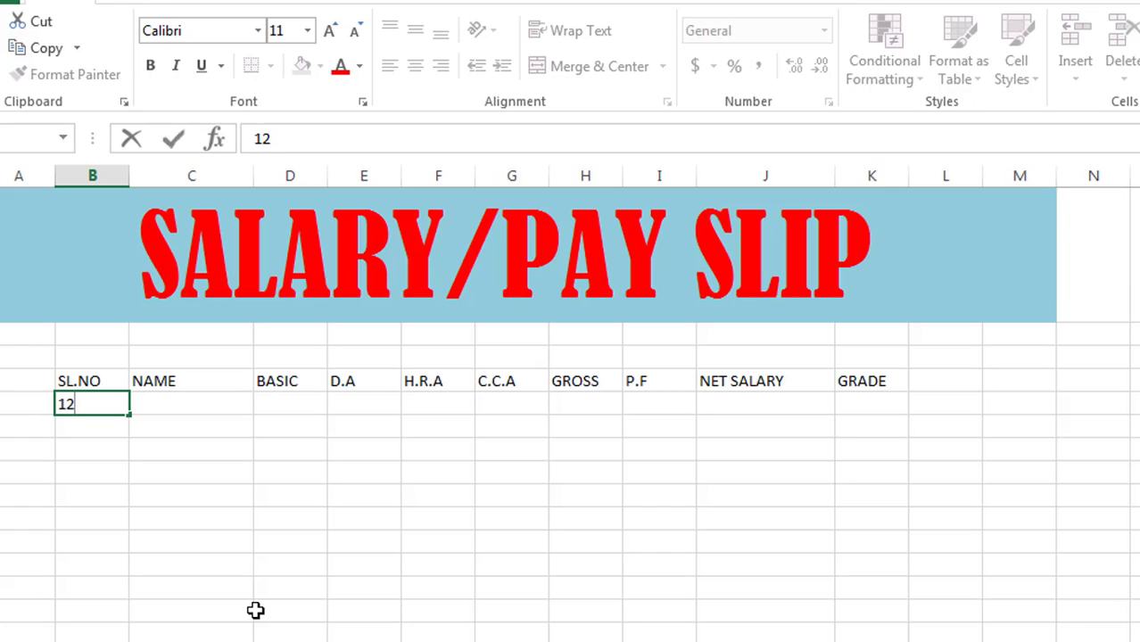
{"action": "key", "text": "BackSpace"}
{"action": "key", "text": "Return"}
{"action": "type", "text": "2"}
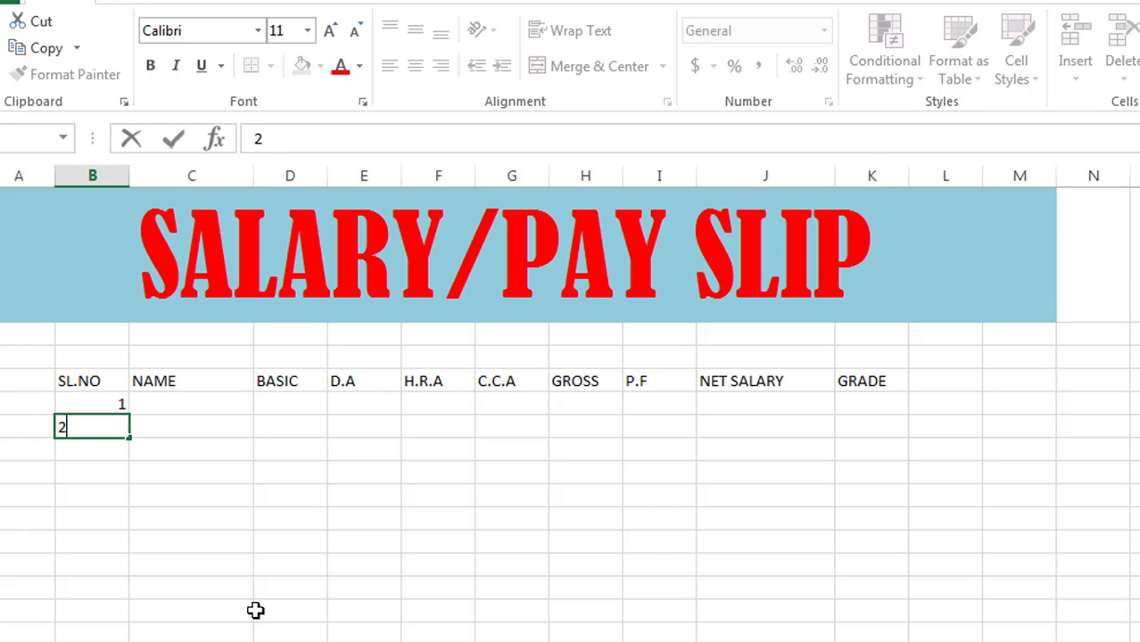
{"action": "key", "text": "Return"}
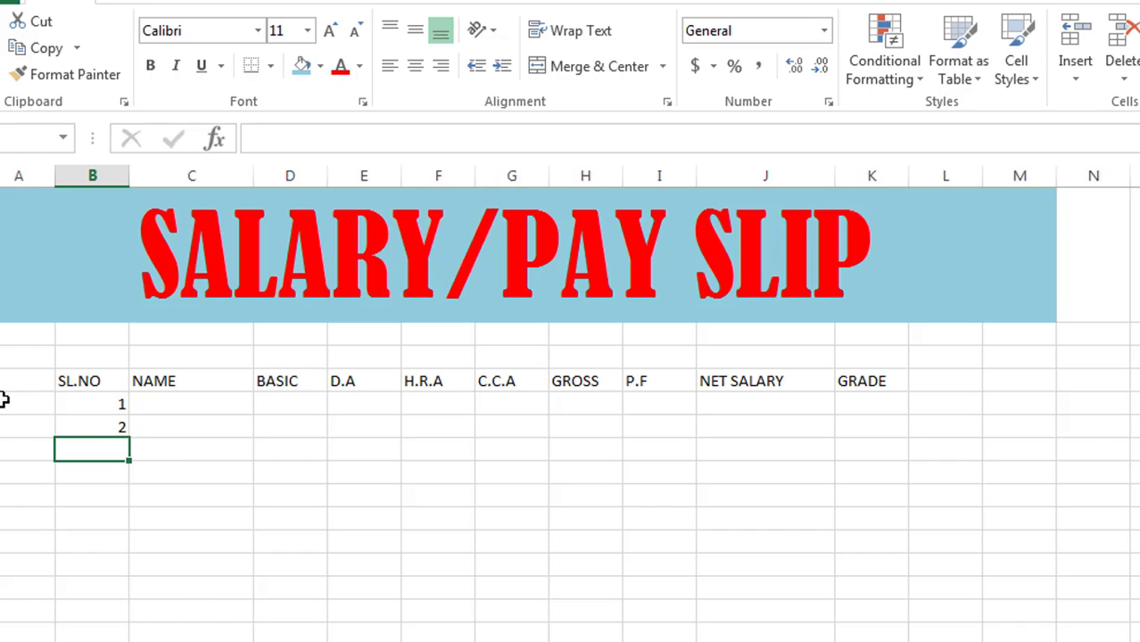
{"action": "left_click", "coordinate": [122, 403]}
{"action": "mouse_move", "coordinate": [130, 415]}
{"action": "left_mouse_down"}
{"action": "mouse_move", "coordinate": [119, 429]}
{"action": "mouse_move", "coordinate": [134, 640]}
{"action": "mouse_move", "coordinate": [125, 623]}
{"action": "left_mouse_up"}
Step: Type the first five employees' names down the NAME column
{"action": "left_click", "coordinate": [191, 404]}
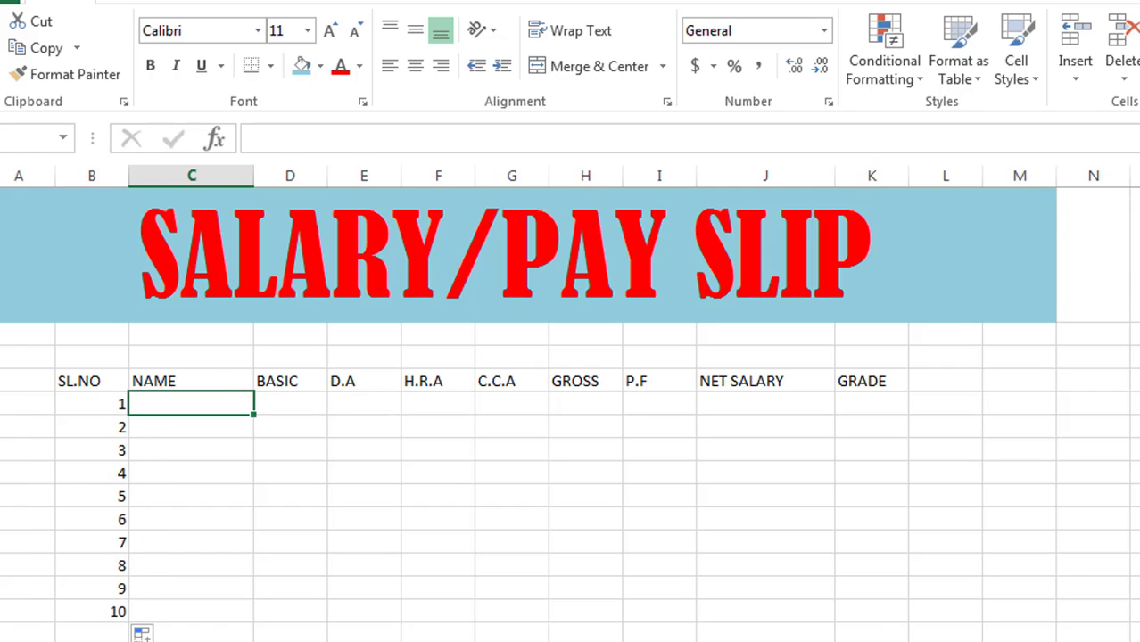
{"action": "type", "text": "RAM"}
{"action": "key", "text": "Return"}
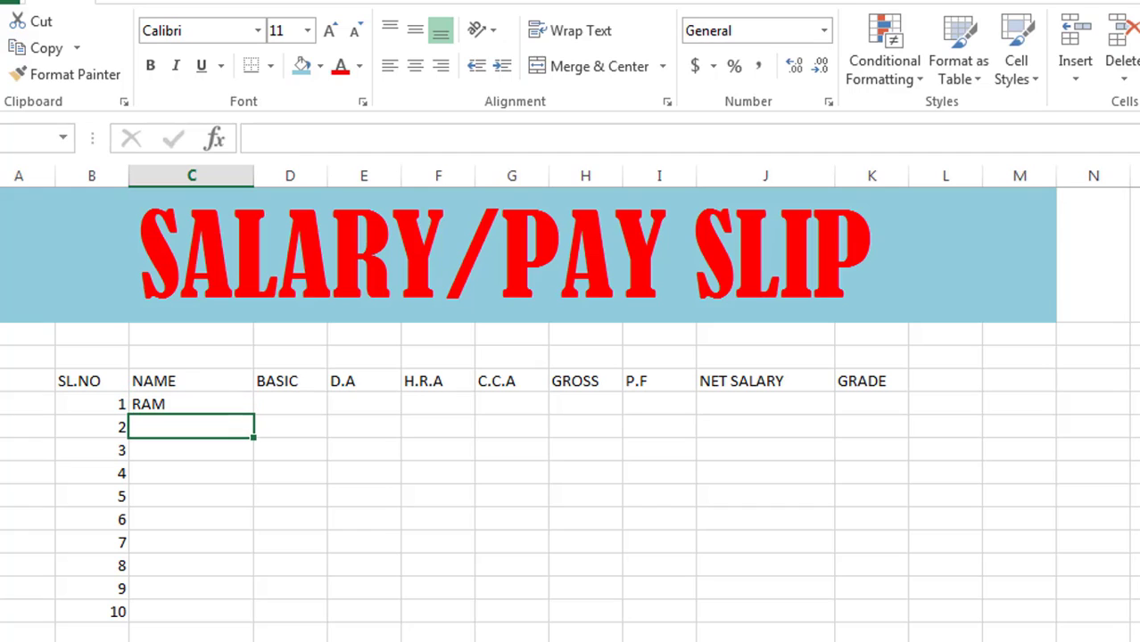
{"action": "type", "text": "G"}
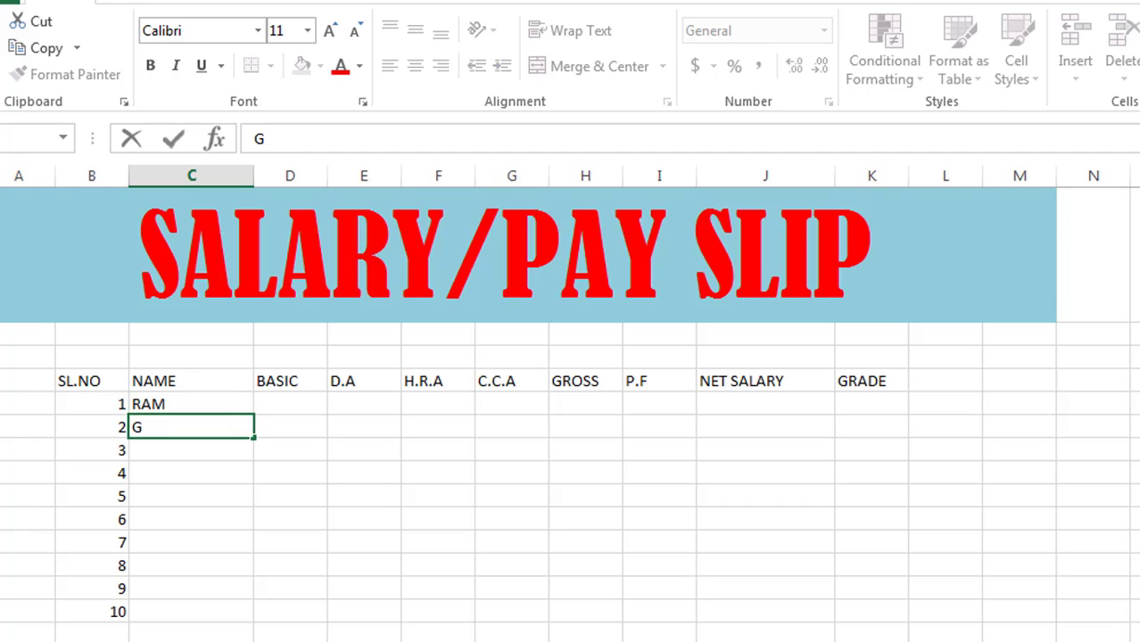
{"action": "key", "text": "BackSpace"}
{"action": "type", "text": "HARI"}
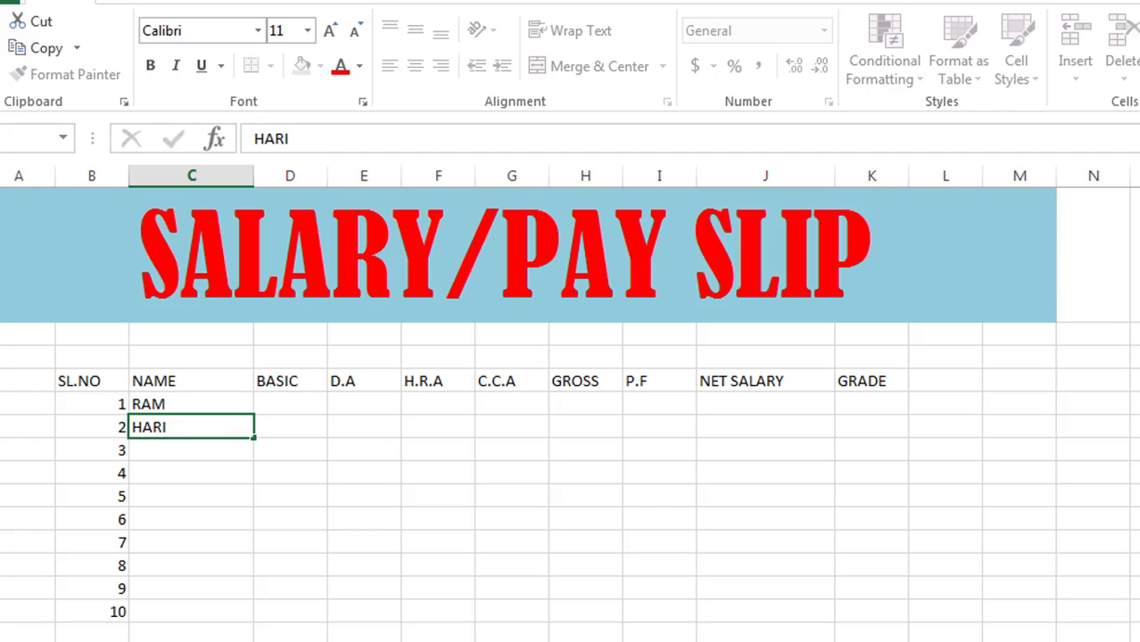
{"action": "key", "text": "Return"}
{"action": "type", "text": "RABI"}
{"action": "key", "text": "Return"}
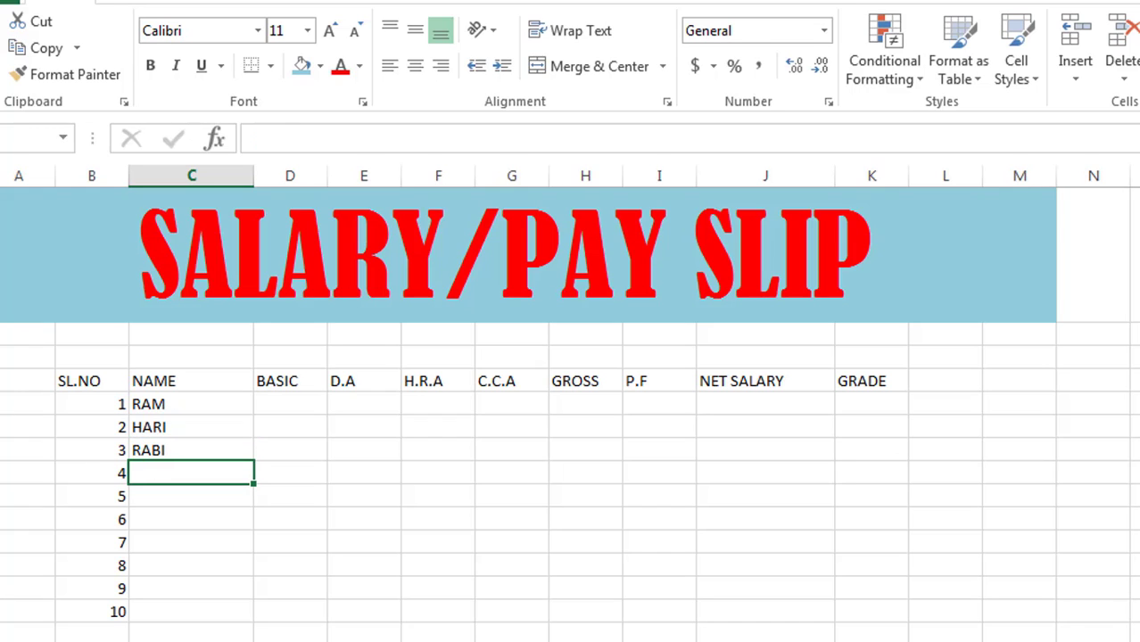
{"action": "type", "text": "KISAN"}
{"action": "key", "text": "Return"}
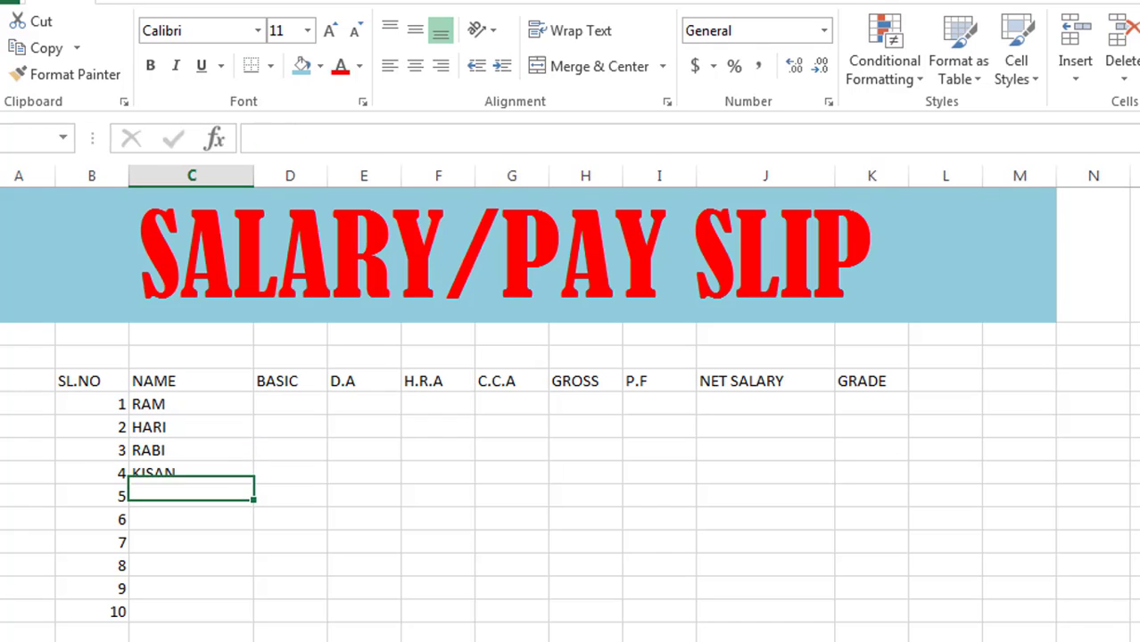
{"action": "type", "text": "A"}
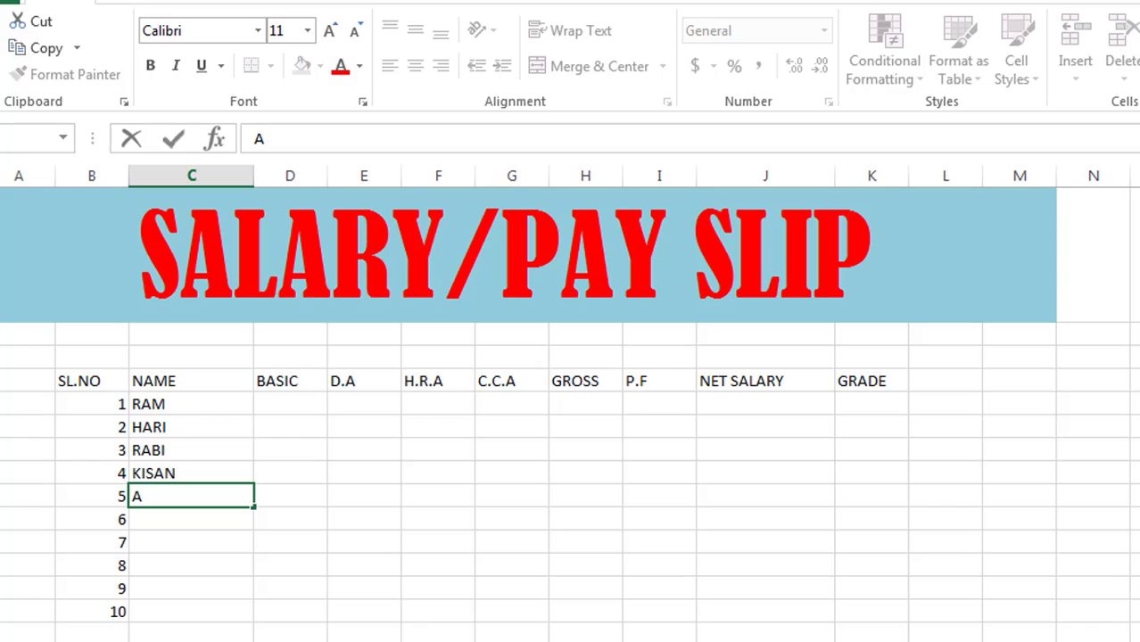
{"action": "type", "text": "NUJ"}
{"action": "key", "text": "Return"}
Step: Type the remaining five employees' names to complete the NAME column
{"action": "type", "text": "RAJU"}
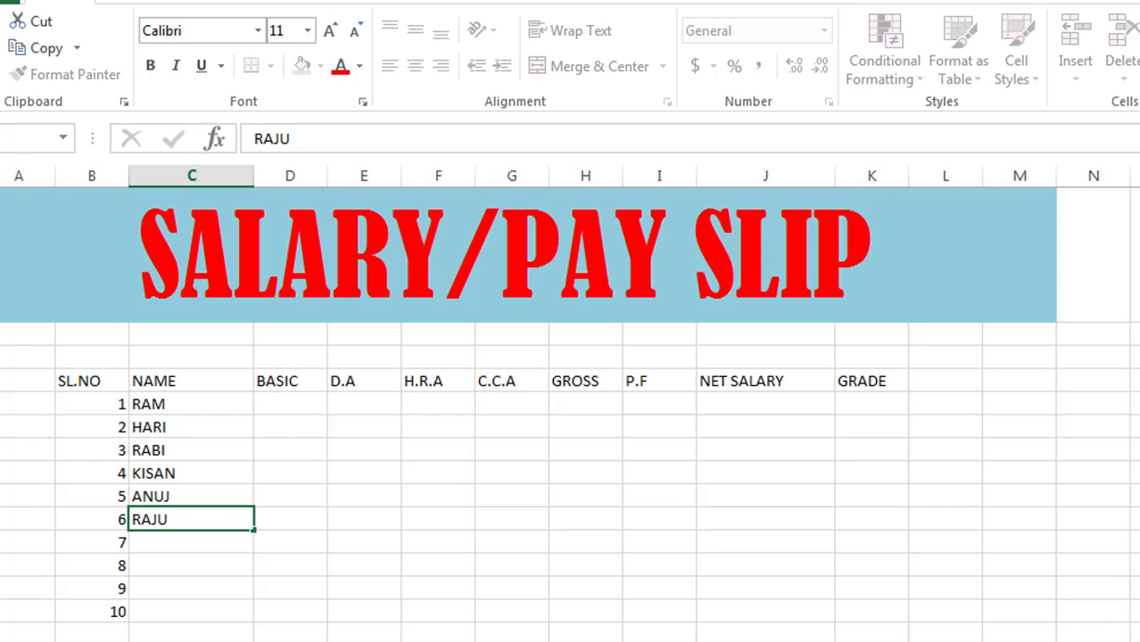
{"action": "key", "text": "Return"}
{"action": "type", "text": "AMO"}
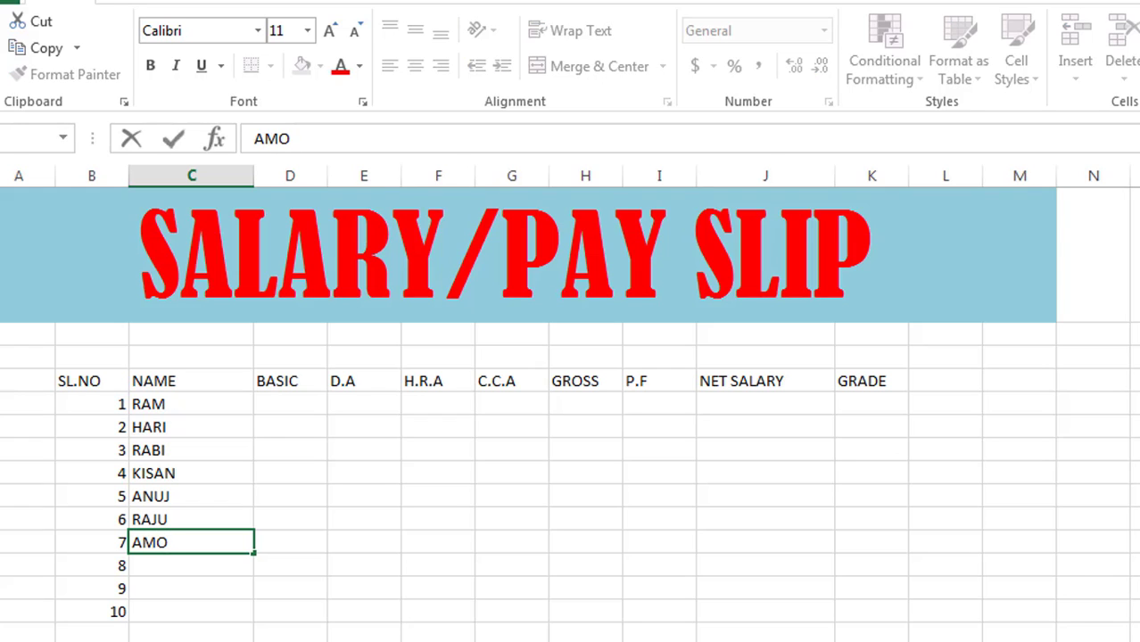
{"action": "key", "text": "BackSpace"}
{"action": "type", "text": "IR"}
{"action": "key", "text": "Return"}
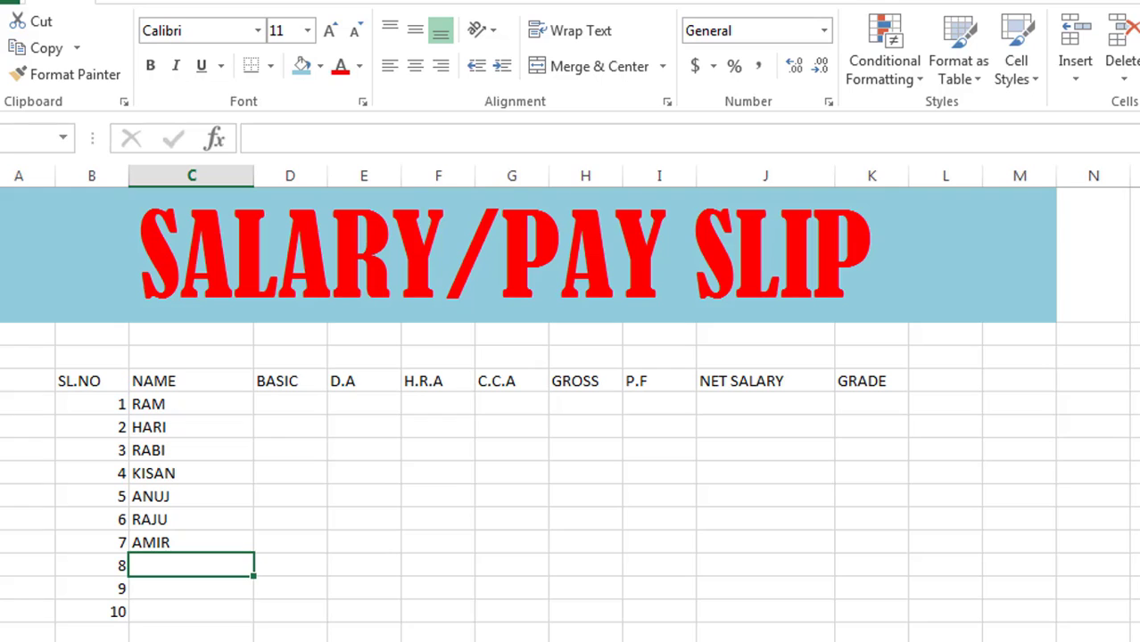
{"action": "type", "text": "SHYAM"}
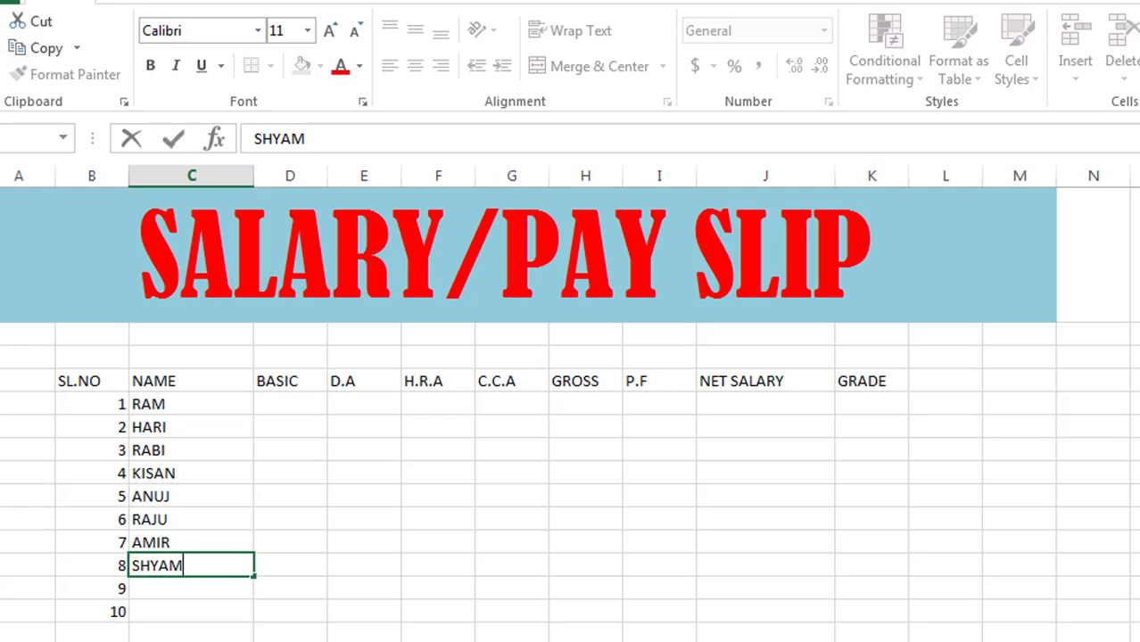
{"action": "key", "text": "Return"}
{"action": "type", "text": "AR"}
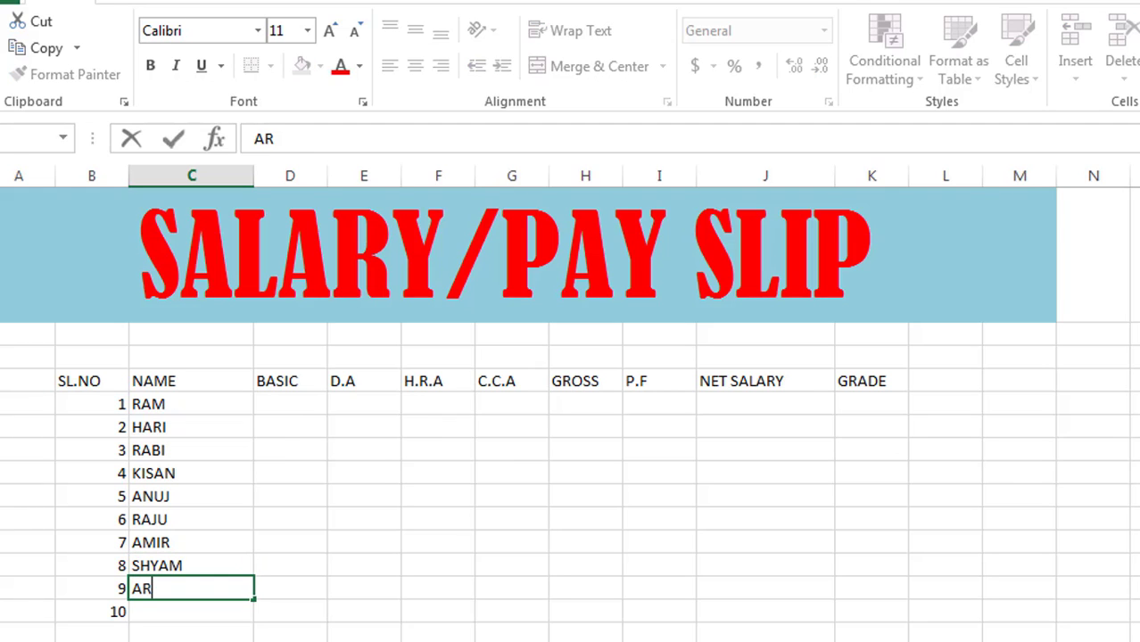
{"action": "type", "text": "UP"}
{"action": "key", "text": "Return"}
{"action": "type", "text": "ANAND"}
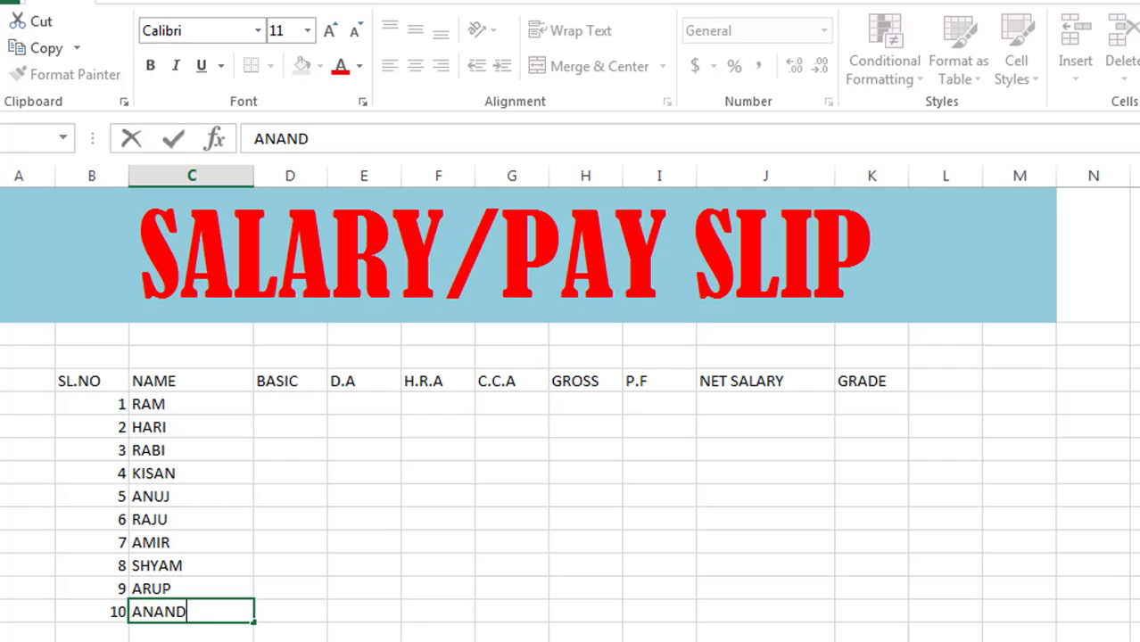
{"action": "key", "text": "Tab"}
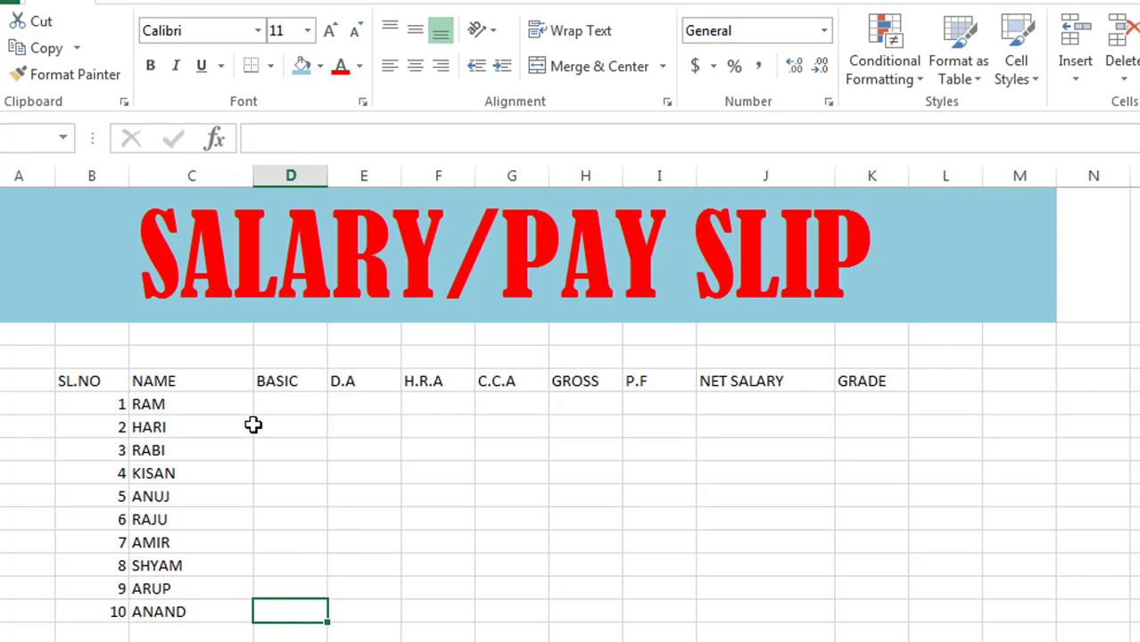
Step: Enter basic pays 7600, 12000, 10000, 8400 and 5300 for the first five employees
{"action": "key", "text": "Up"}
{"action": "left_click", "coordinate": [282, 402]}
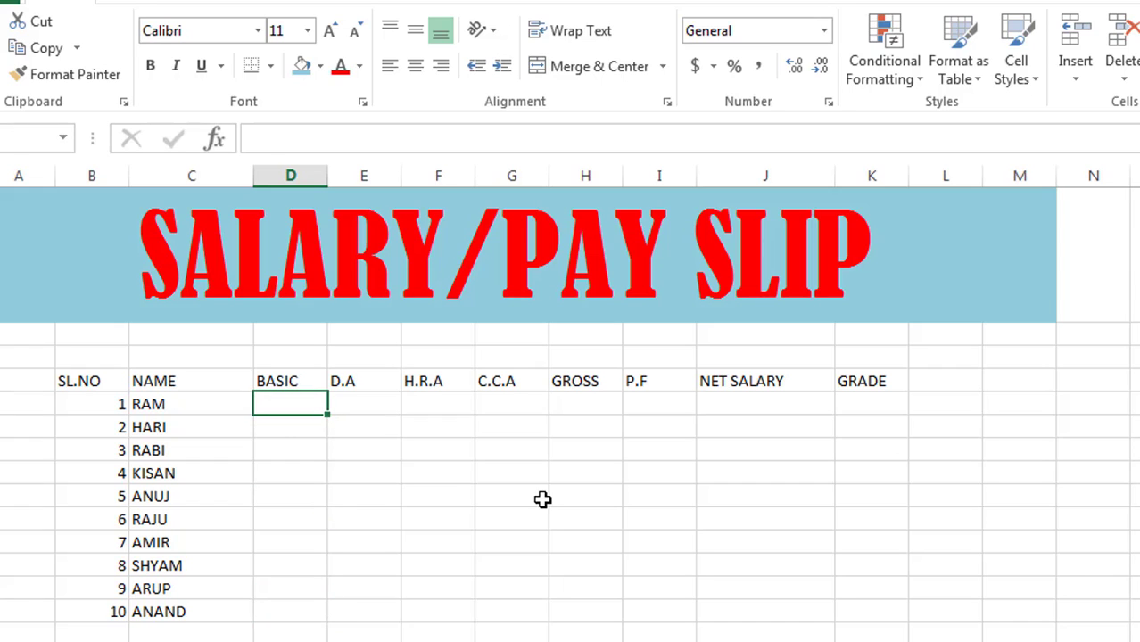
{"action": "type", "text": "7600"}
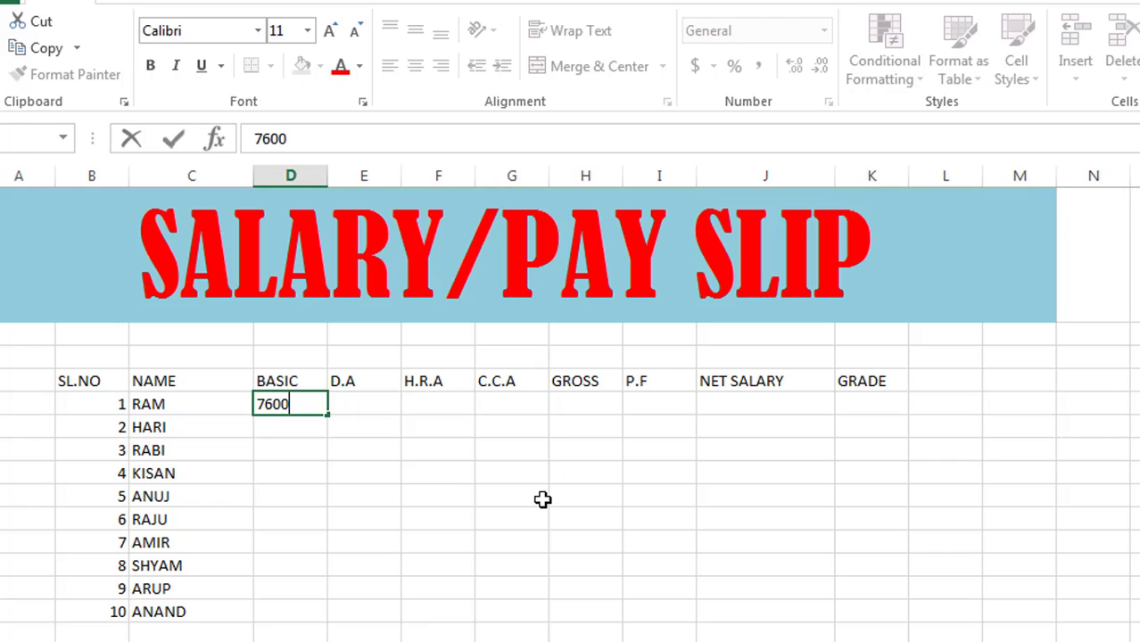
{"action": "key", "text": "Return"}
{"action": "type", "text": "1"}
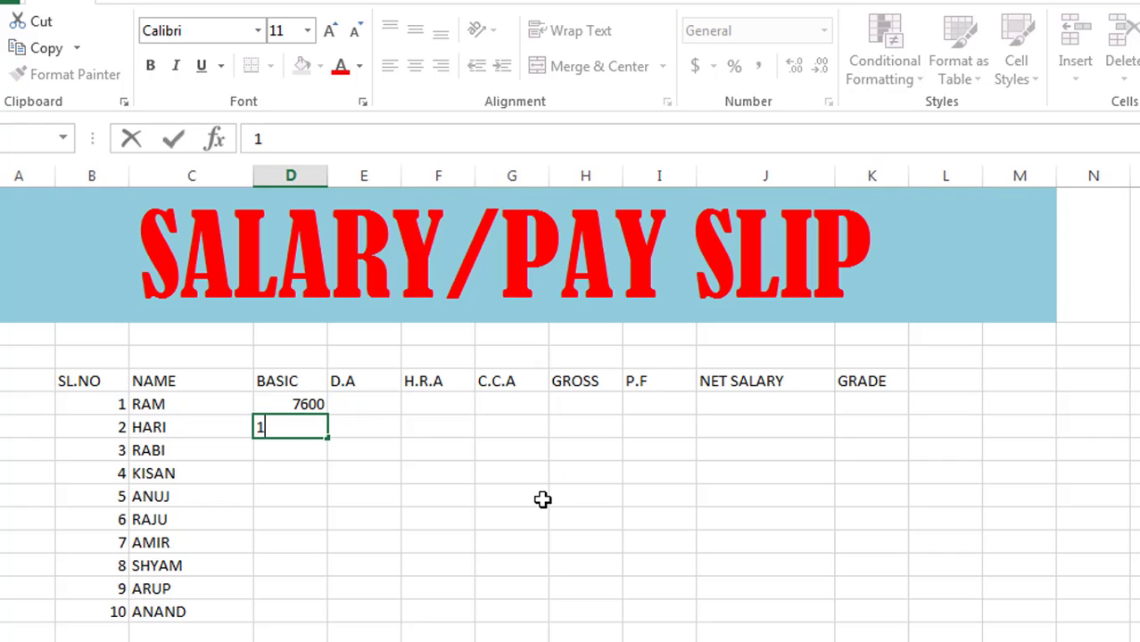
{"action": "type", "text": "2000"}
{"action": "key", "text": "Return"}
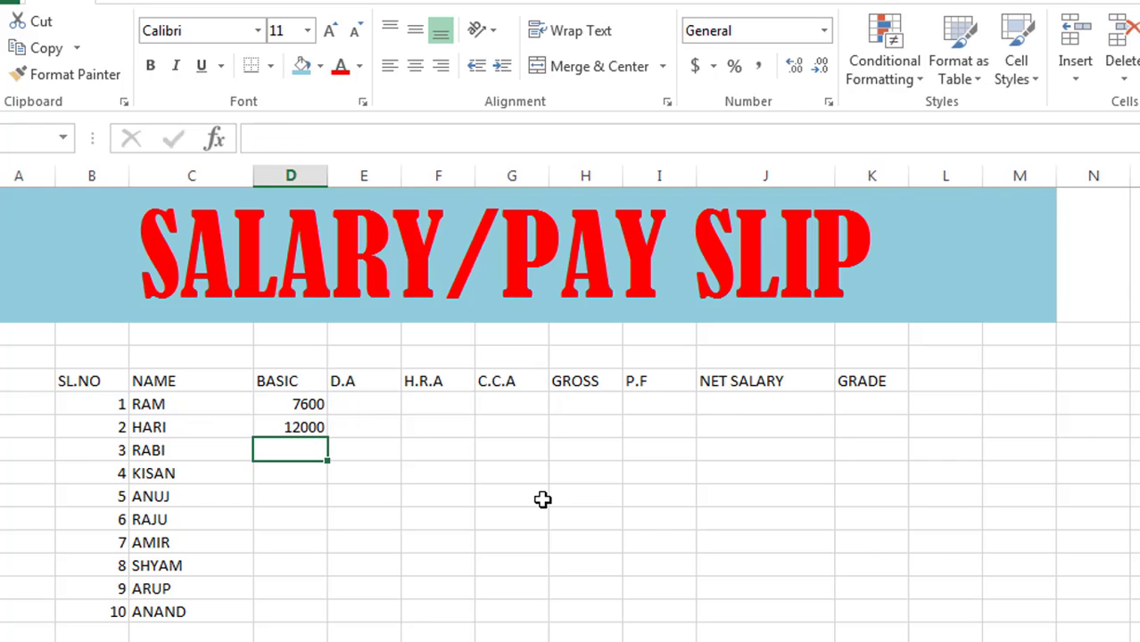
{"action": "type", "text": "10000"}
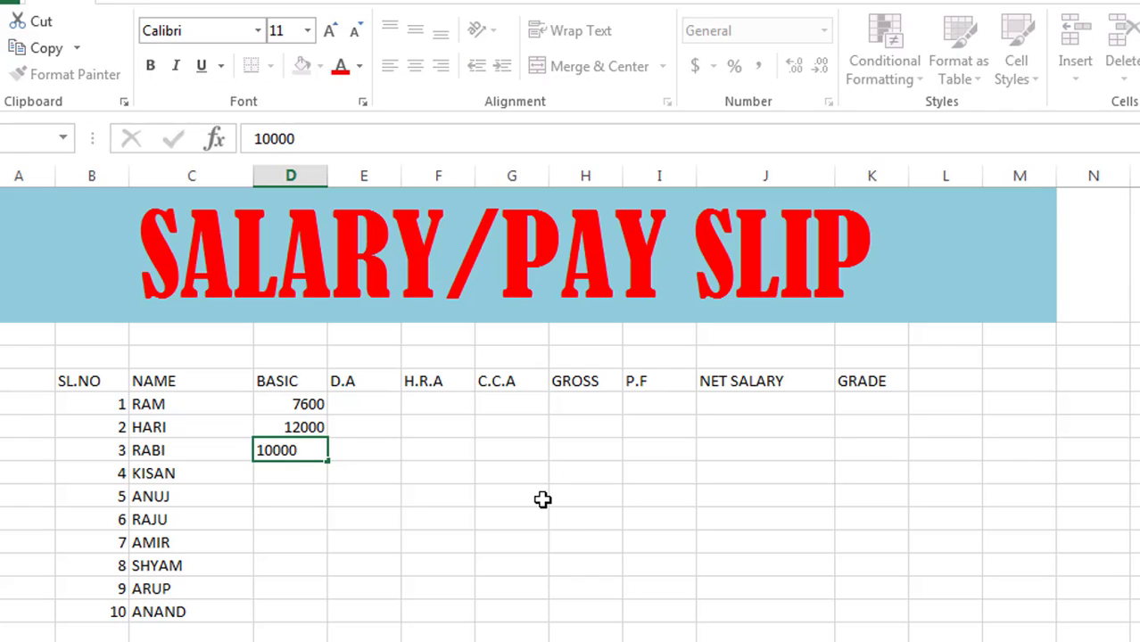
{"action": "key", "text": "Return"}
{"action": "type", "text": "8"}
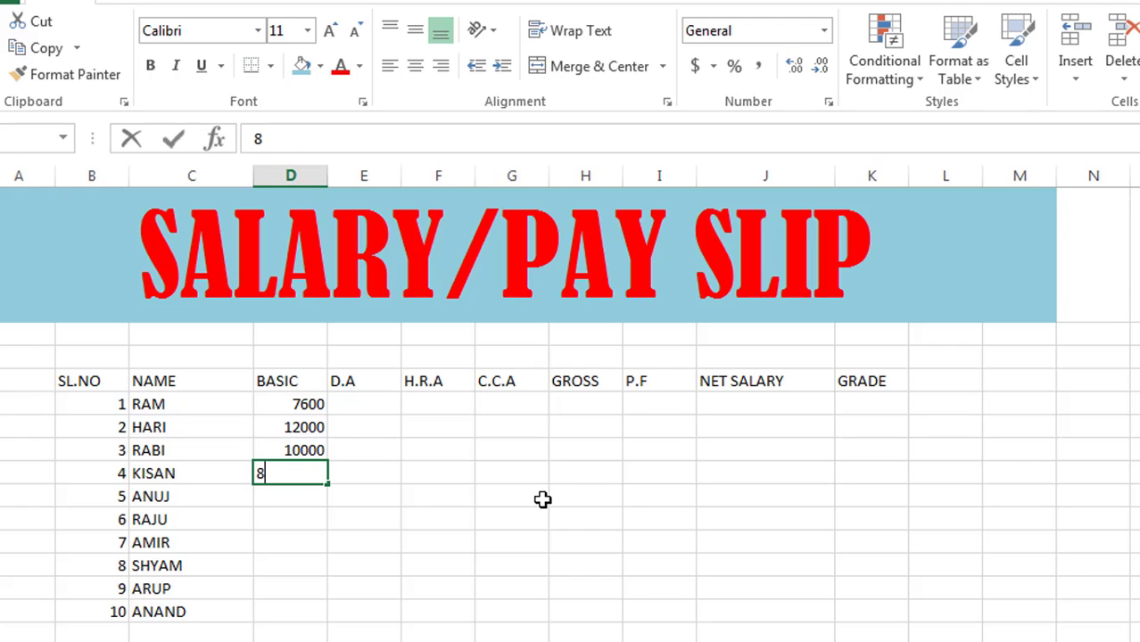
{"action": "type", "text": "4000"}
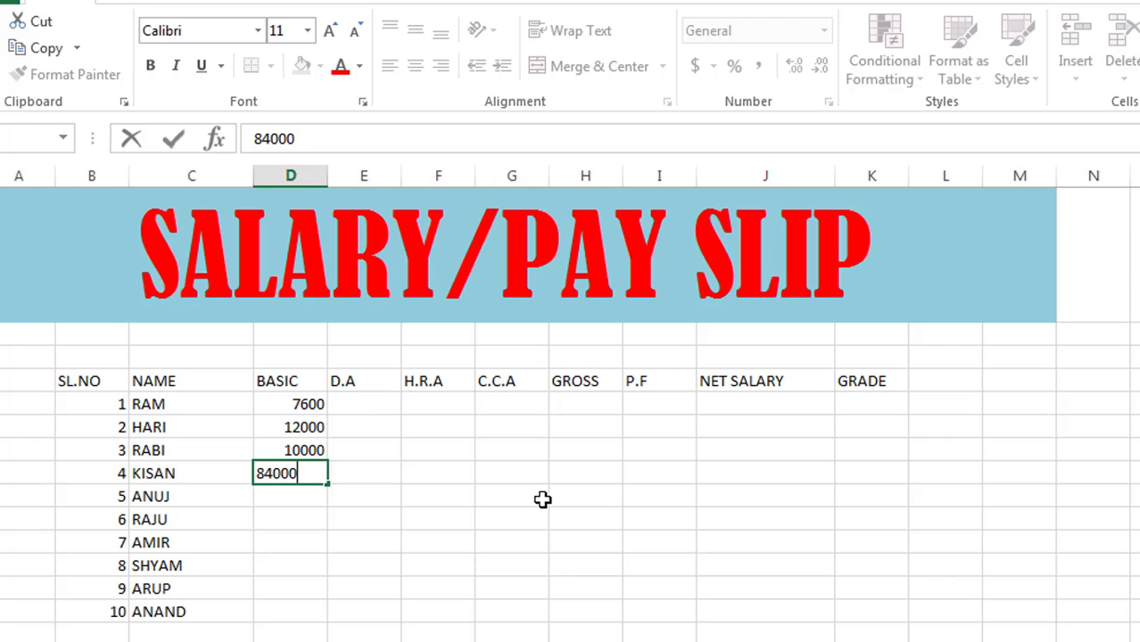
{"action": "key", "text": "BackSpace"}
{"action": "key", "text": "Return"}
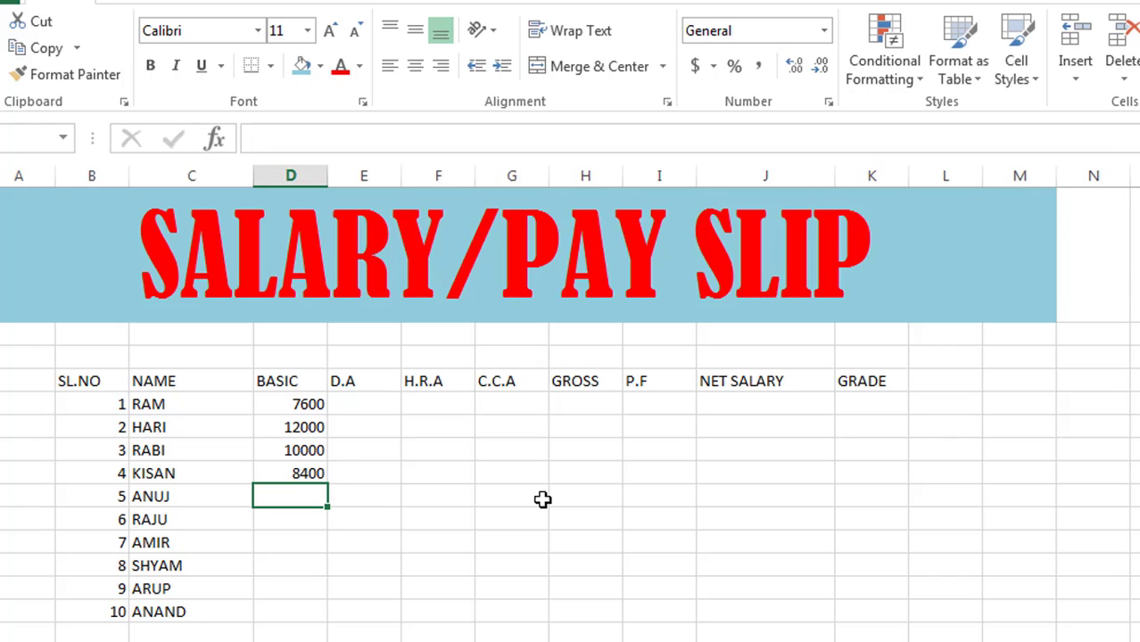
{"action": "type", "text": "5300"}
{"action": "key", "text": "Return"}
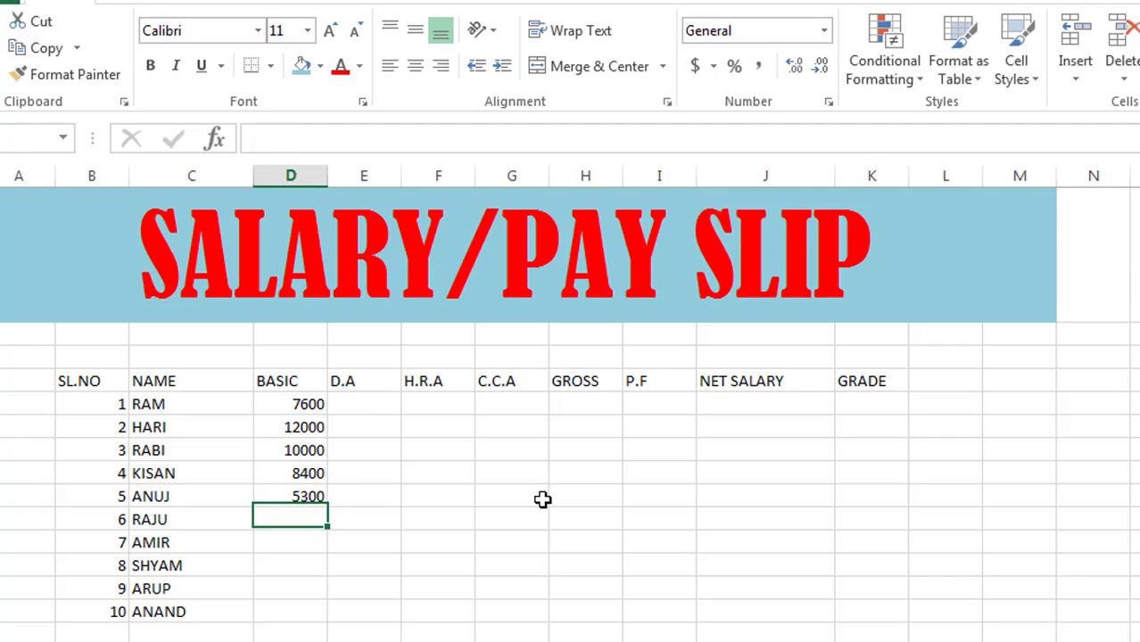
Step: Enter basic pays 9000, 7800, 7600, 12000 and 15000 for the last five employees
{"action": "type", "text": "9"}
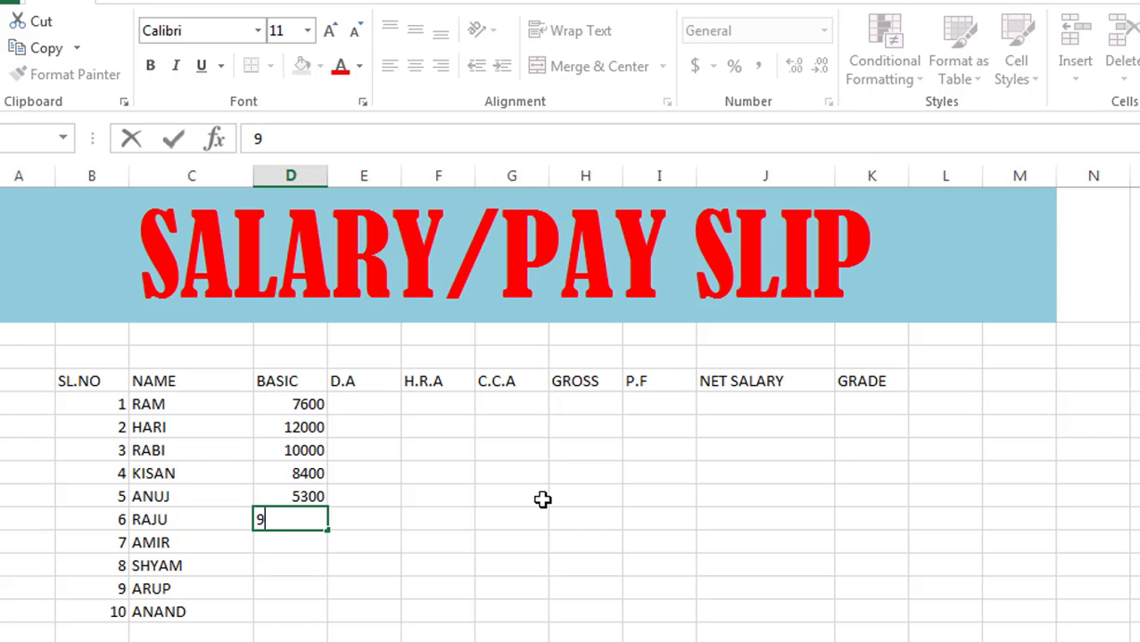
{"action": "type", "text": "000"}
{"action": "key", "text": "Return"}
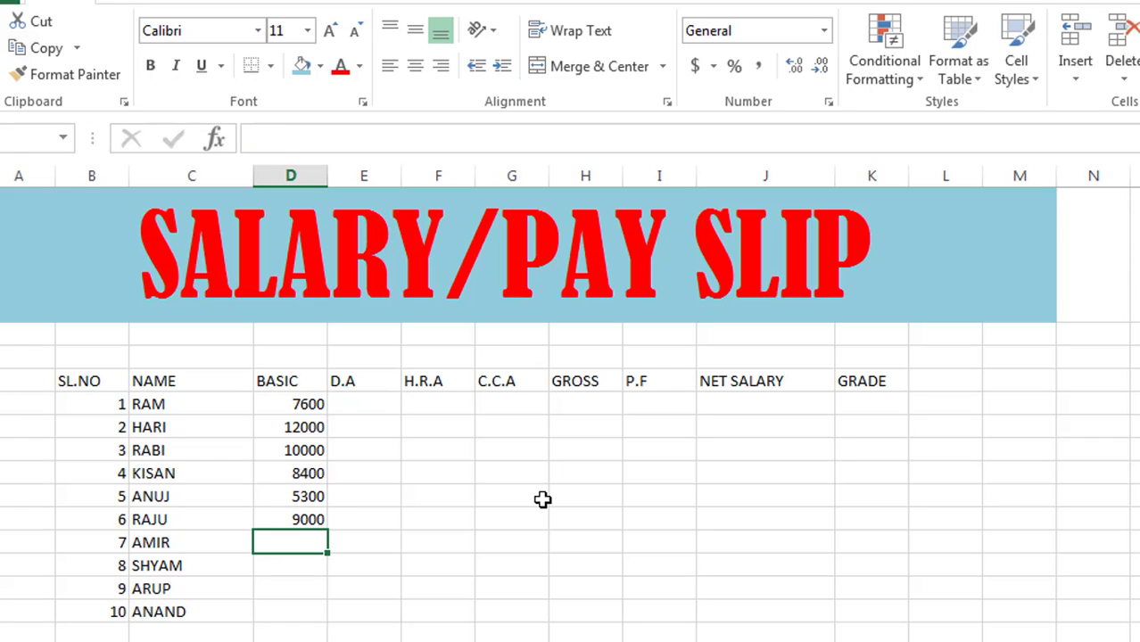
{"action": "type", "text": "7800"}
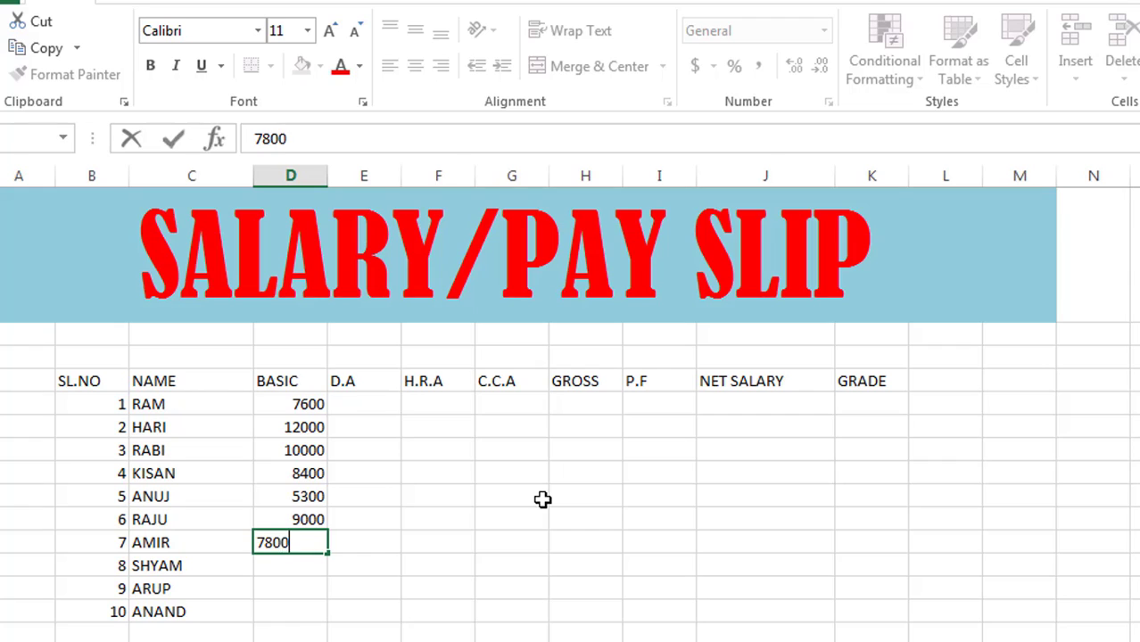
{"action": "key", "text": "Return"}
{"action": "type", "text": "7"}
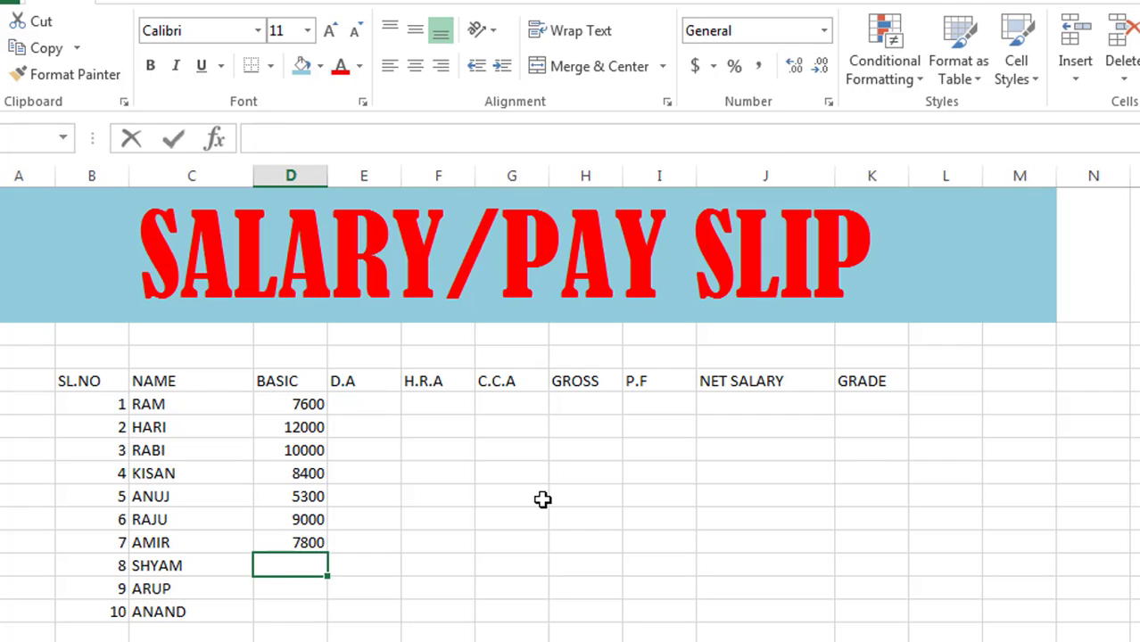
{"action": "type", "text": "600"}
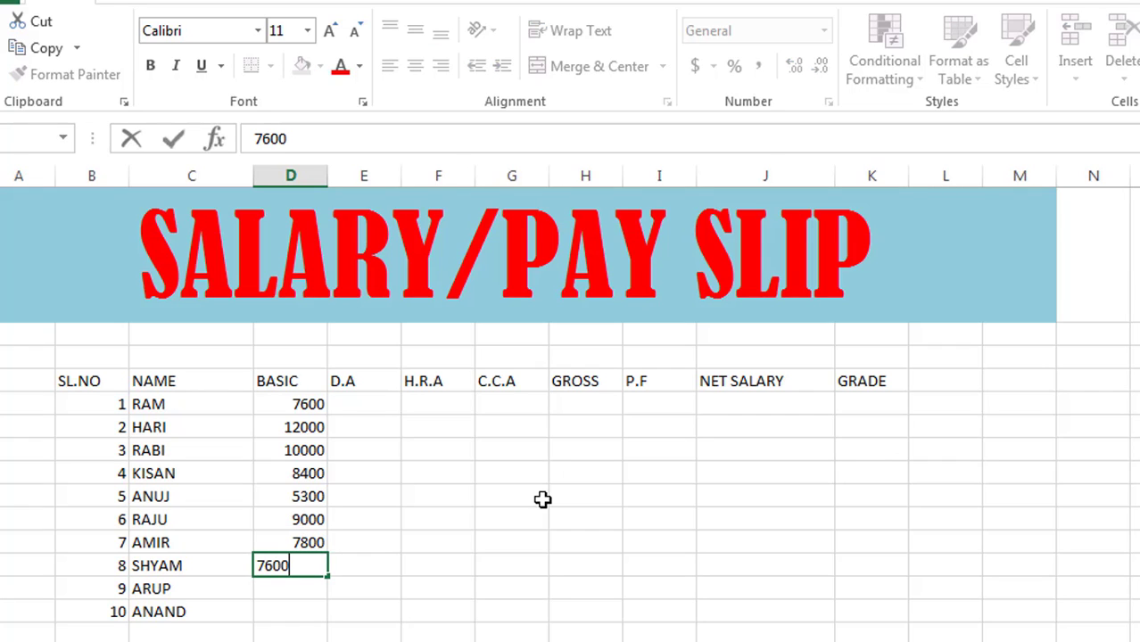
{"action": "type", "text": "120"}
{"action": "type", "text": "0"}
{"action": "key", "text": "BackSpace"}
{"action": "key", "text": "BackSpace"}
{"action": "key", "text": "BackSpace"}
{"action": "key", "text": "BackSpace"}
{"action": "key", "text": "Return"}
{"action": "type", "text": "12000"}
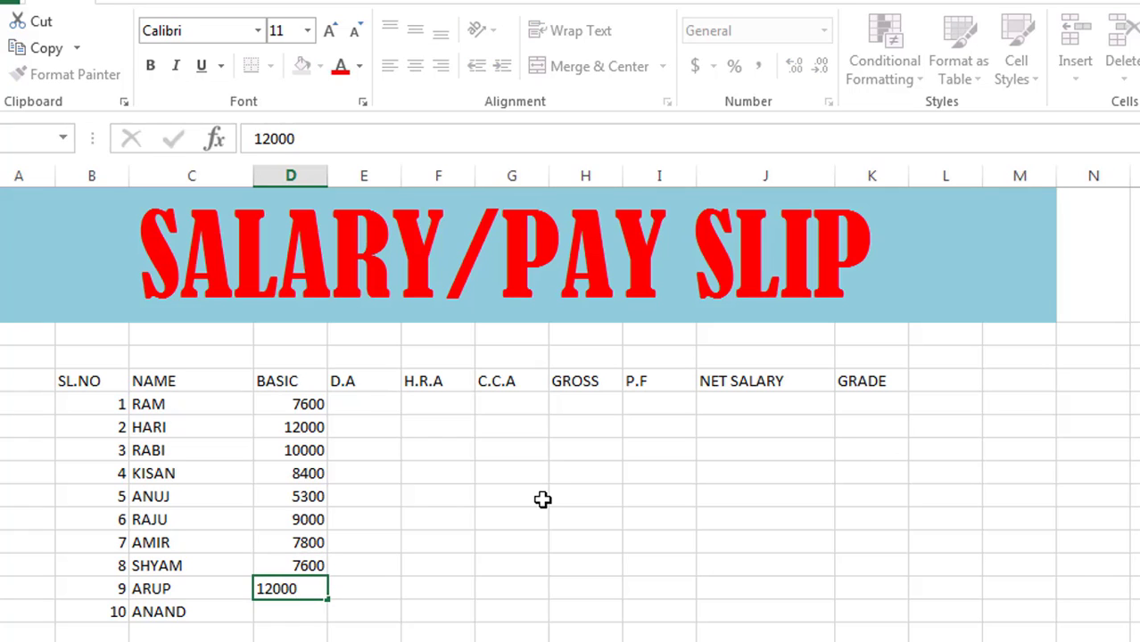
{"action": "key", "text": "Return"}
{"action": "type", "text": "1500"}
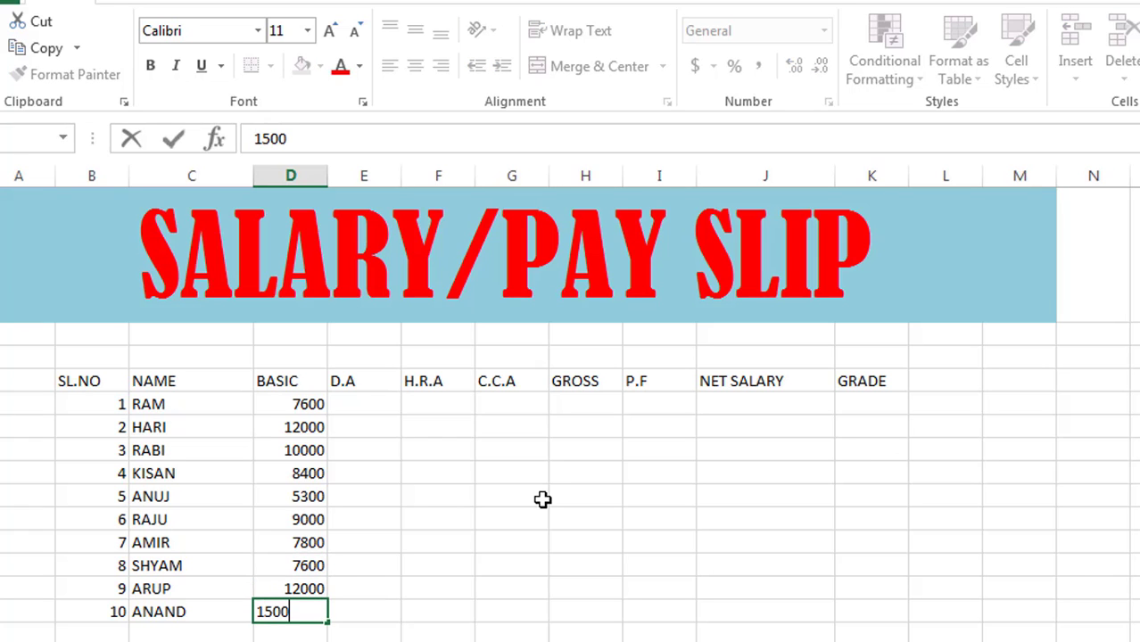
{"action": "type", "text": "0"}
{"action": "key", "text": "Return"}
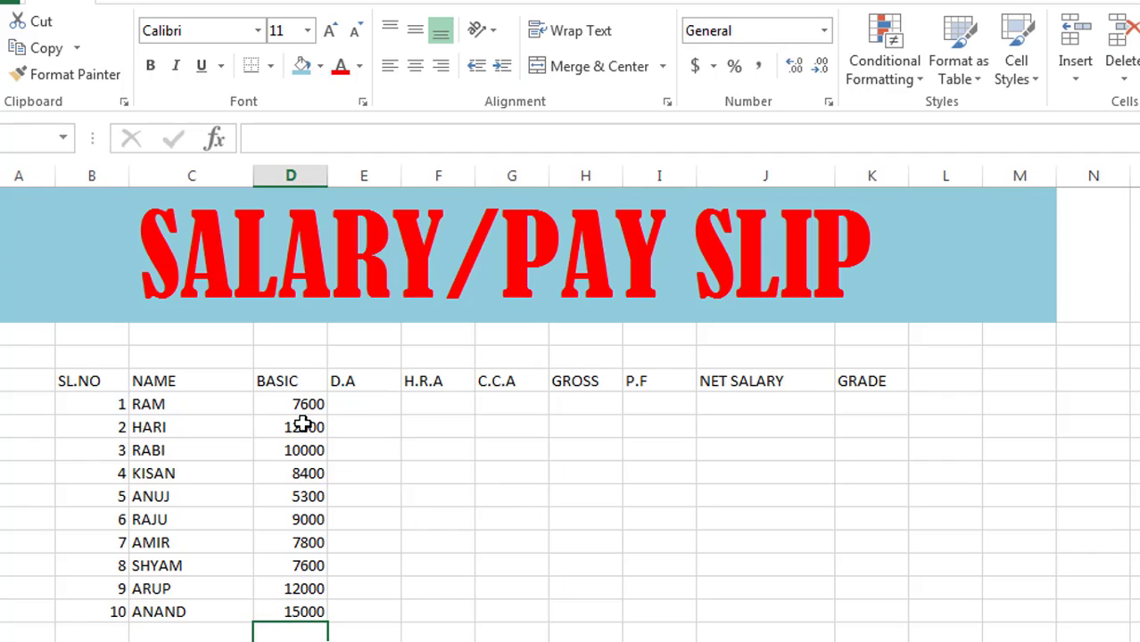
{"action": "left_click", "coordinate": [362, 403]}
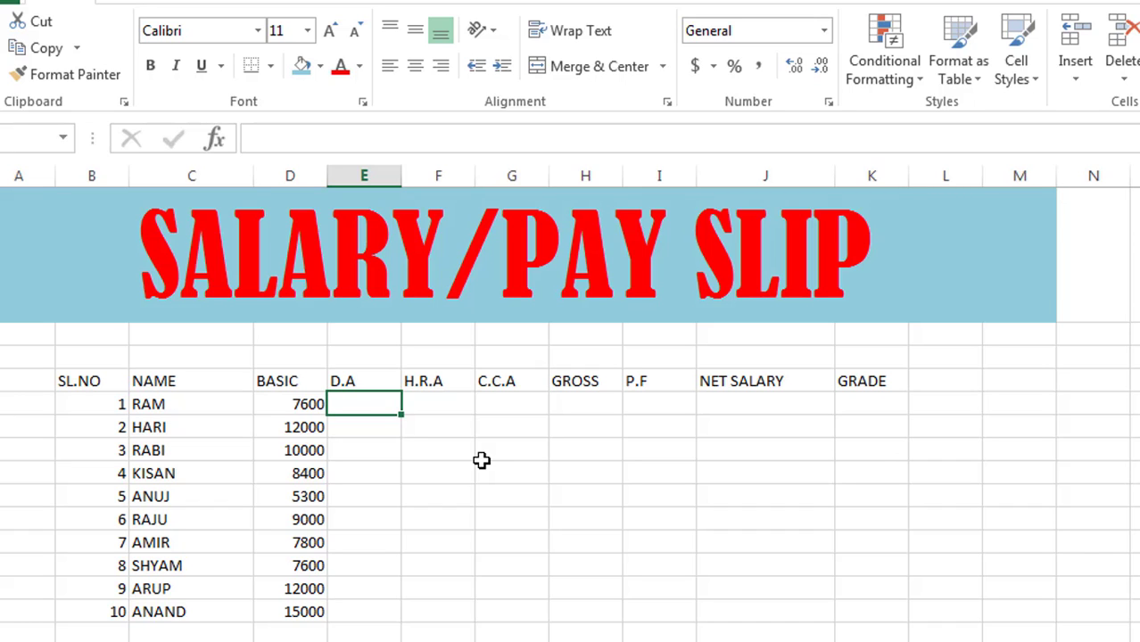
{"action": "scroll", "coordinate": [446, 536], "scroll_direction": "down", "scroll_amount": 1}
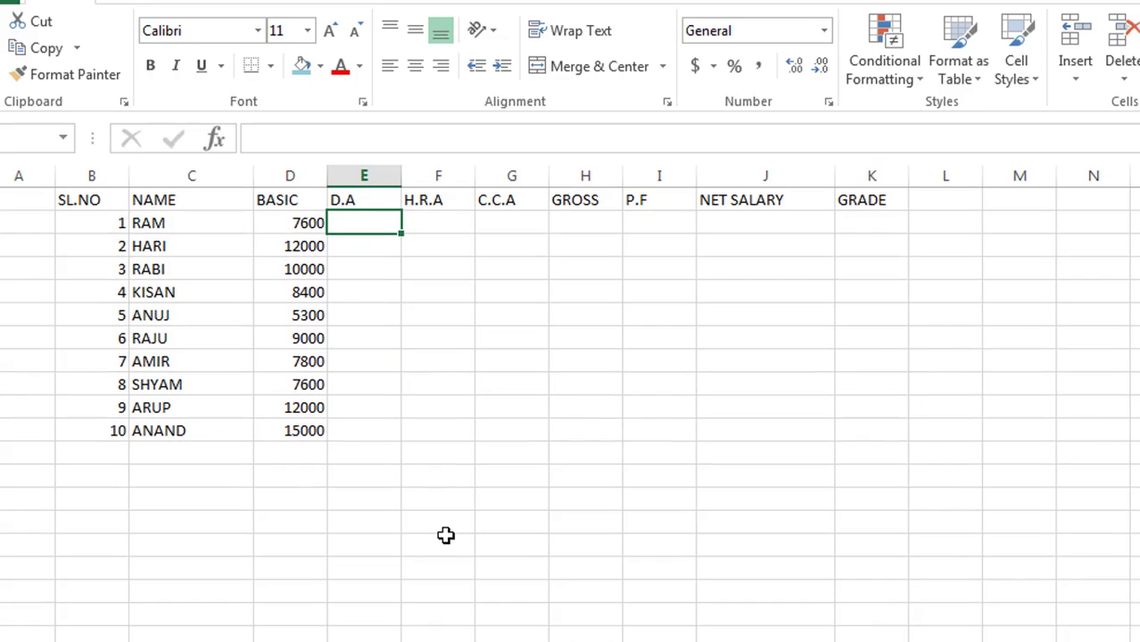
{"action": "scroll", "coordinate": [446, 535], "scroll_direction": "up", "scroll_amount": 1}
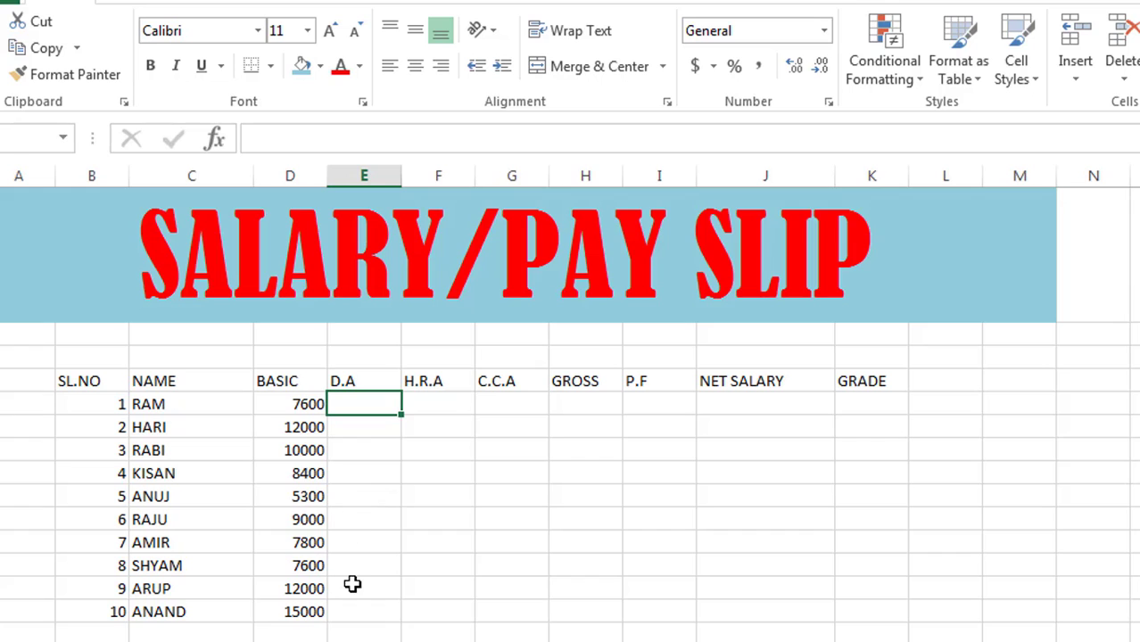
{"action": "scroll", "coordinate": [352, 584], "scroll_direction": "down", "scroll_amount": 1}
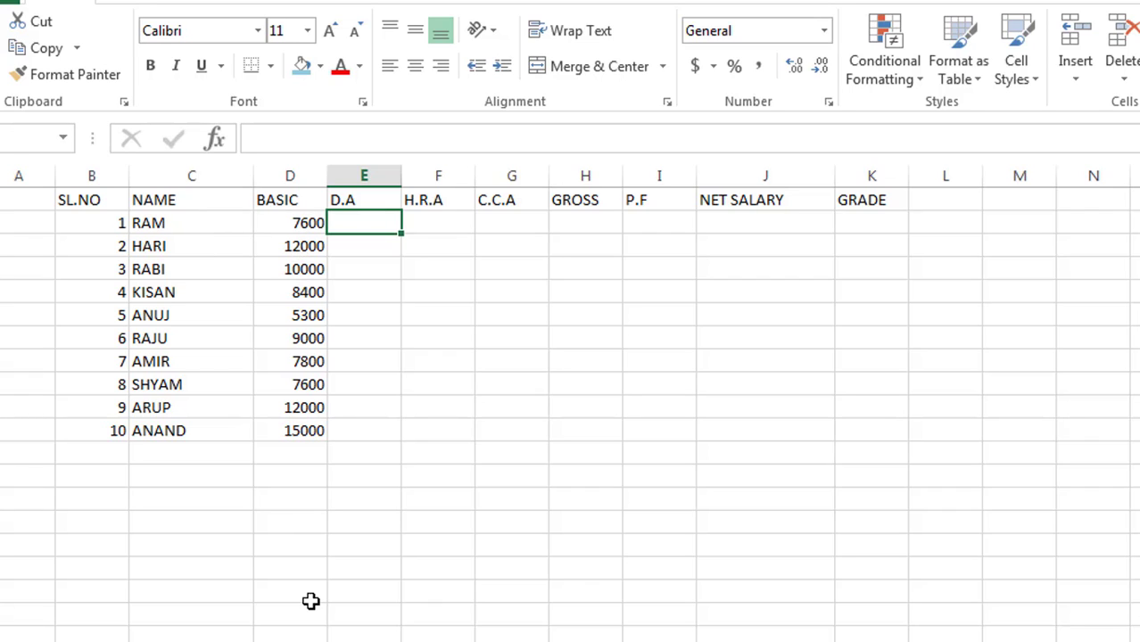
Step: Below the data, pair the rule BASIC>15000 with a 15% rate
{"action": "left_click", "coordinate": [393, 529]}
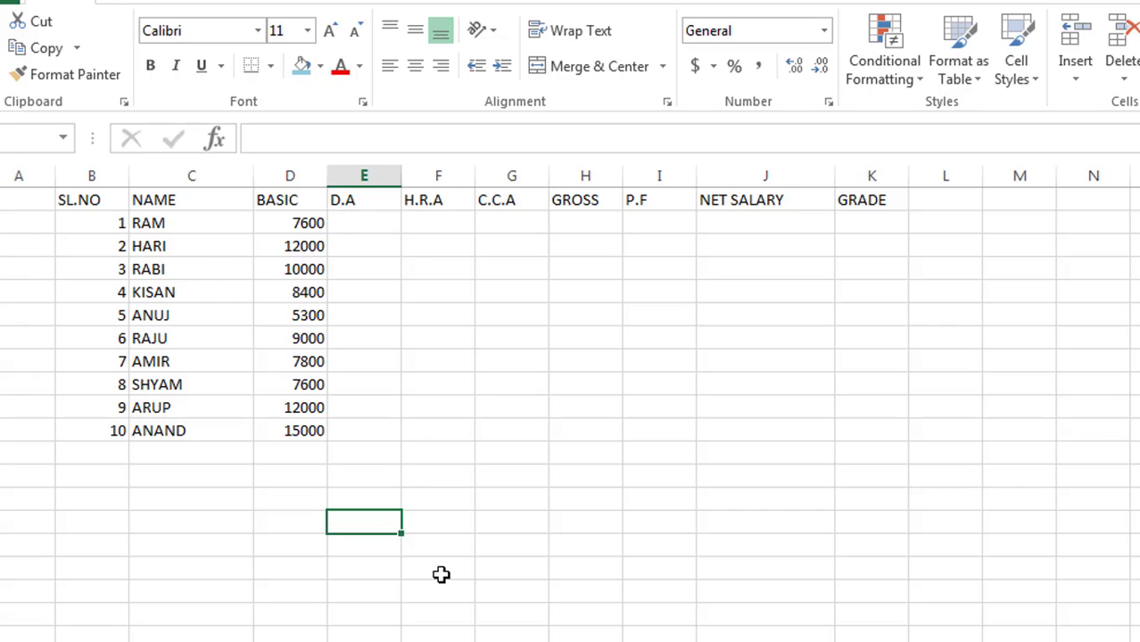
{"action": "type", "text": "BASIC"}
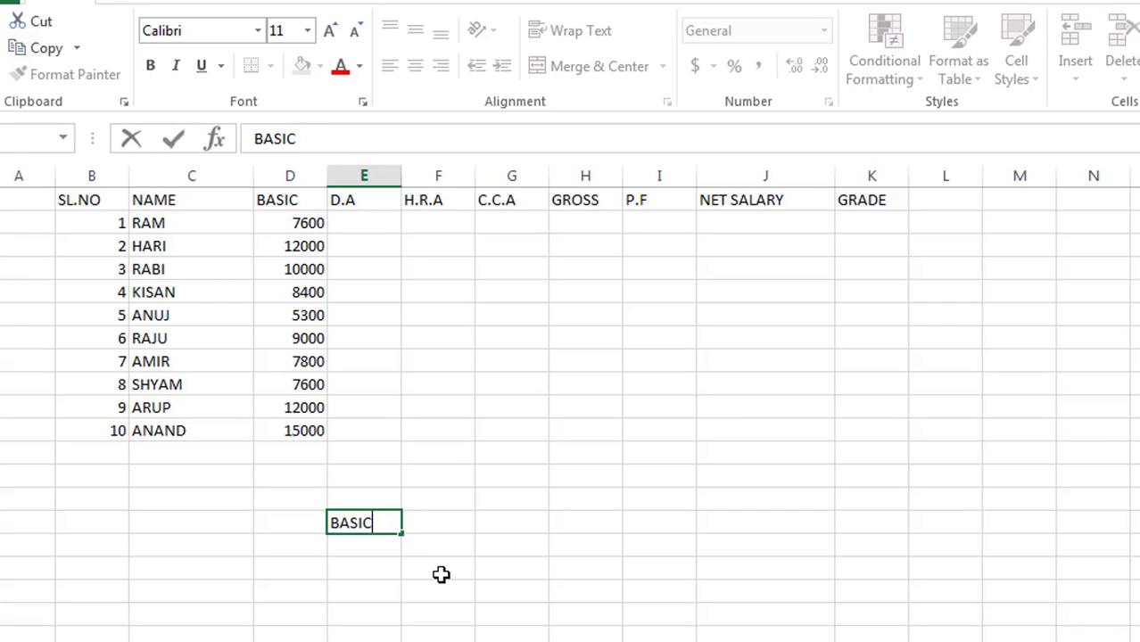
{"action": "type", "text": ">"}
{"action": "type", "text": "15000"}
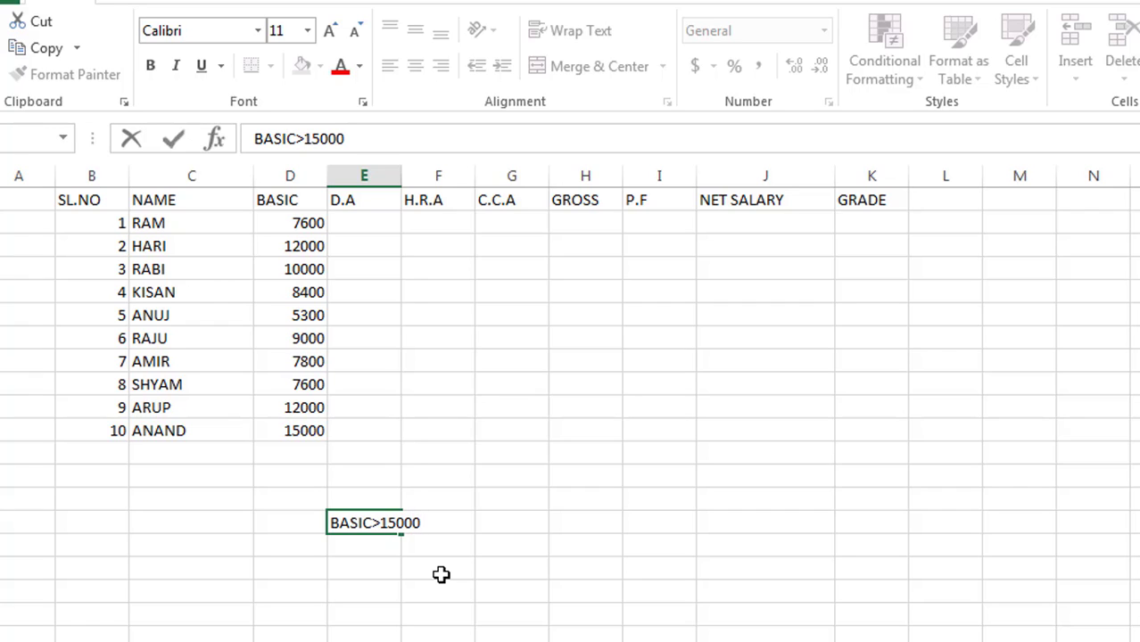
{"action": "key", "text": "Tab"}
{"action": "key", "text": "Tab"}
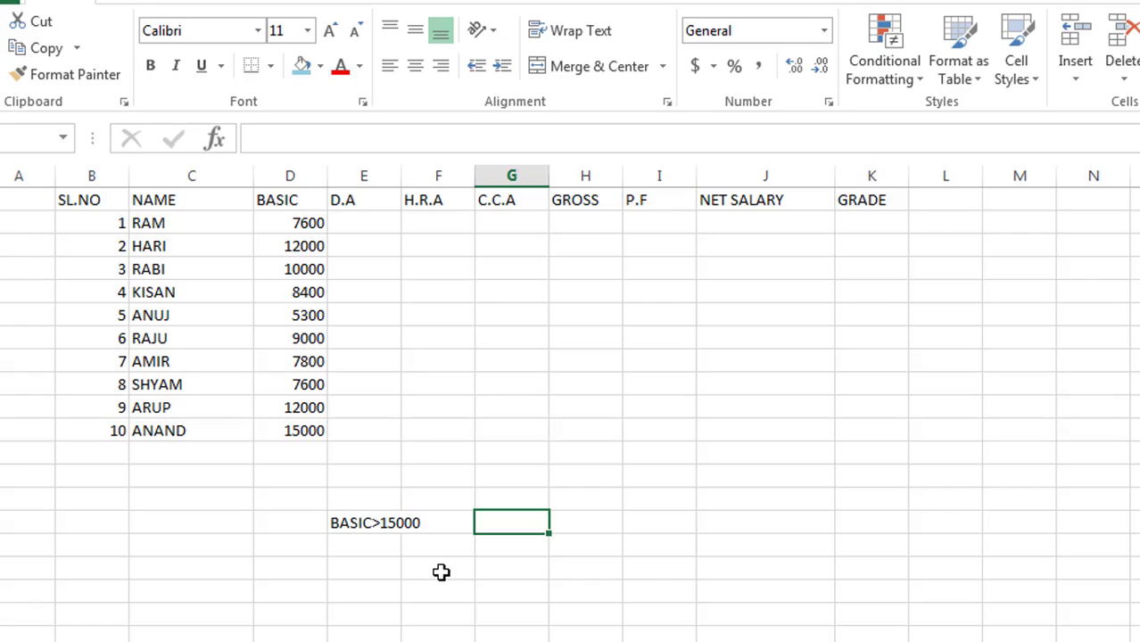
{"action": "type", "text": "1"}
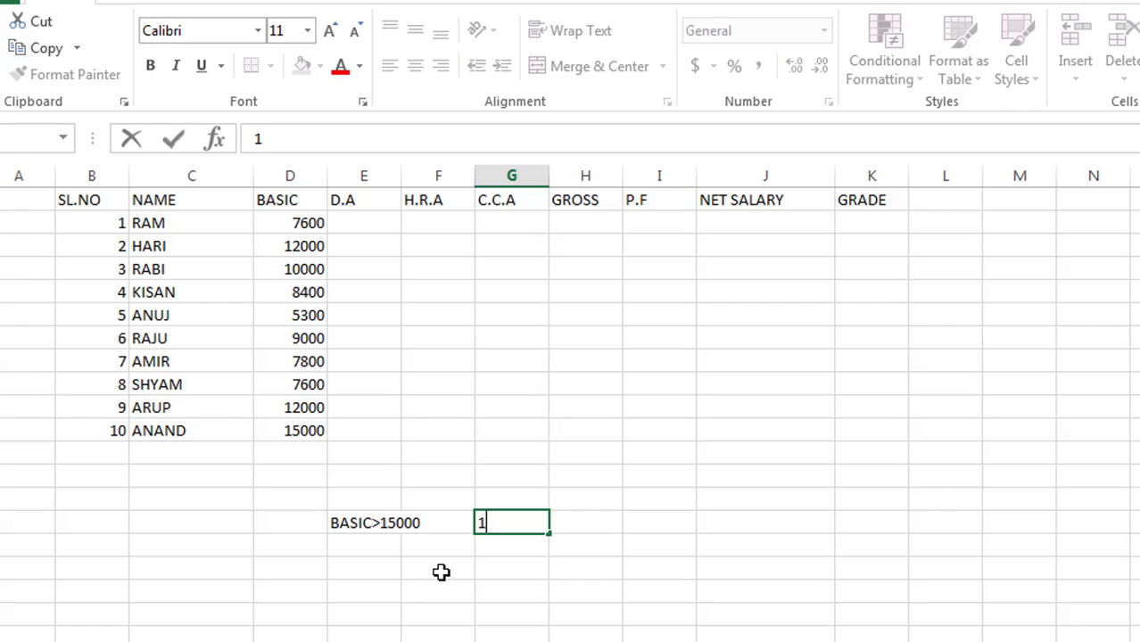
{"action": "type", "text": "5%"}
{"action": "key", "text": "Return"}
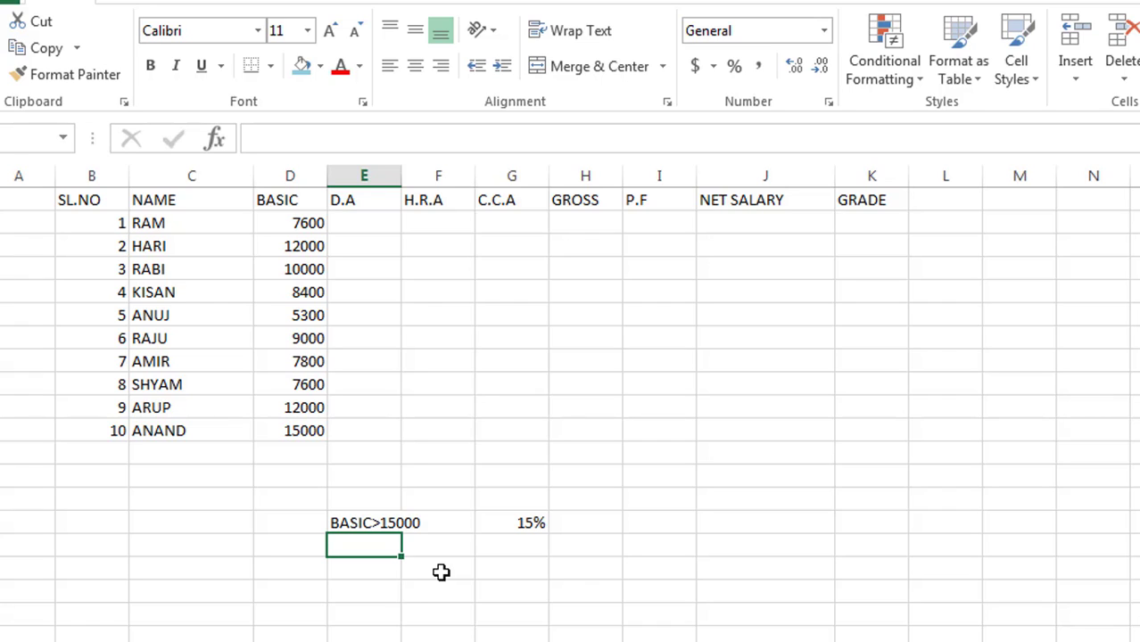
Step: Add the next rule BASIC>12000 with a 12% rate
{"action": "type", "text": "BASIC"}
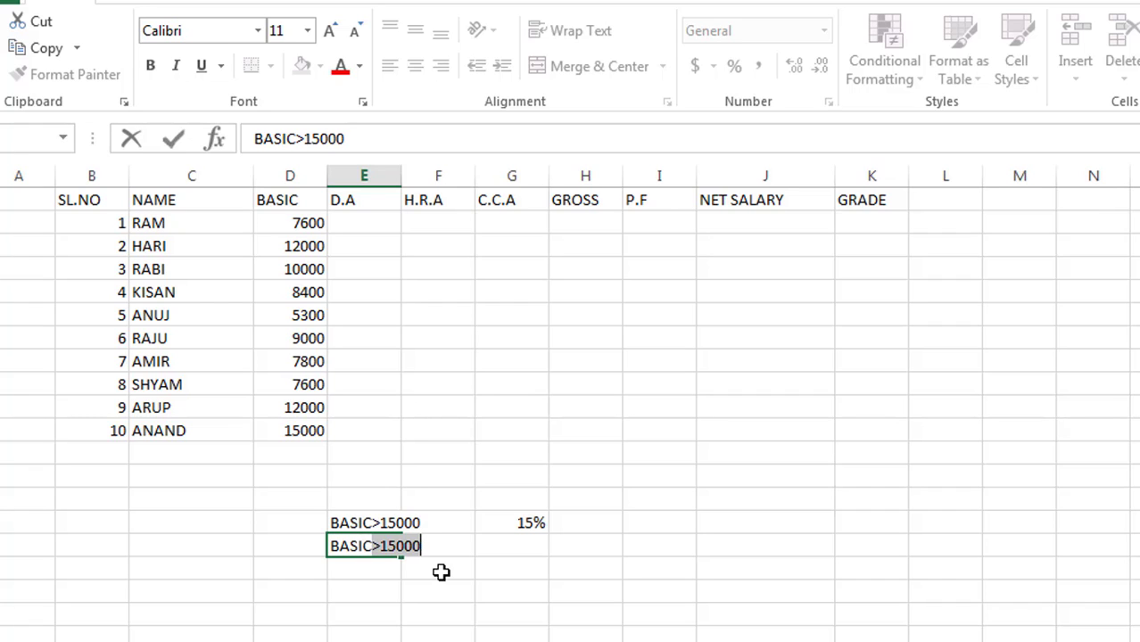
{"action": "key", "text": "Tab"}
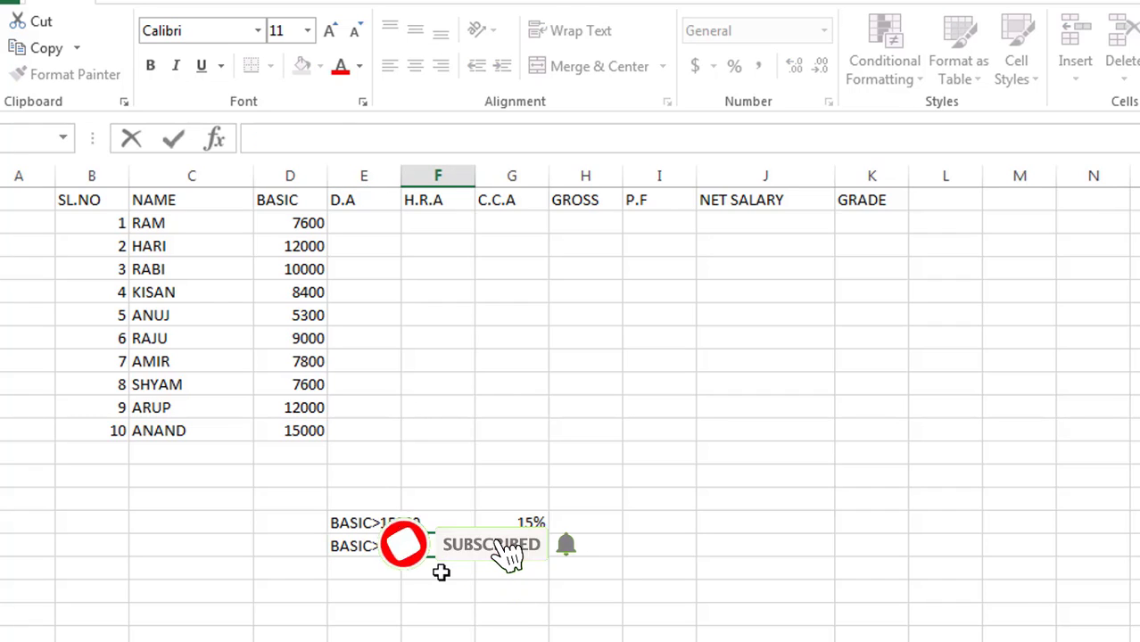
{"action": "left_click", "coordinate": [388, 546]}
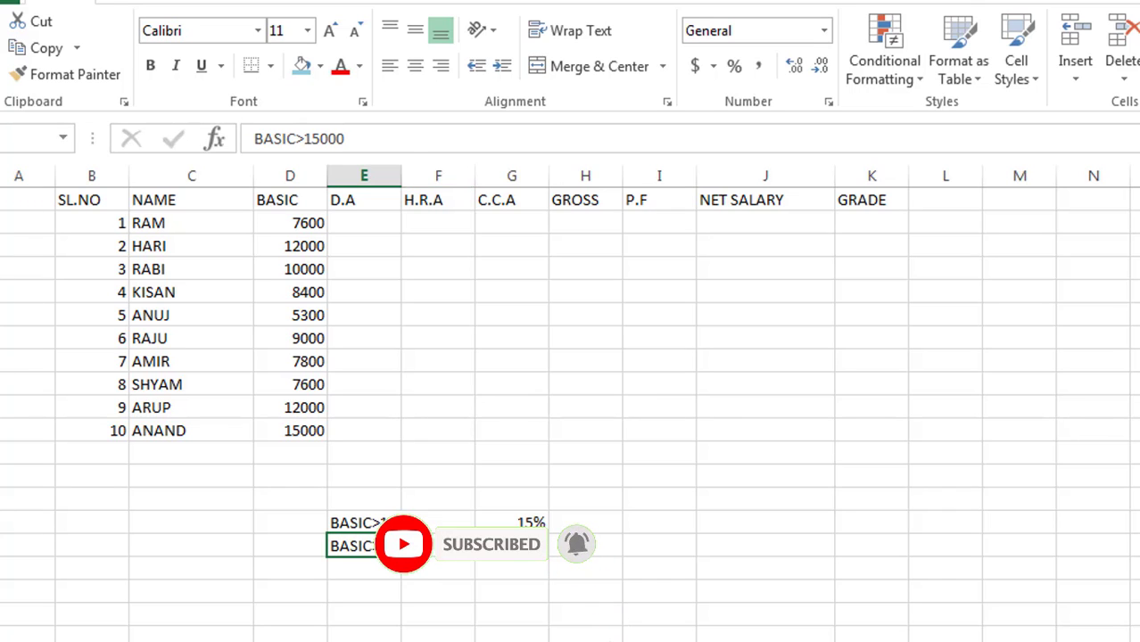
{"action": "left_click", "coordinate": [382, 129]}
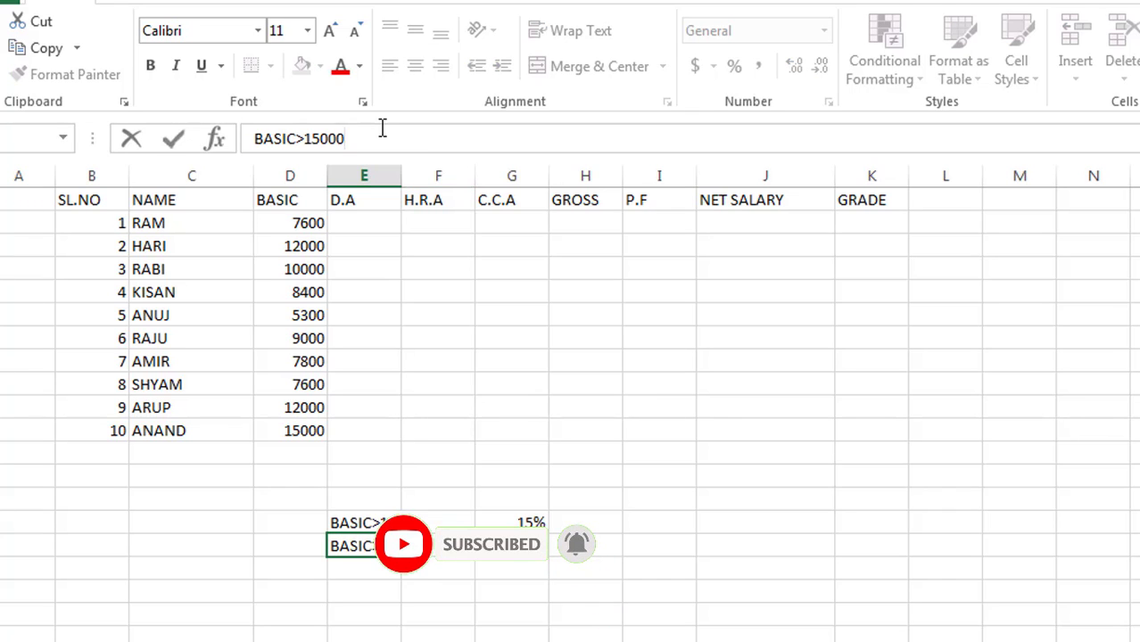
{"action": "key", "text": "BackSpace"}
{"action": "key", "text": "BackSpace"}
{"action": "key", "text": "BackSpace"}
{"action": "key", "text": "BackSpace"}
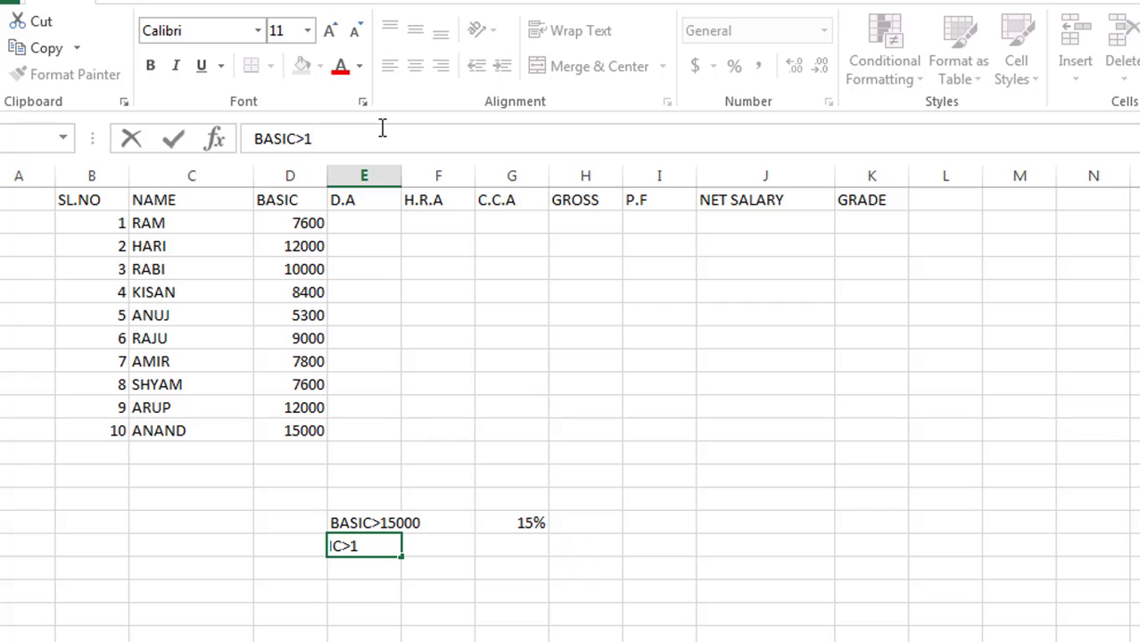
{"action": "type", "text": "2000"}
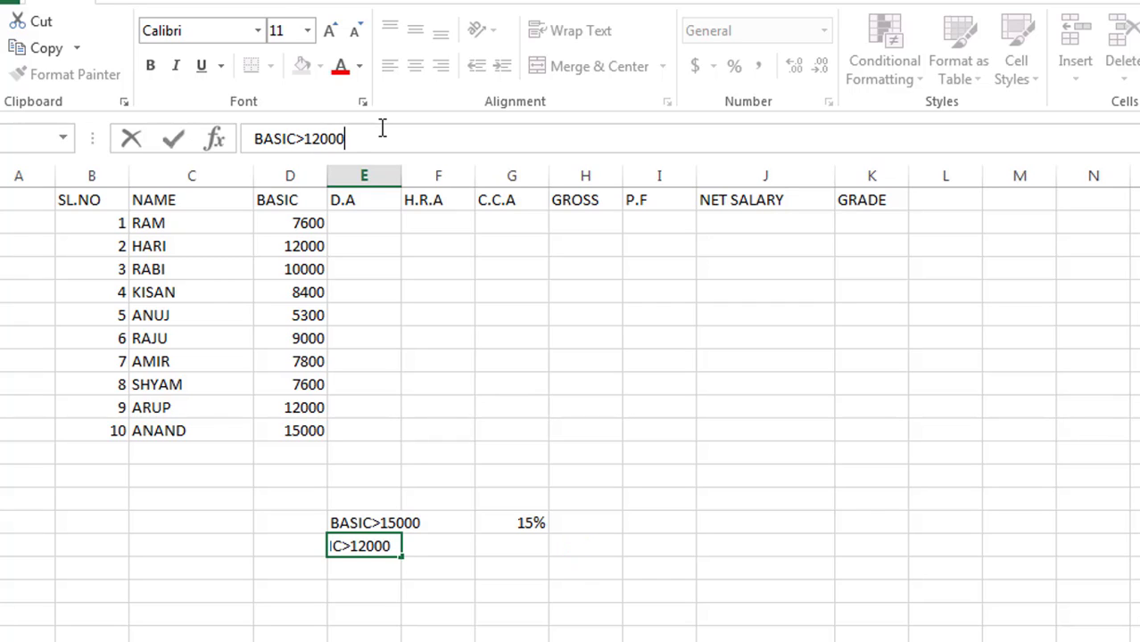
{"action": "key", "text": "Tab"}
{"action": "key", "text": "Tab"}
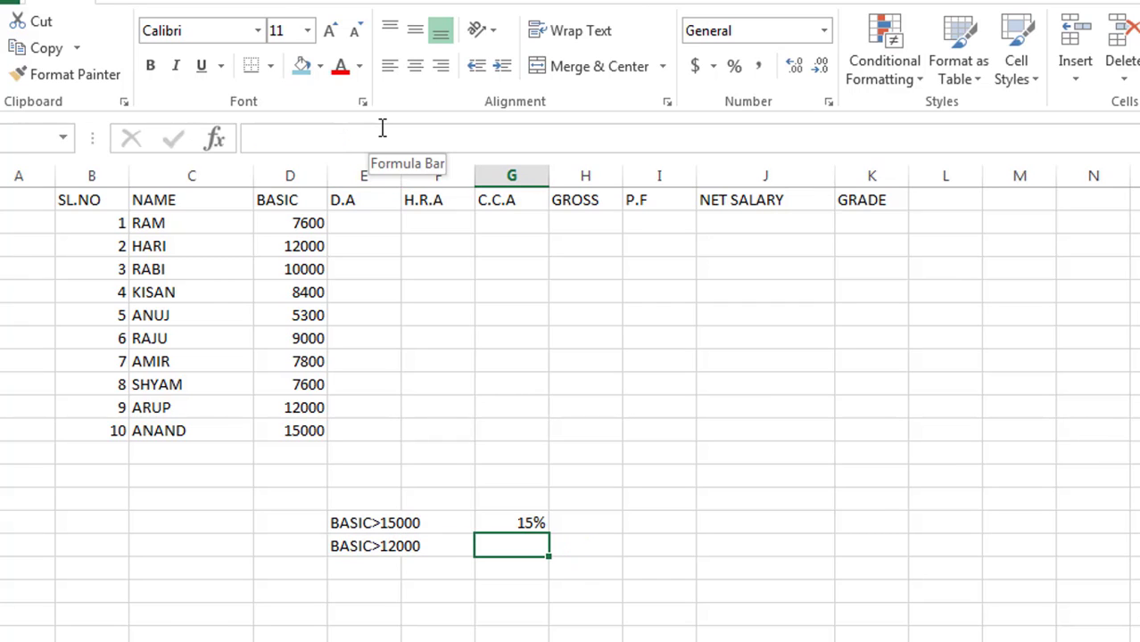
{"action": "type", "text": "12"}
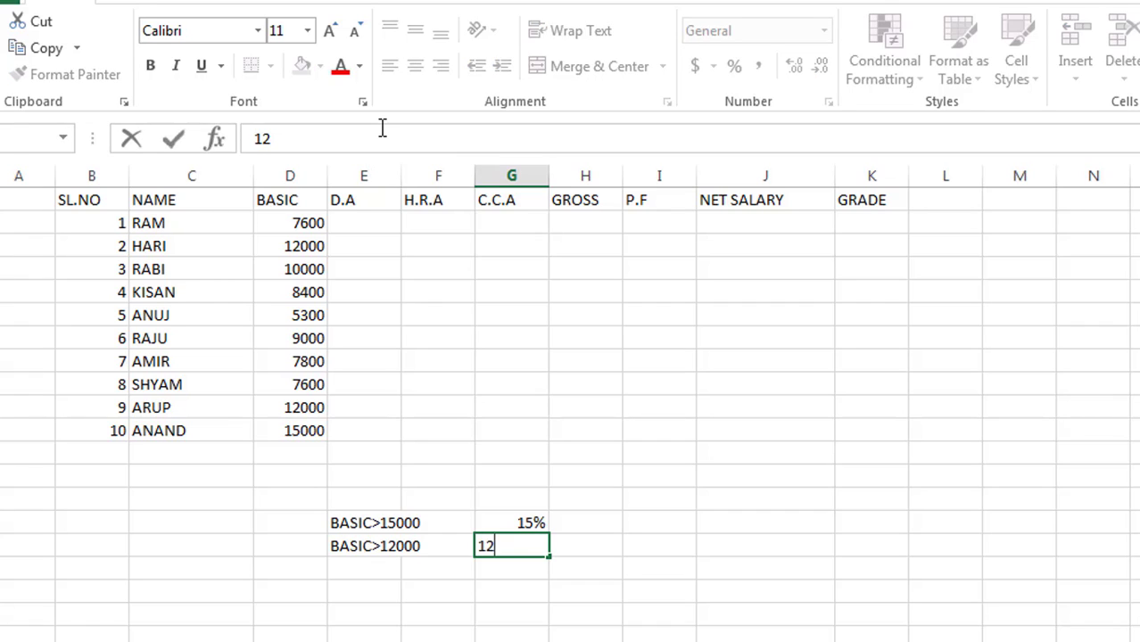
{"action": "type", "text": "%"}
{"action": "key", "text": "Return"}
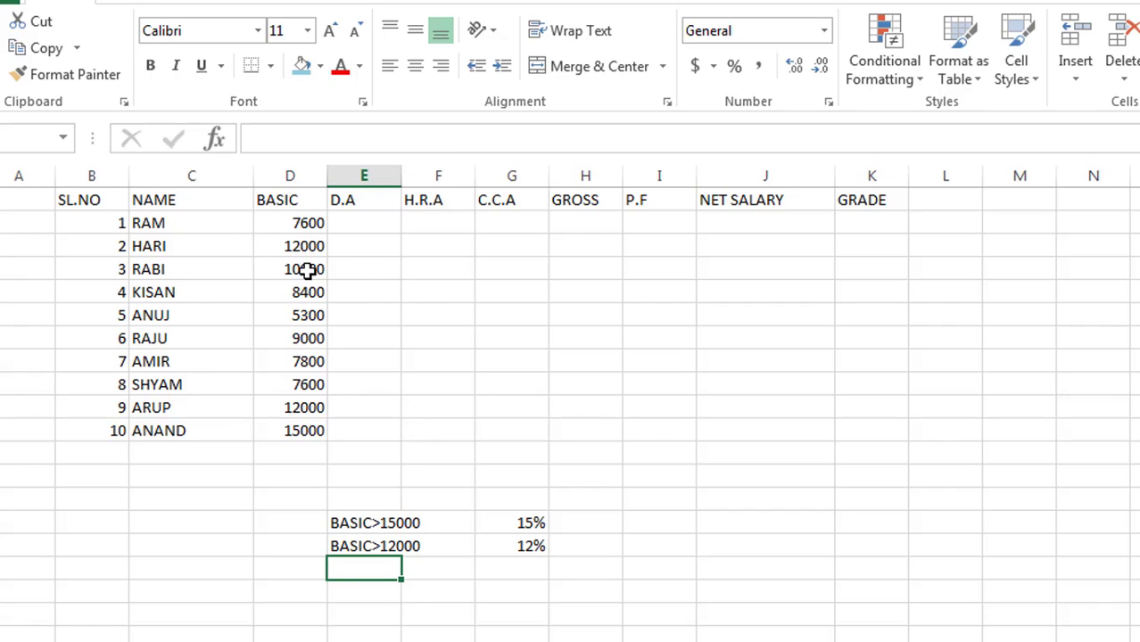
Step: Add a third rate row pairing 10000 with 10%
{"action": "left_click", "coordinate": [513, 570]}
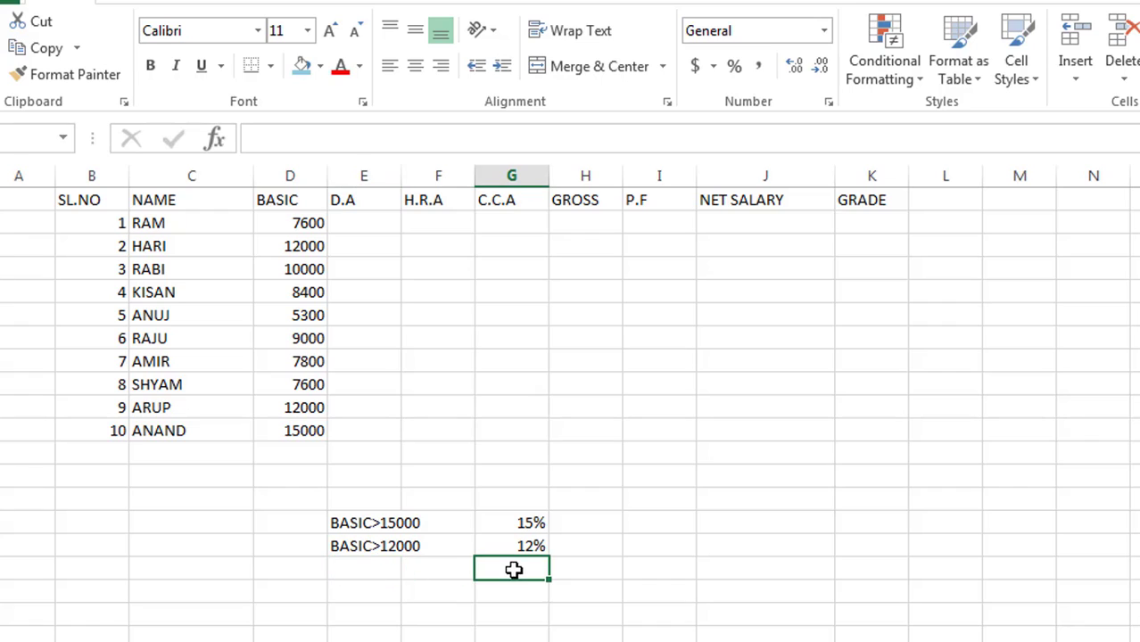
{"action": "left_click", "coordinate": [364, 579]}
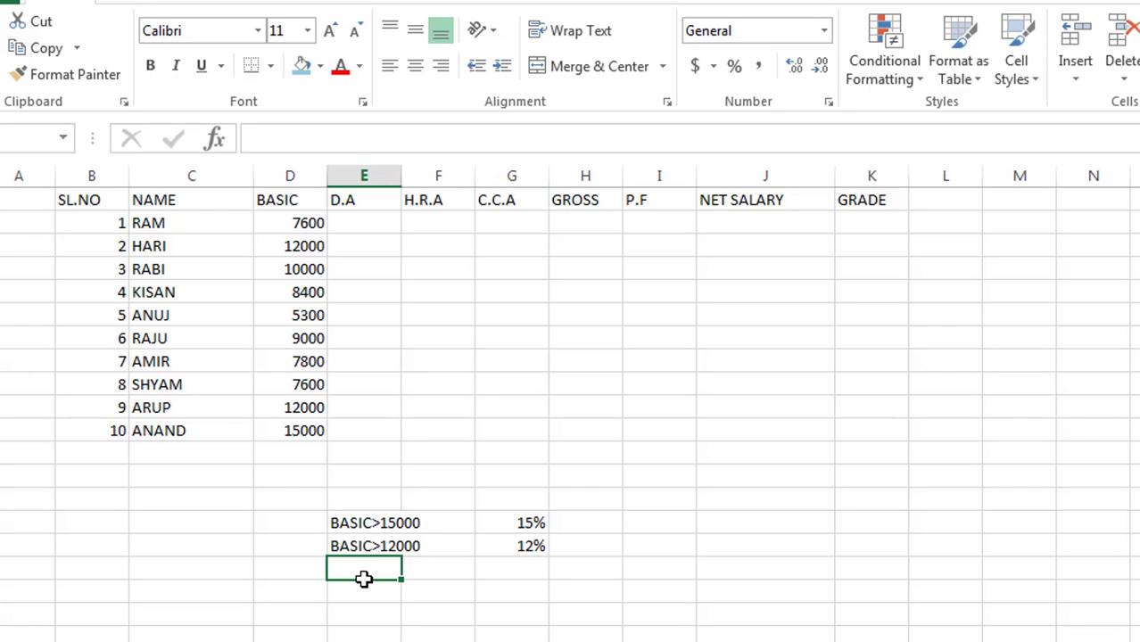
{"action": "type", "text": "10000"}
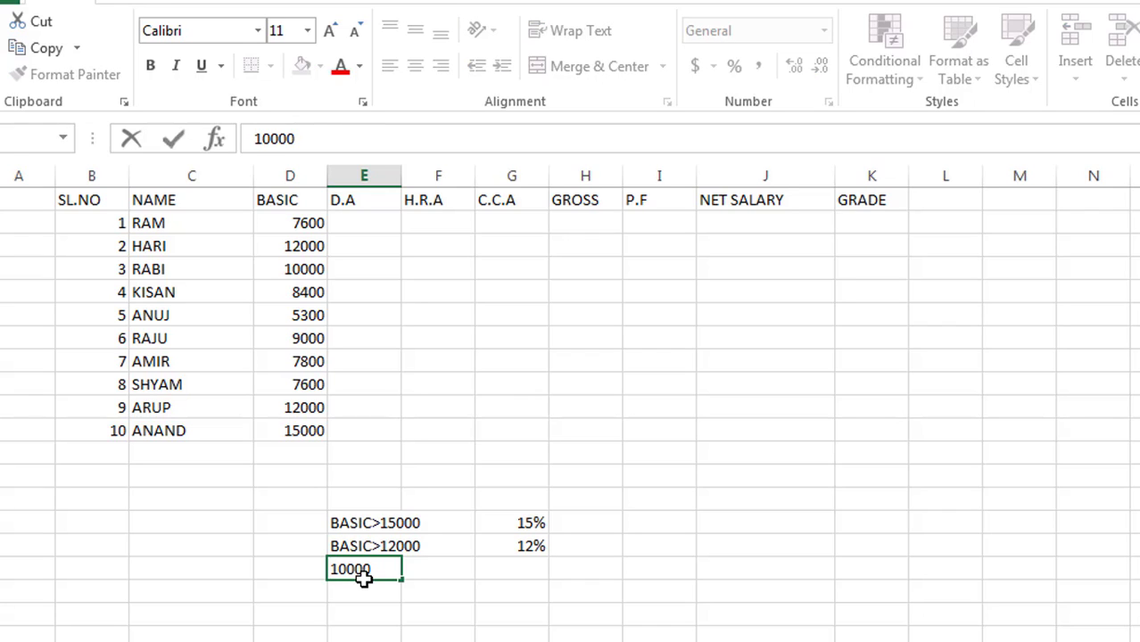
{"action": "left_click", "coordinate": [507, 550]}
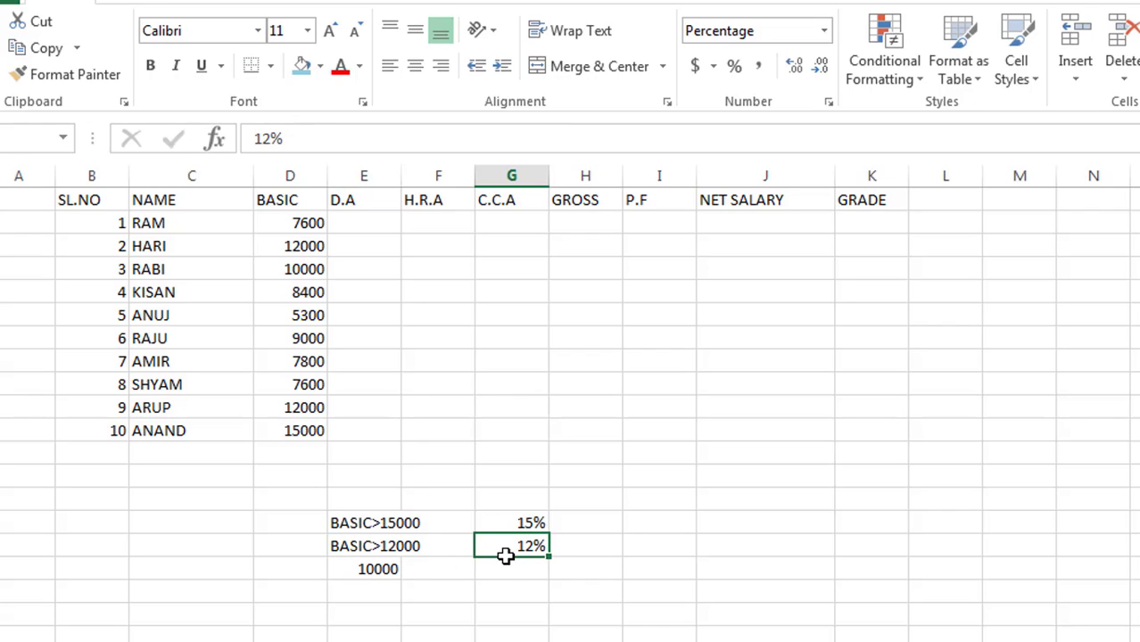
{"action": "left_click", "coordinate": [511, 570]}
{"action": "type", "text": "1"}
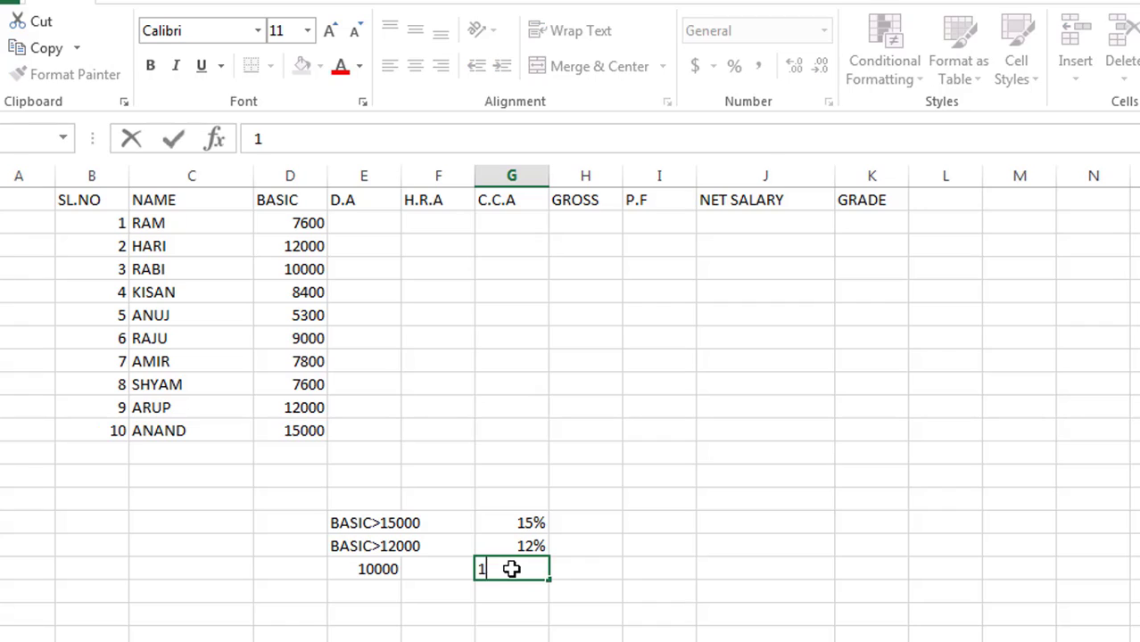
{"action": "type", "text": "0"}
{"action": "type", "text": "%"}
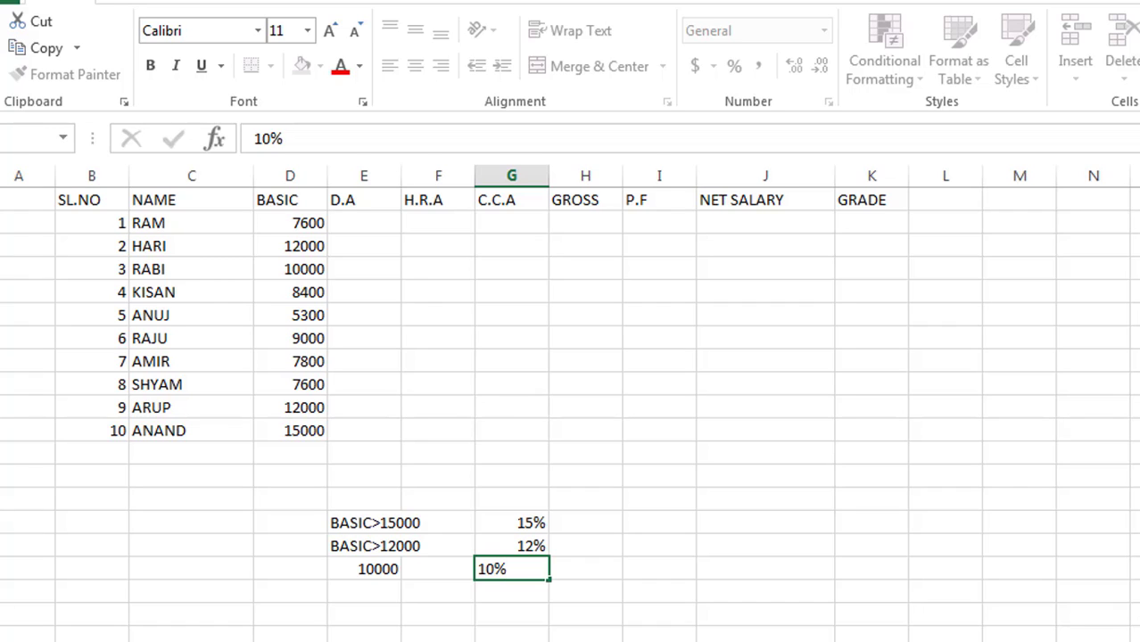
{"action": "left_click", "coordinate": [438, 635]}
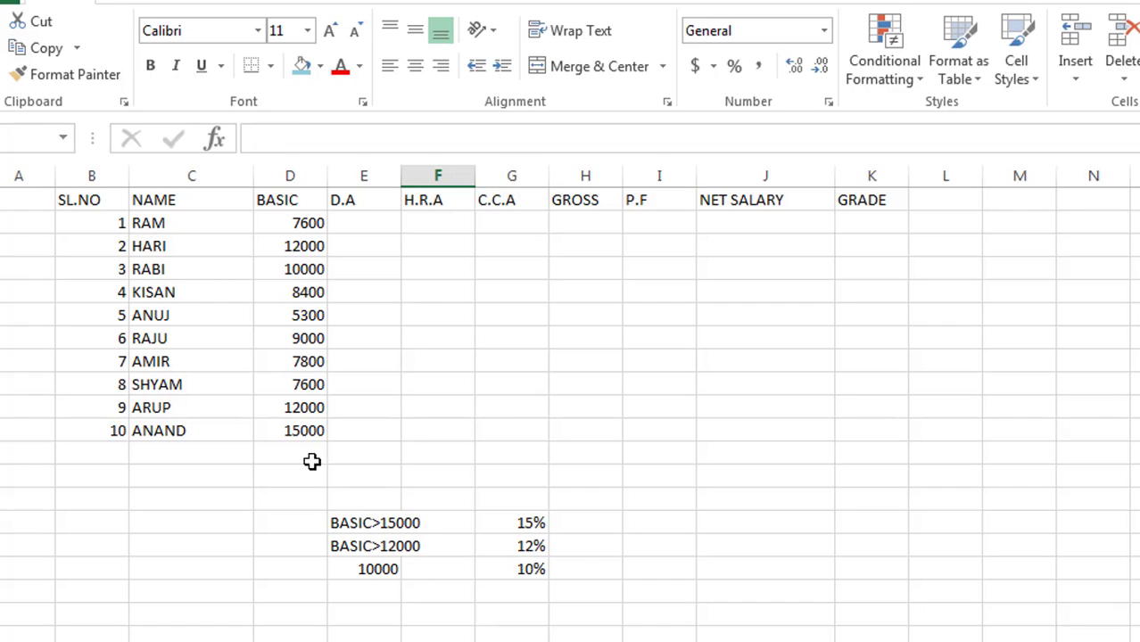
Step: Add BASIC<10000 with 7% and select the whole criteria table
{"action": "left_click", "coordinate": [361, 592]}
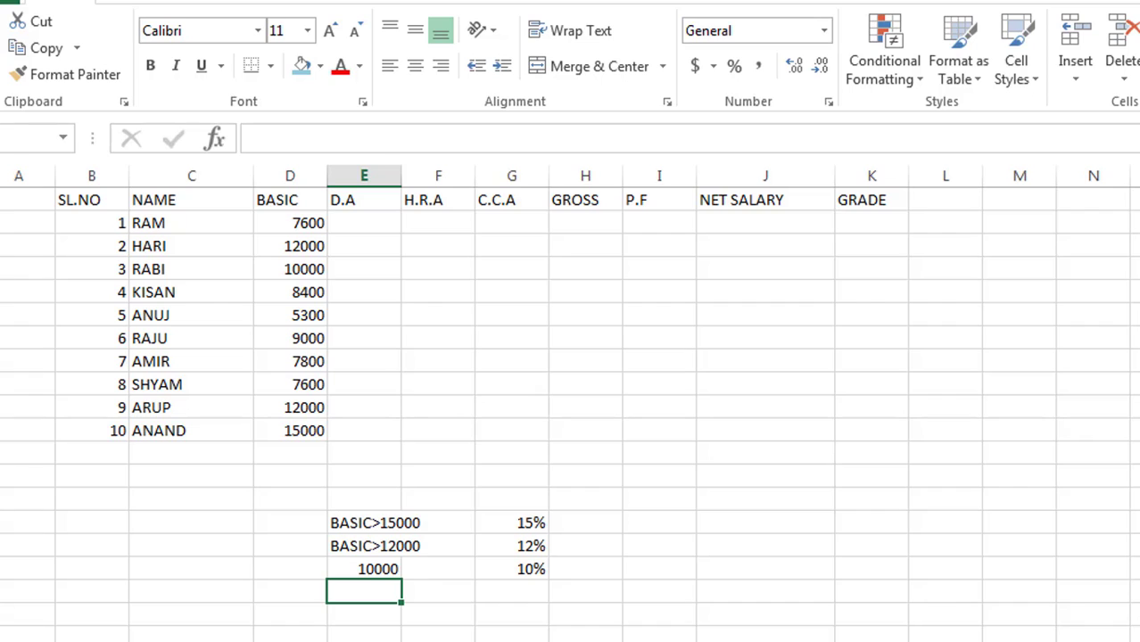
{"action": "type", "text": "B"}
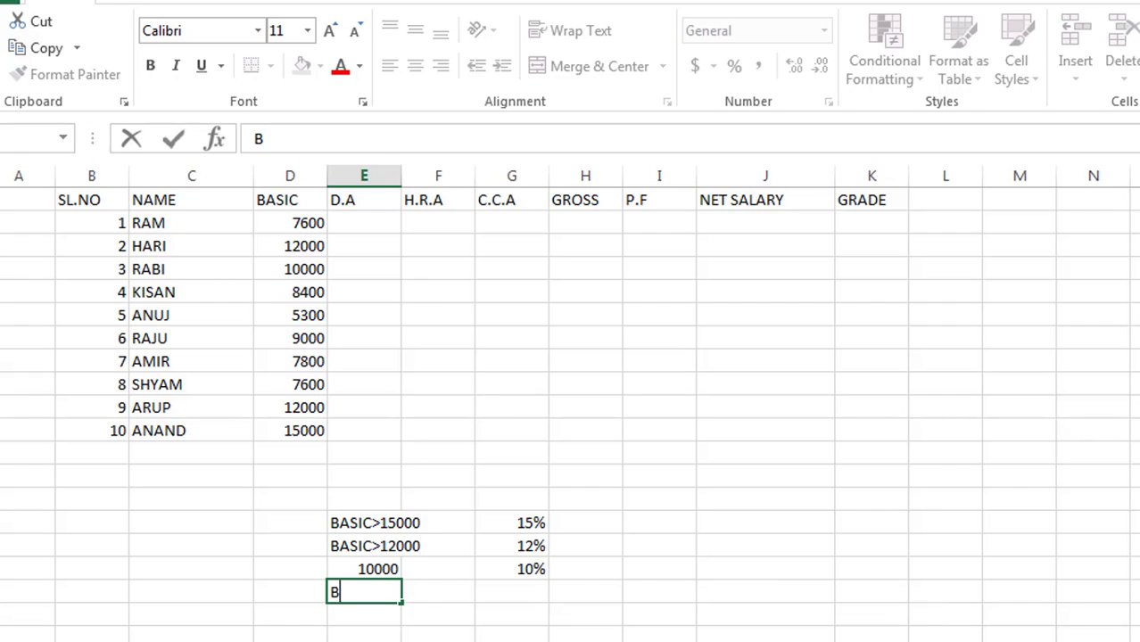
{"action": "type", "text": "ASIC"}
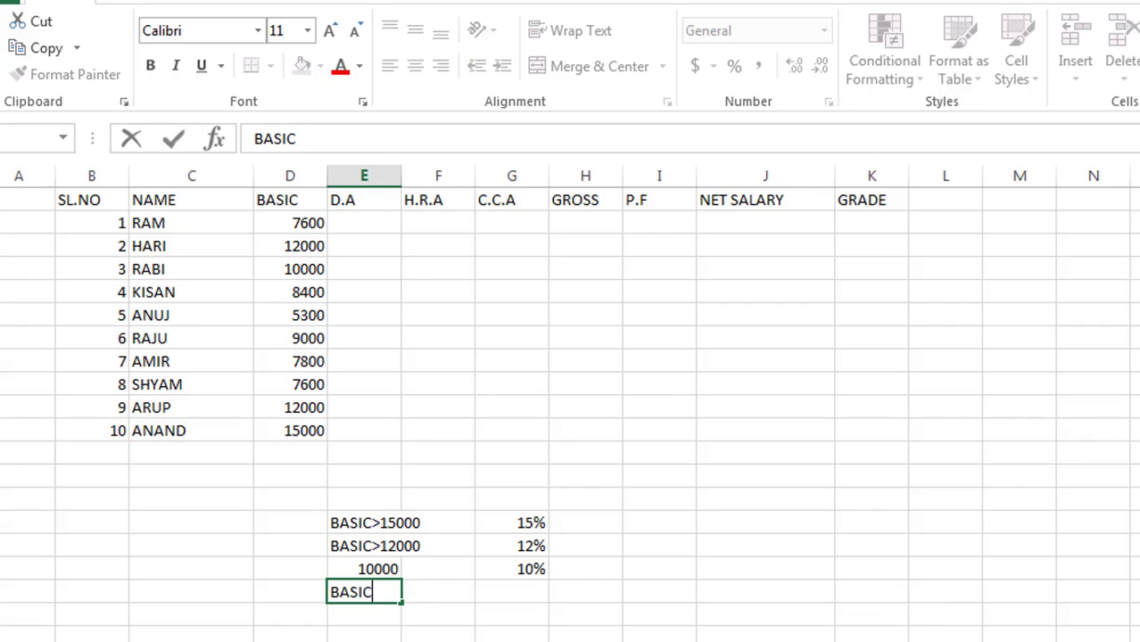
{"action": "type", "text": "<"}
{"action": "type", "text": "1000"}
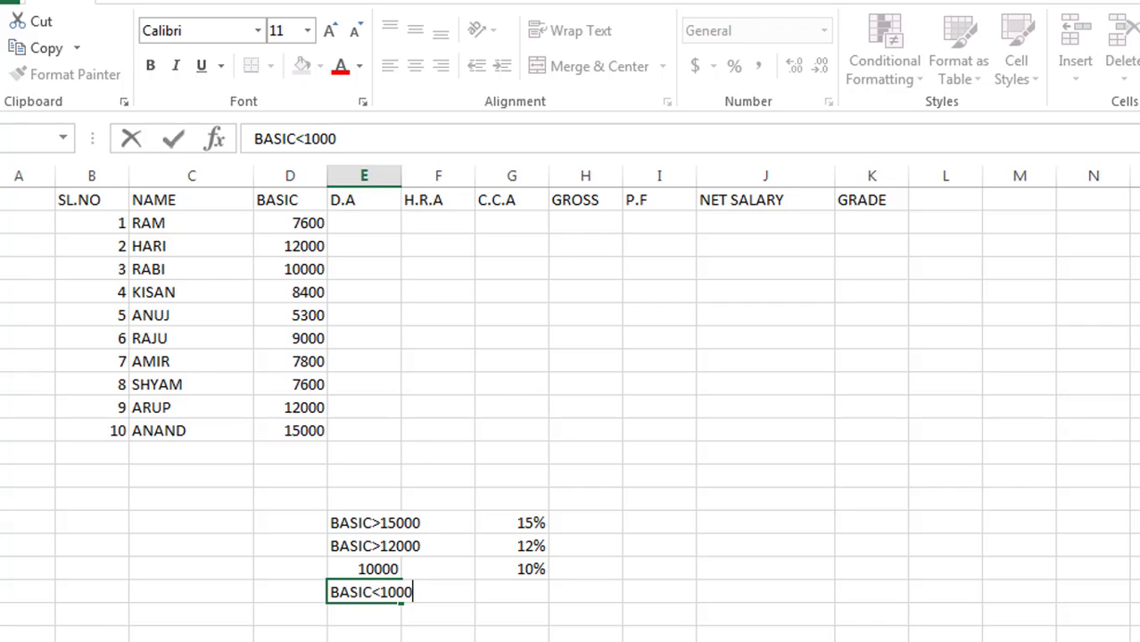
{"action": "type", "text": "0"}
{"action": "key", "text": "Tab"}
{"action": "left_click", "coordinate": [511, 592]}
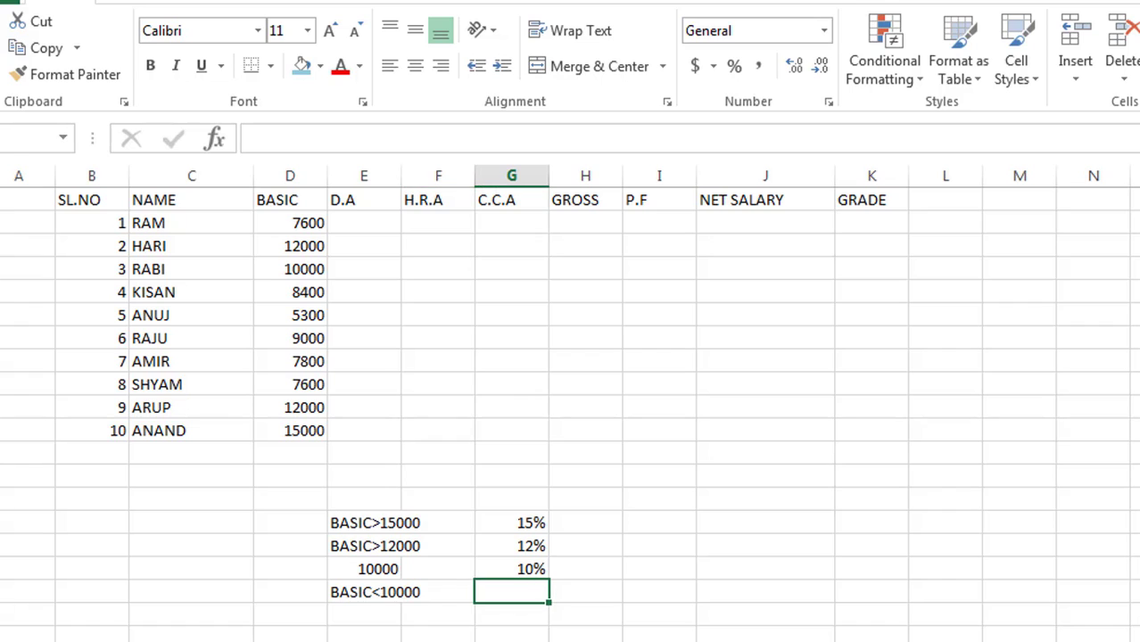
{"action": "type", "text": "7%"}
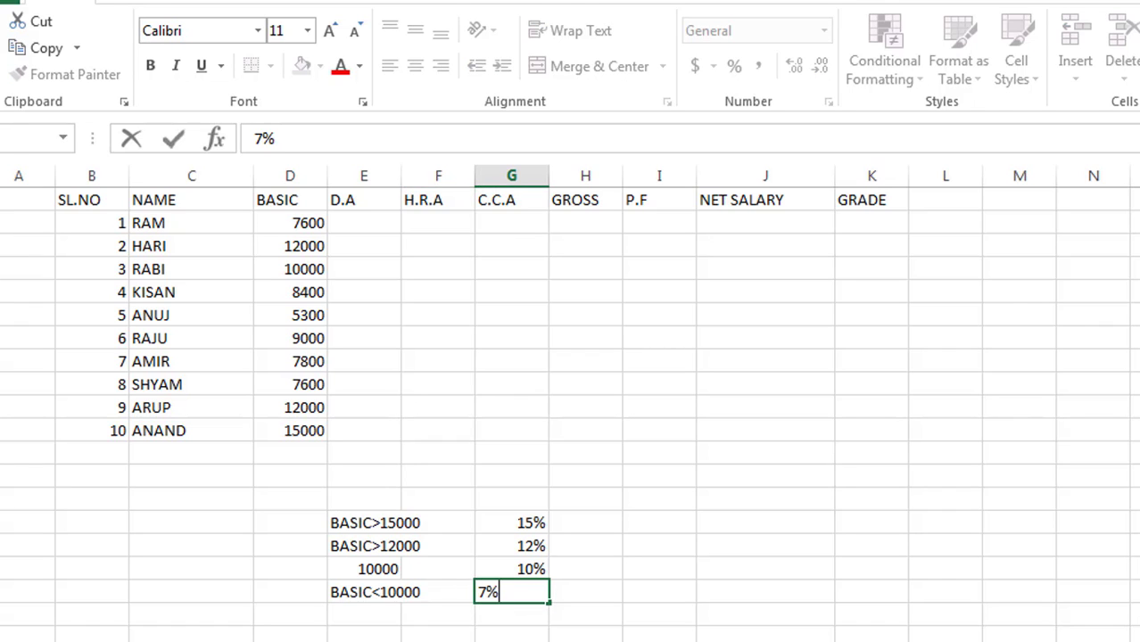
{"action": "left_click", "coordinate": [851, 565]}
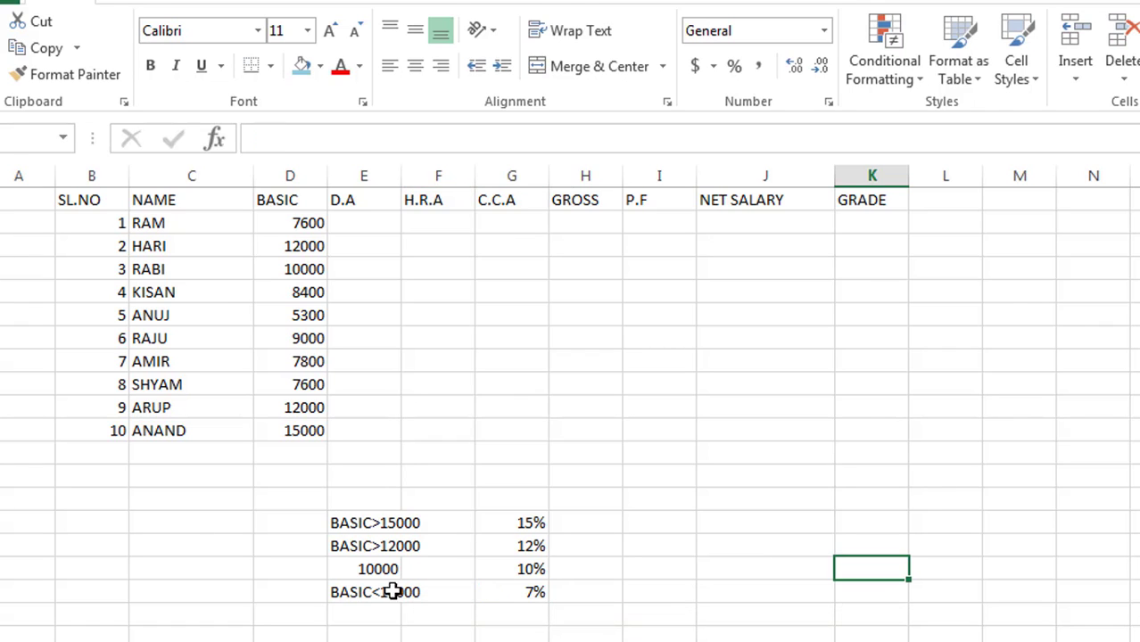
{"action": "left_click_drag", "start_coordinate": [401, 533], "coordinate": [512, 591]}
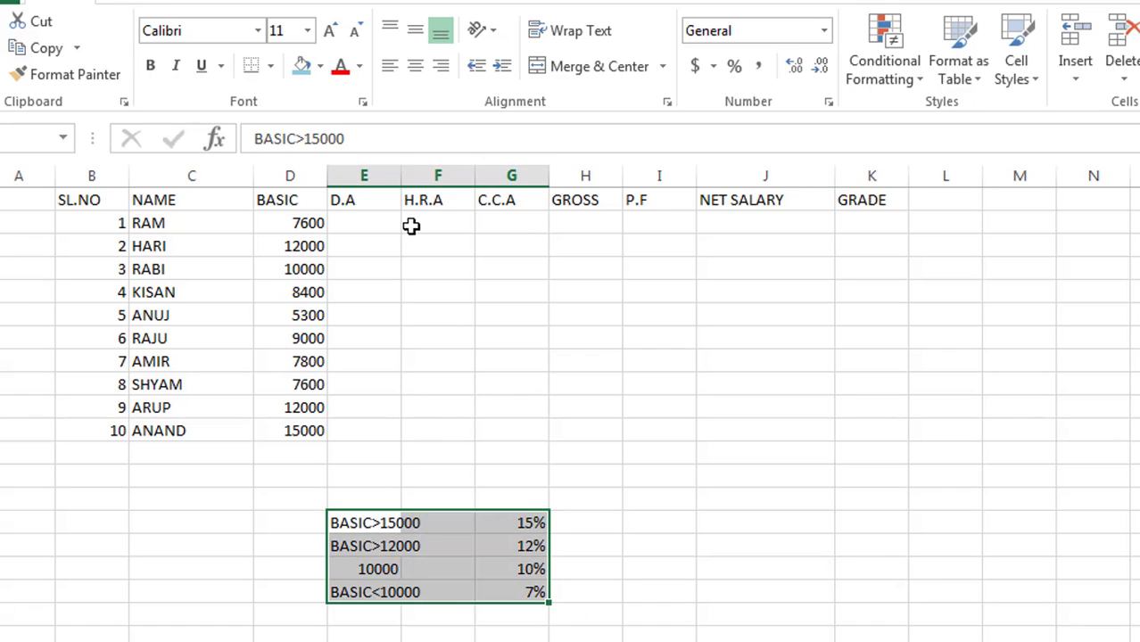
Step: Begin the first employee's D.A formula in E5 with =IF(D5>=15000,D5*15%
{"action": "left_click", "coordinate": [357, 219]}
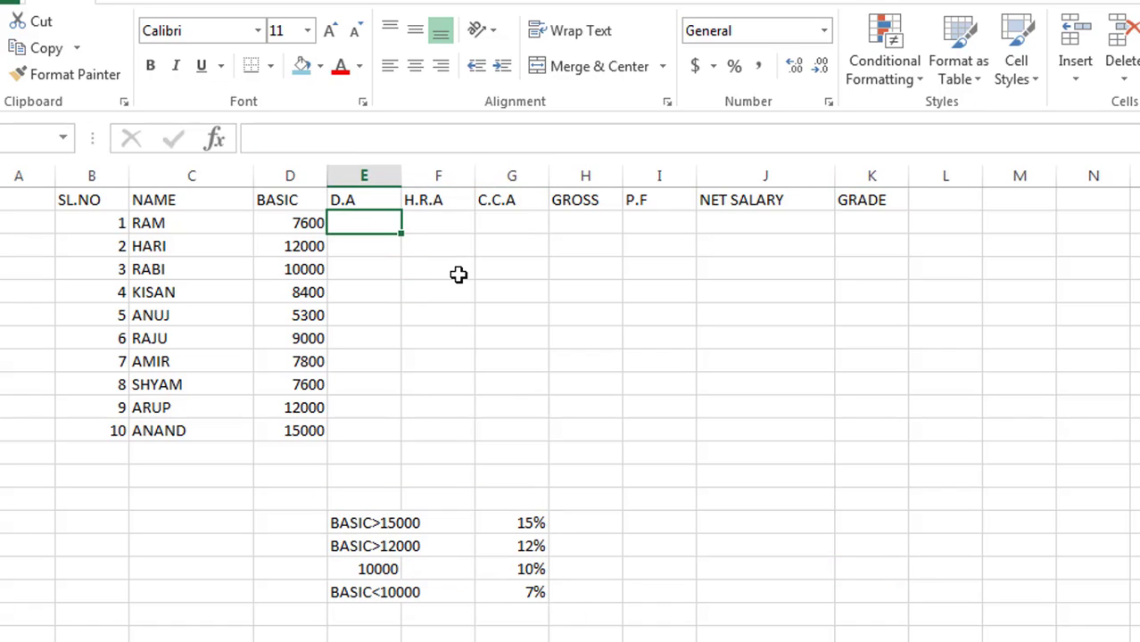
{"action": "type", "text": "="}
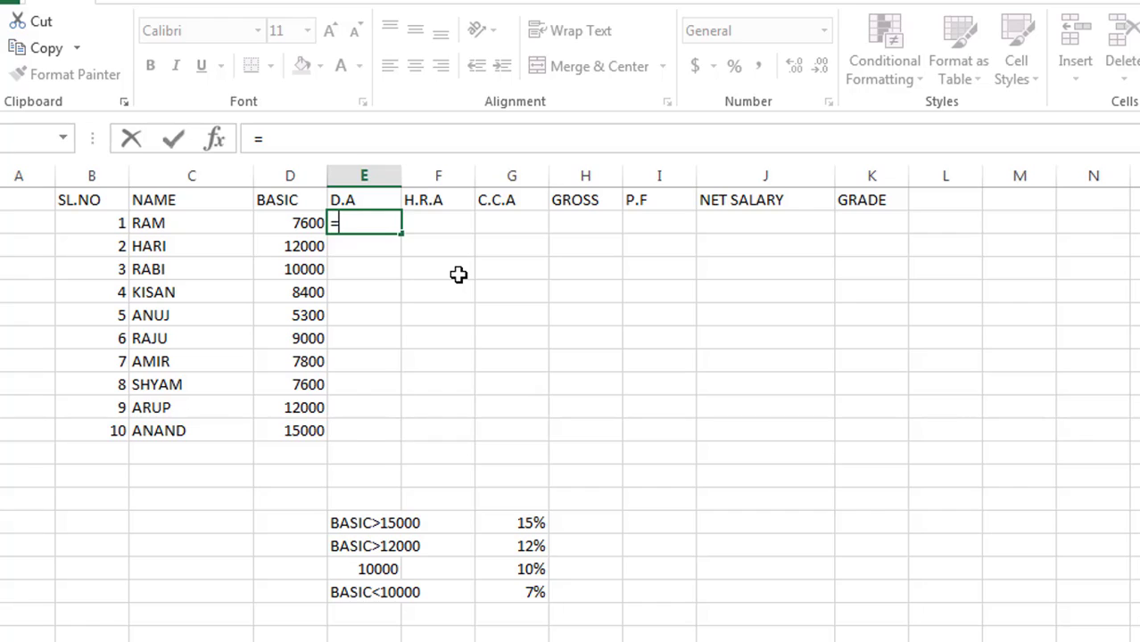
{"action": "type", "text": "IF"}
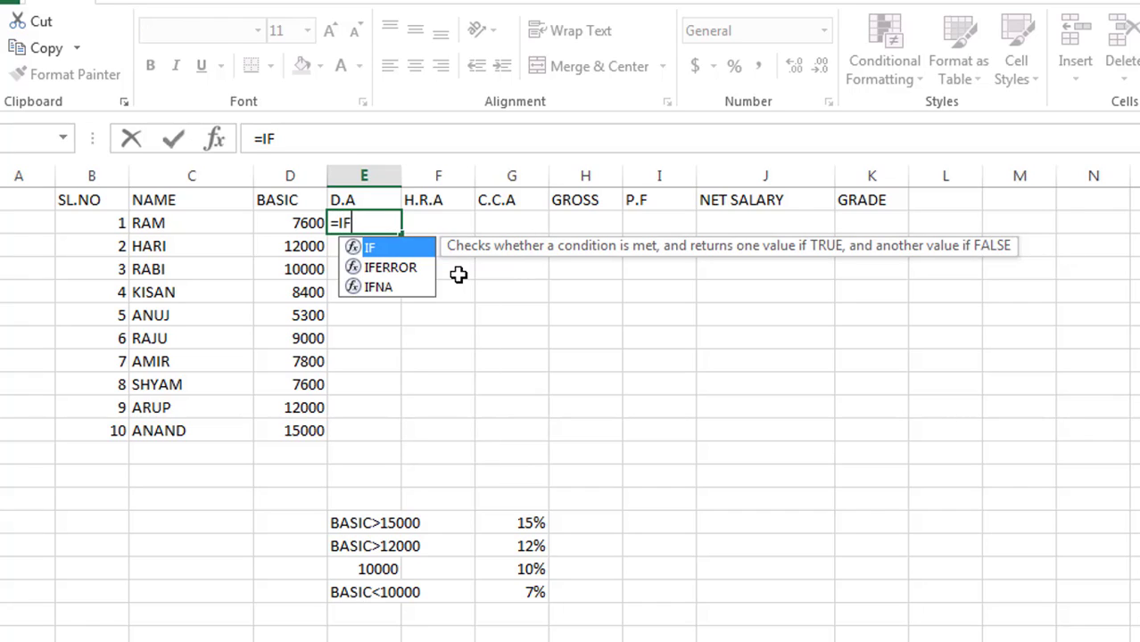
{"action": "type", "text": "("}
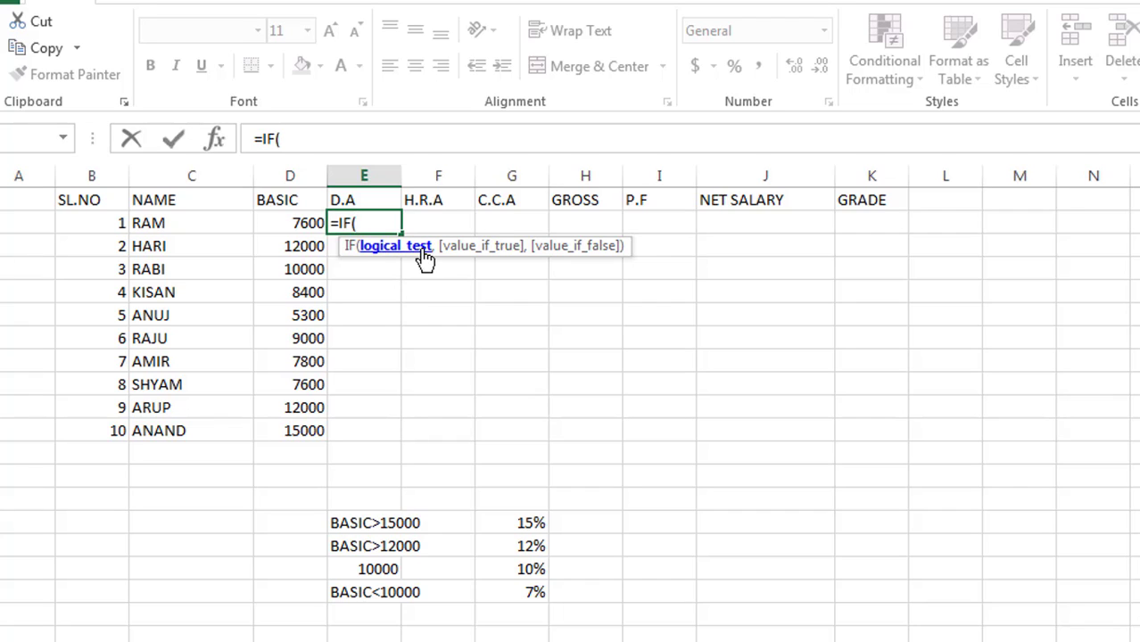
{"action": "left_click", "coordinate": [303, 224]}
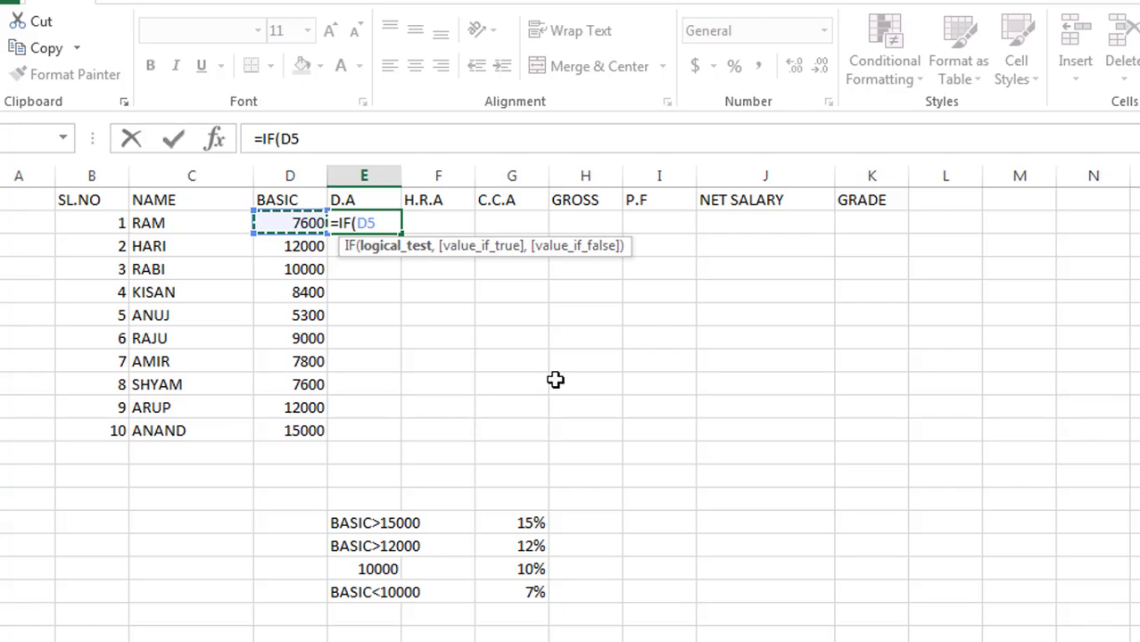
{"action": "type", "text": ">="}
{"action": "type", "text": "15000"}
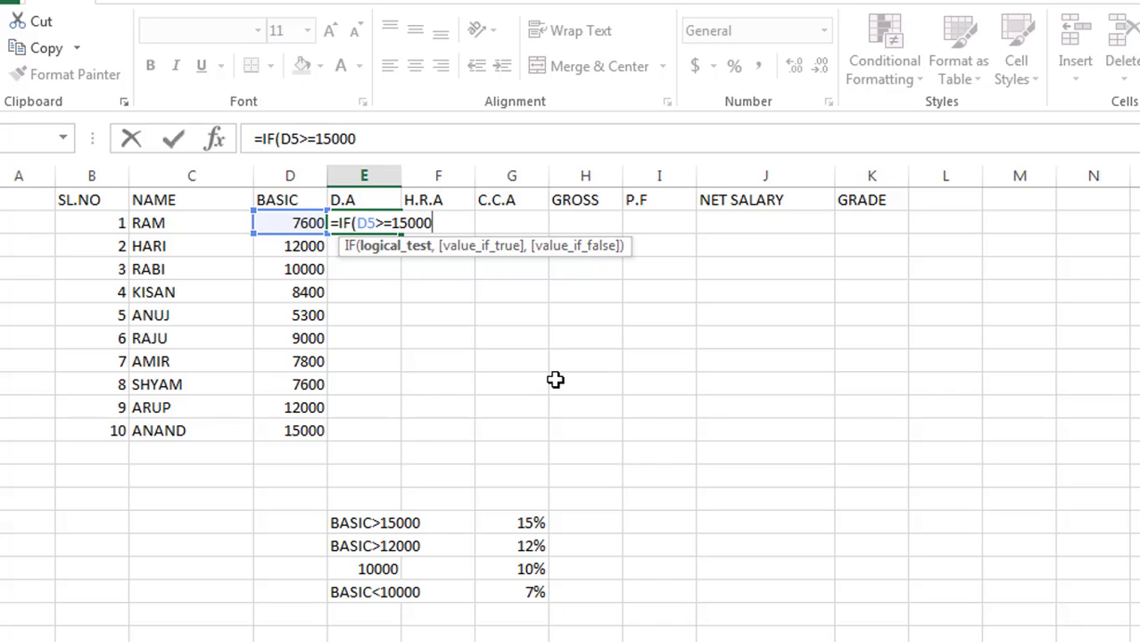
{"action": "type", "text": ","}
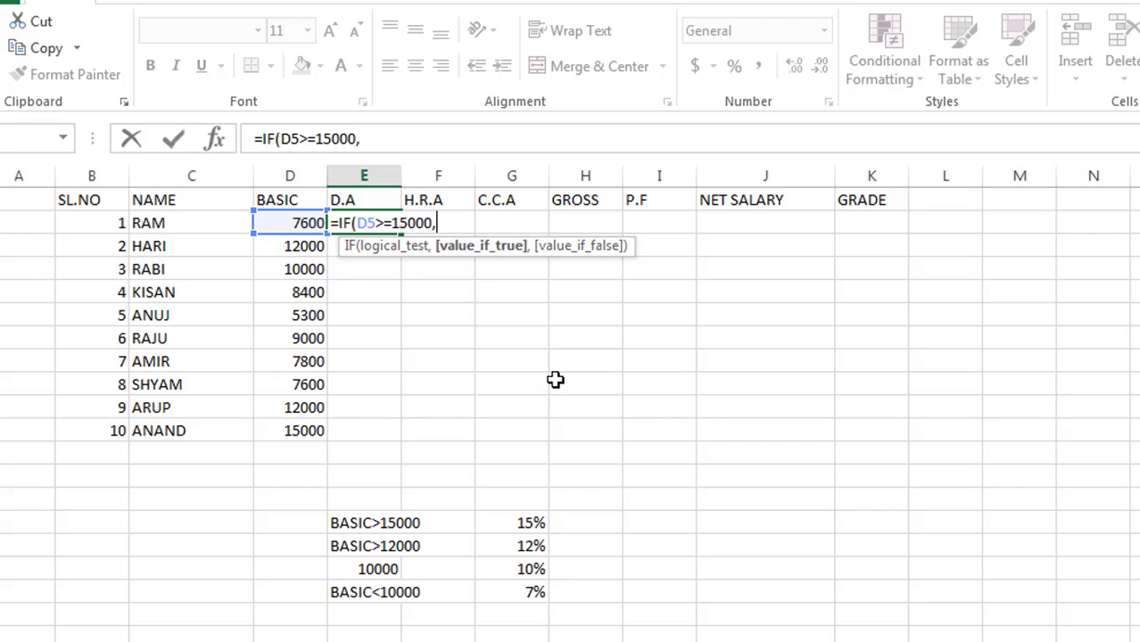
{"action": "type", "text": "\""}
{"action": "key", "text": "BackSpace"}
{"action": "left_click", "coordinate": [294, 227]}
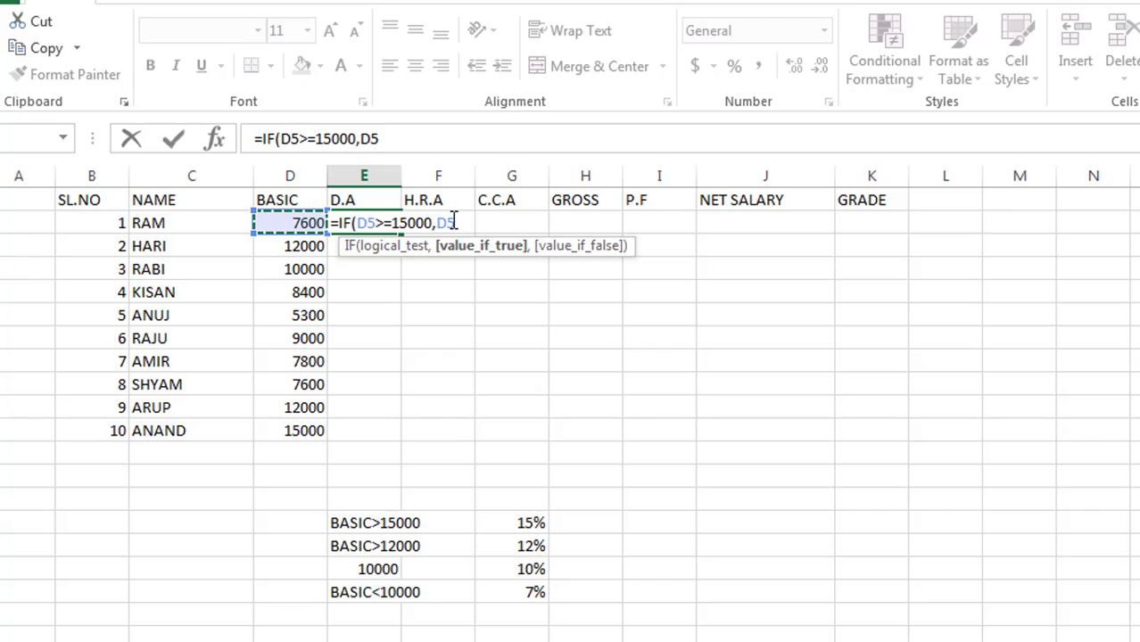
{"action": "type", "text": "*"}
{"action": "type", "text": "15"}
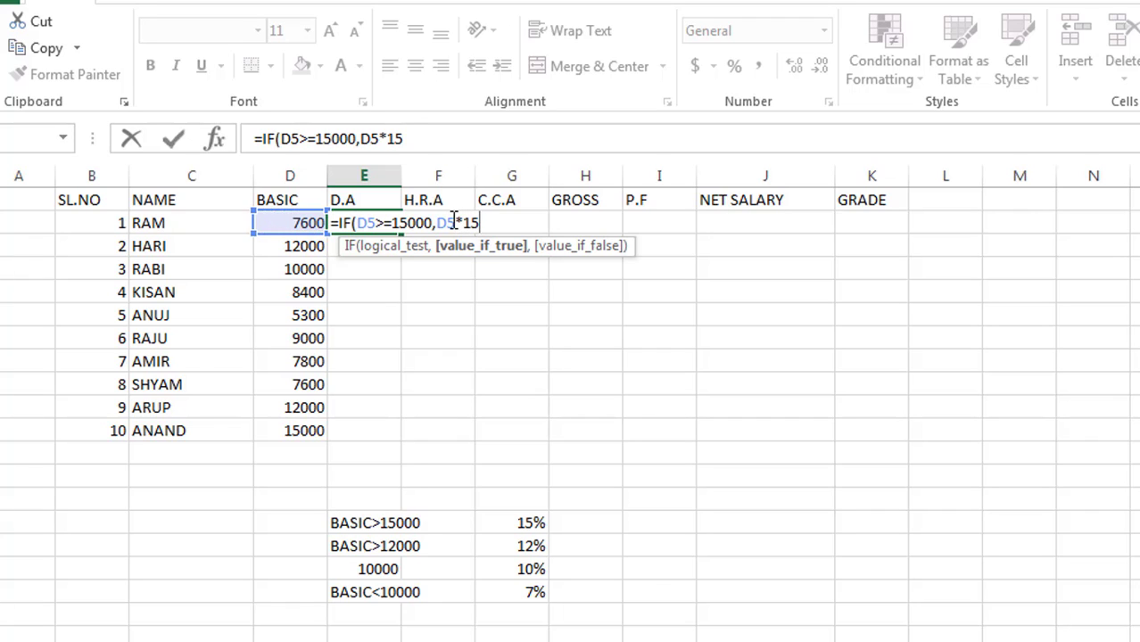
{"action": "type", "text": "%"}
Step: Add the nested 12% tier IF(D5>=12000,D5*12%, and open a third IF
{"action": "type", "text": ","}
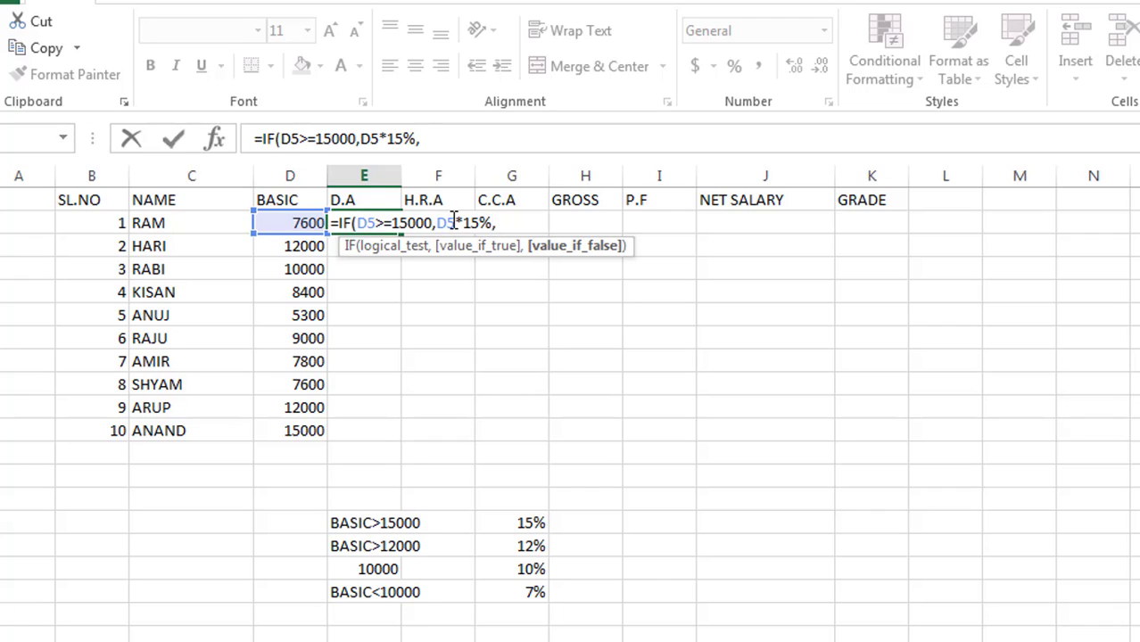
{"action": "type", "text": "IF"}
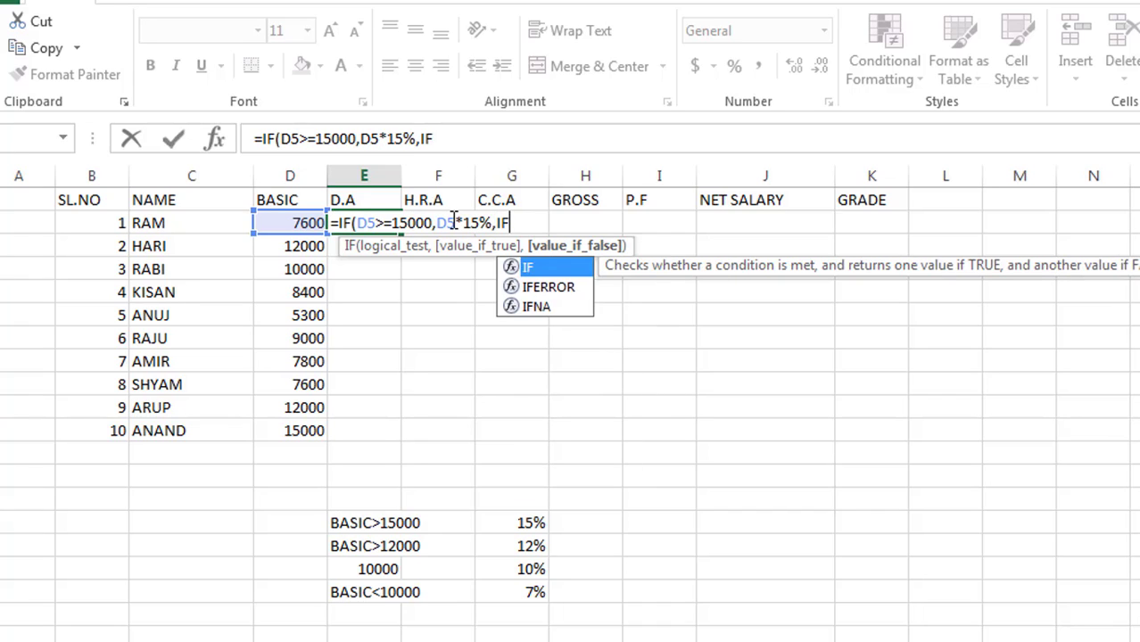
{"action": "type", "text": "("}
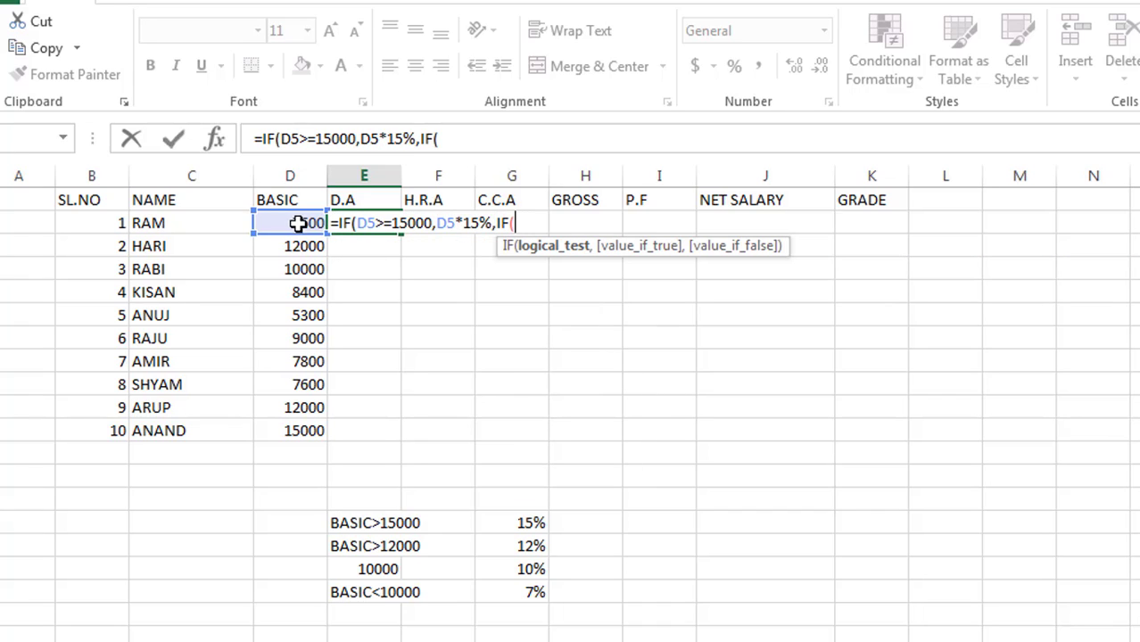
{"action": "left_click", "coordinate": [291, 223]}
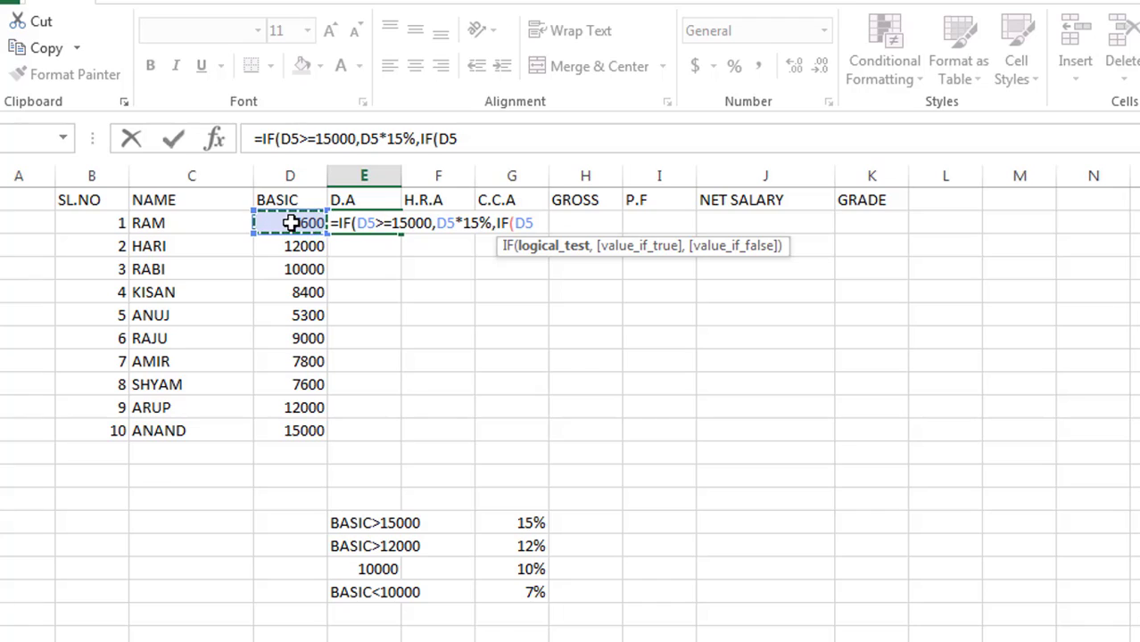
{"action": "type", "text": ">"}
{"action": "type", "text": "=1200"}
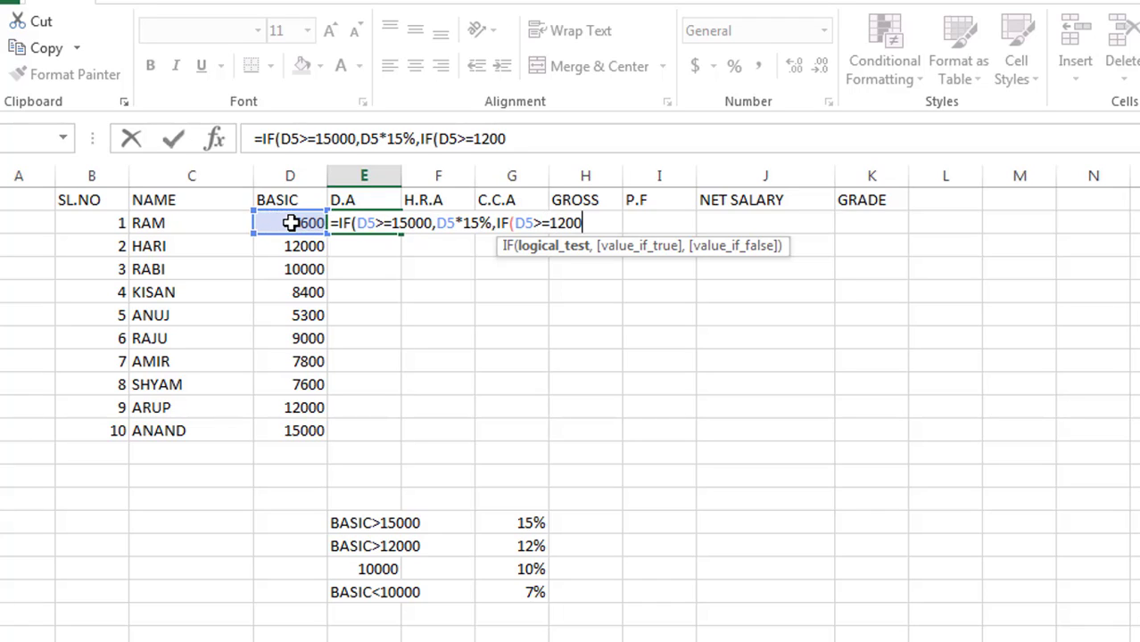
{"action": "type", "text": "0,"}
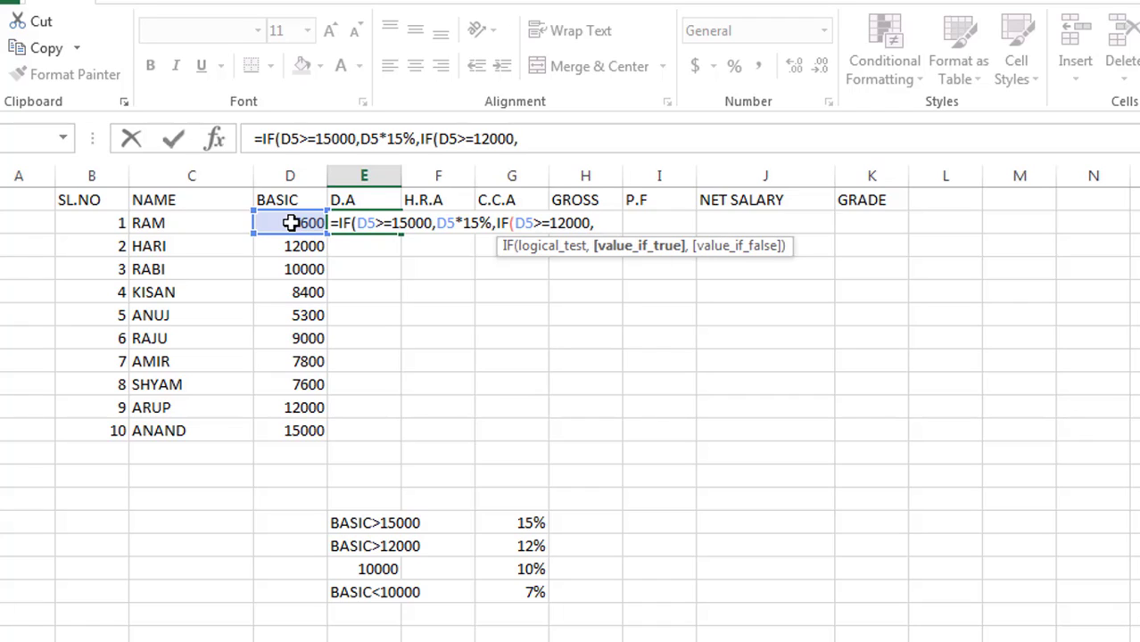
{"action": "left_click", "coordinate": [292, 223]}
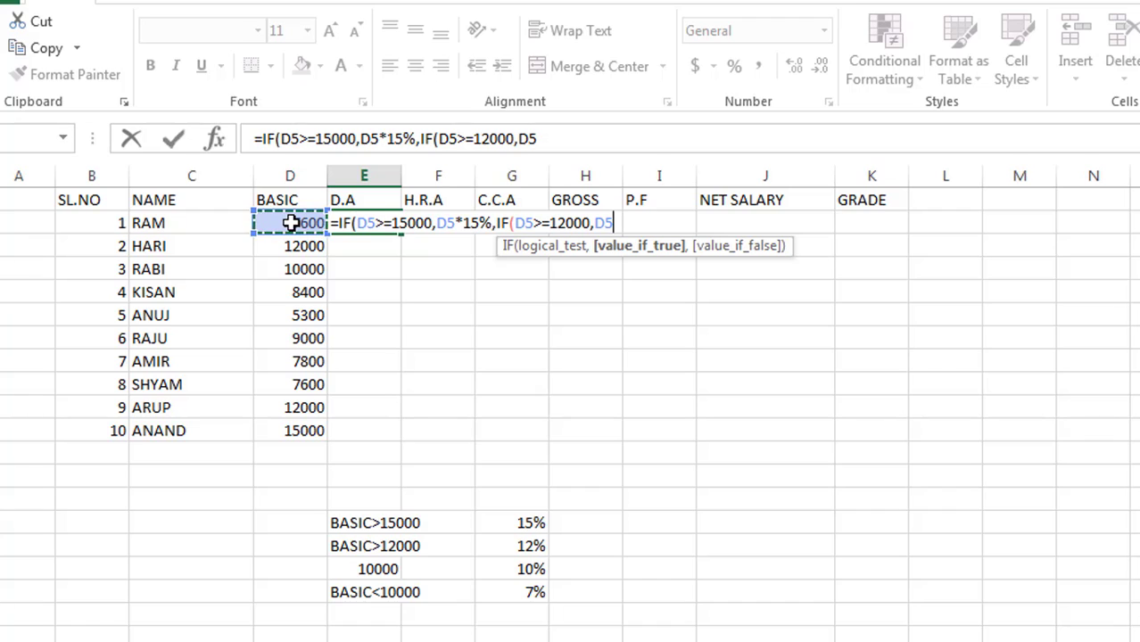
{"action": "type", "text": "*"}
{"action": "type", "text": "12%"}
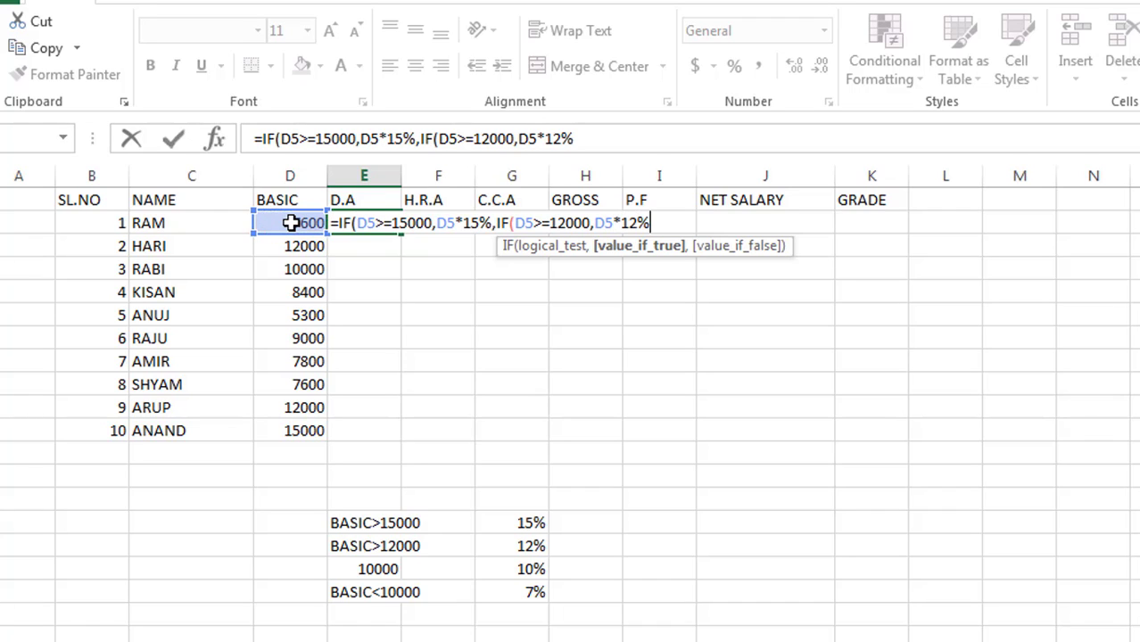
{"action": "type", "text": ","}
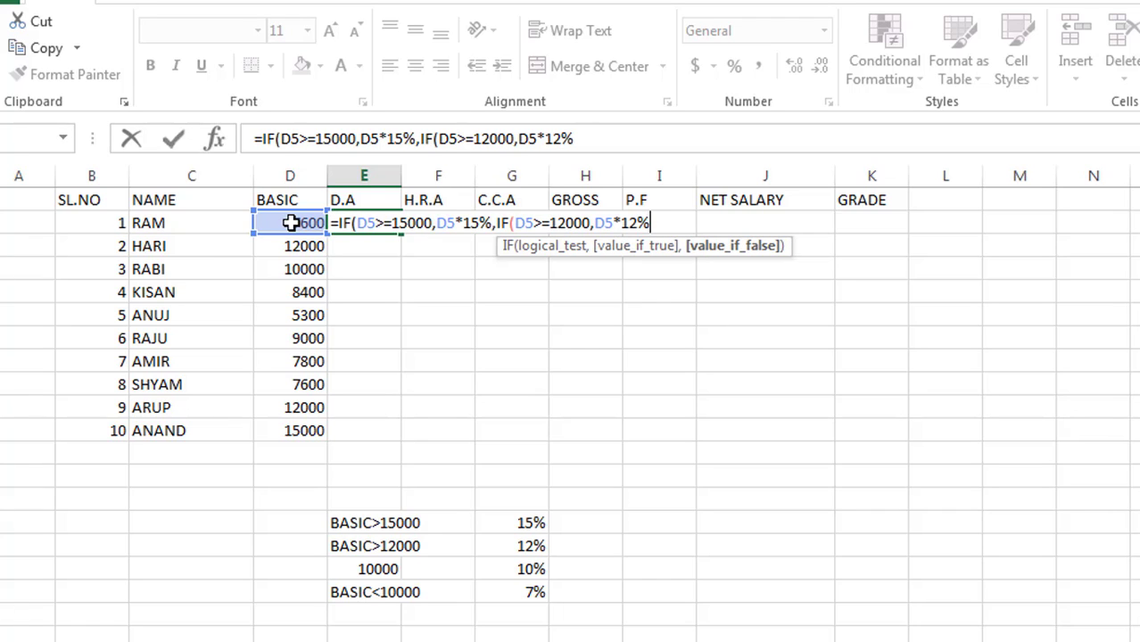
{"action": "type", "text": "I"}
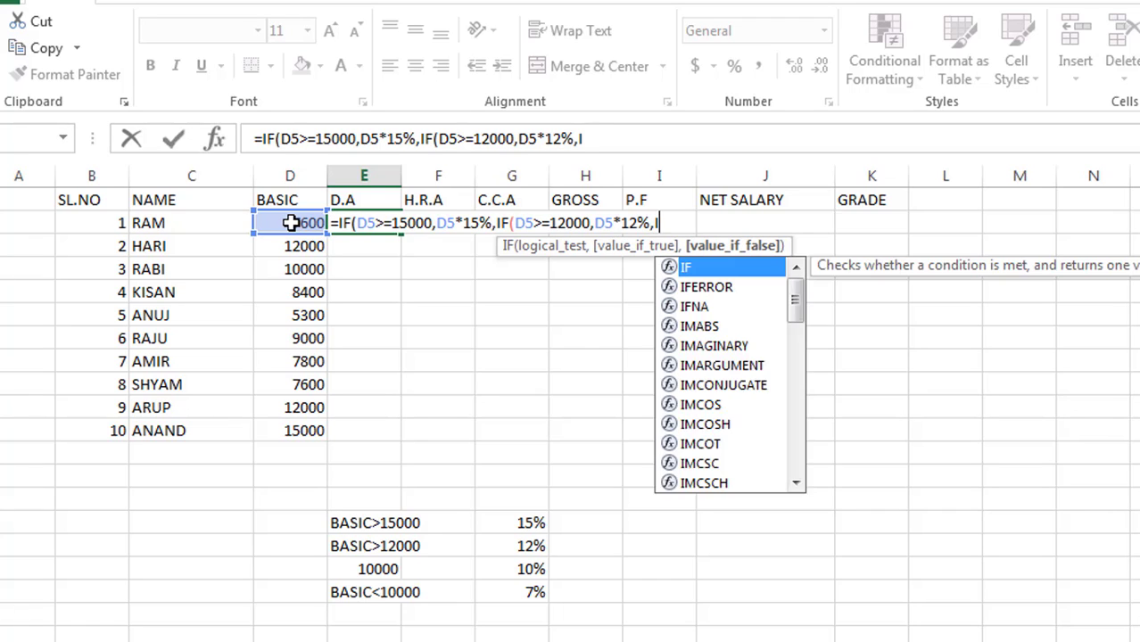
{"action": "type", "text": "F("}
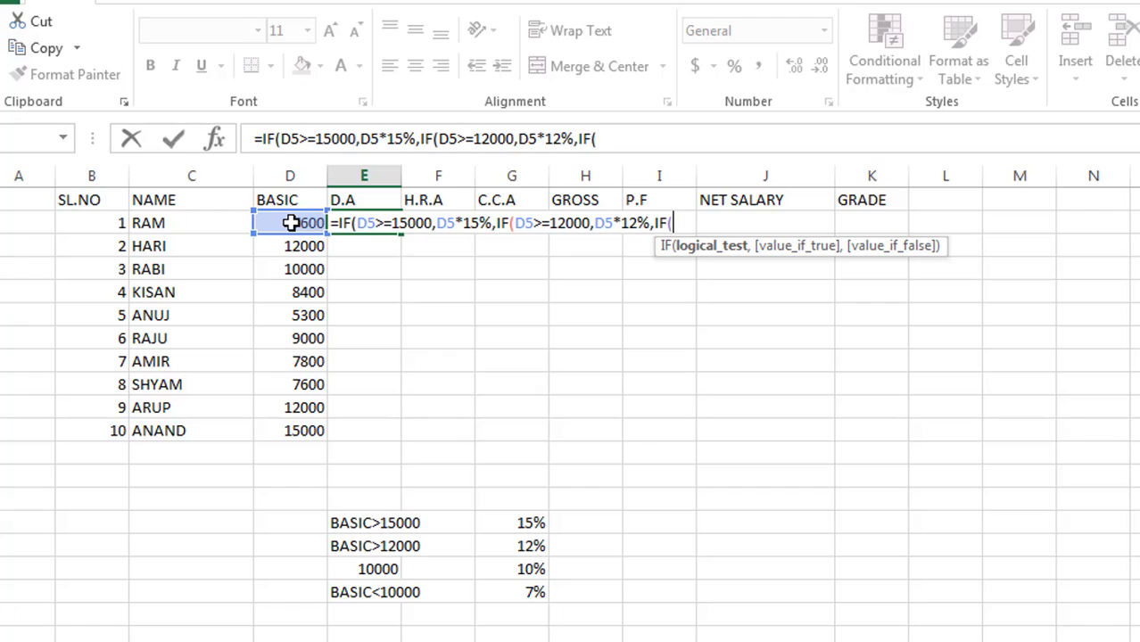
Step: Finish E5 with D5>=10000,D5*10%,D5*7%))) so the D.A shows 532
{"action": "left_click", "coordinate": [312, 223]}
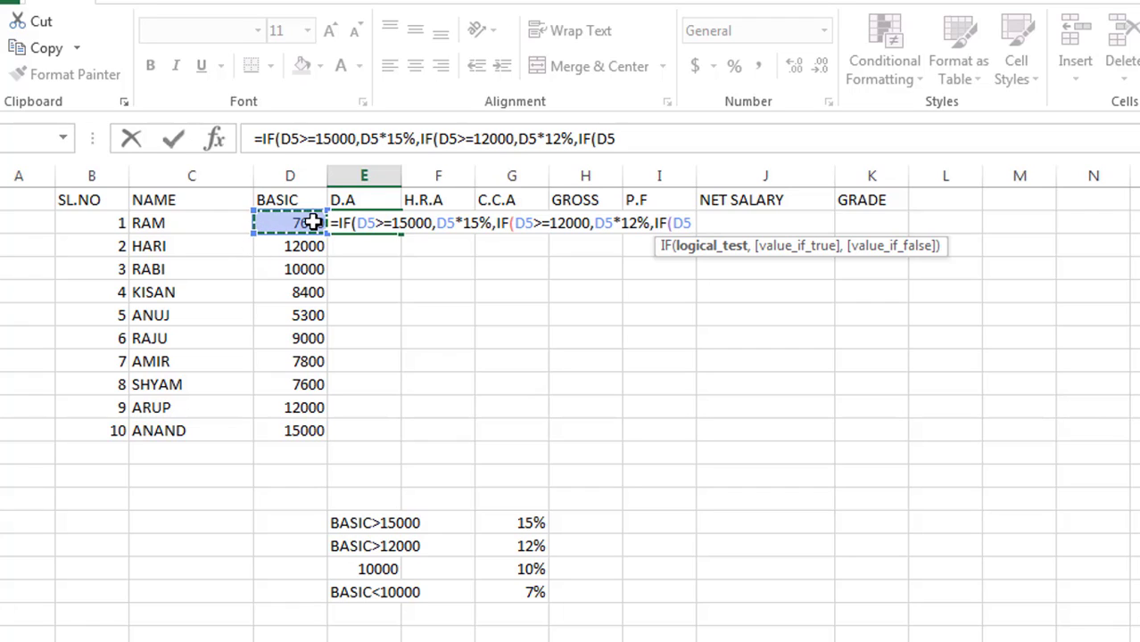
{"action": "type", "text": ">10"}
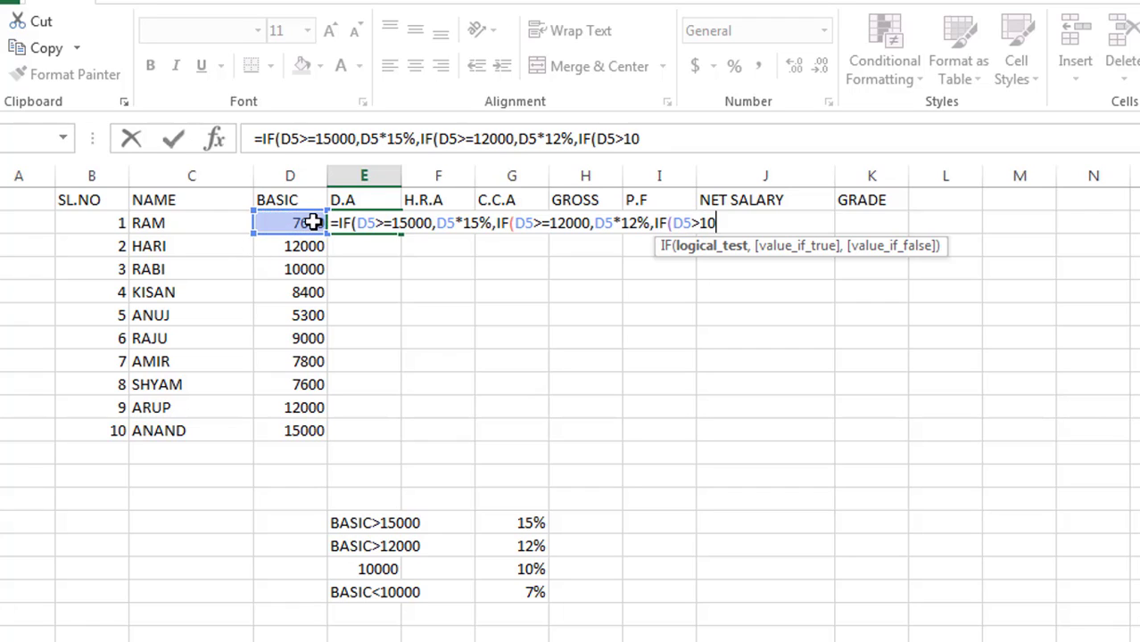
{"action": "type", "text": "000"}
{"action": "key", "text": "BackSpace"}
{"action": "key", "text": "BackSpace"}
{"action": "key", "text": "BackSpace"}
{"action": "key", "text": "BackSpace"}
{"action": "key", "text": "BackSpace"}
{"action": "type", "text": "="}
{"action": "type", "text": "10000"}
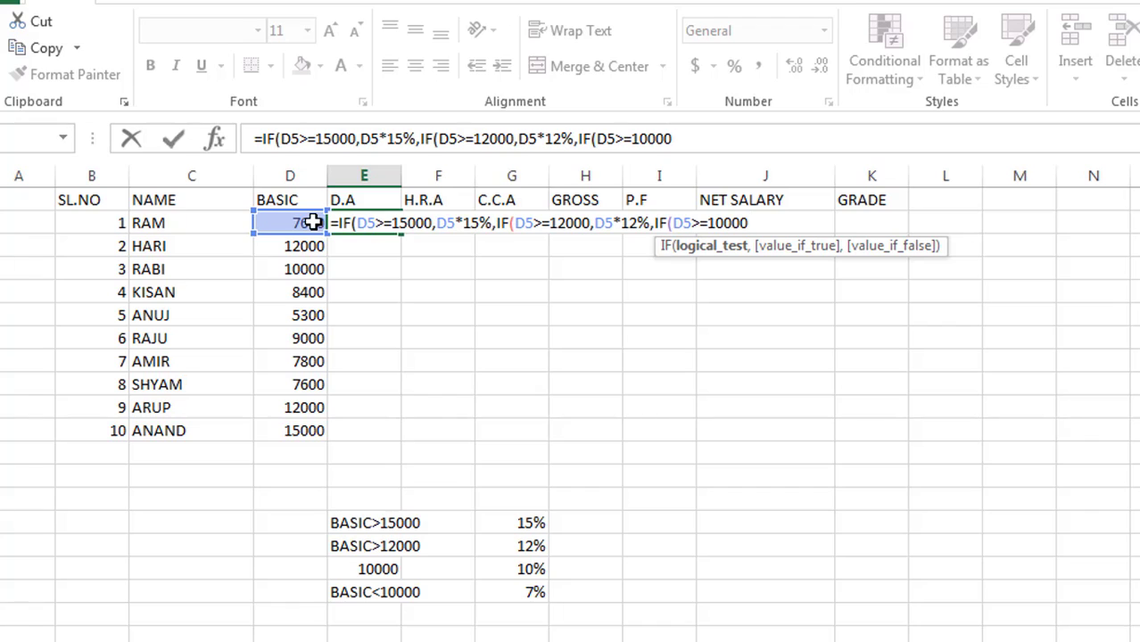
{"action": "type", "text": ","}
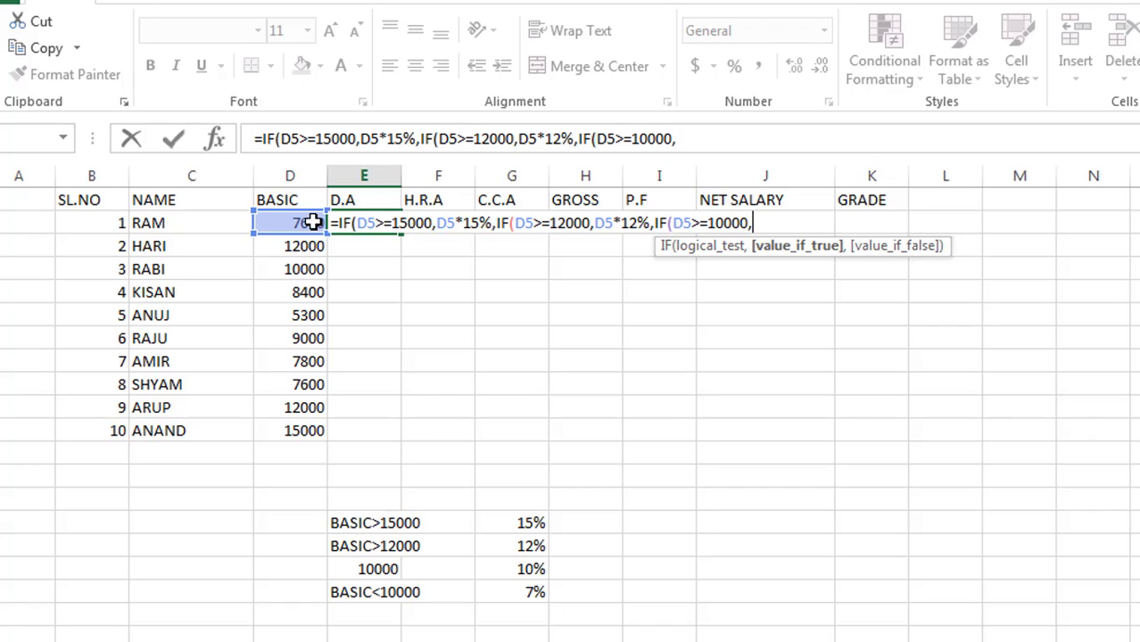
{"action": "left_click", "coordinate": [311, 222]}
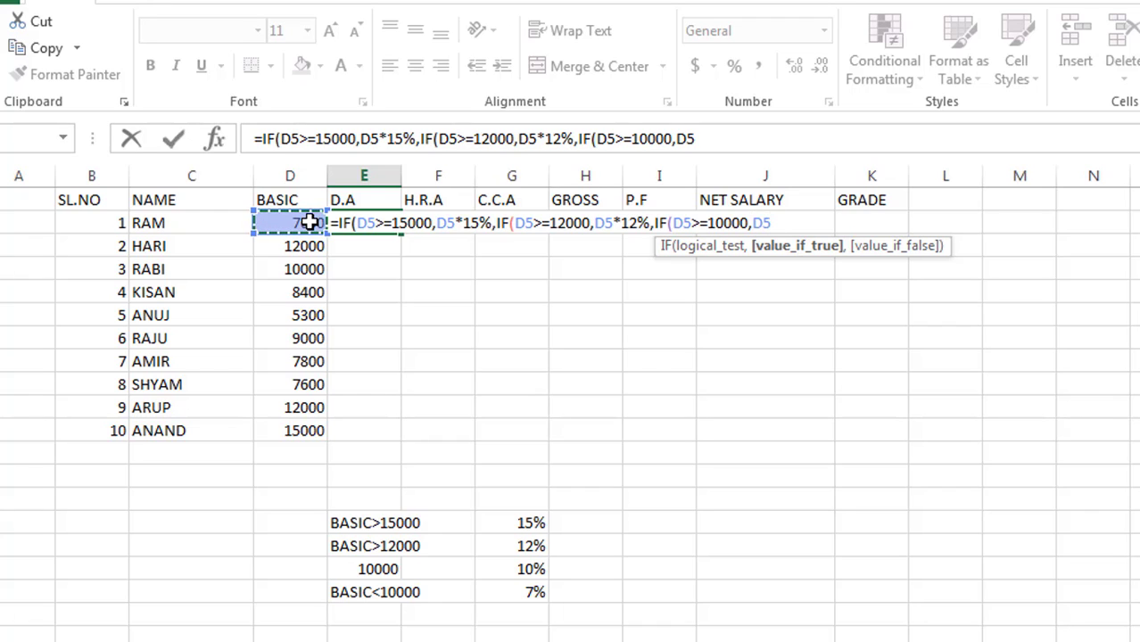
{"action": "type", "text": "*1"}
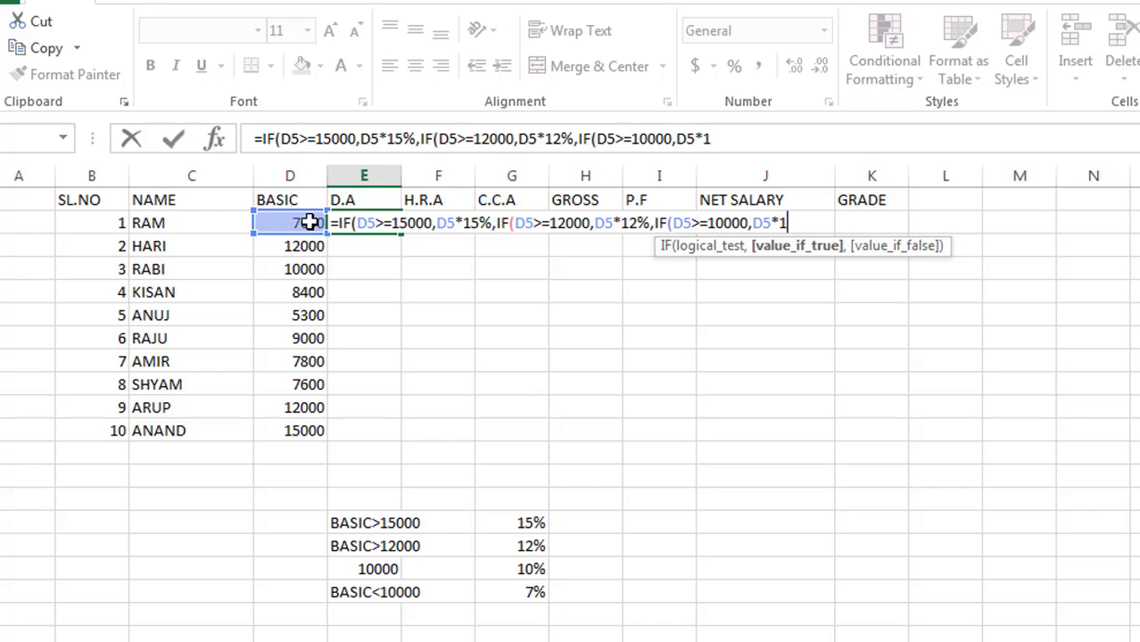
{"action": "type", "text": "0%"}
{"action": "type", "text": ","}
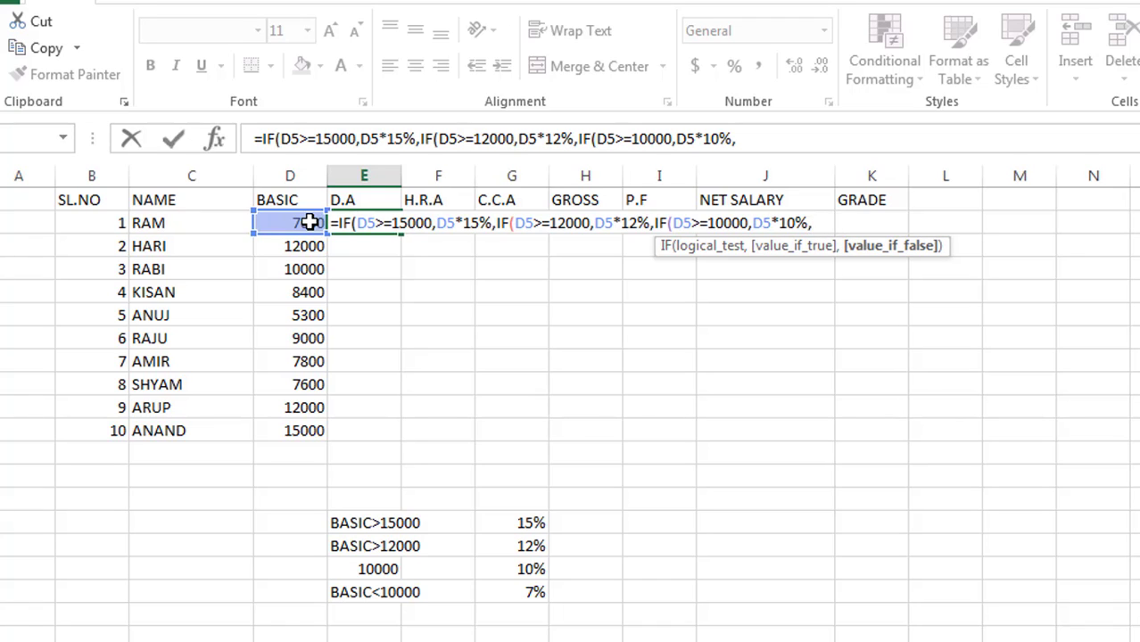
{"action": "left_click", "coordinate": [309, 224]}
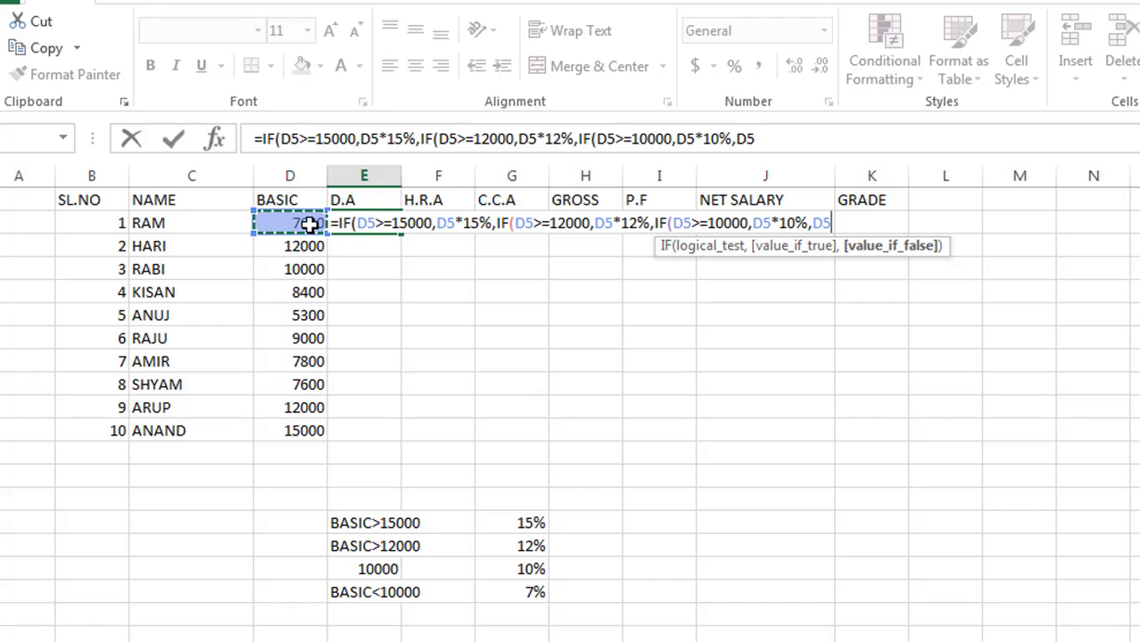
{"action": "type", "text": "*"}
{"action": "type", "text": "7"}
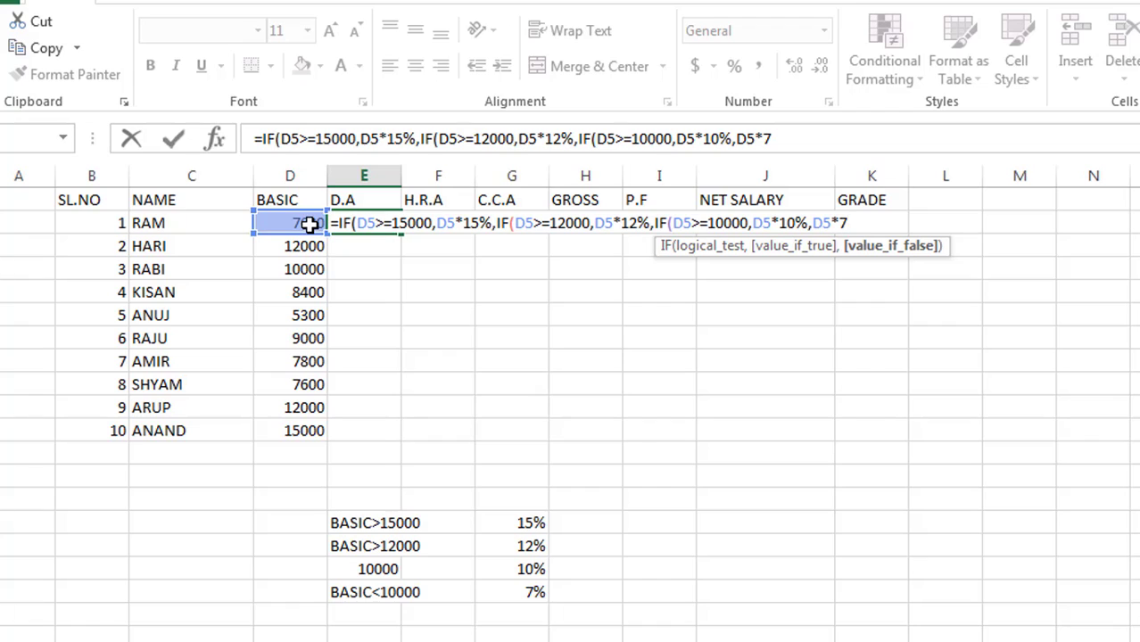
{"action": "type", "text": "%"}
{"action": "type", "text": ")"}
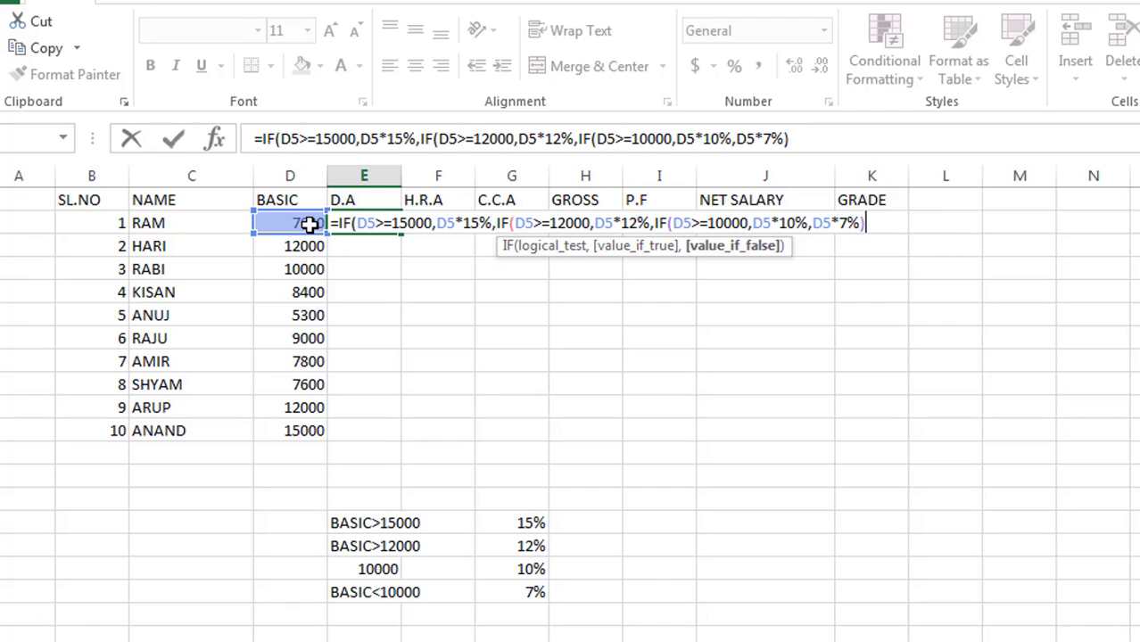
{"action": "type", "text": ")"}
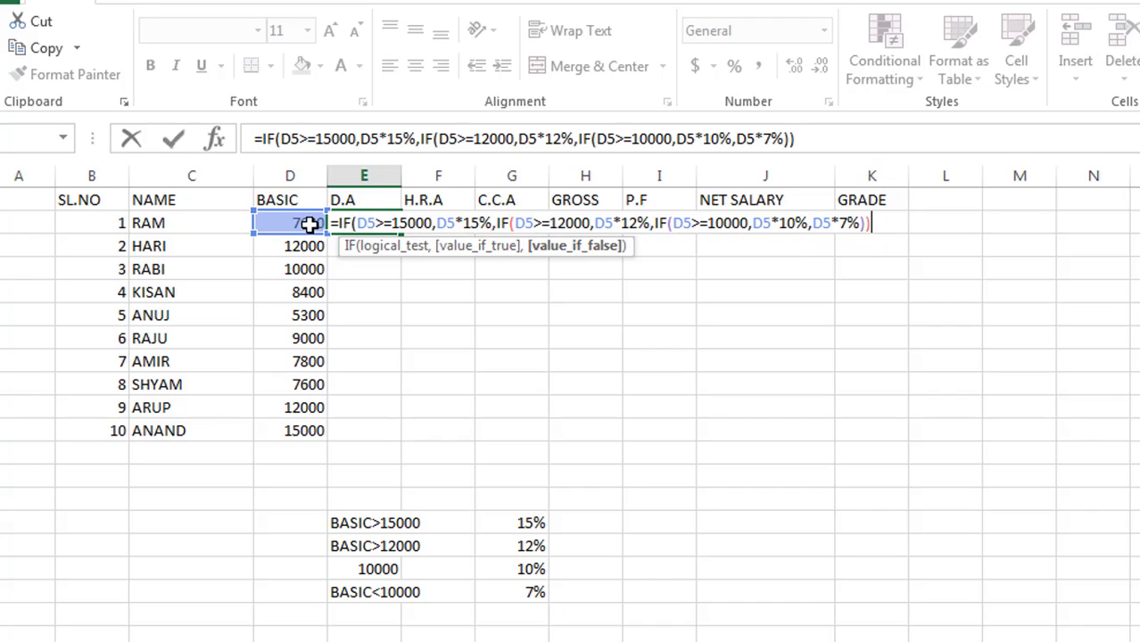
{"action": "type", "text": ")"}
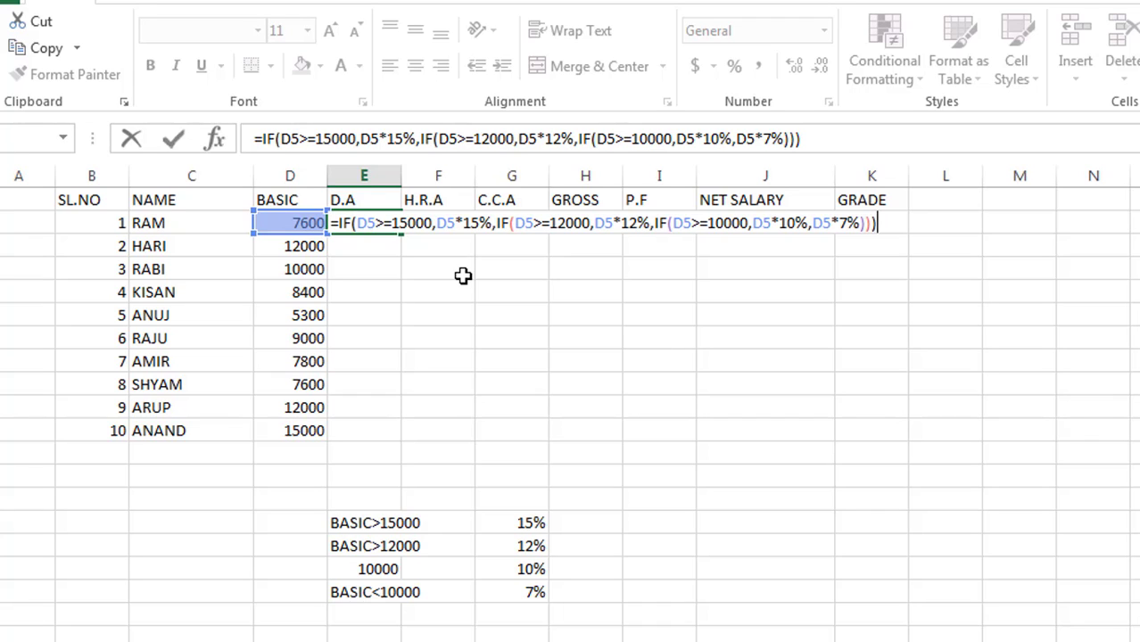
{"action": "key", "text": "Return"}
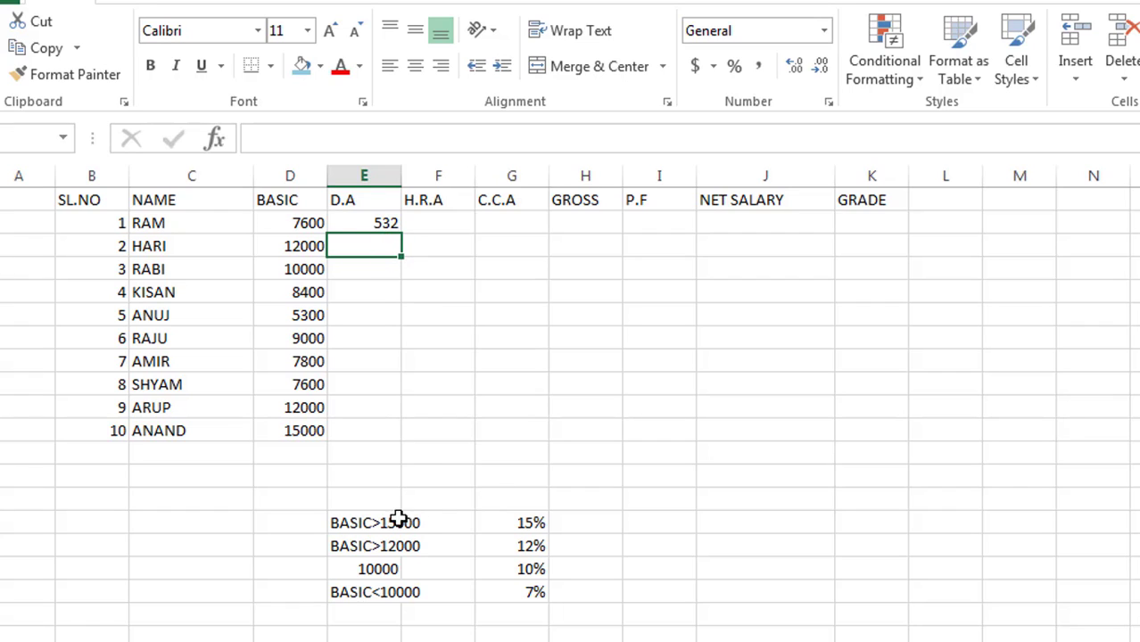
Step: Label E14 as D.A above the criteria table and give it a blue fill
{"action": "left_click", "coordinate": [376, 498]}
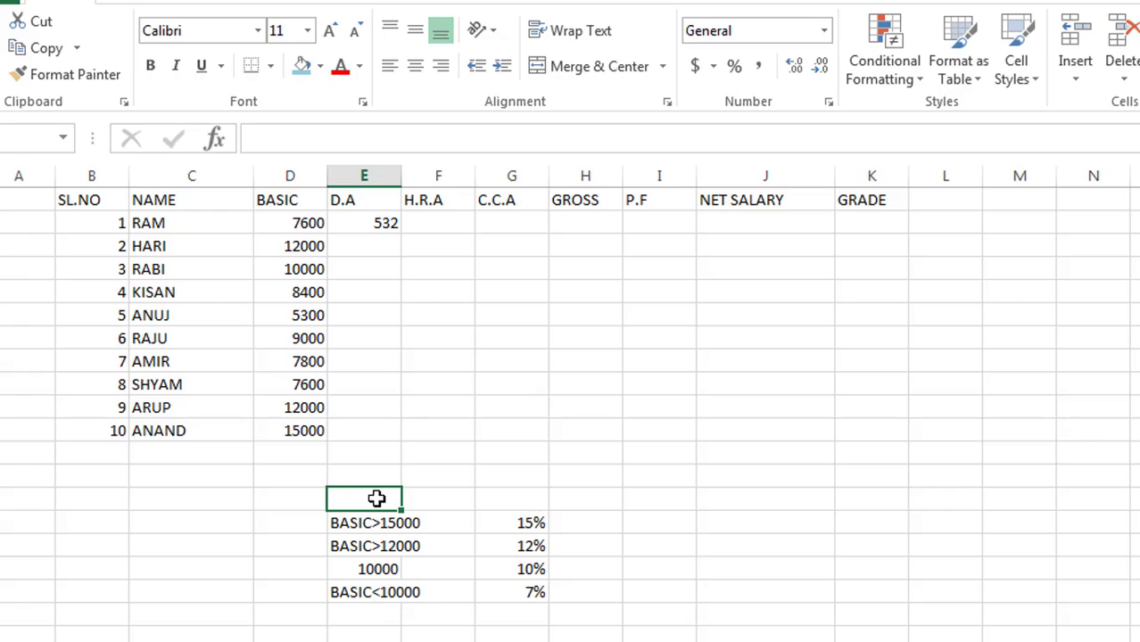
{"action": "type", "text": "DA"}
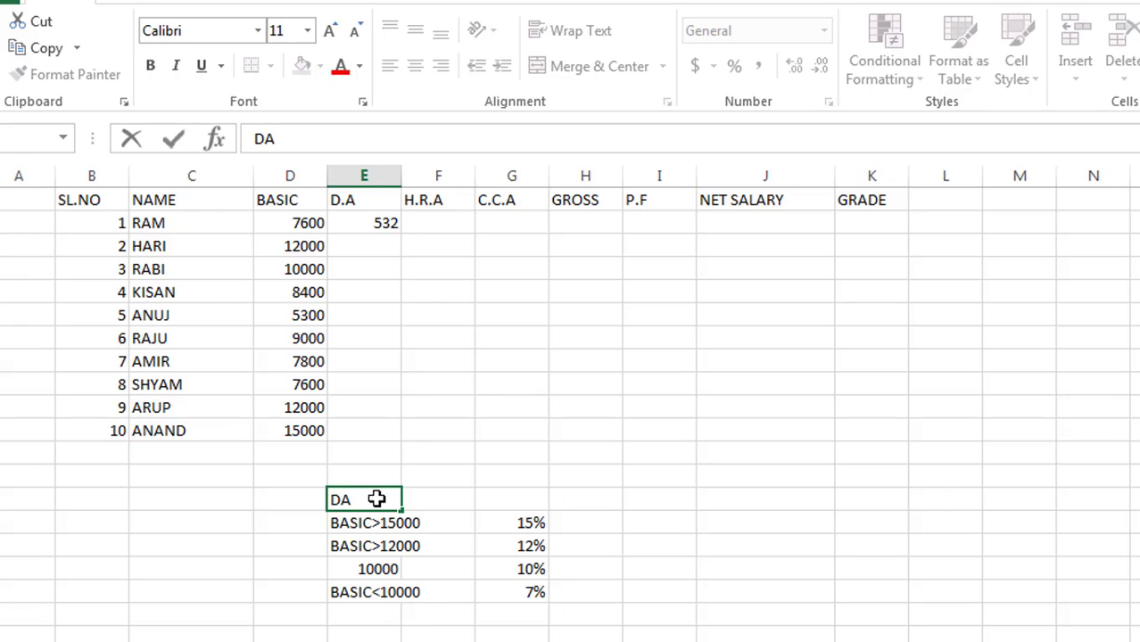
{"action": "key", "text": "BackSpace"}
{"action": "type", "text": ".A"}
{"action": "left_click_drag", "start_coordinate": [376, 499], "coordinate": [442, 499]}
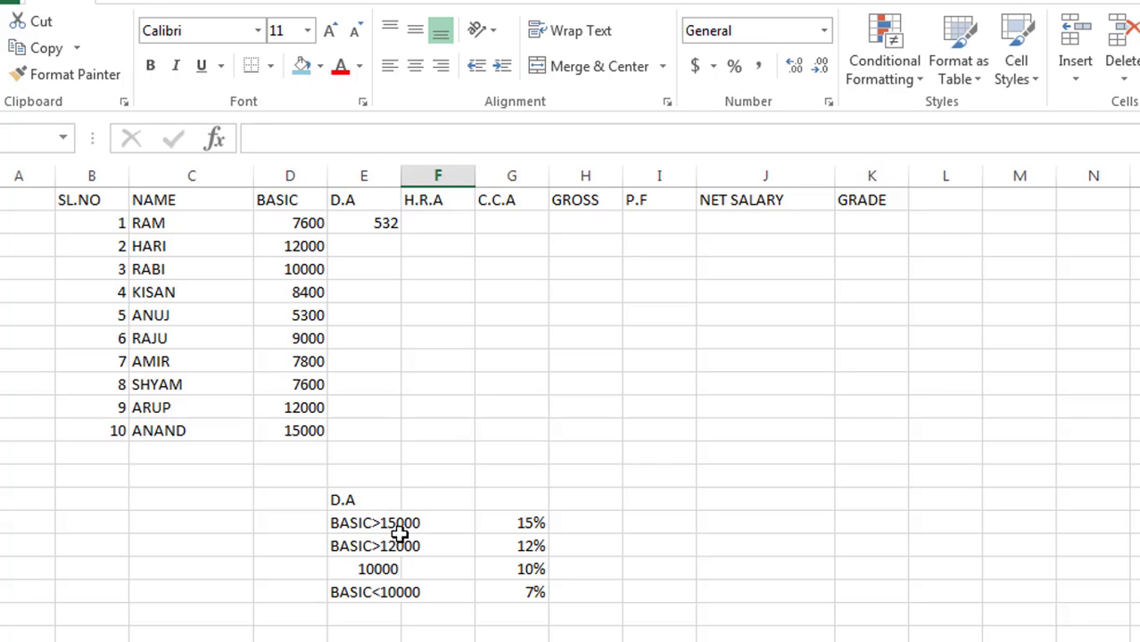
{"action": "left_click", "coordinate": [396, 500]}
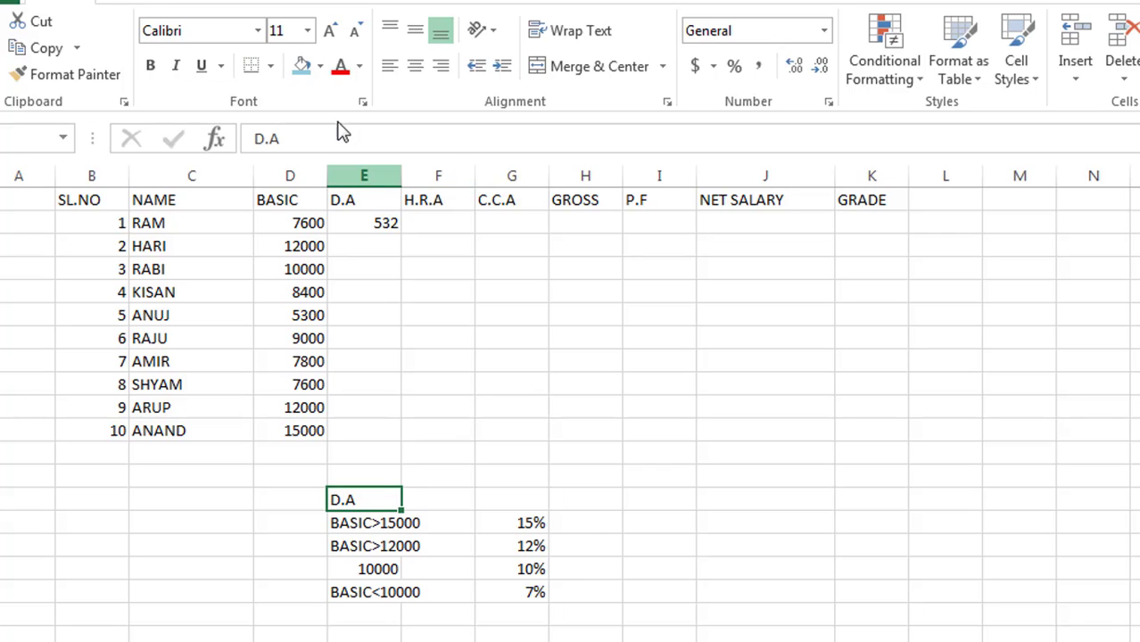
{"action": "left_click", "coordinate": [303, 70]}
{"action": "left_click", "coordinate": [788, 547]}
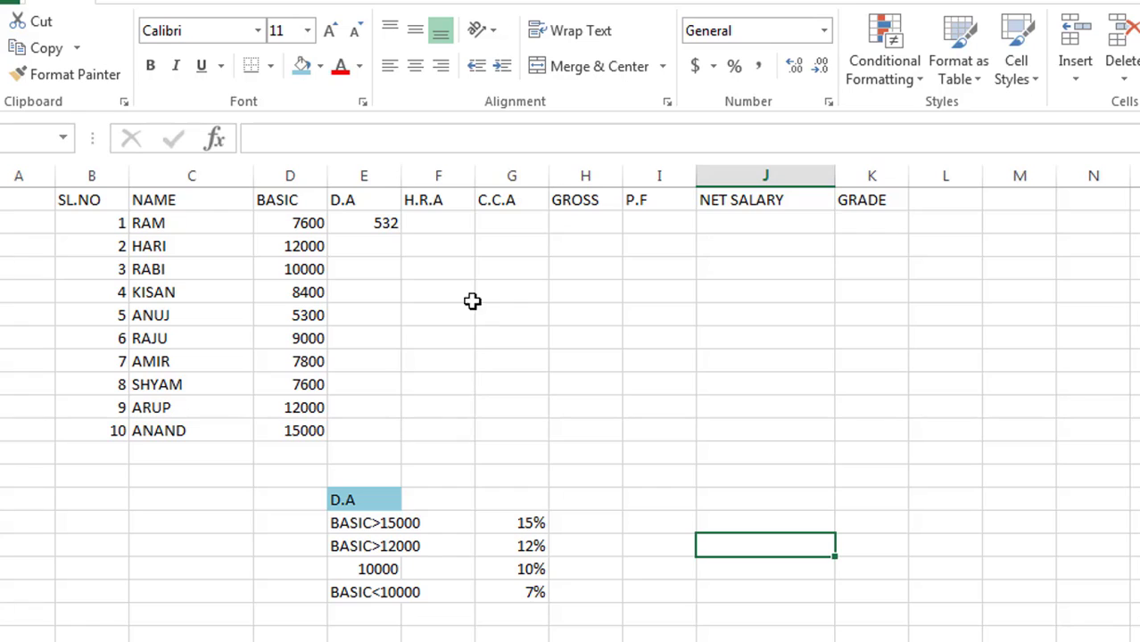
{"action": "left_click", "coordinate": [441, 219]}
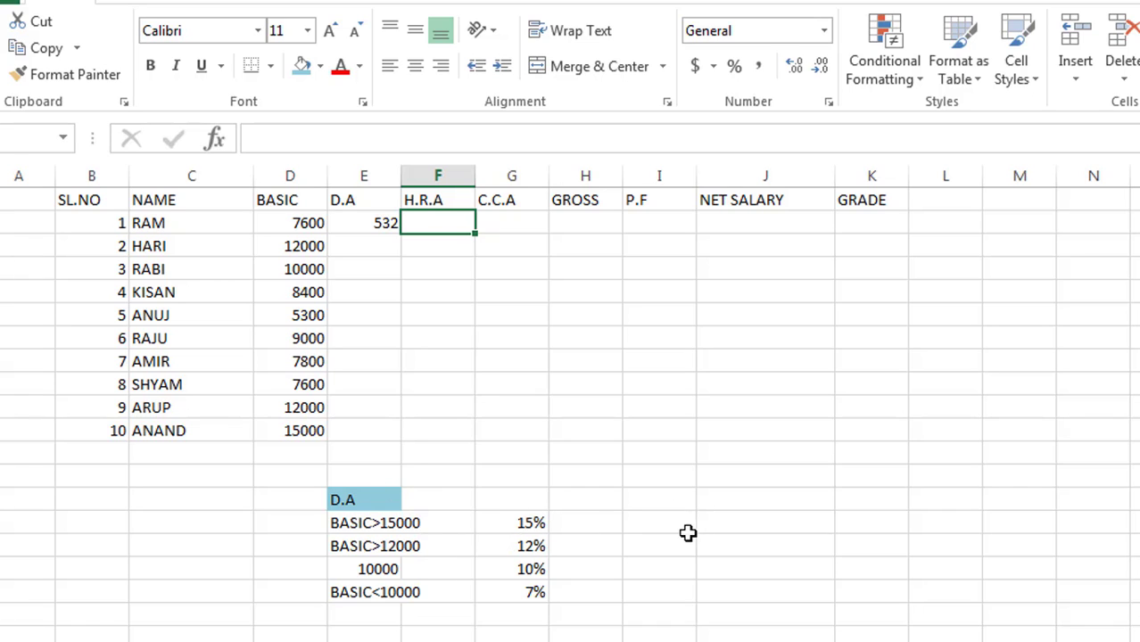
Step: Enter the first two HRA tiers: BASIC>=15000 pays 2500 and BASIC>=12000 pays 2000
{"action": "left_click", "coordinate": [754, 525]}
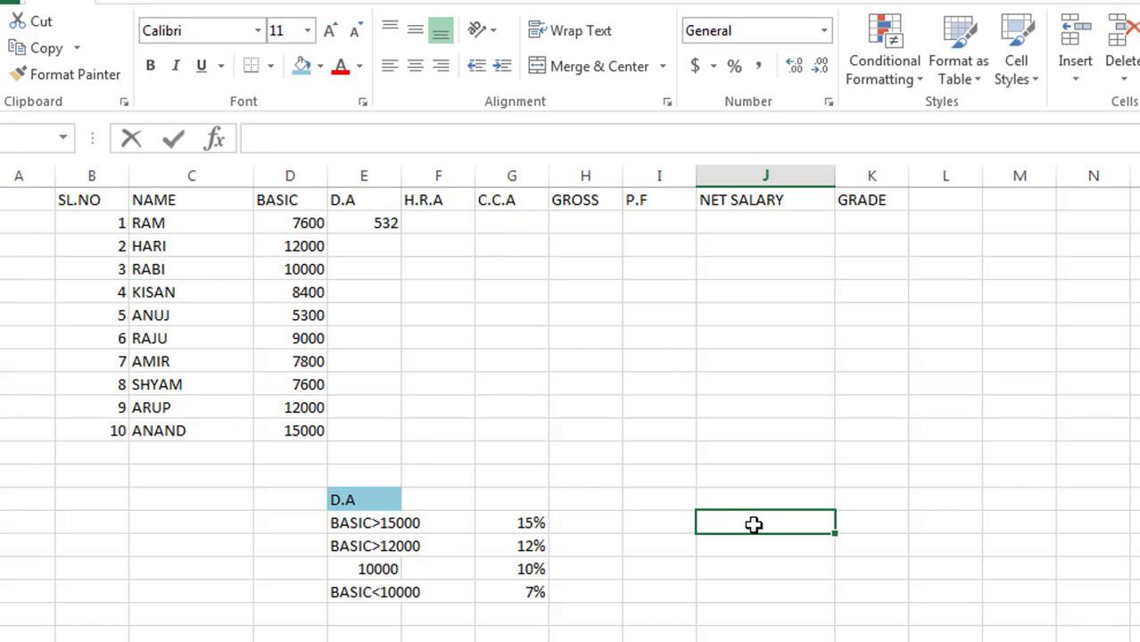
{"action": "type", "text": "BASIC"}
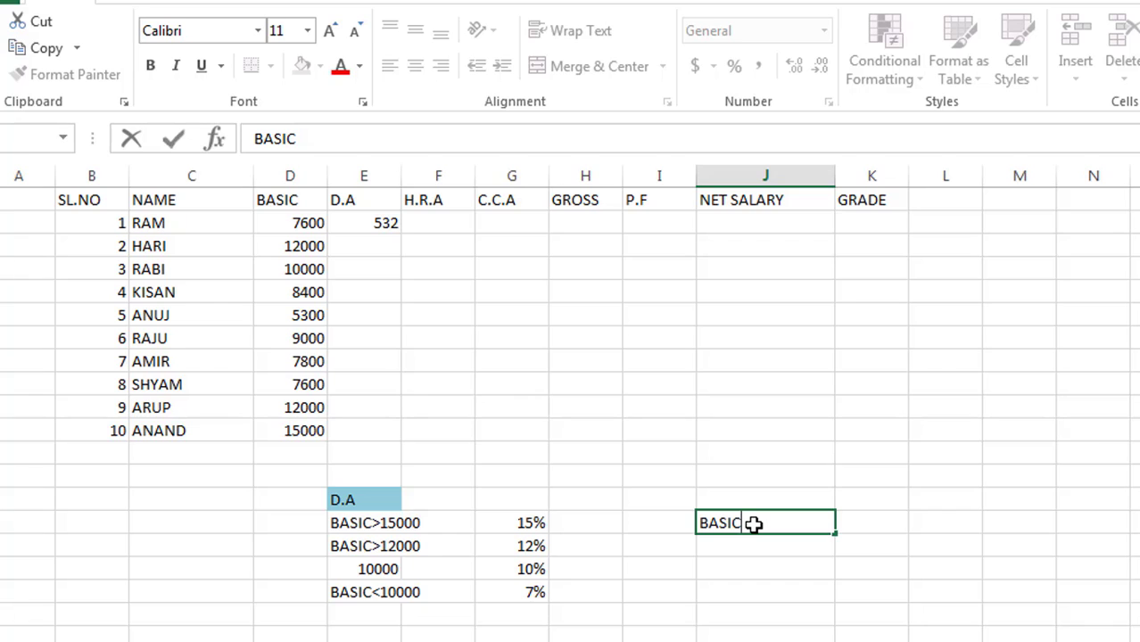
{"action": "type", "text": ">=150"}
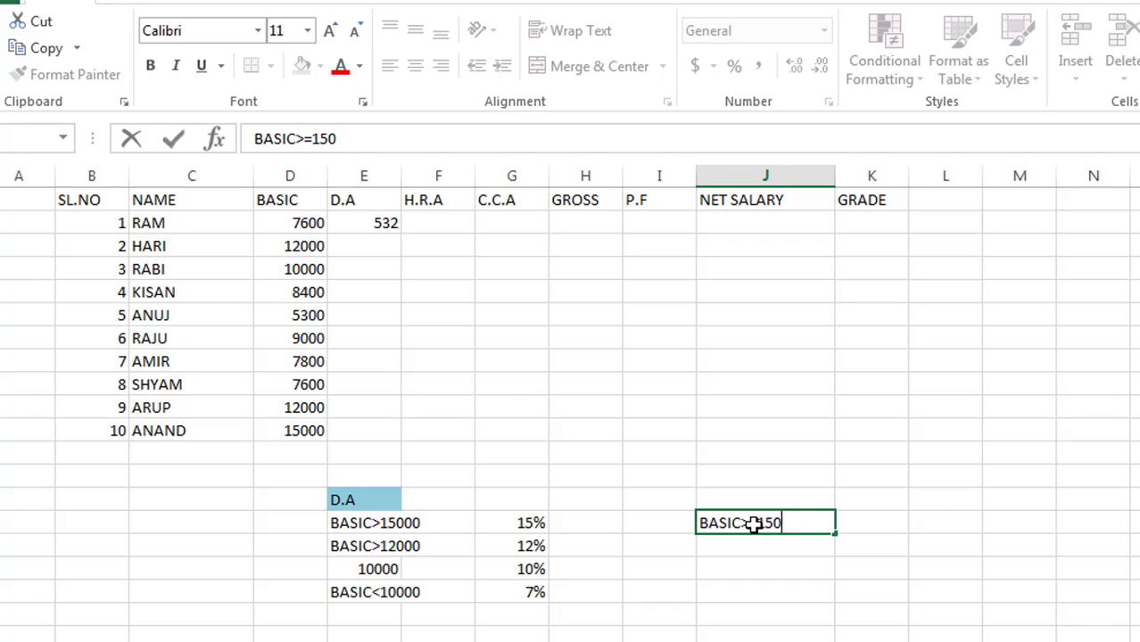
{"action": "type", "text": "00"}
{"action": "key", "text": "ctrl+Return"}
{"action": "key", "text": "Tab"}
{"action": "type", "text": "1"}
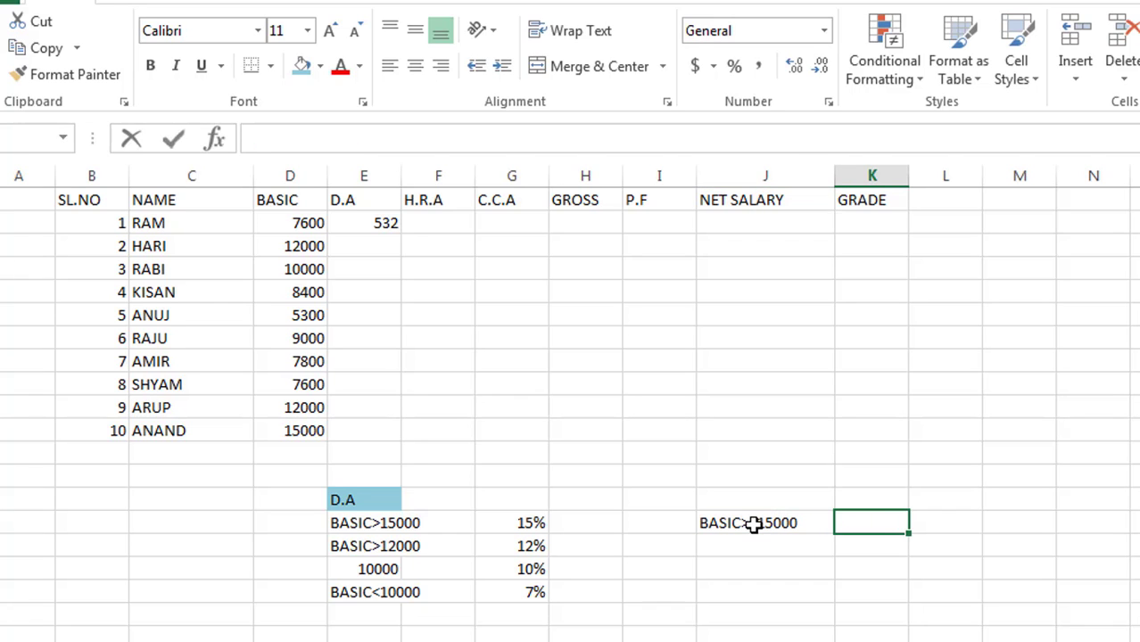
{"action": "key", "text": "BackSpace"}
{"action": "type", "text": "250"}
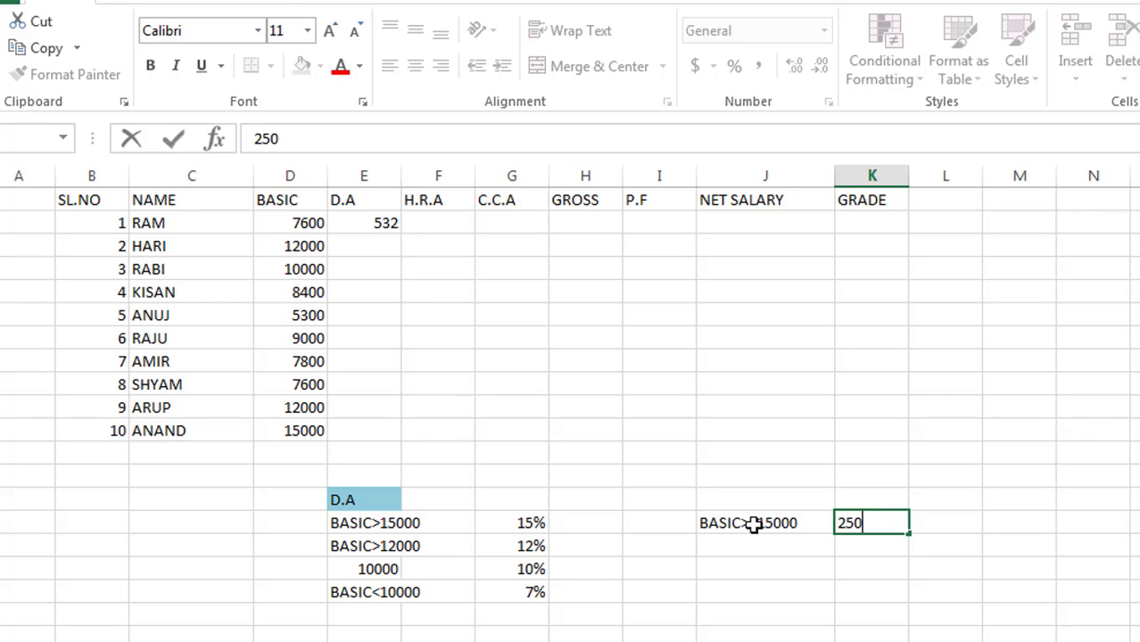
{"action": "type", "text": "0"}
{"action": "key", "text": "Return"}
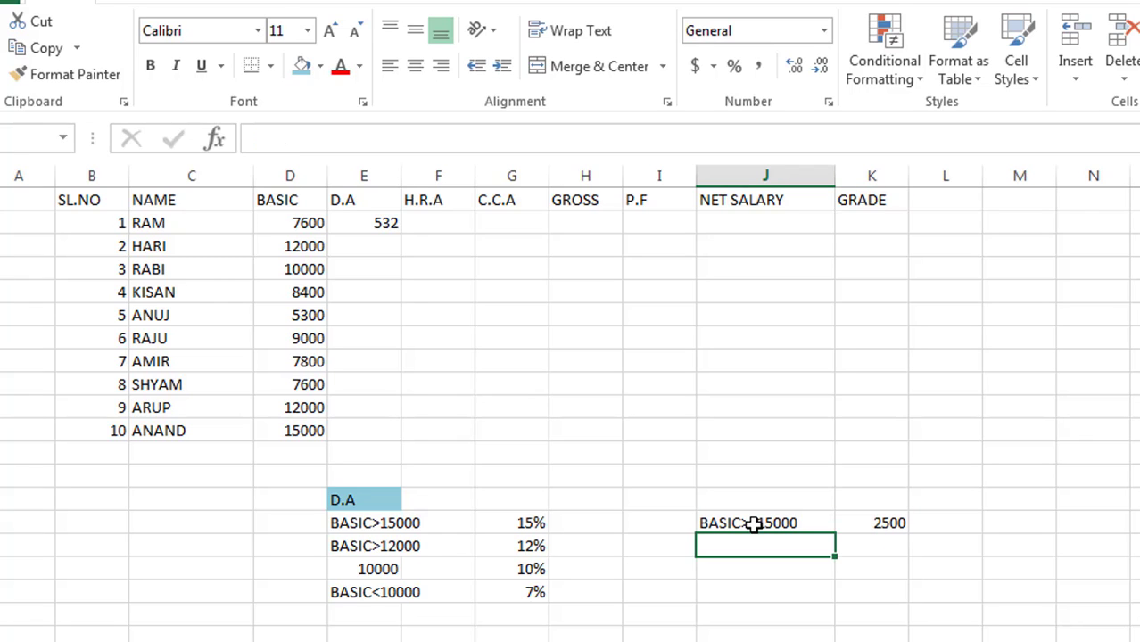
{"action": "type", "text": "BASIC"}
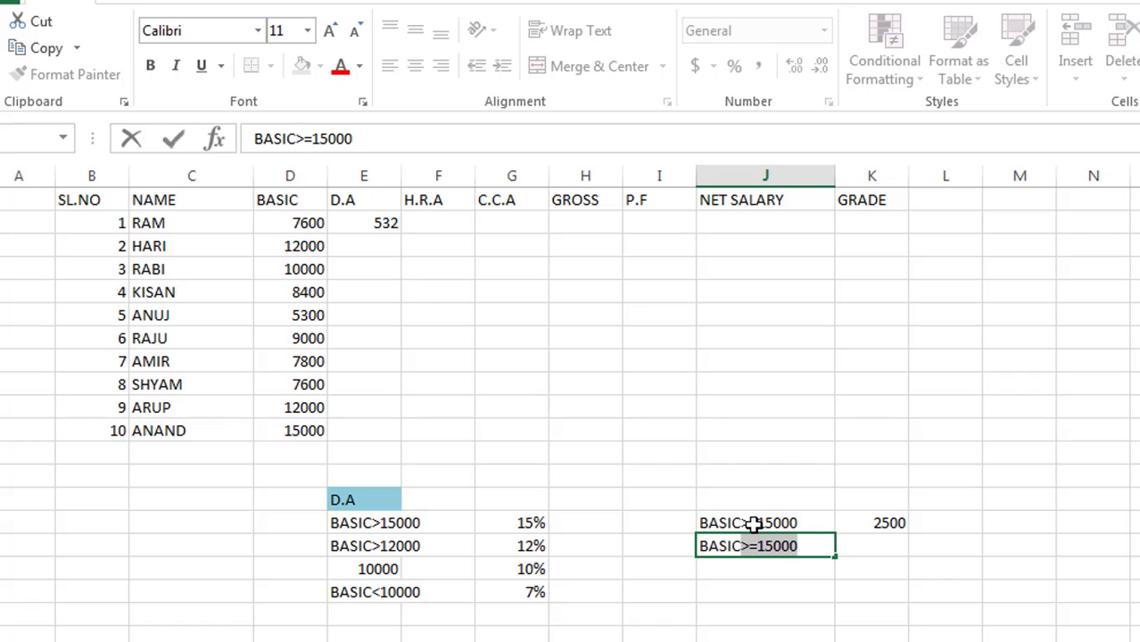
{"action": "type", "text": ">="}
{"action": "type", "text": "120000"}
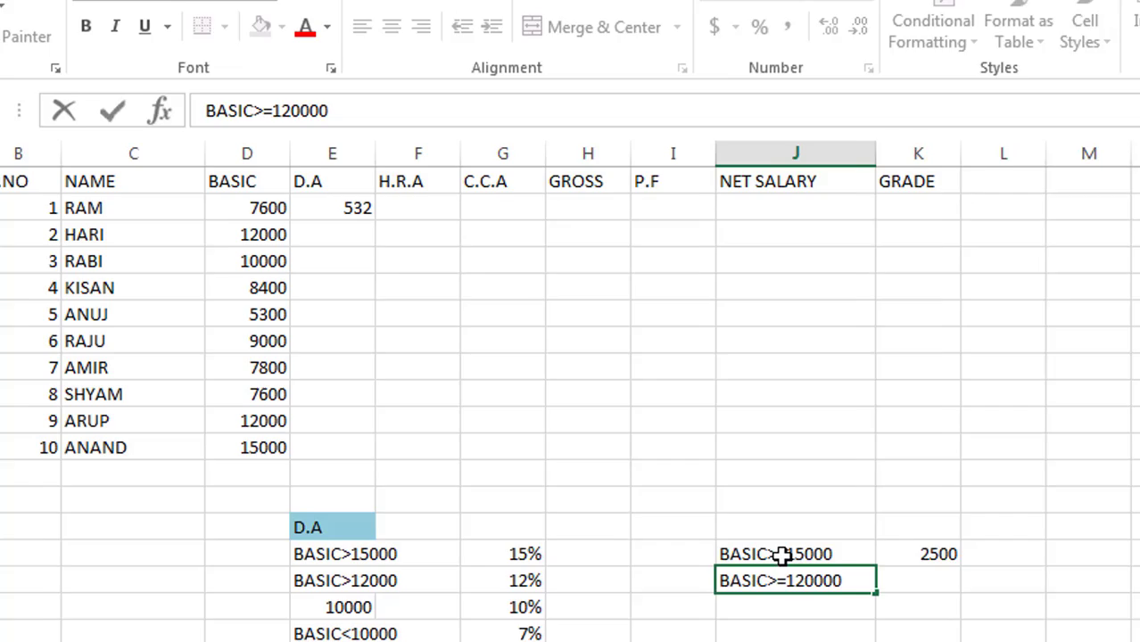
{"action": "key", "text": "BackSpace"}
{"action": "key", "text": "Tab"}
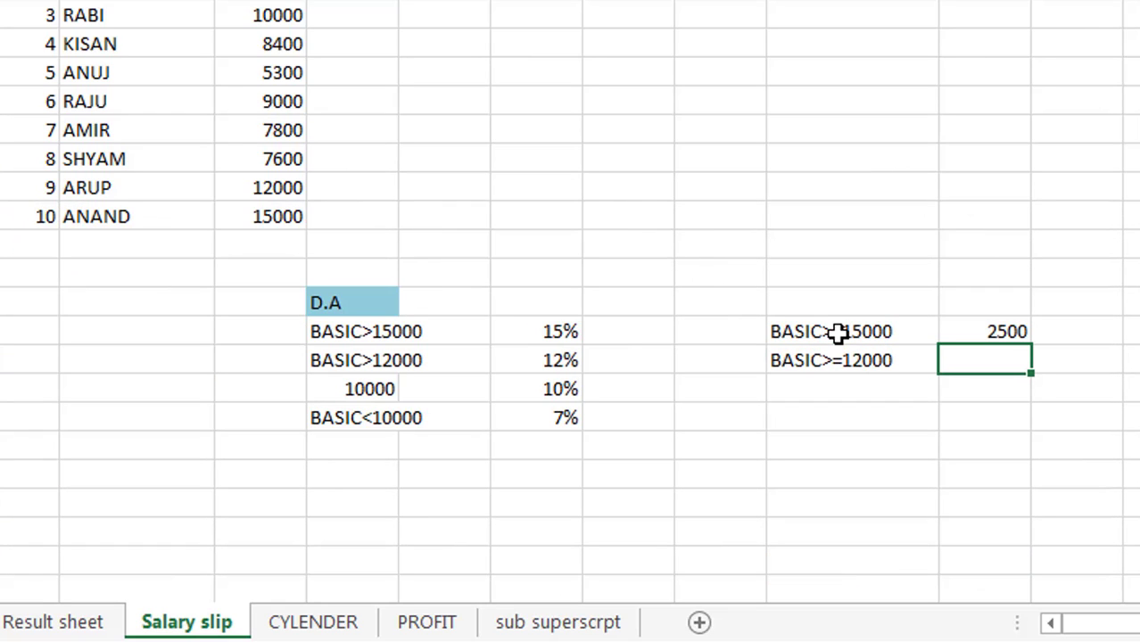
{"action": "type", "text": "20000"}
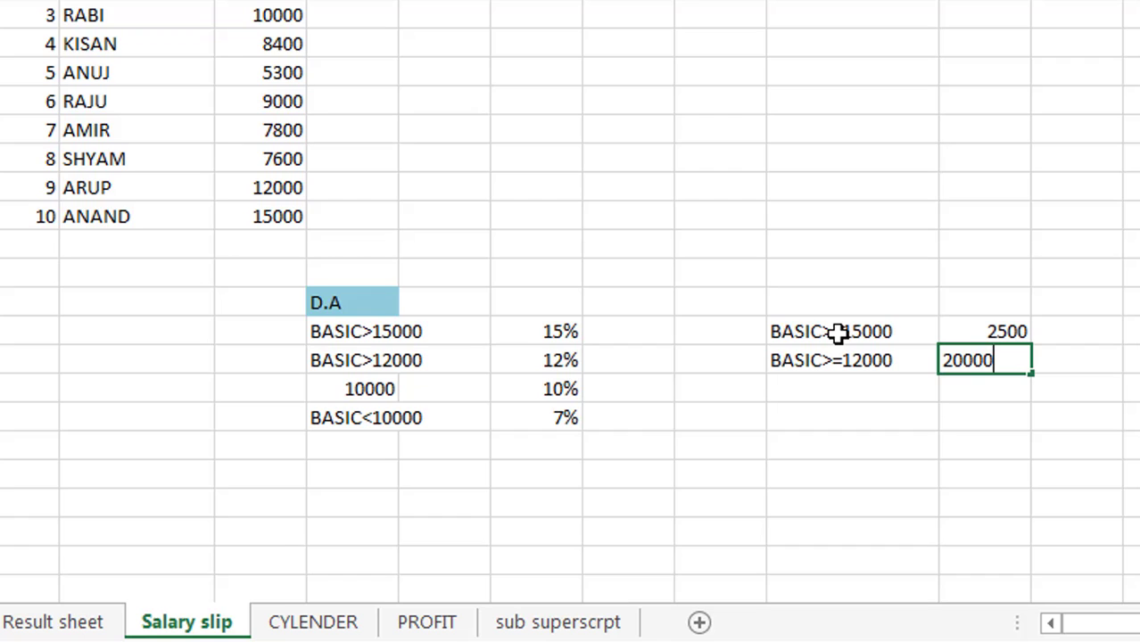
{"action": "key", "text": "BackSpace"}
{"action": "key", "text": "Return"}
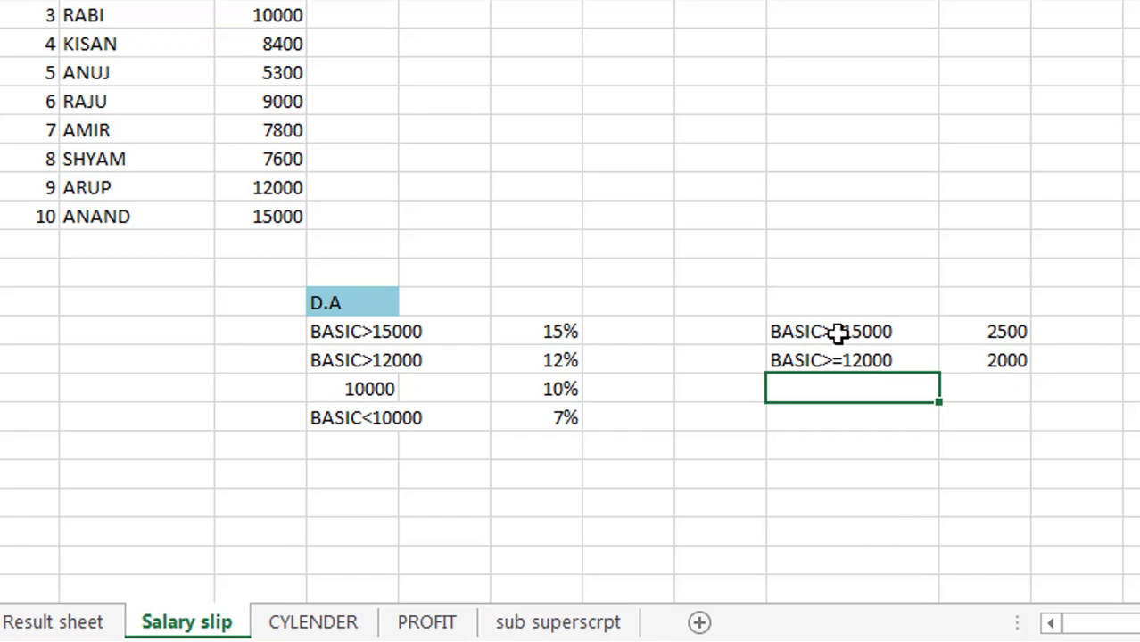
Step: Add the remaining HRA tiers: BASIC>=10000 pays 1500 and BASIC<=1000 pays 1000
{"action": "type", "text": "BASIC"}
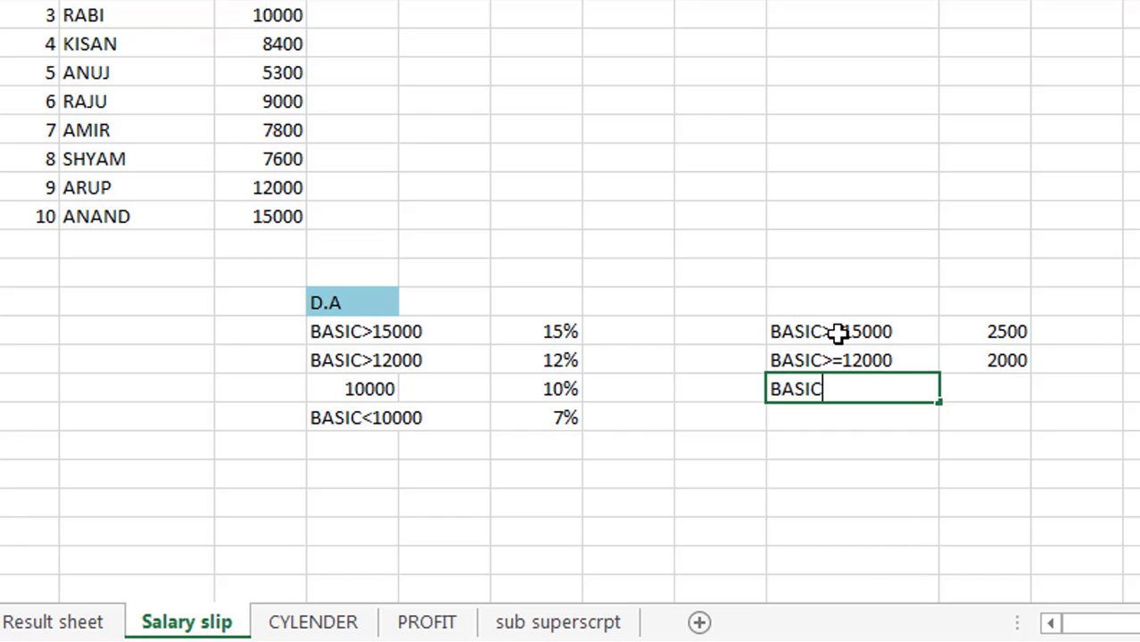
{"action": "type", "text": ">="}
{"action": "type", "text": "1"}
{"action": "type", "text": "0000"}
{"action": "key", "text": "Tab"}
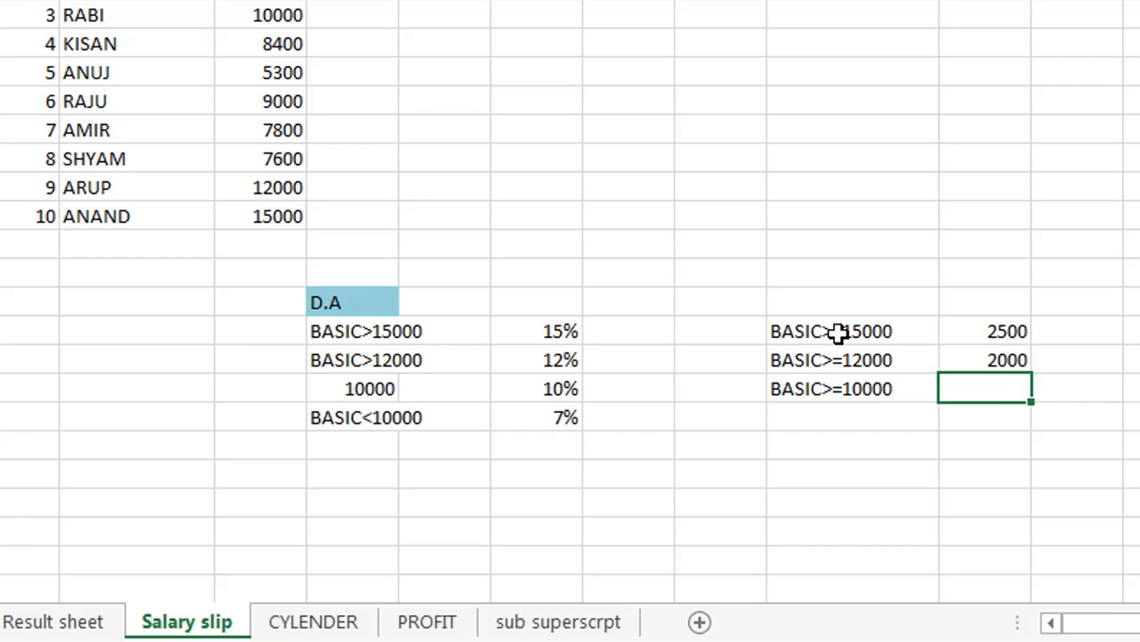
{"action": "type", "text": "15000"}
{"action": "key", "text": "Return"}
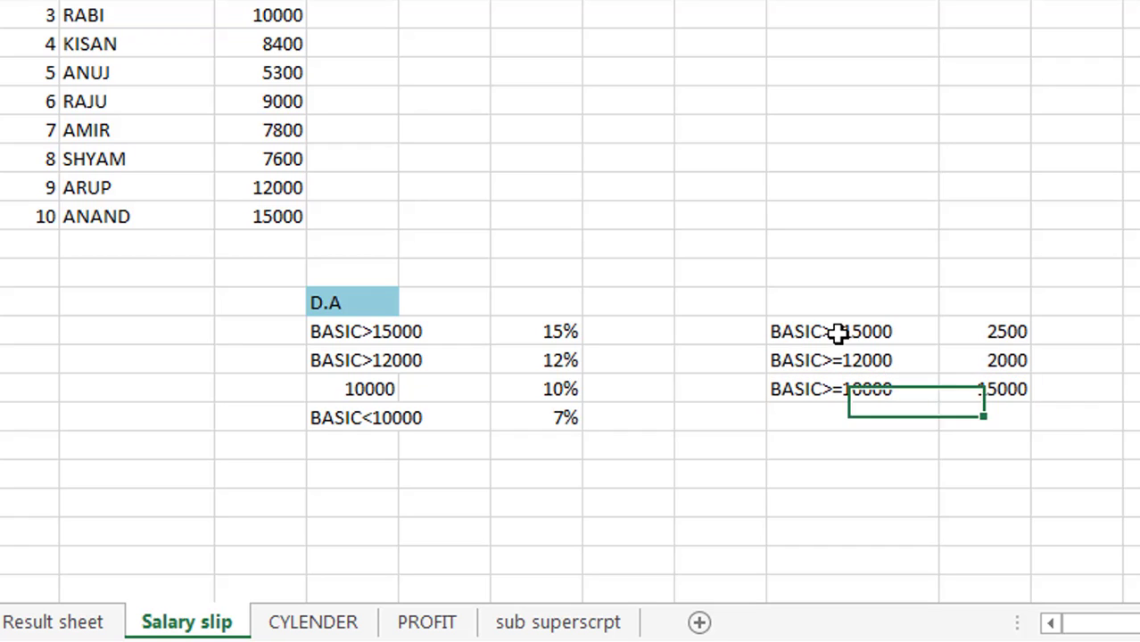
{"action": "double_click", "coordinate": [999, 390]}
{"action": "key", "text": "BackSpace"}
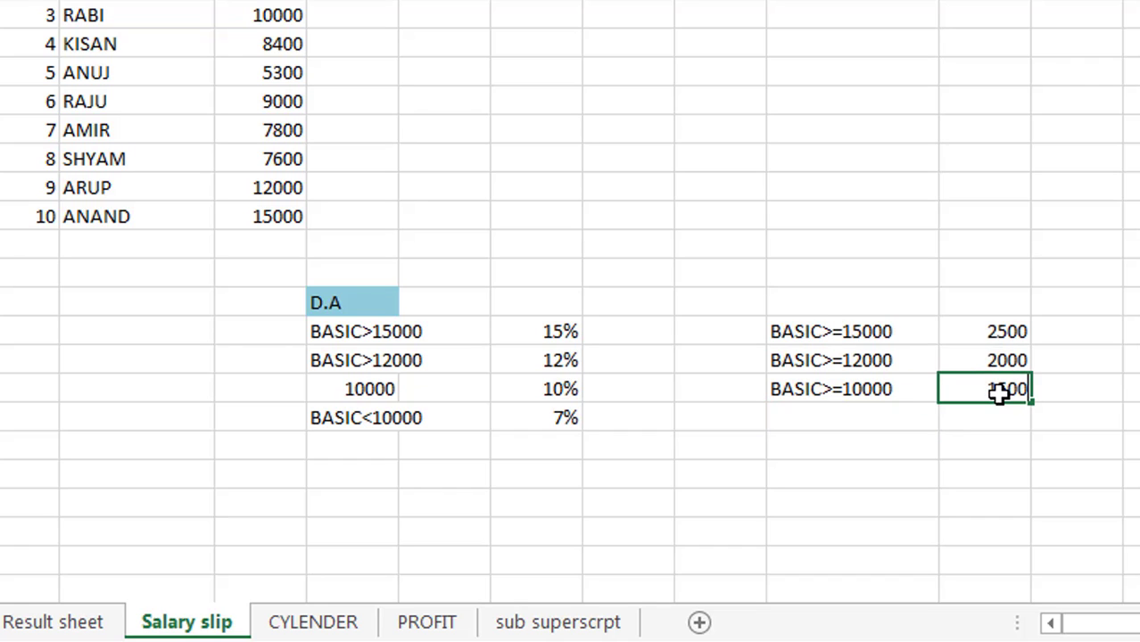
{"action": "key", "text": "Return"}
{"action": "left_click", "coordinate": [913, 417]}
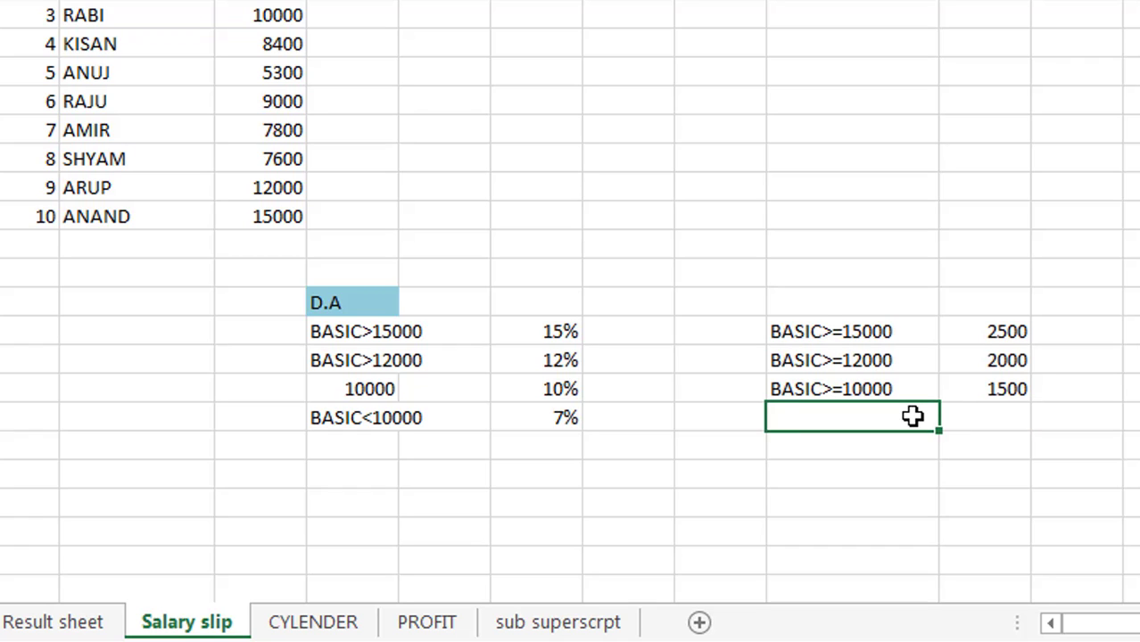
{"action": "type", "text": "BAS"}
{"action": "type", "text": "CI"}
{"action": "key", "text": "BackSpace"}
{"action": "key", "text": "BackSpace"}
{"action": "type", "text": "IC<"}
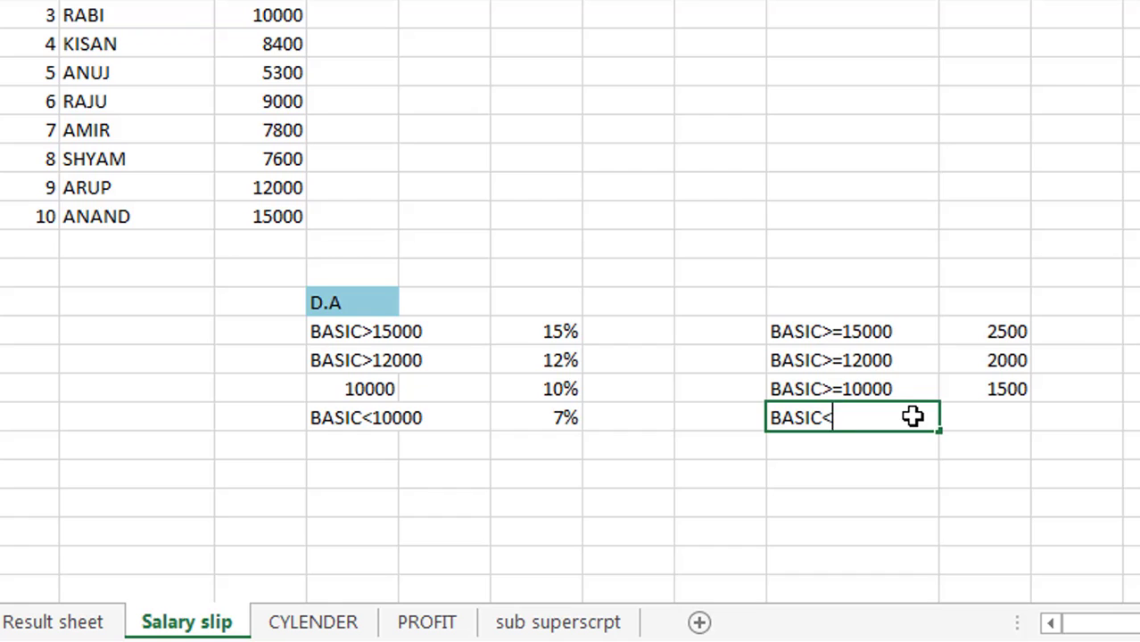
{"action": "type", "text": "=1"}
{"action": "type", "text": "000"}
{"action": "key", "text": "Tab"}
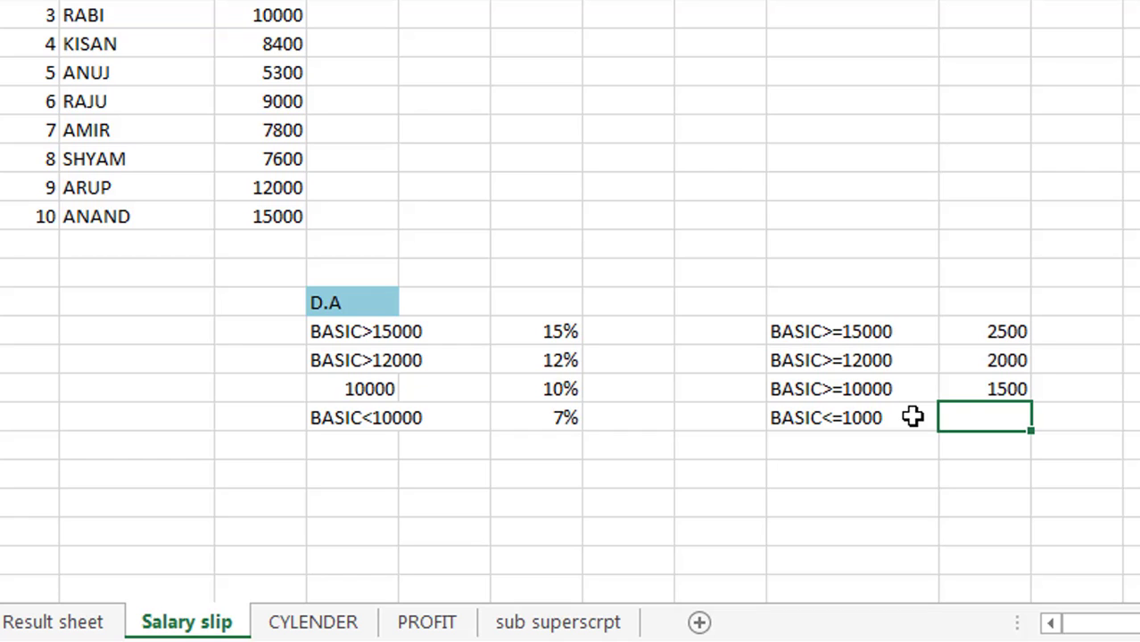
{"action": "type", "text": "1000"}
{"action": "key", "text": "ctrl+Return"}
{"action": "key", "text": "Return"}
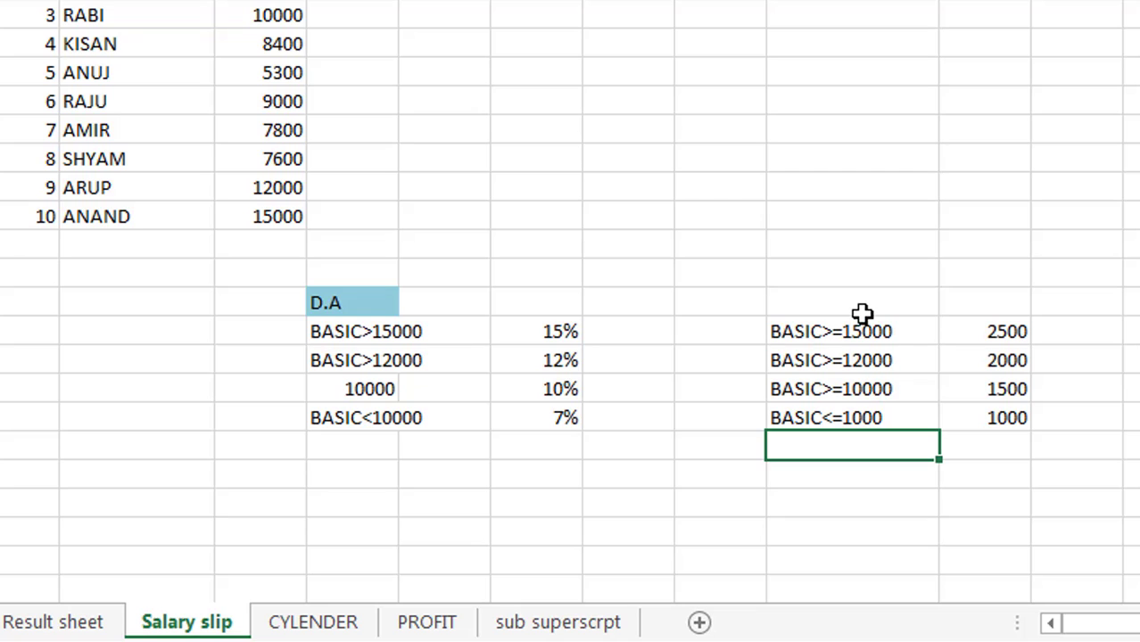
Step: Type the heading HRA above the tiers and fill it light blue like D.A
{"action": "left_click", "coordinate": [862, 306]}
{"action": "type", "text": "HR"}
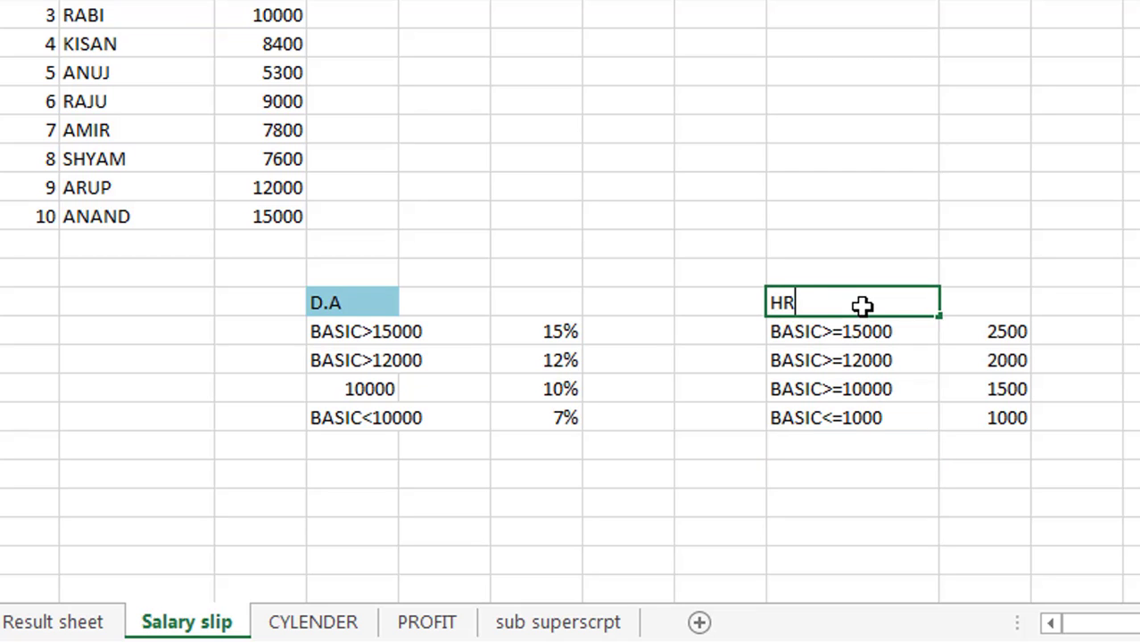
{"action": "type", "text": "A"}
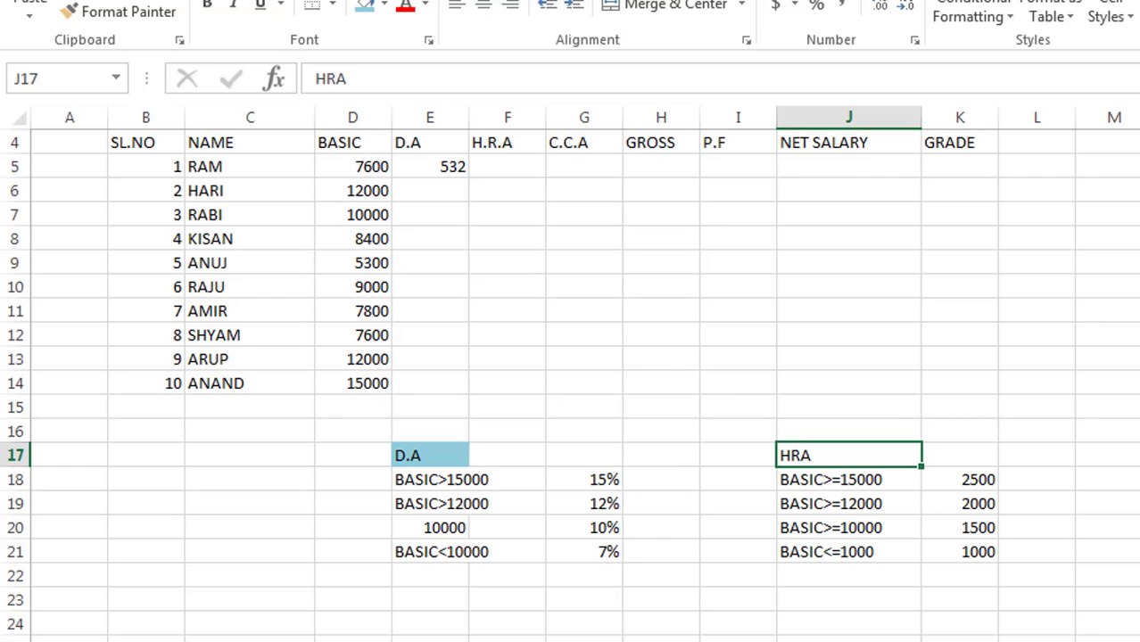
{"action": "left_click", "coordinate": [365, 6]}
{"action": "left_click", "coordinate": [1135, 490]}
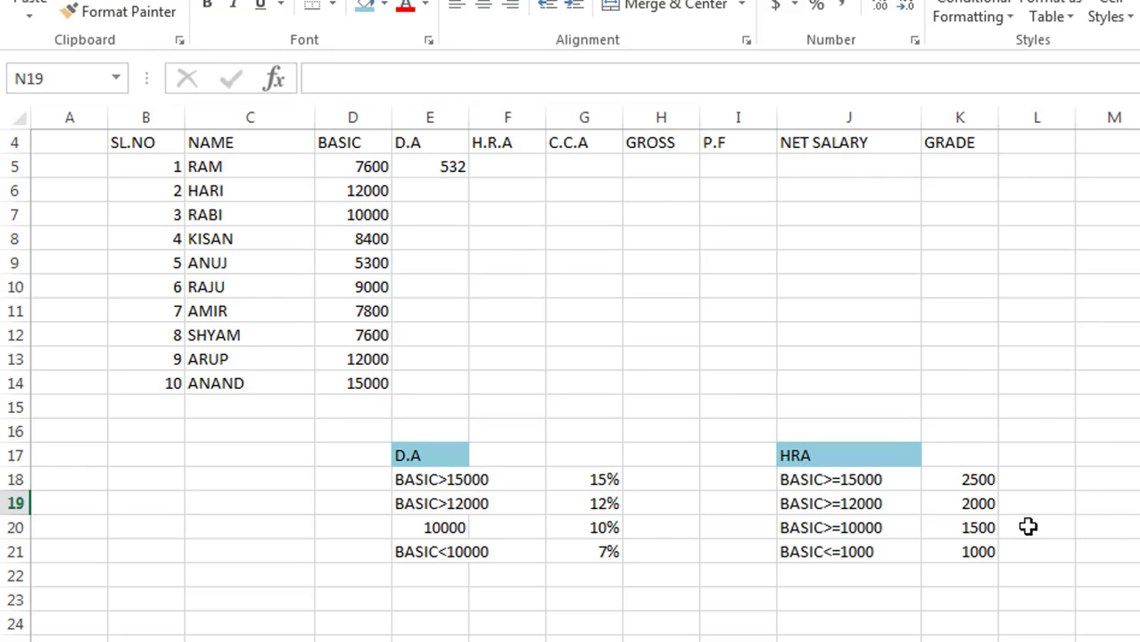
Step: Enter =IF(D5>=15000,2500,IF(D5>=12000,2000,IF(D5>=10000,1500,1000))) in F5 for RAM's H.R.A
{"action": "left_click", "coordinate": [522, 162]}
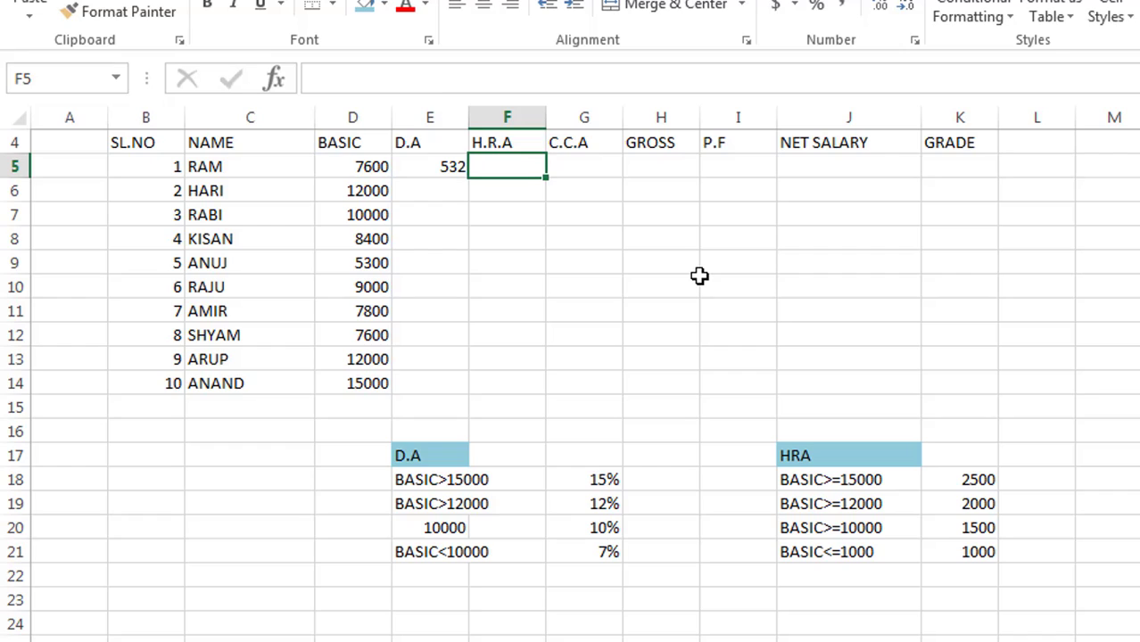
{"action": "type", "text": "="}
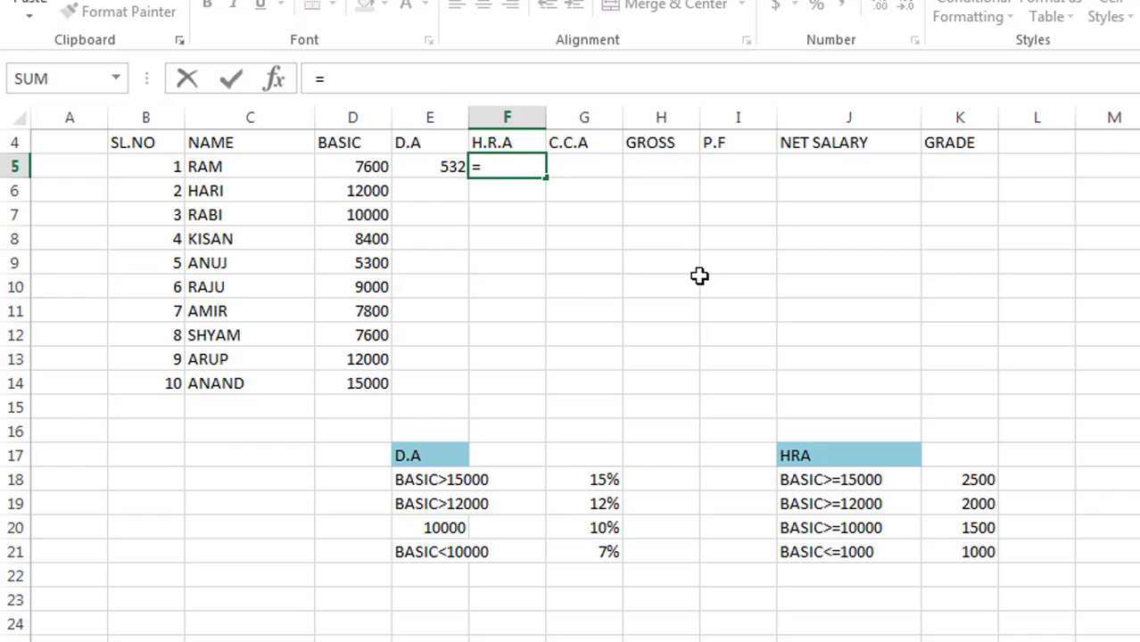
{"action": "type", "text": "I"}
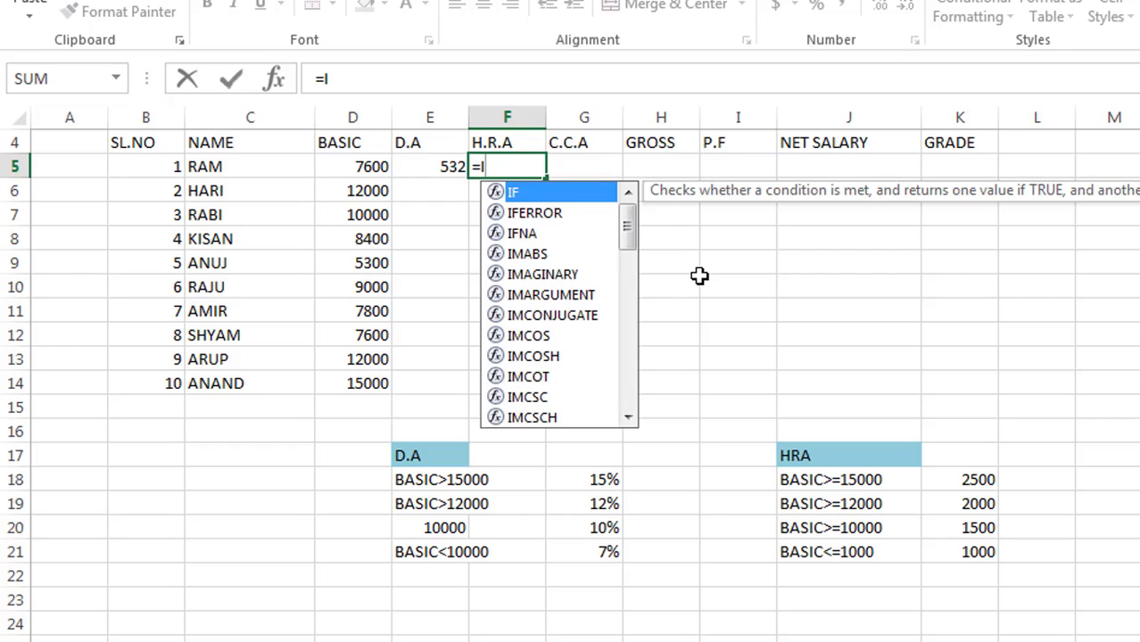
{"action": "type", "text": "F("}
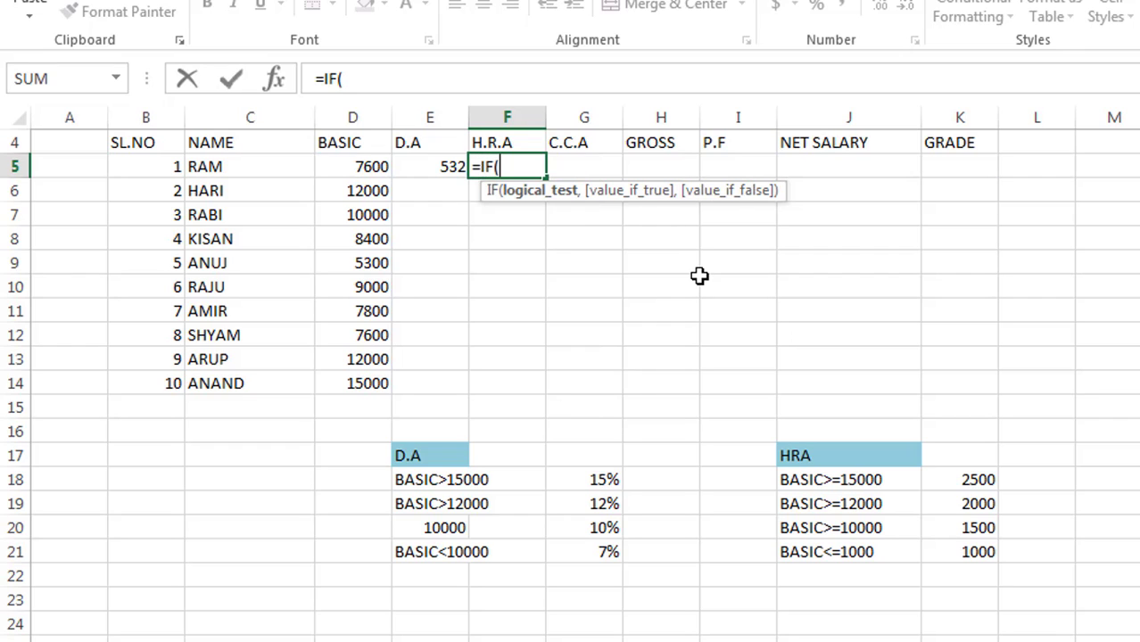
{"action": "left_click", "coordinate": [372, 162]}
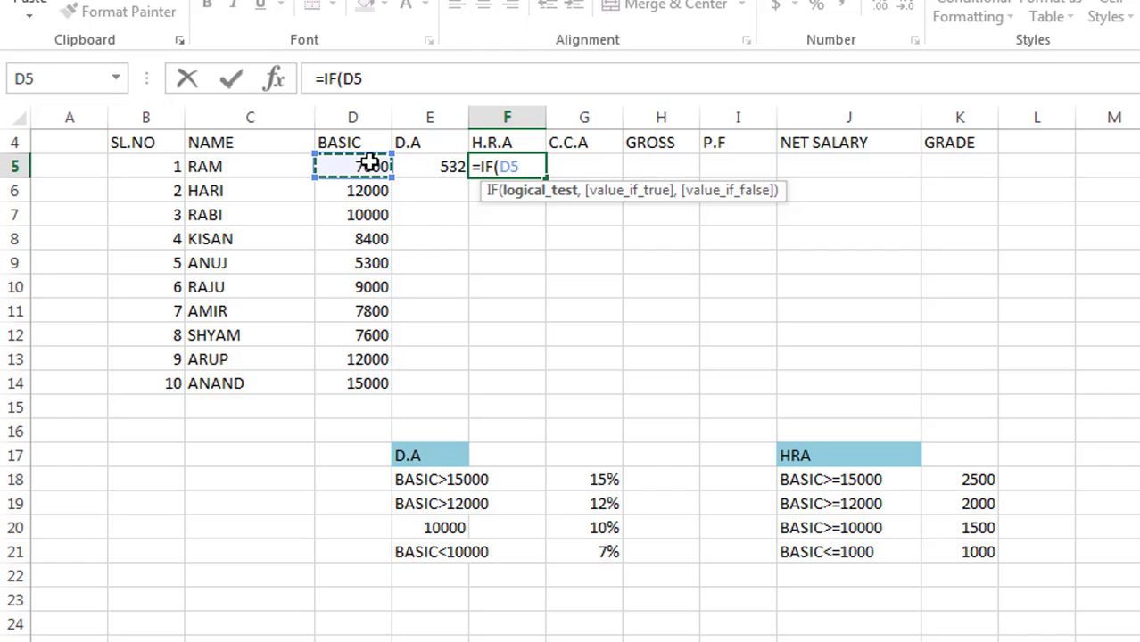
{"action": "type", "text": ">=15"}
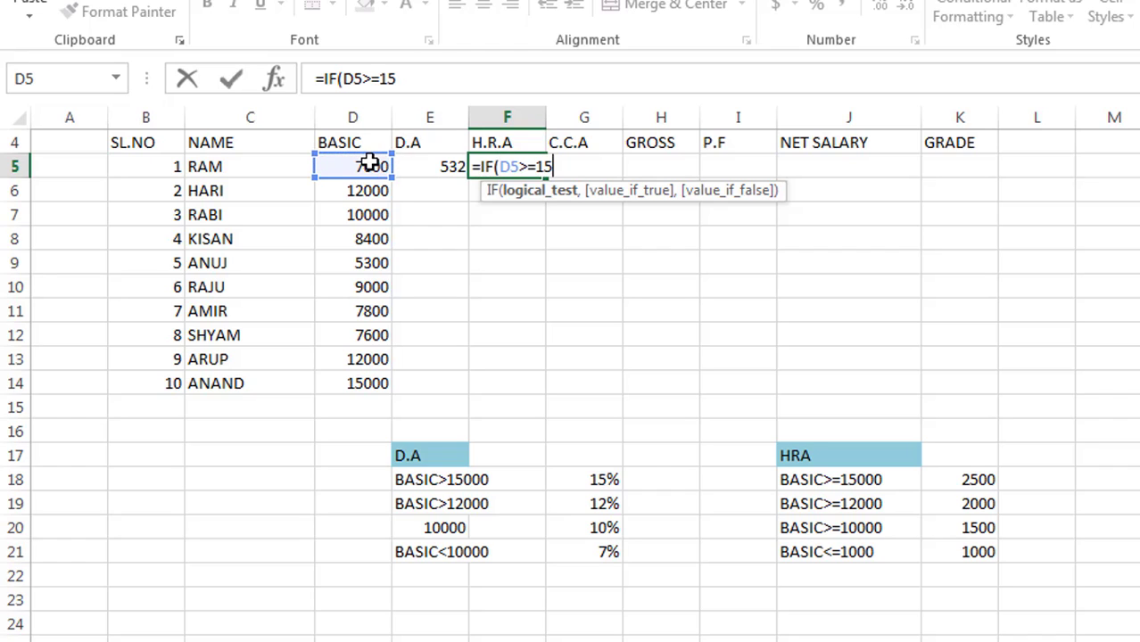
{"action": "type", "text": "000,"}
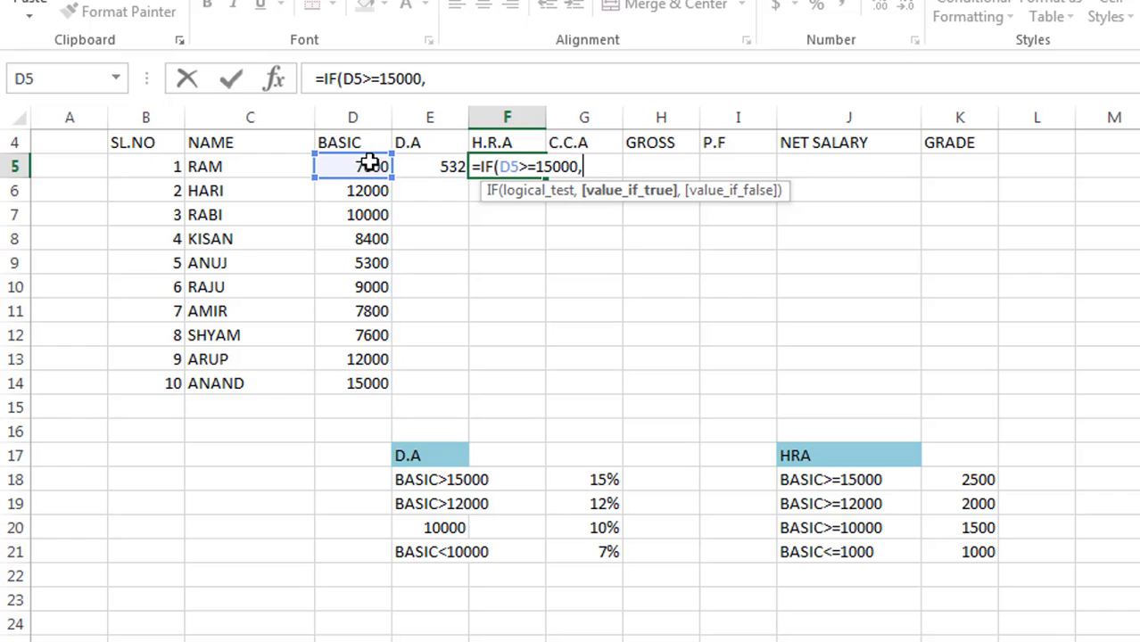
{"action": "type", "text": "\""}
{"action": "key", "text": "BackSpace"}
{"action": "type", "text": "2500"}
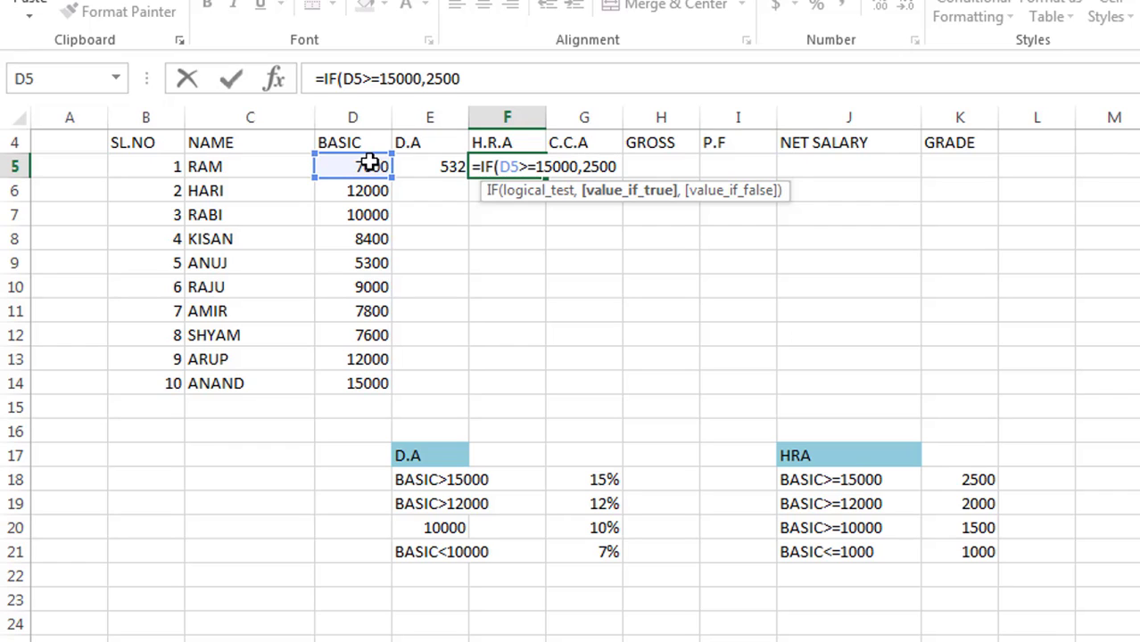
{"action": "type", "text": ",IF"}
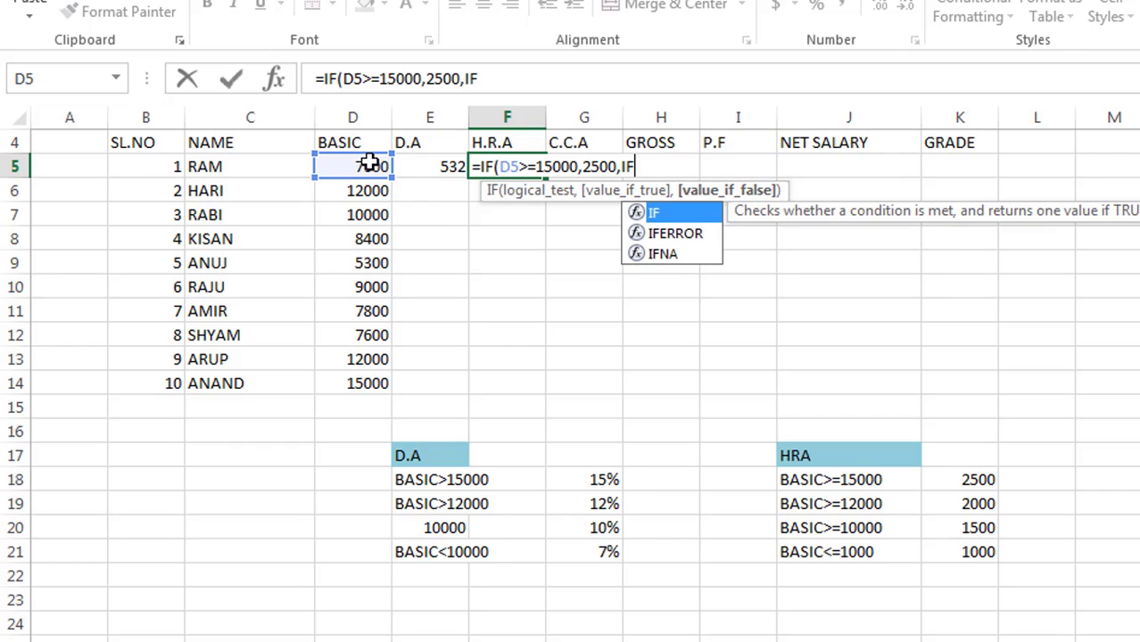
{"action": "type", "text": "("}
{"action": "left_click", "coordinate": [354, 147]}
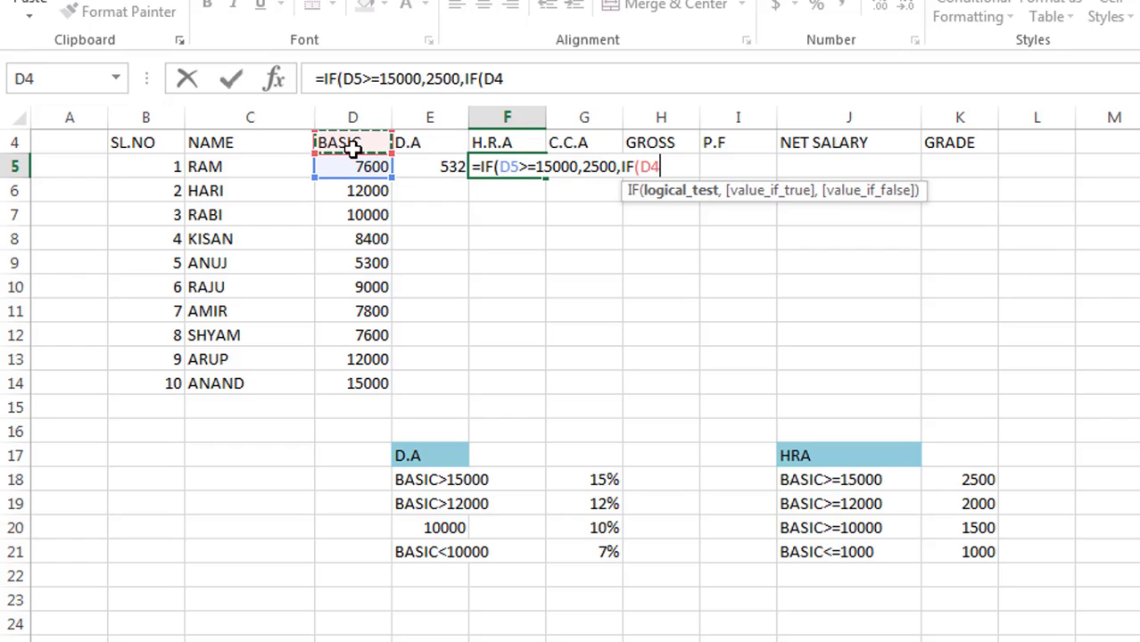
{"action": "left_click", "coordinate": [350, 168]}
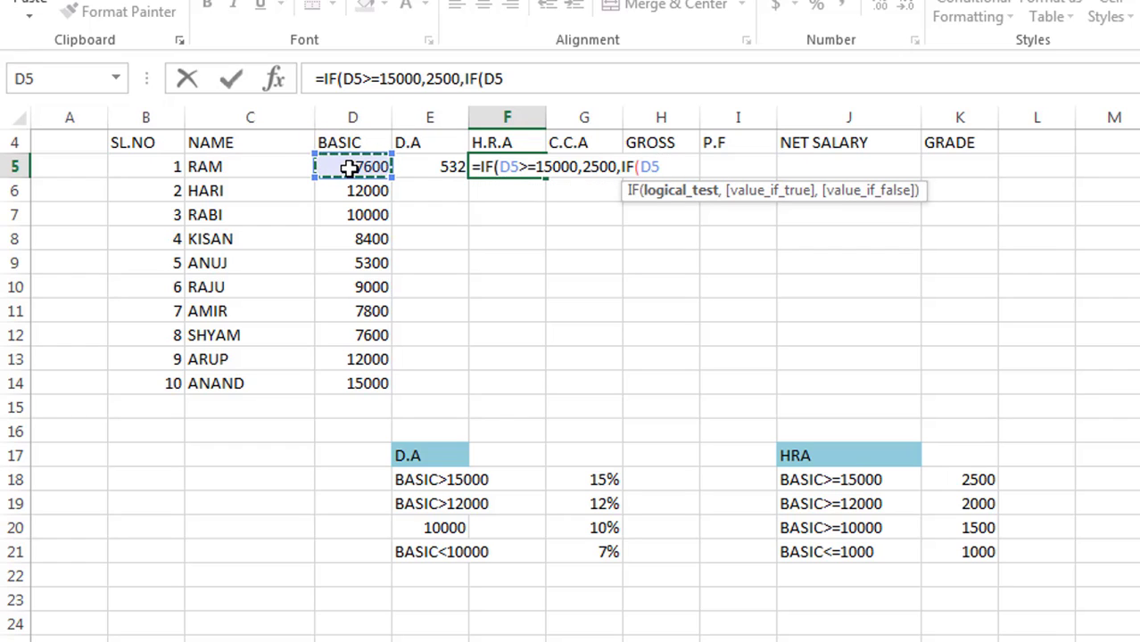
{"action": "type", "text": ">="}
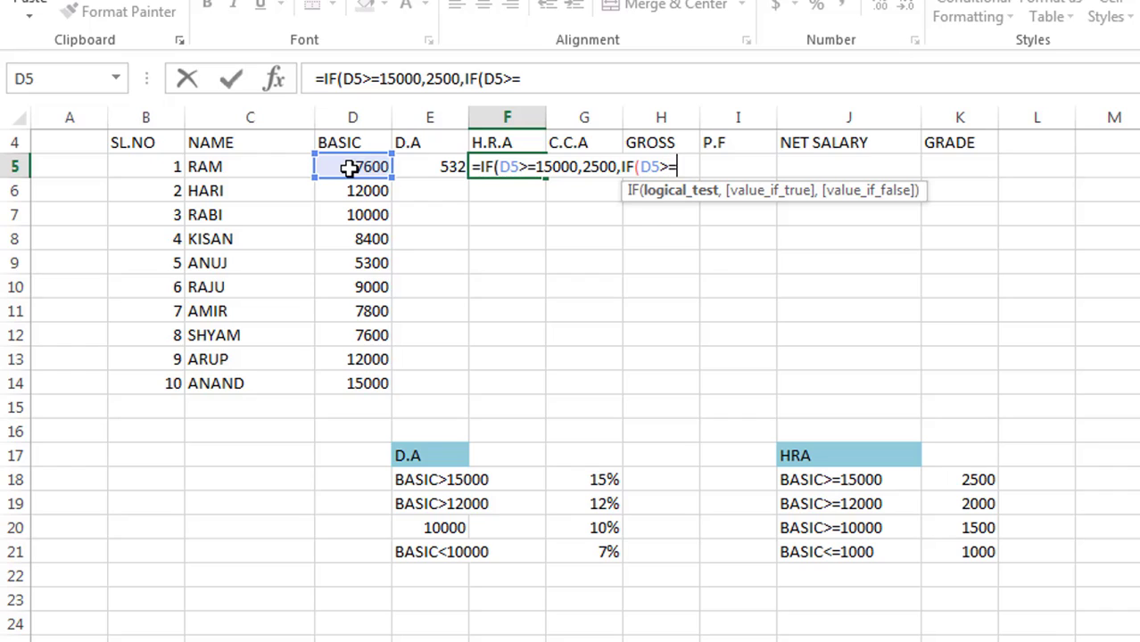
{"action": "type", "text": "1"}
{"action": "type", "text": "2000"}
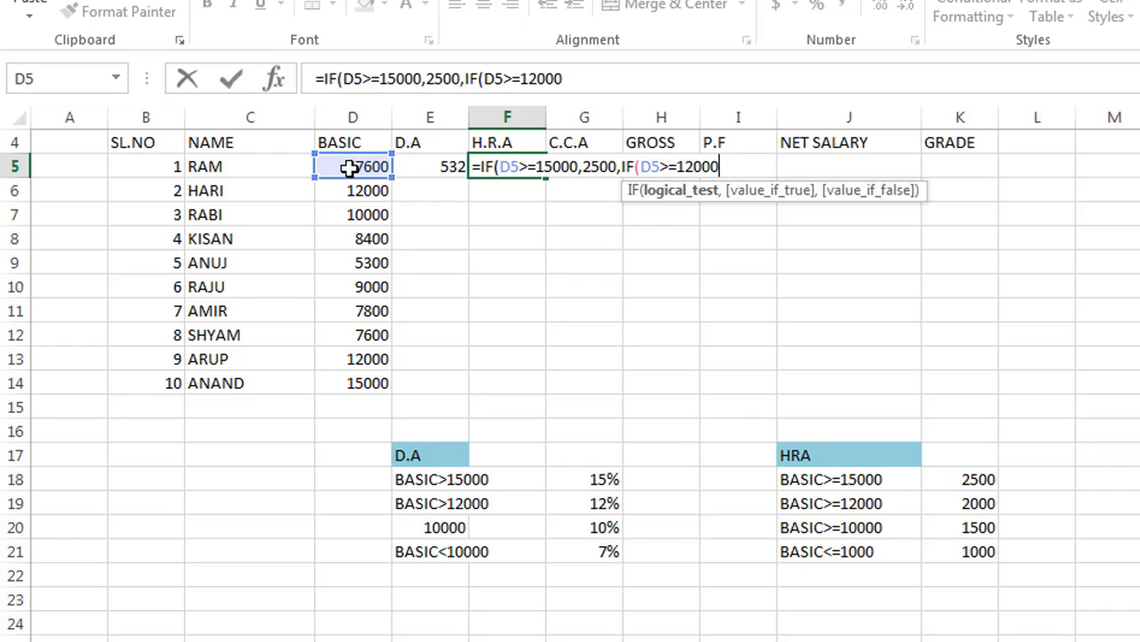
{"action": "type", "text": ","}
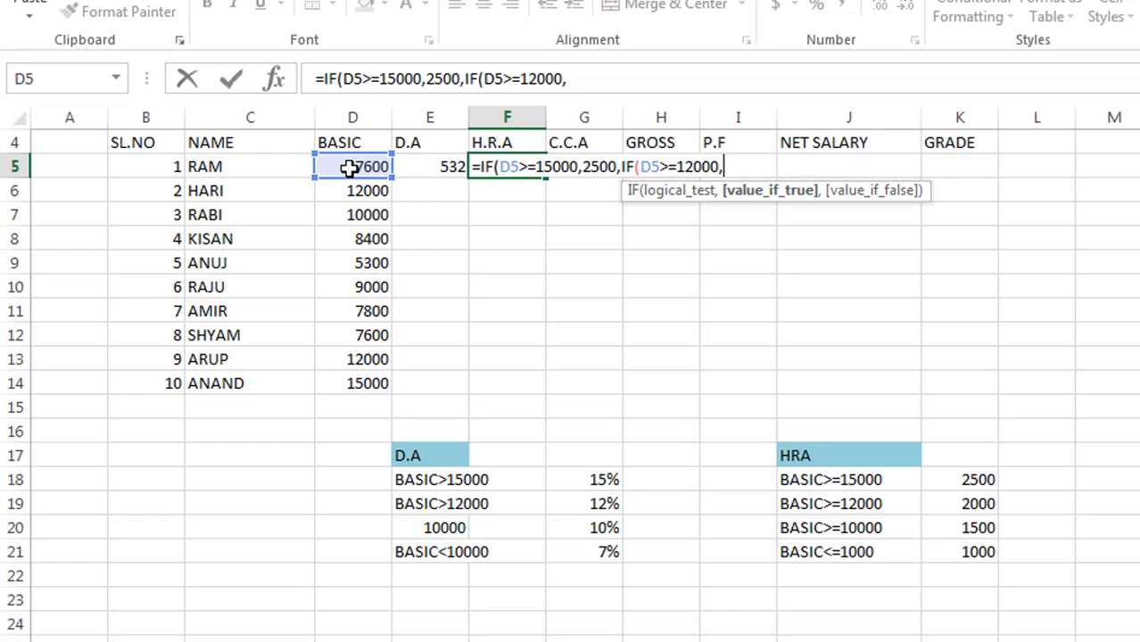
{"action": "type", "text": "2000"}
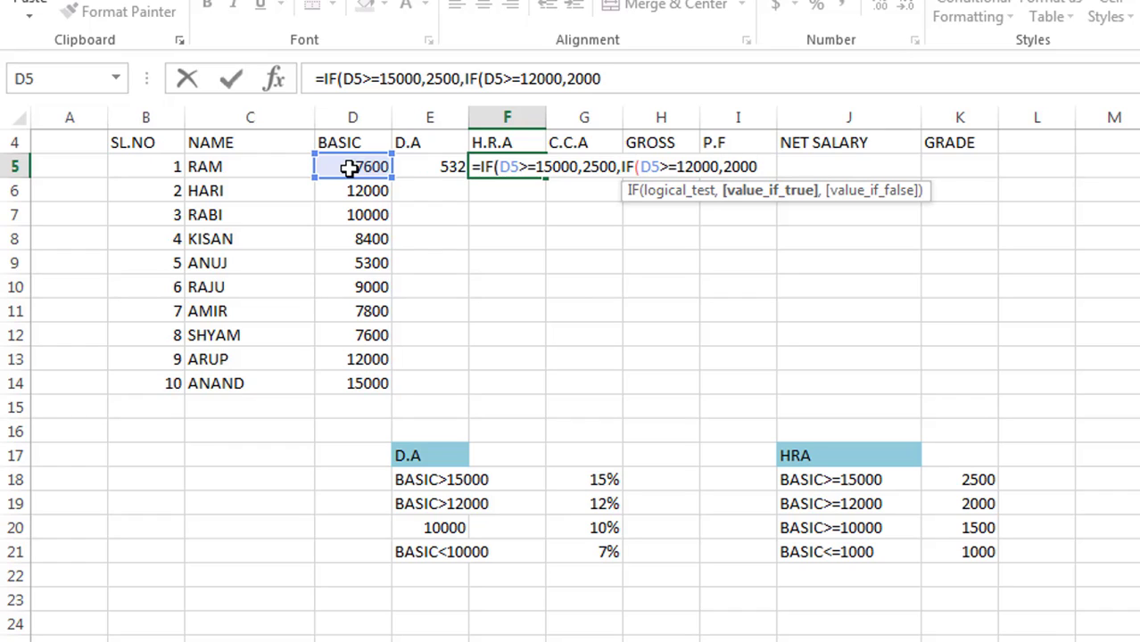
{"action": "type", "text": ","}
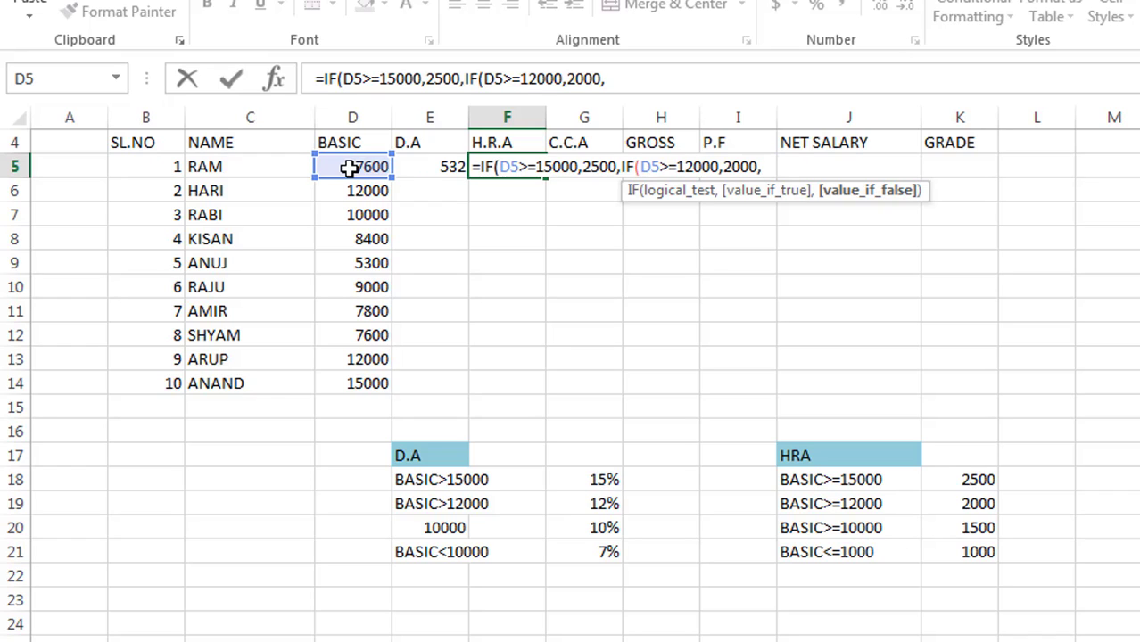
{"action": "key", "text": "BackSpace"}
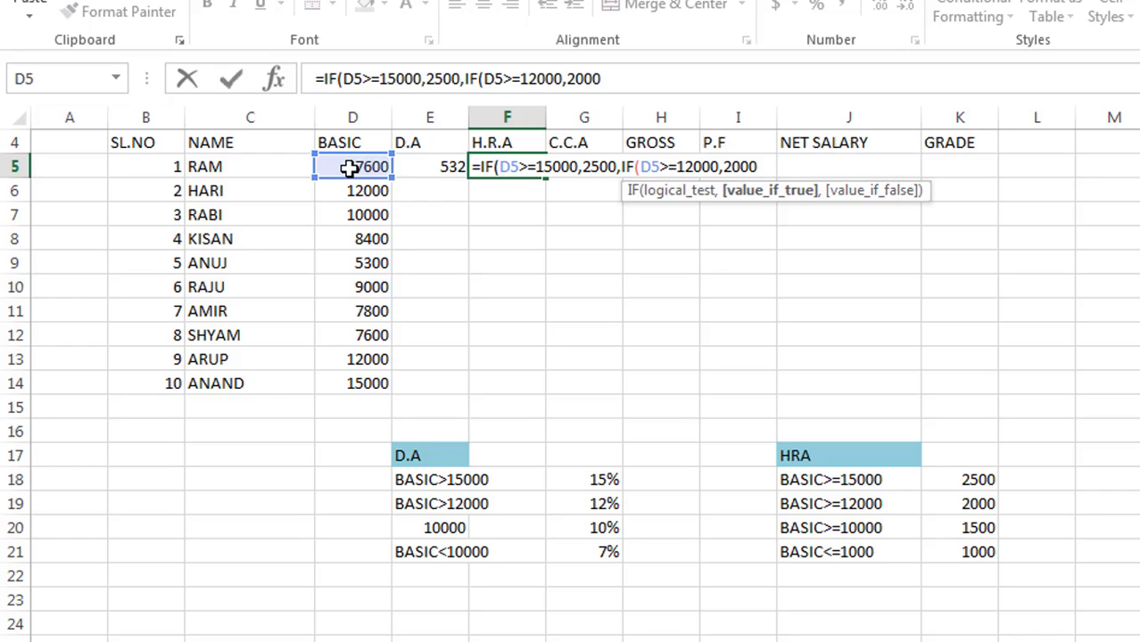
{"action": "type", "text": ","}
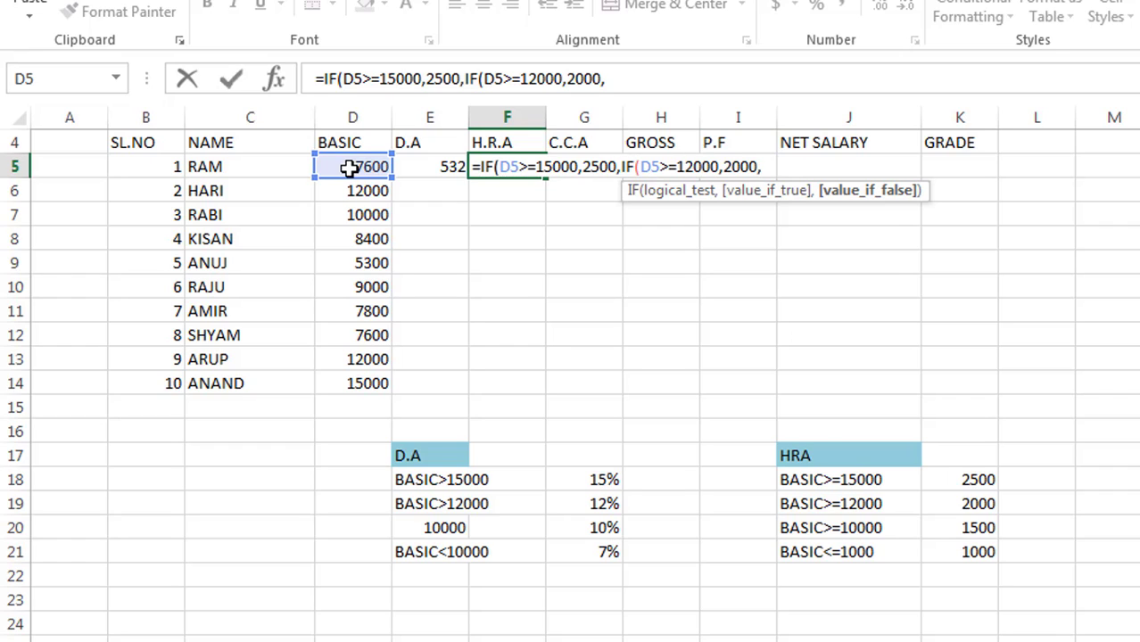
{"action": "type", "text": "IF("}
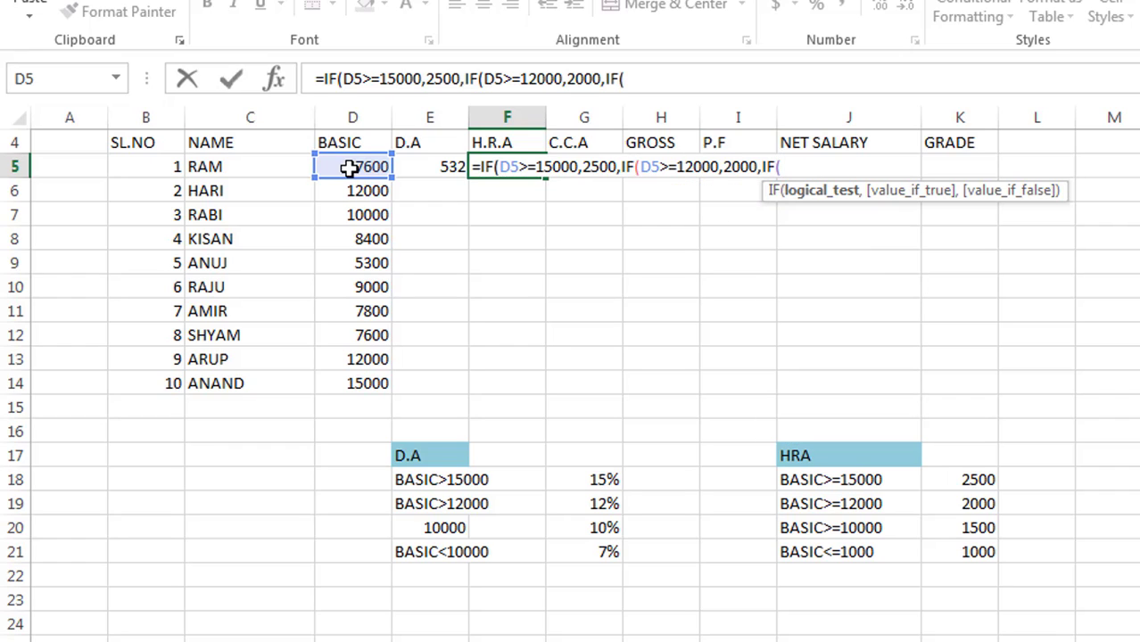
{"action": "left_click", "coordinate": [348, 168]}
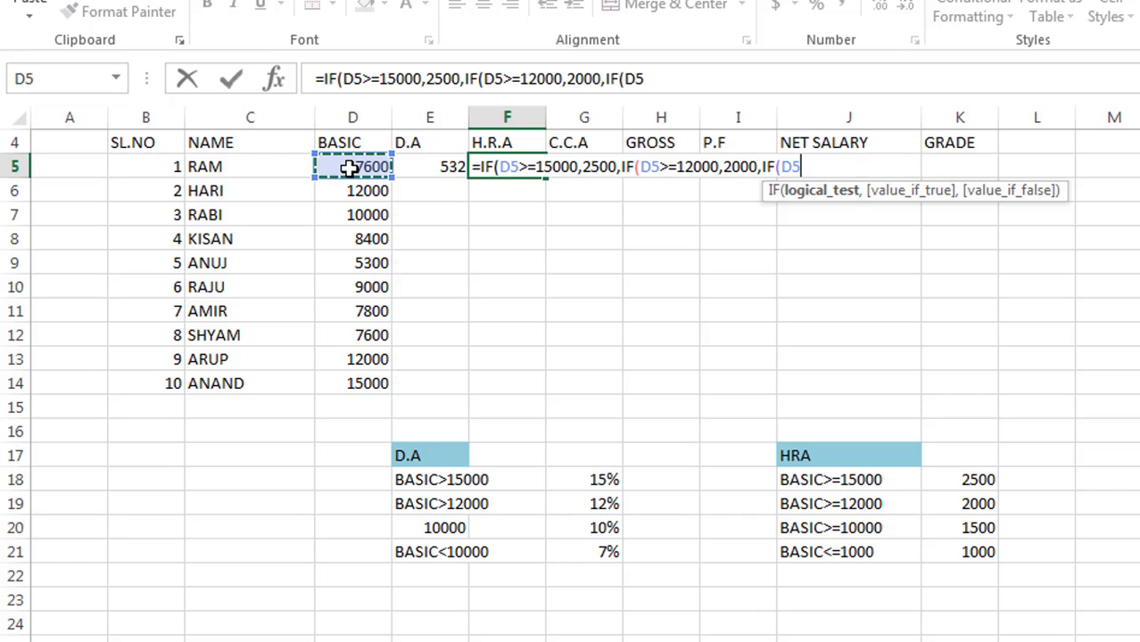
{"action": "type", "text": ">="}
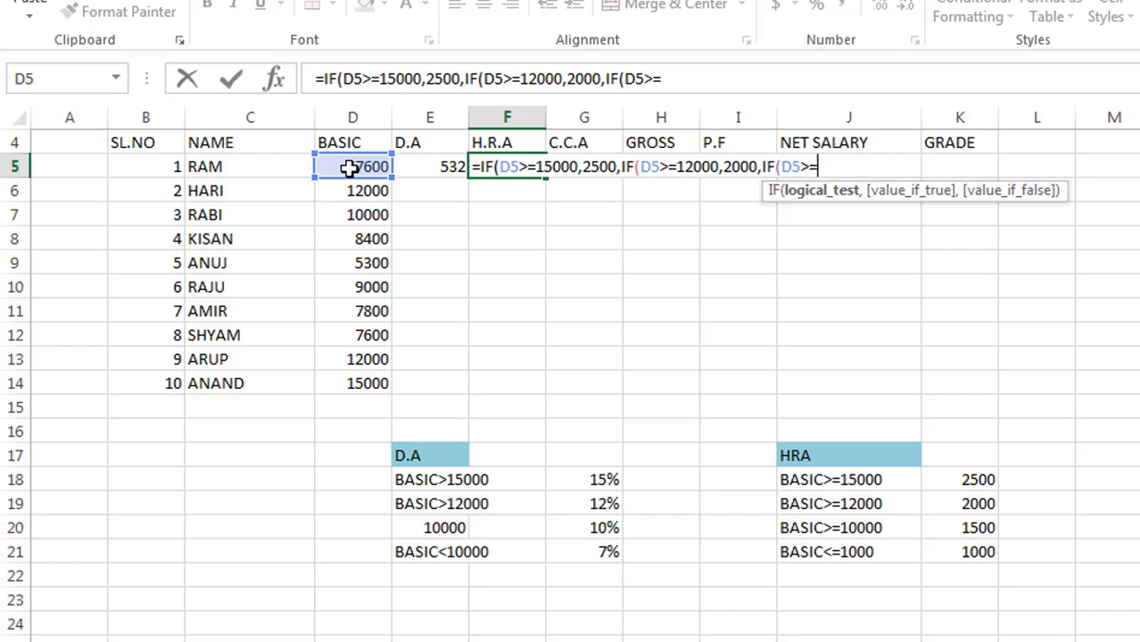
{"action": "type", "text": "10000"}
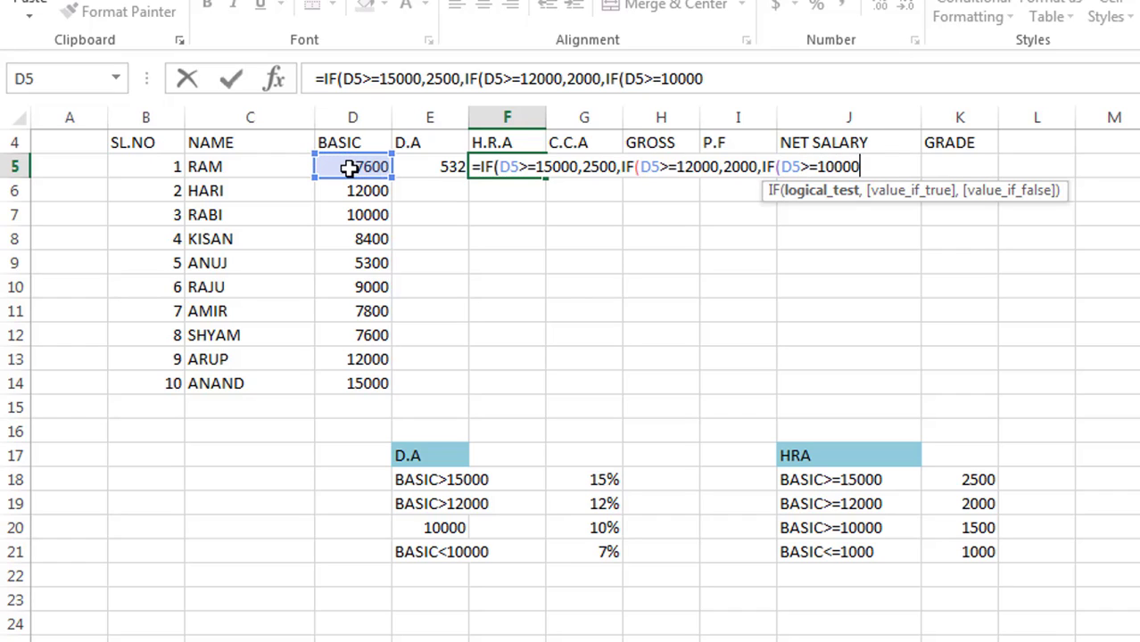
{"action": "type", "text": ","}
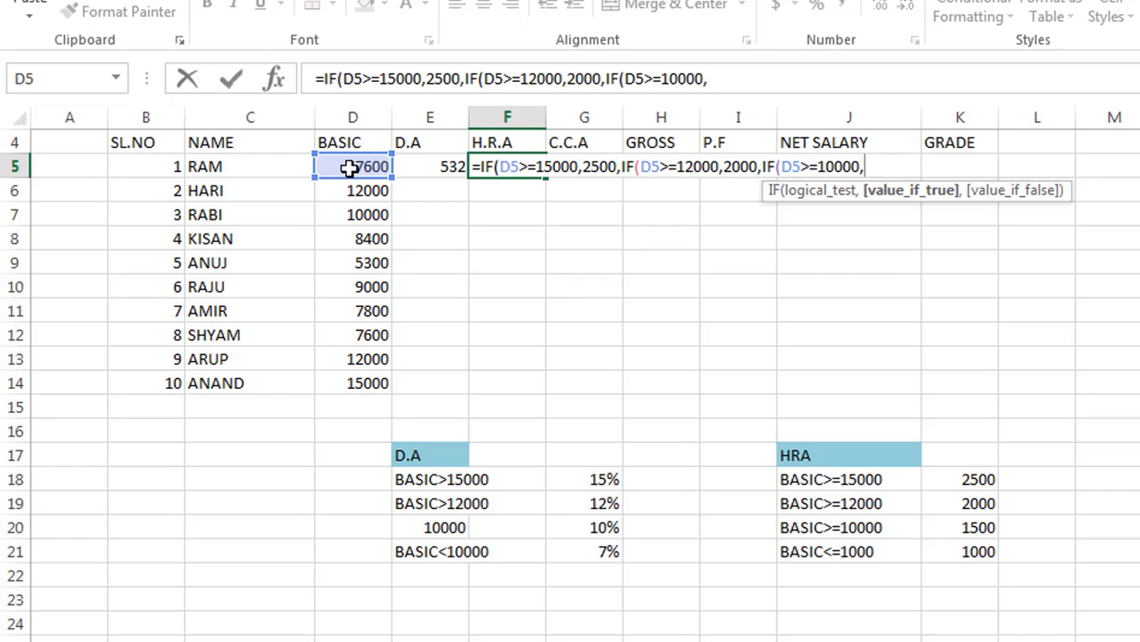
{"action": "type", "text": "1500"}
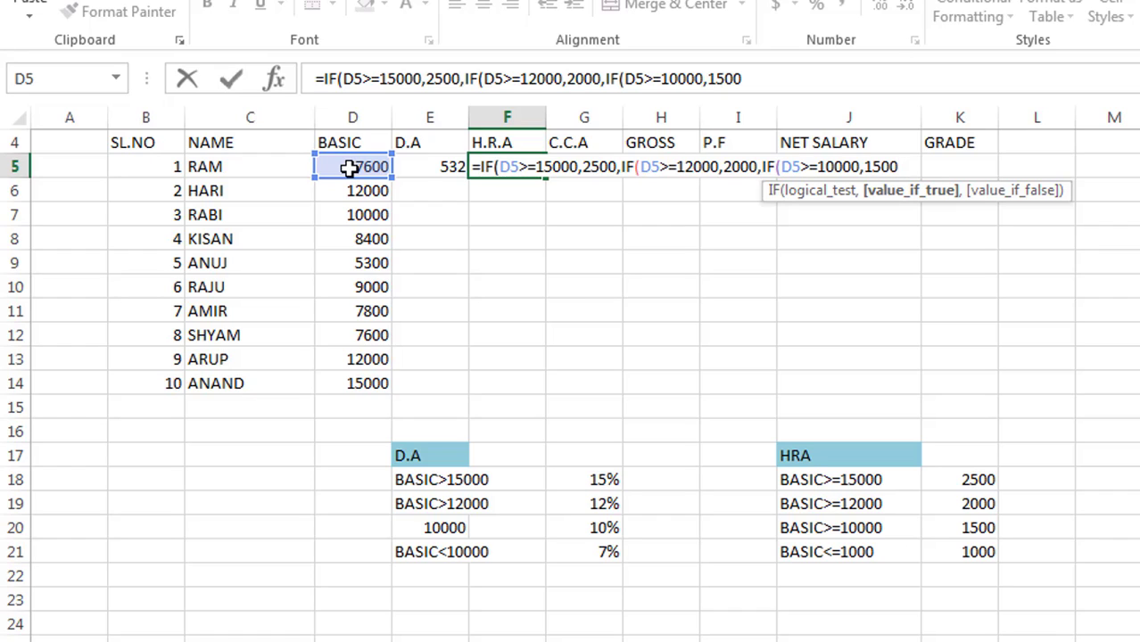
{"action": "type", "text": ","}
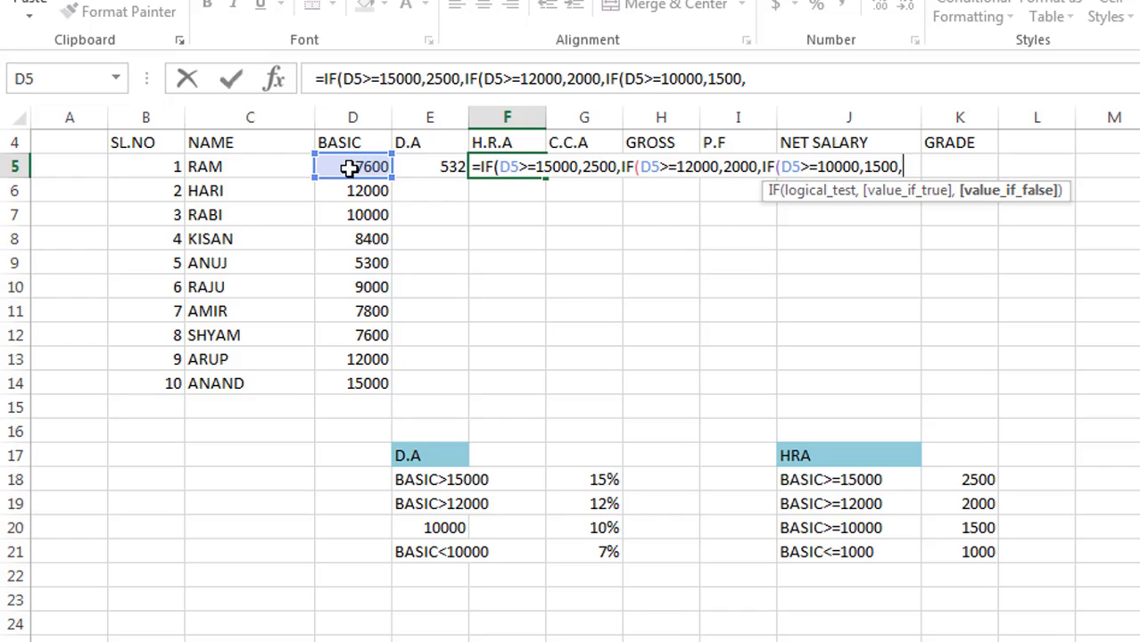
{"action": "type", "text": "1000"}
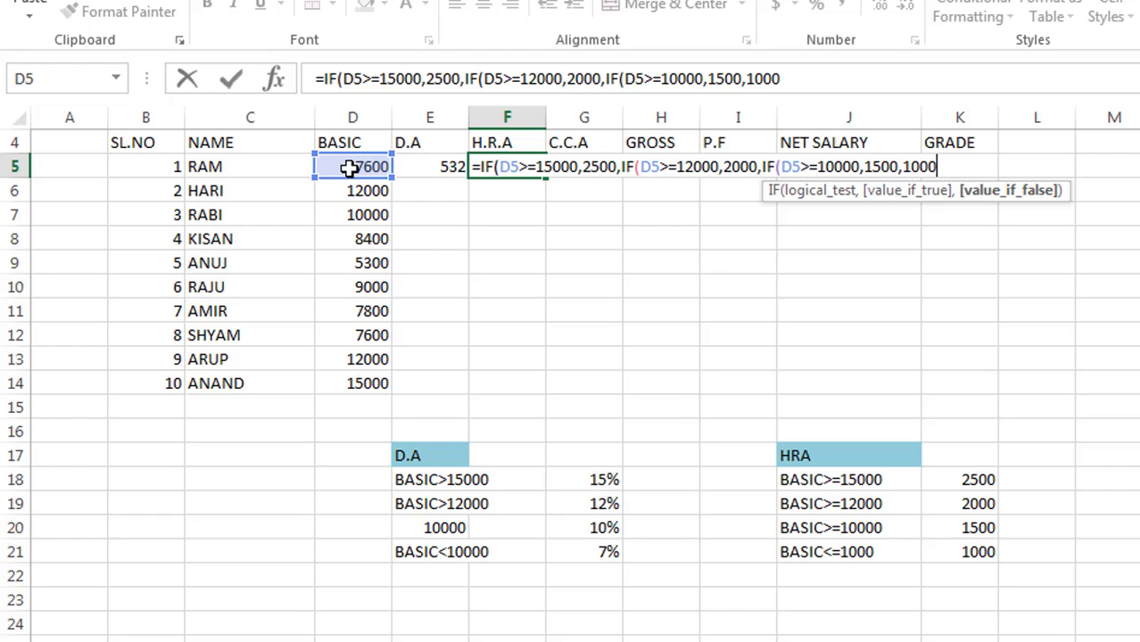
{"action": "type", "text": ")))"}
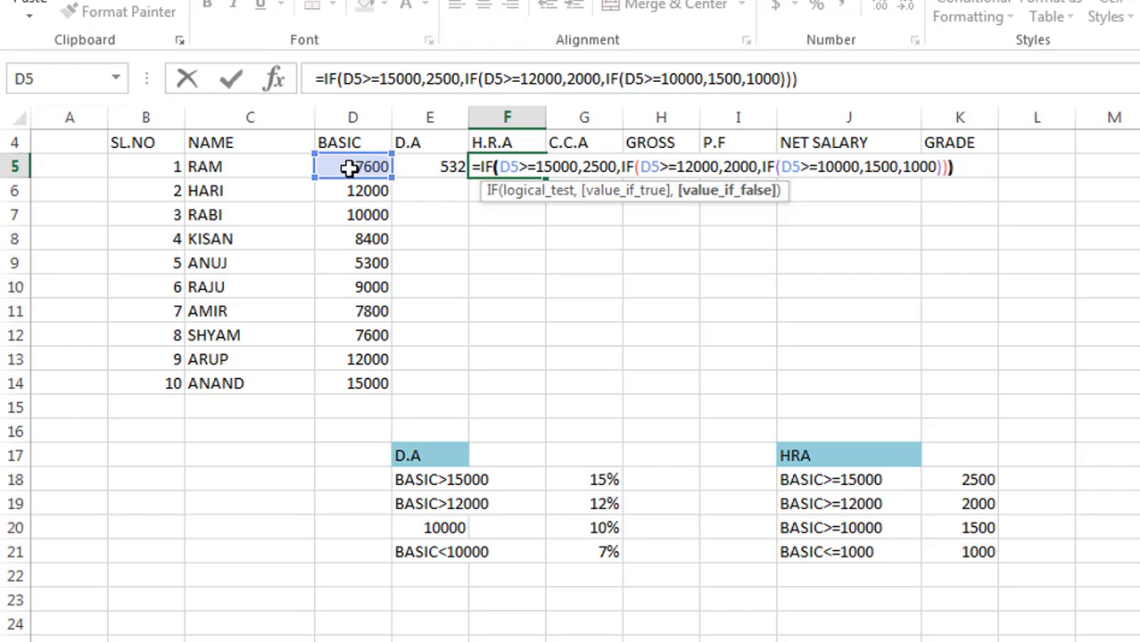
{"action": "key", "text": "Return"}
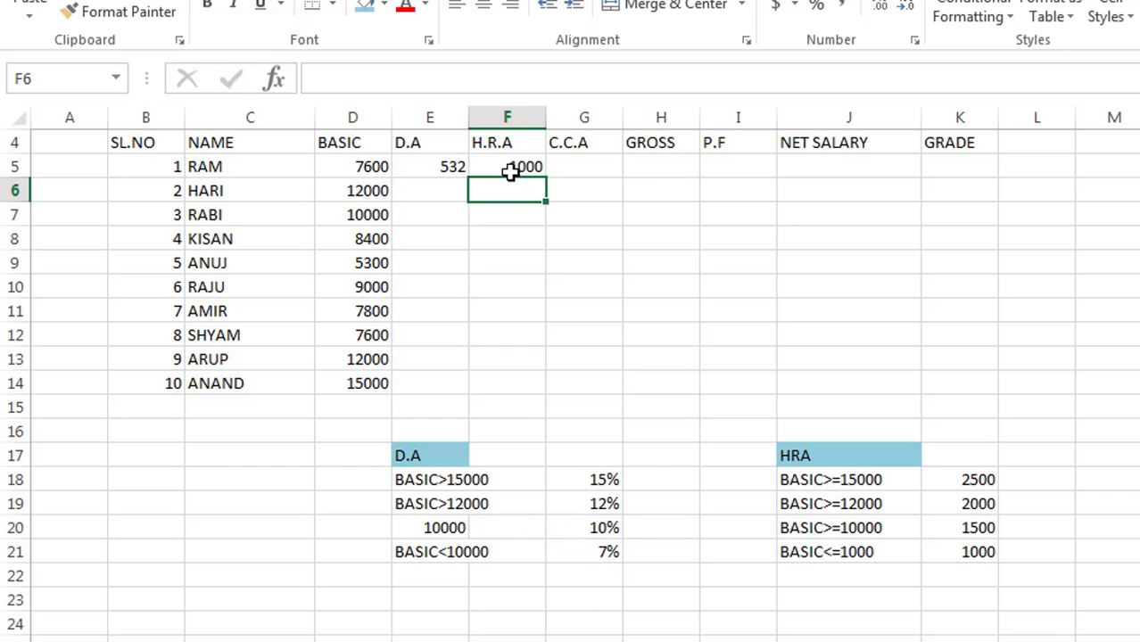
Step: Type the heading C.C.A in M17 and give it a blue fill
{"action": "left_click", "coordinate": [593, 158]}
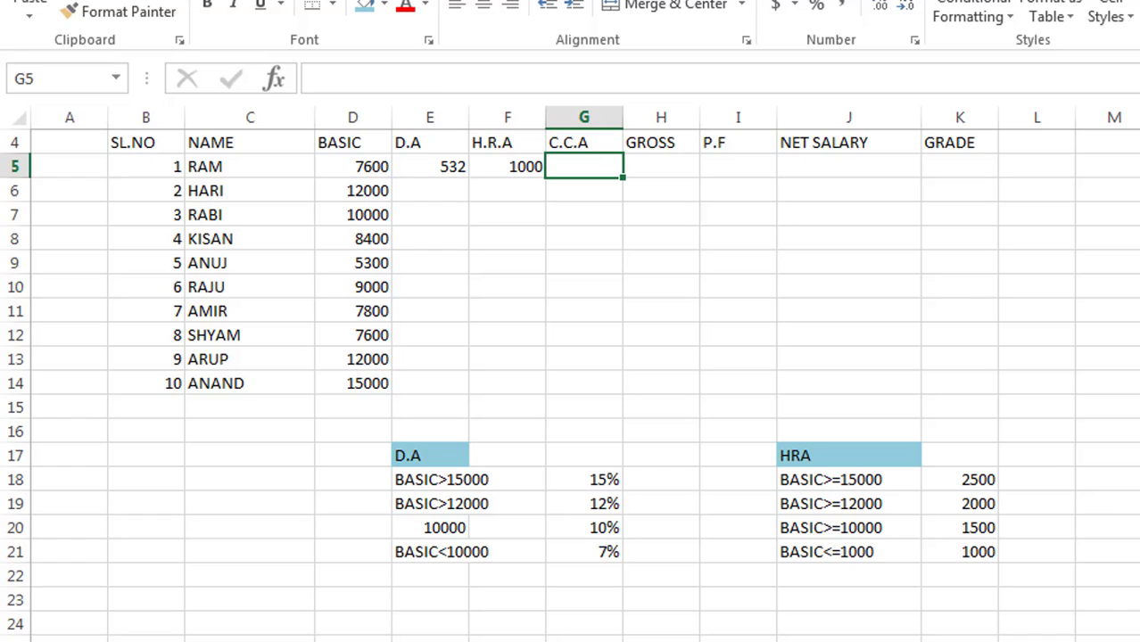
{"action": "left_click", "coordinate": [1099, 454]}
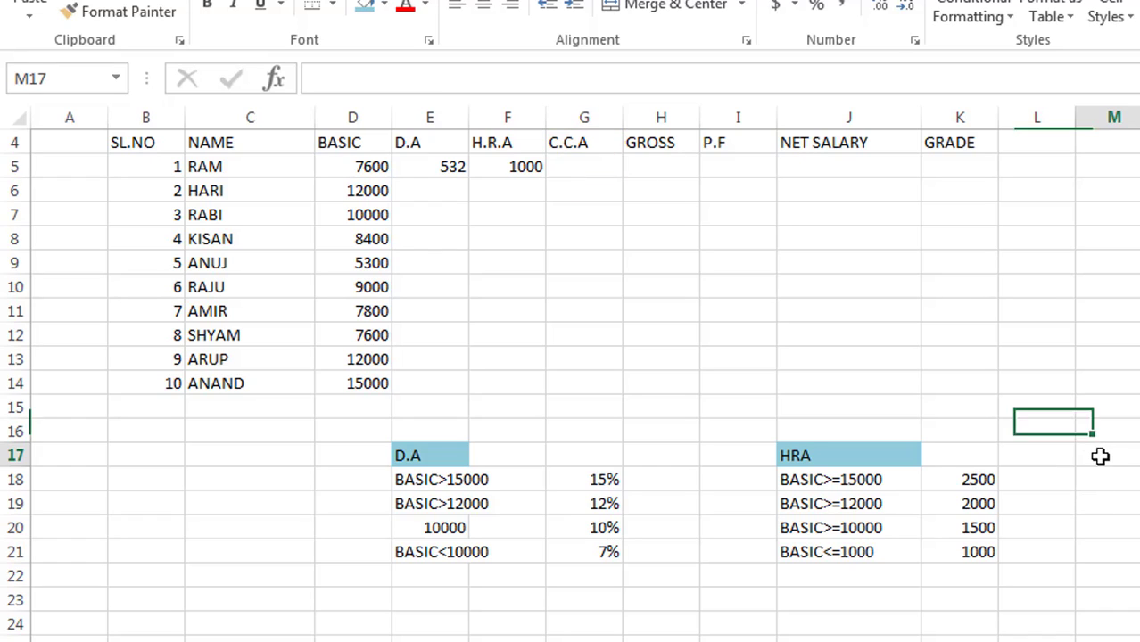
{"action": "type", "text": "c"}
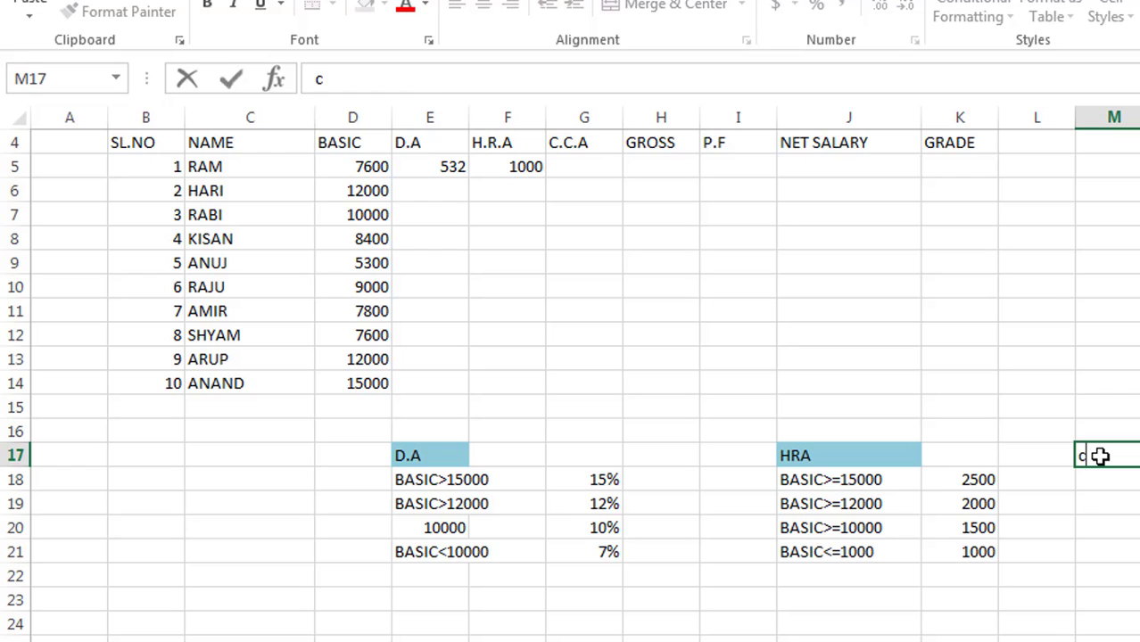
{"action": "key", "text": "BackSpace"}
{"action": "type", "text": "C.C."}
{"action": "type", "text": "A"}
{"action": "left_click", "coordinate": [1111, 477]}
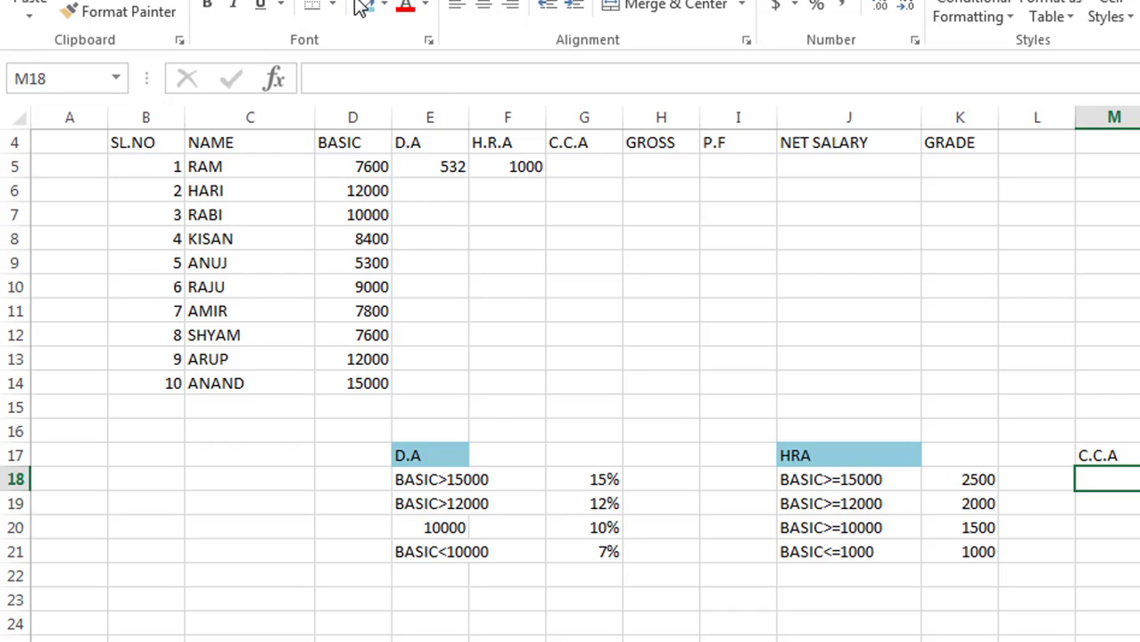
{"action": "left_click", "coordinate": [362, 6]}
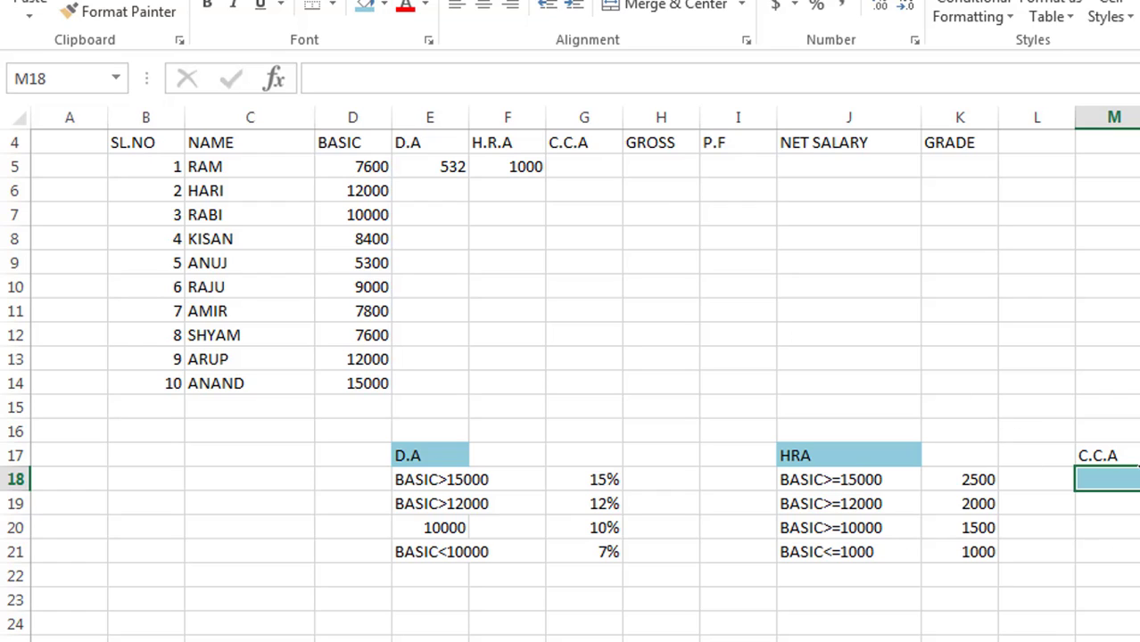
{"action": "left_click", "coordinate": [1115, 455]}
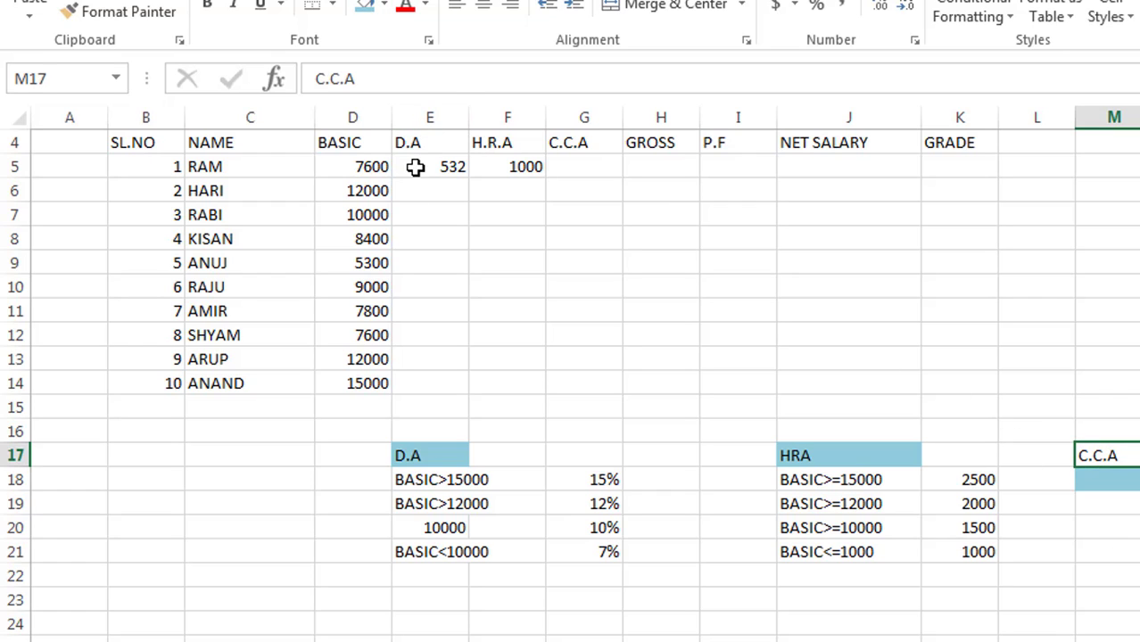
{"action": "key", "text": "ctrl+z"}
{"action": "left_click", "coordinate": [1128, 455]}
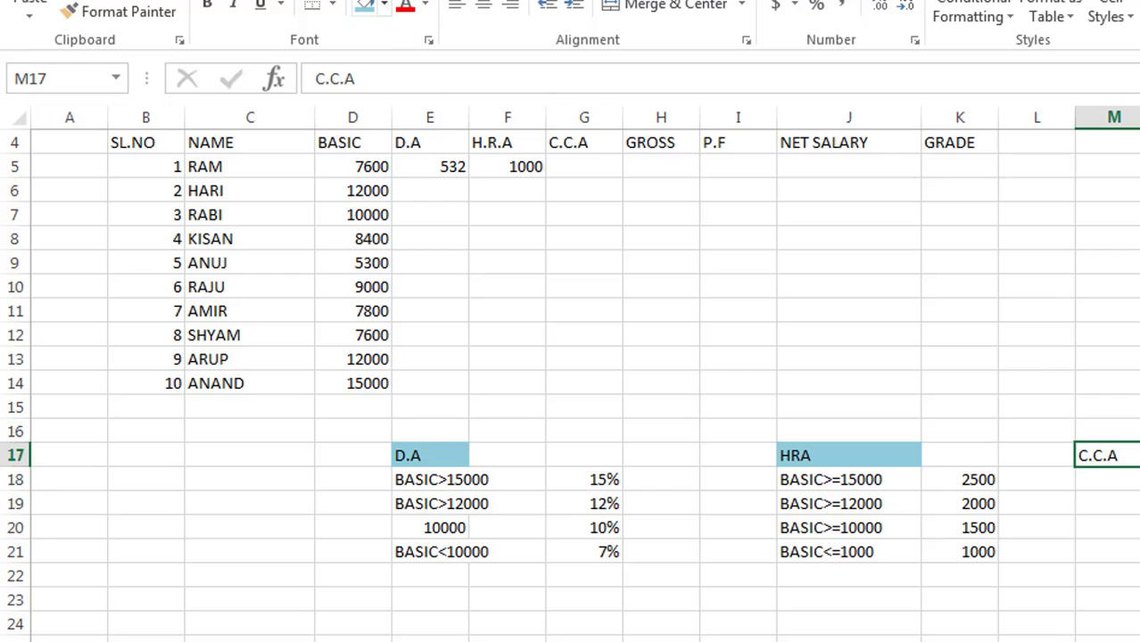
{"action": "left_click", "coordinate": [369, 6]}
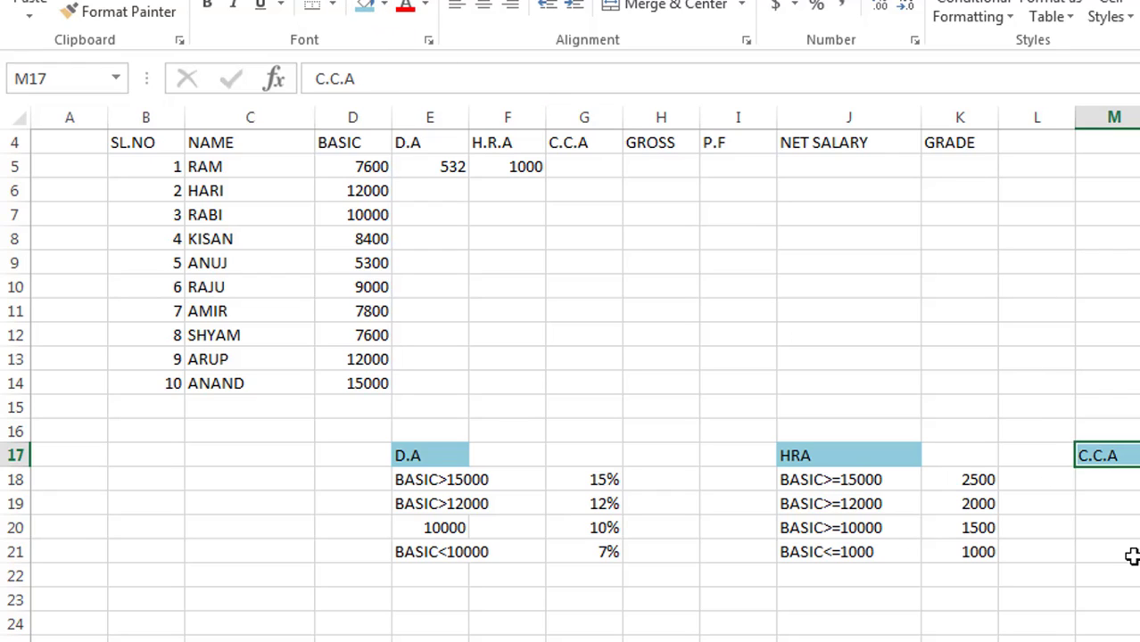
Step: Enter the first C.C.A tiers: BASIC>=15000 pays 1200 and BASIC>=12000 pays 850
{"action": "left_click", "coordinate": [1119, 480]}
{"action": "type", "text": "BA"}
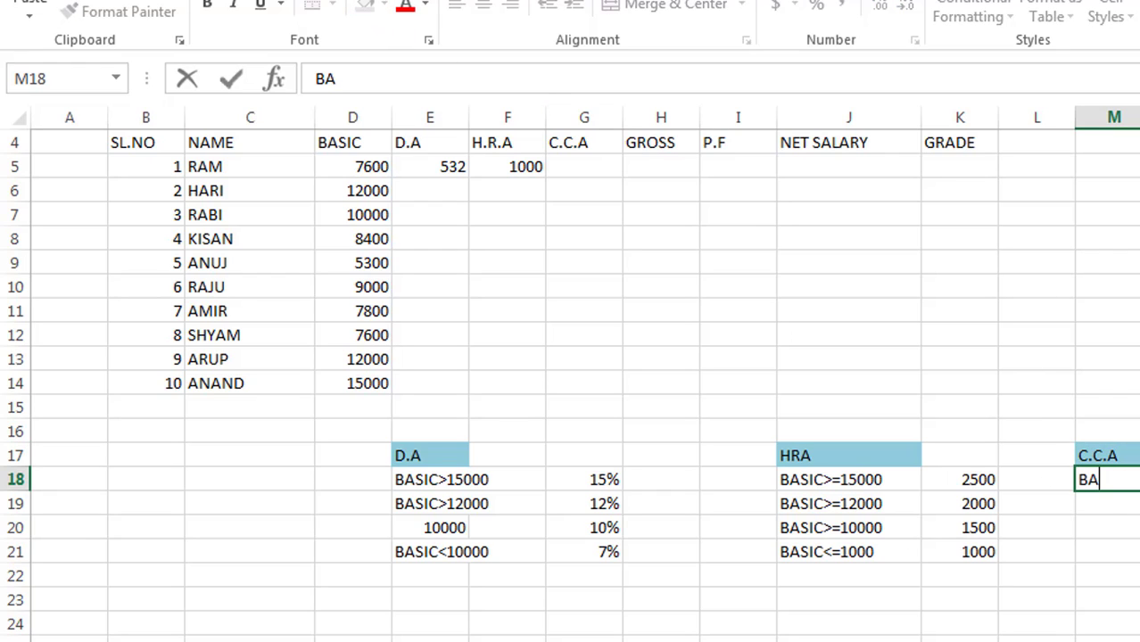
{"action": "type", "text": "C"}
{"action": "key", "text": "BackSpace"}
{"action": "type", "text": "SIC"}
{"action": "type", "text": ">="}
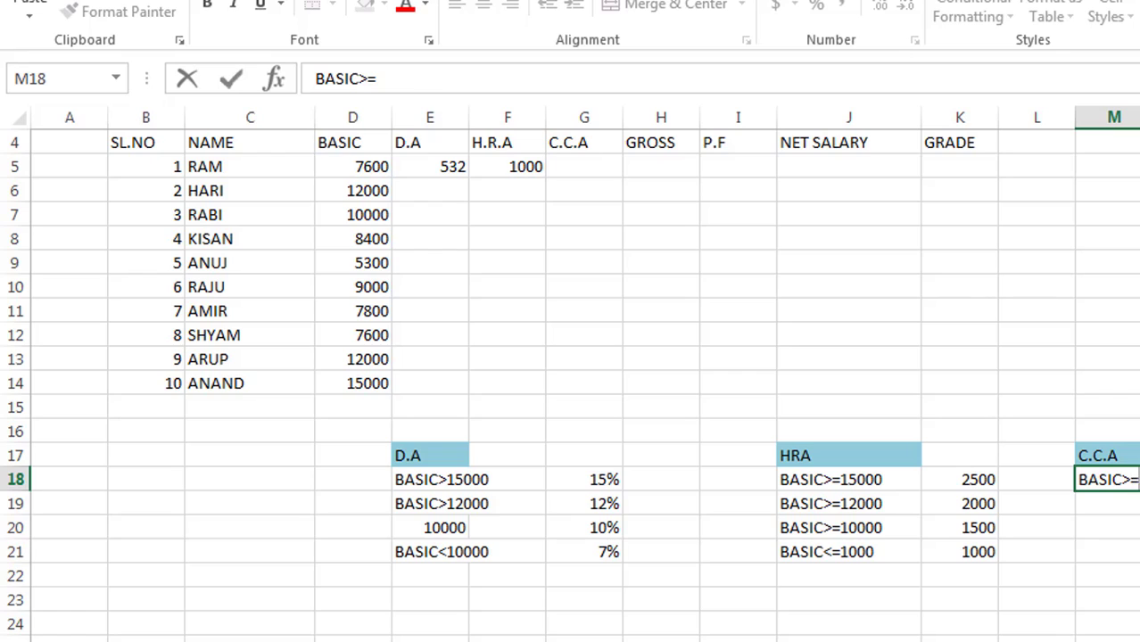
{"action": "type", "text": "1500"}
{"action": "type", "text": "0"}
{"action": "key", "text": "Tab"}
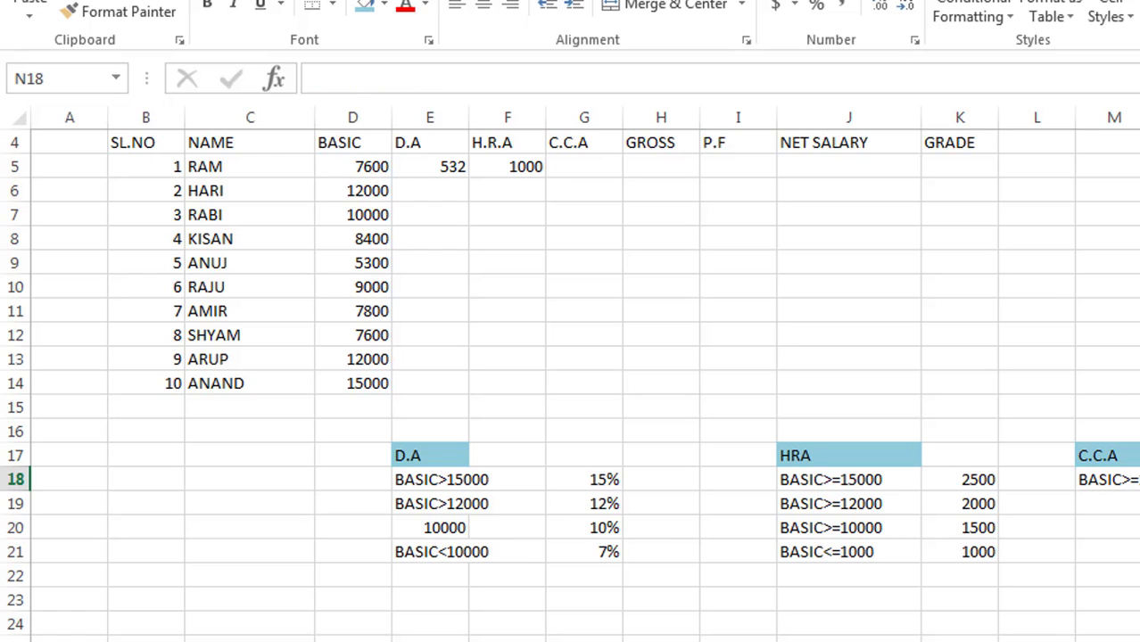
{"action": "key", "text": "Tab"}
{"action": "type", "text": "1200"}
{"action": "key", "text": "Return"}
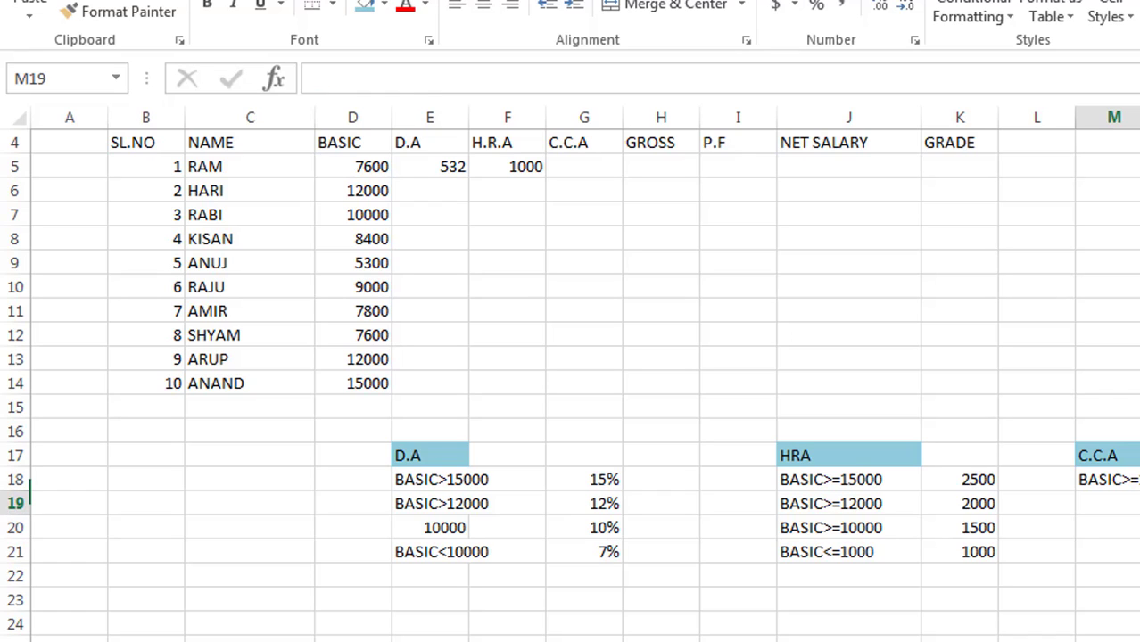
{"action": "type", "text": "BASIC>="}
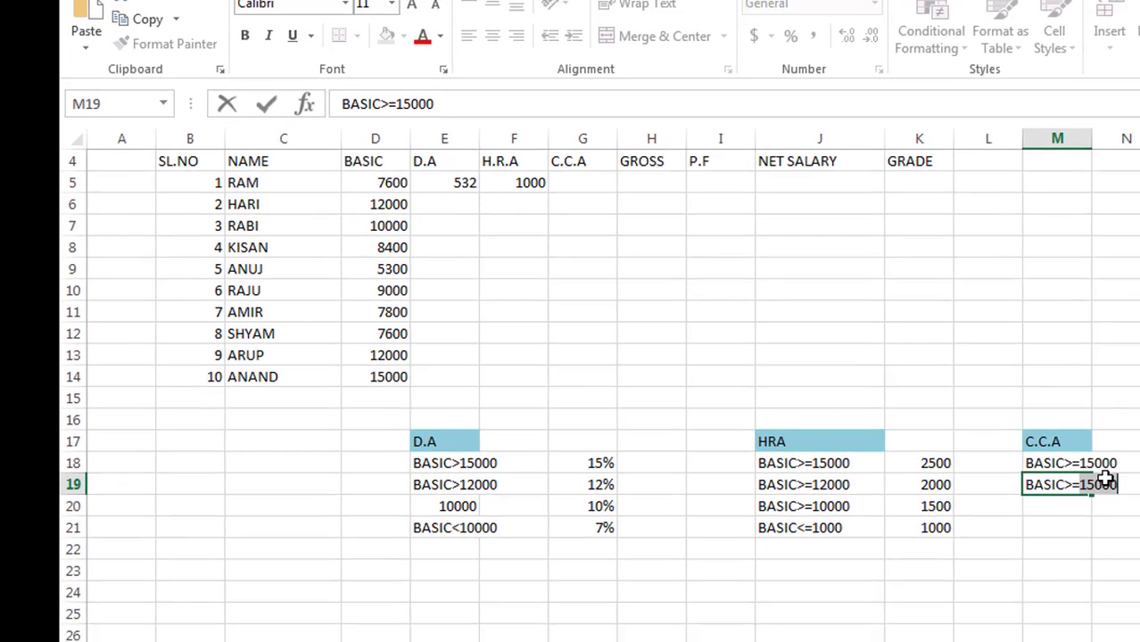
{"action": "type", "text": "1200"}
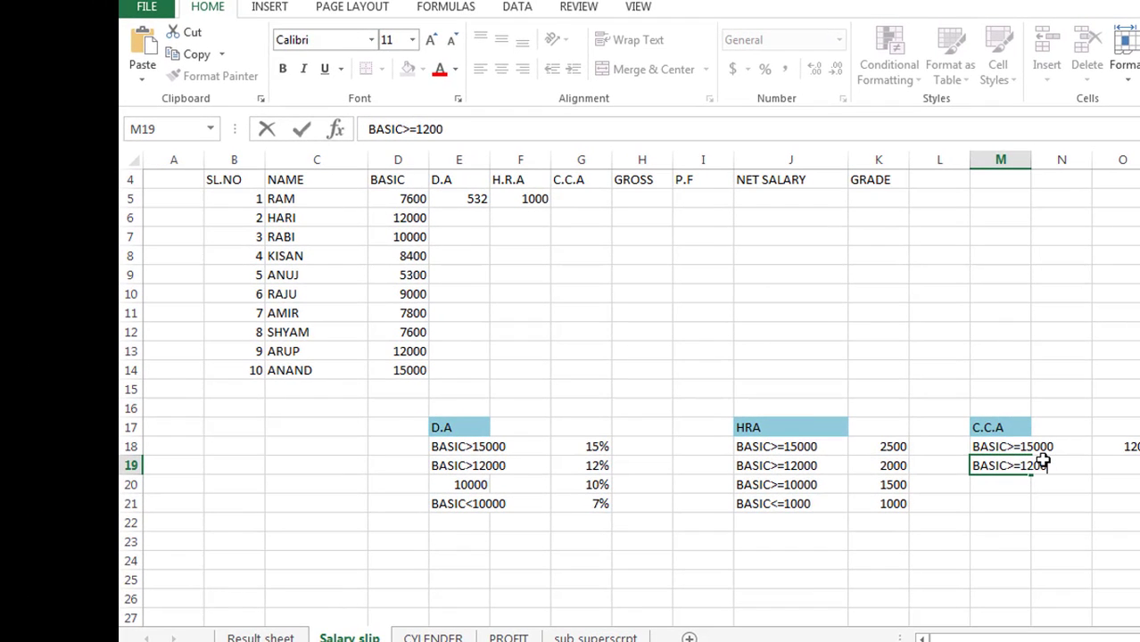
{"action": "type", "text": "0"}
{"action": "left_click", "coordinate": [1043, 461]}
{"action": "key", "text": "Tab"}
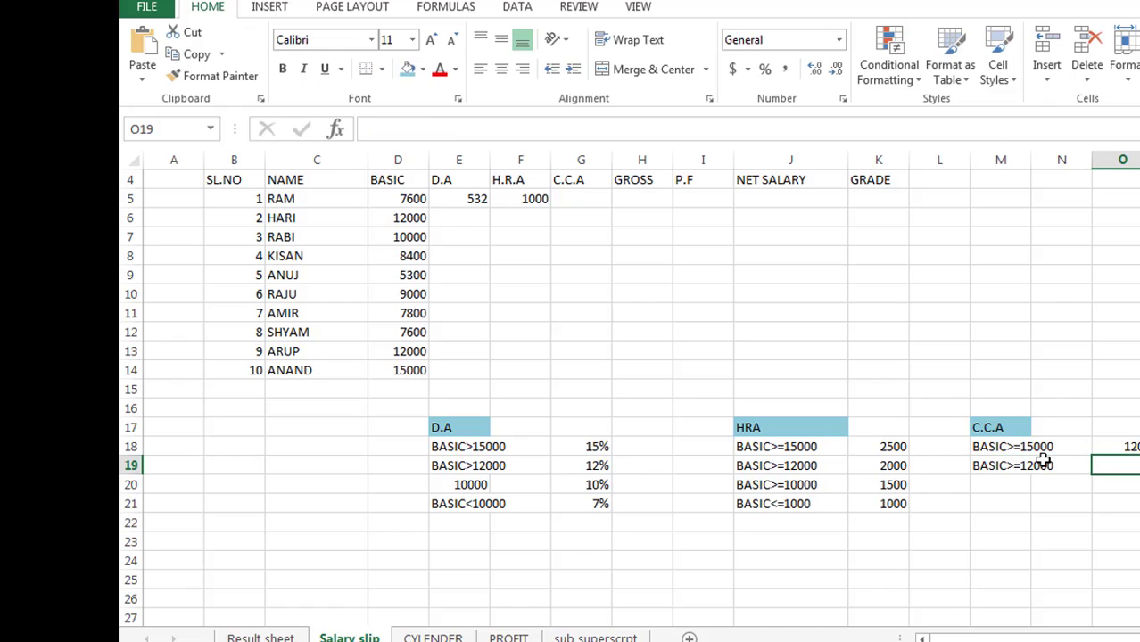
{"action": "type", "text": "8"}
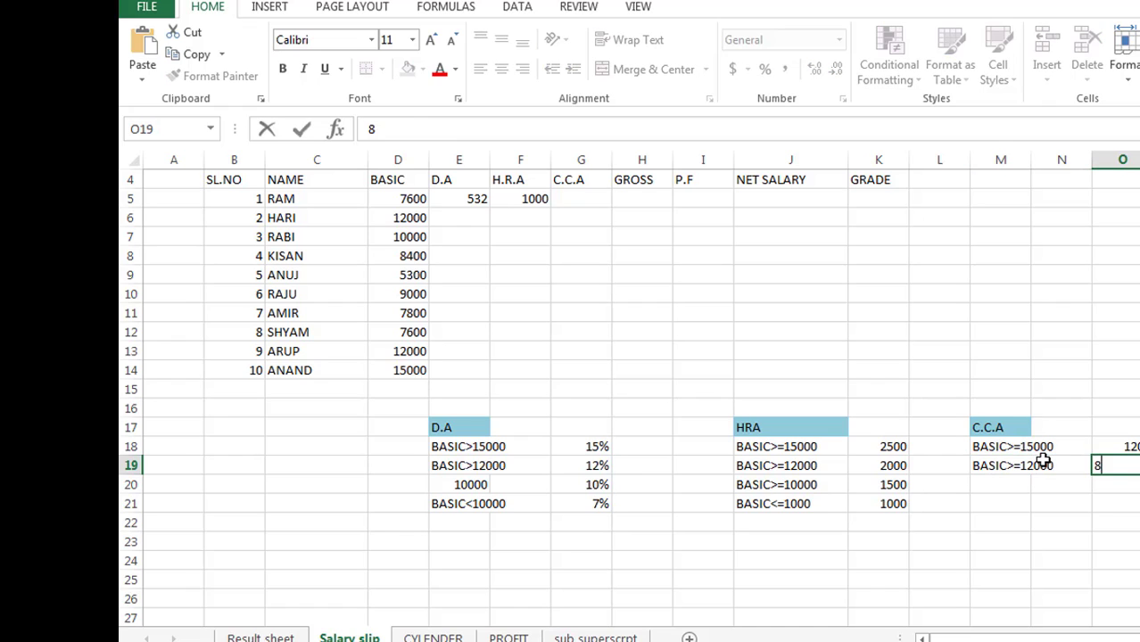
{"action": "type", "text": "50"}
{"action": "key", "text": "Return"}
Step: Add tiers BASIC>=10000 paying 600 and BASIC<=10000 paying 450, with 450 in column O
{"action": "type", "text": "B"}
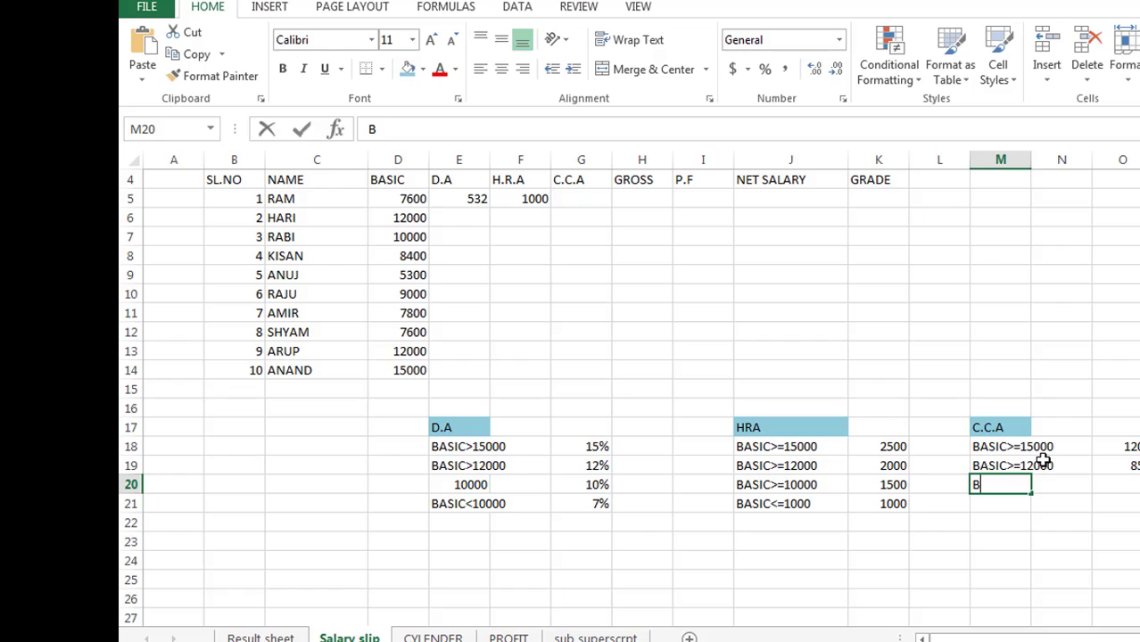
{"action": "type", "text": "ASIC>"}
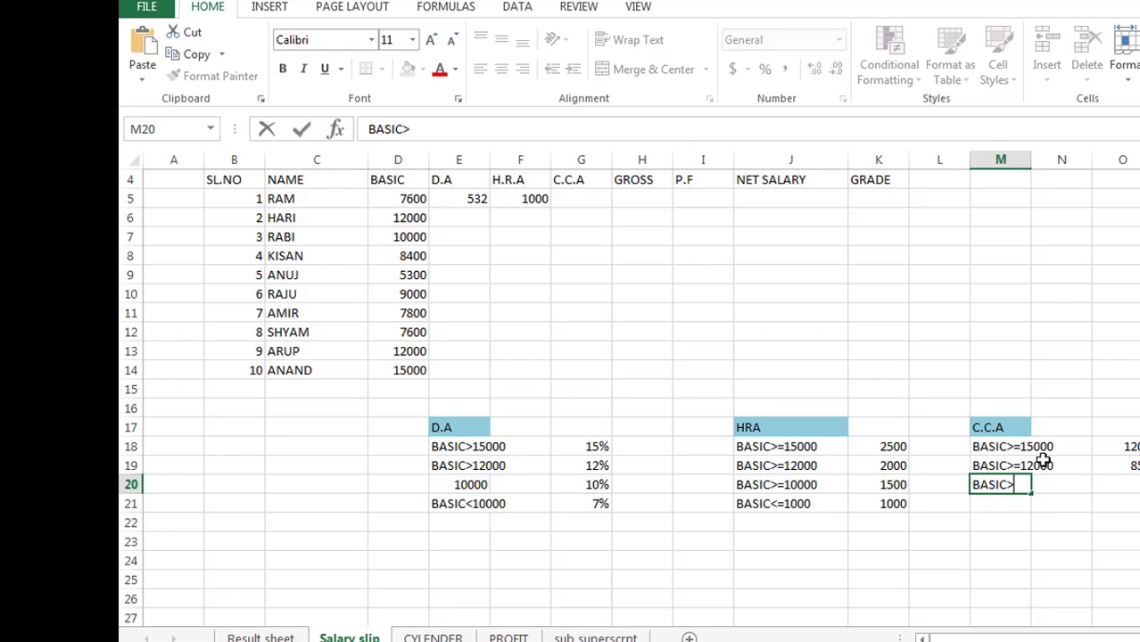
{"action": "type", "text": "=1000"}
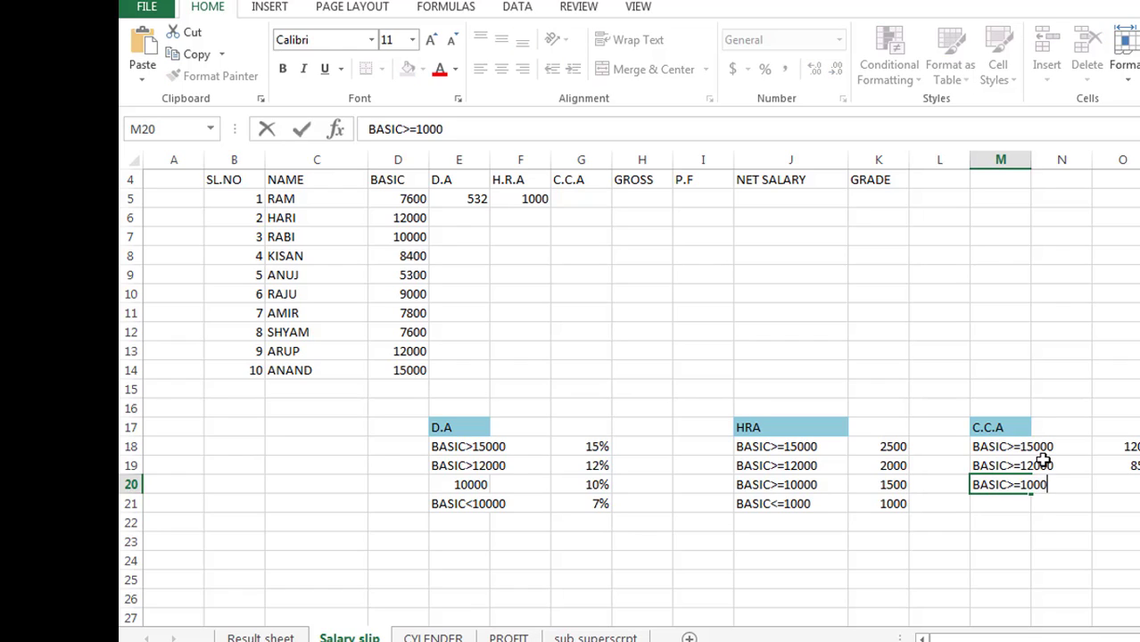
{"action": "type", "text": "0"}
{"action": "key", "text": "Tab"}
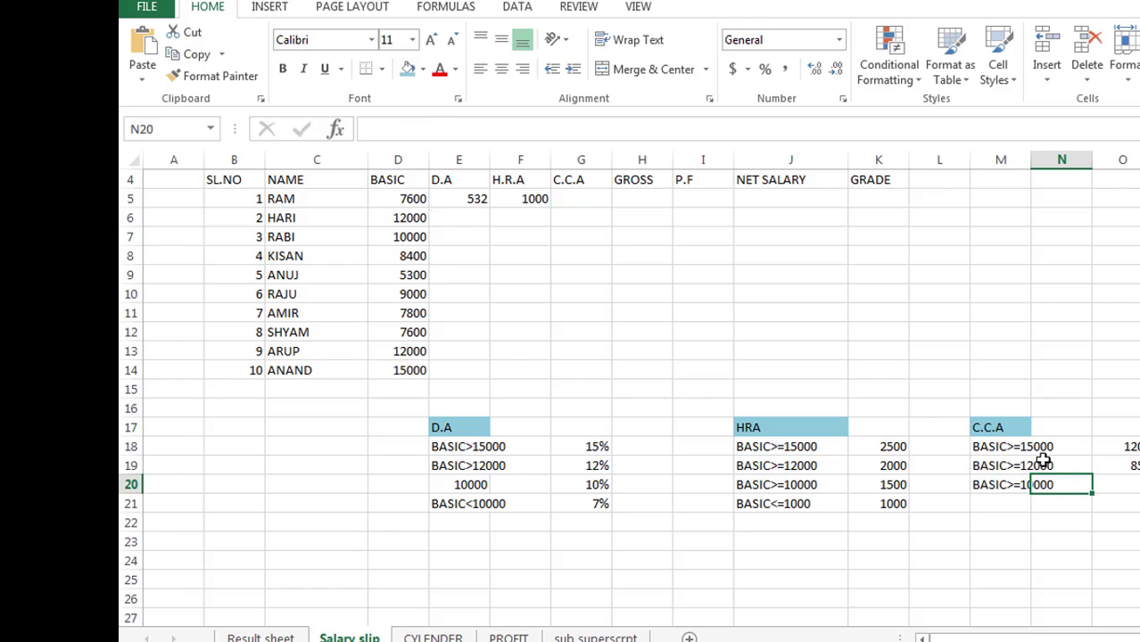
{"action": "type", "text": "600"}
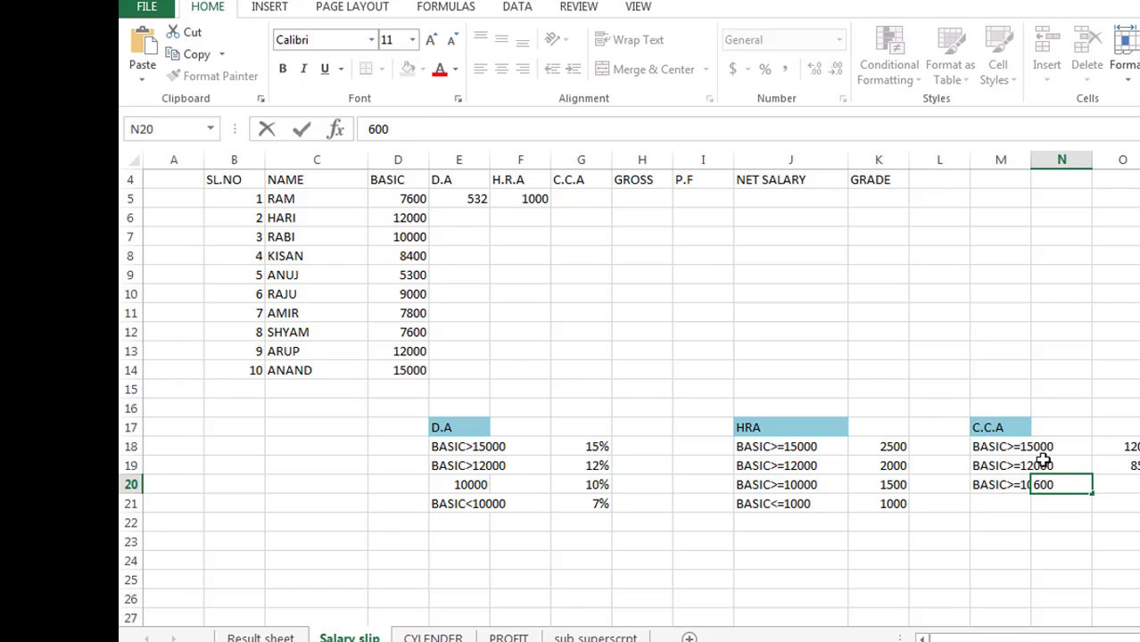
{"action": "key", "text": "BackSpace"}
{"action": "key", "text": "BackSpace"}
{"action": "key", "text": "BackSpace"}
{"action": "key", "text": "Tab"}
{"action": "type", "text": "60"}
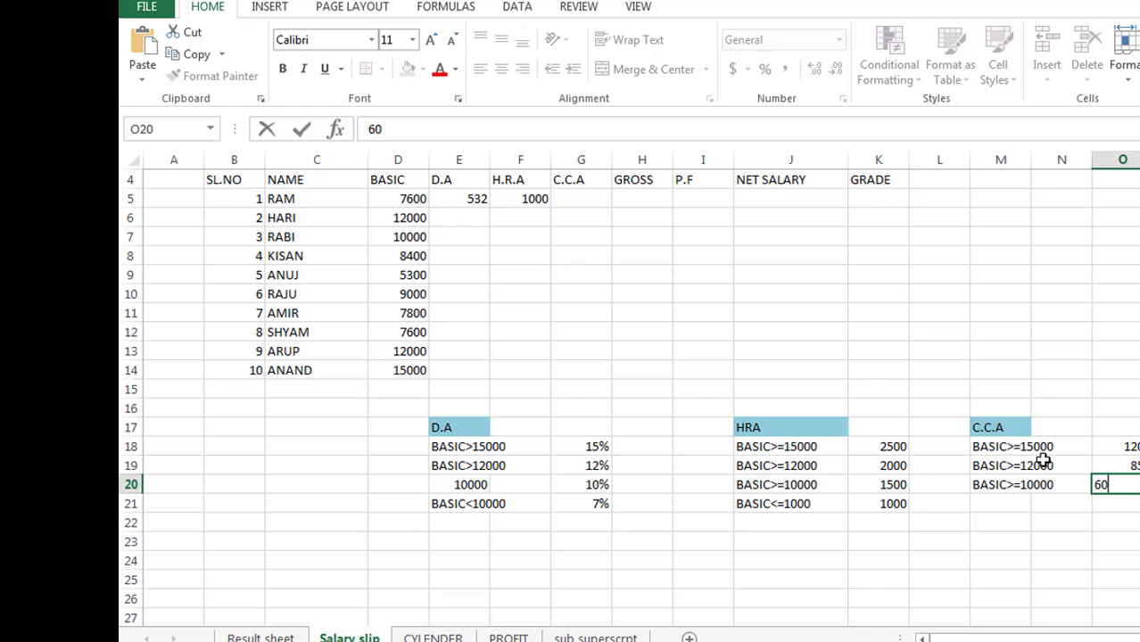
{"action": "type", "text": "0"}
{"action": "key", "text": "Return"}
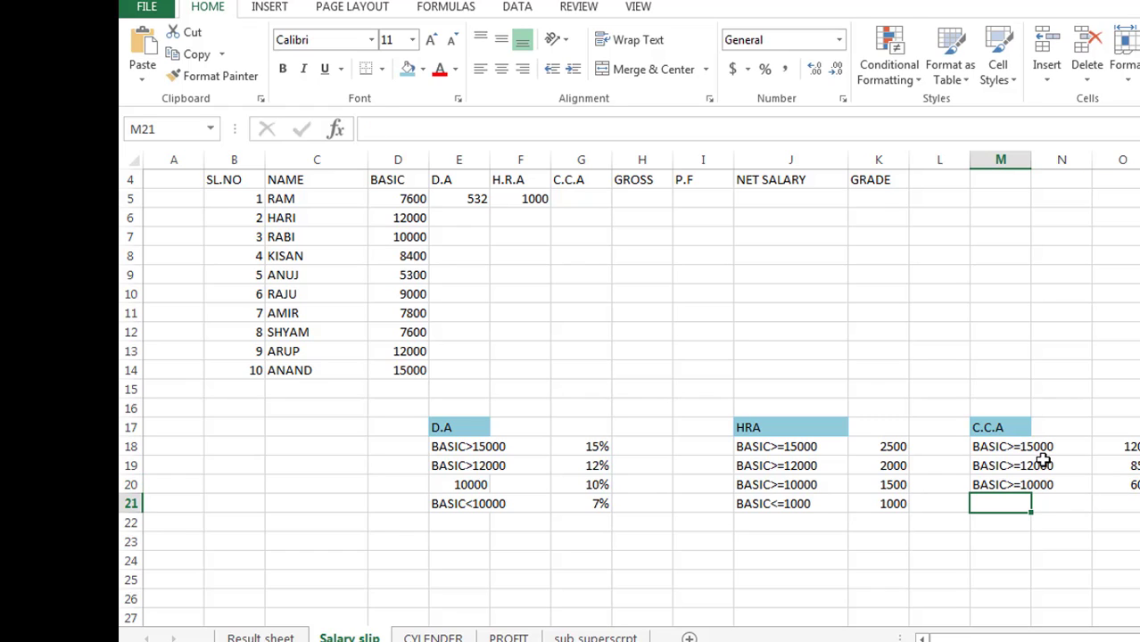
{"action": "type", "text": "BASIC"}
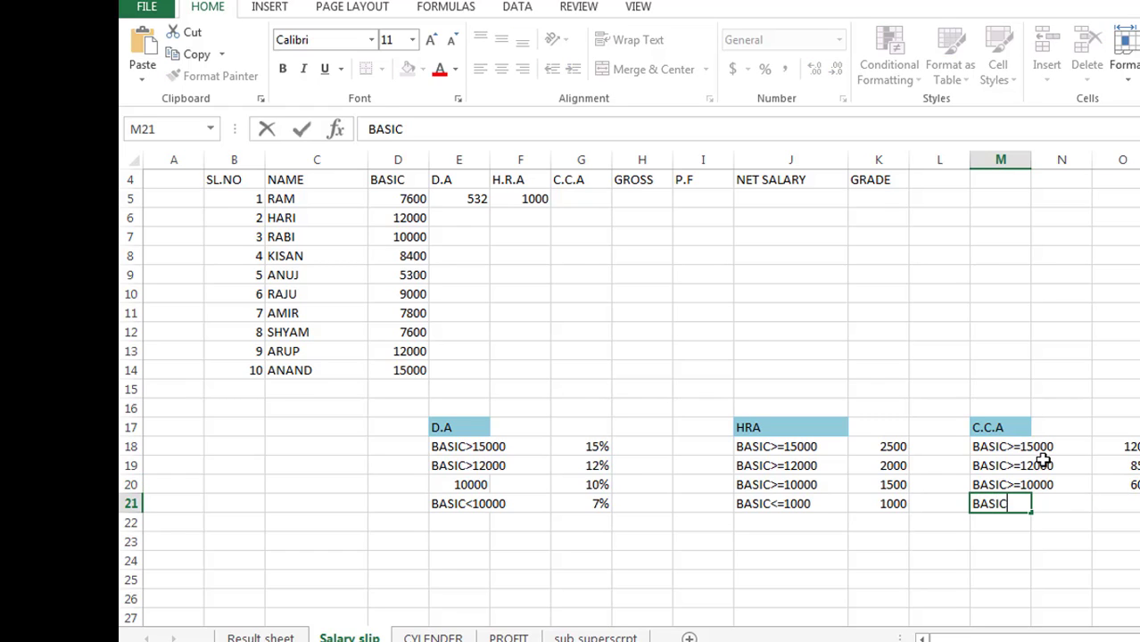
{"action": "type", "text": "<="}
{"action": "type", "text": "10000"}
{"action": "key", "text": "Tab"}
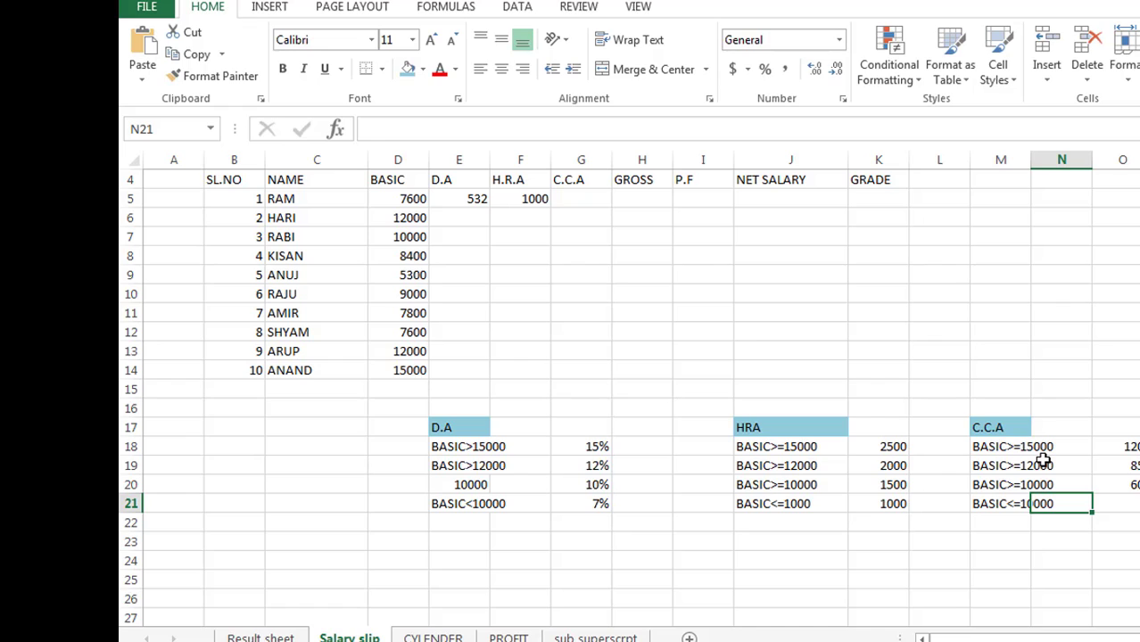
{"action": "type", "text": "450"}
{"action": "key", "text": "Return"}
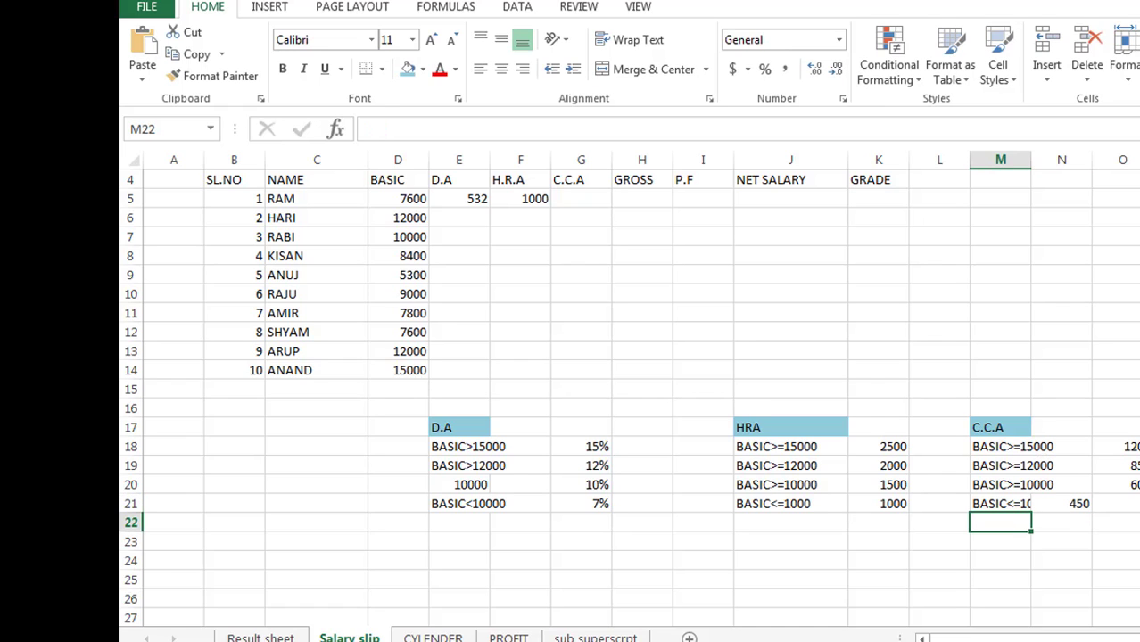
{"action": "left_click", "coordinate": [1081, 505]}
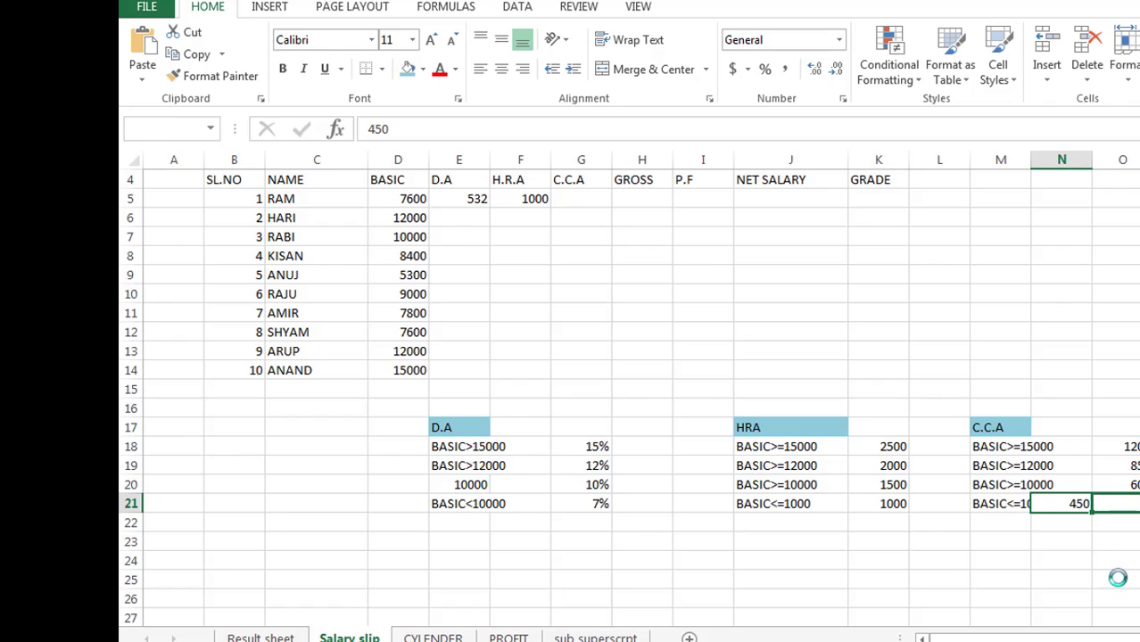
{"action": "left_click_drag", "start_coordinate": [1093, 518], "coordinate": [1119, 509]}
Step: Enter =IF(D5>=15000,1200,IF(D5>=12000,850,IF(D5>=10000,600,450))) in G5 for RAM's C.C.A
{"action": "left_click", "coordinate": [578, 198]}
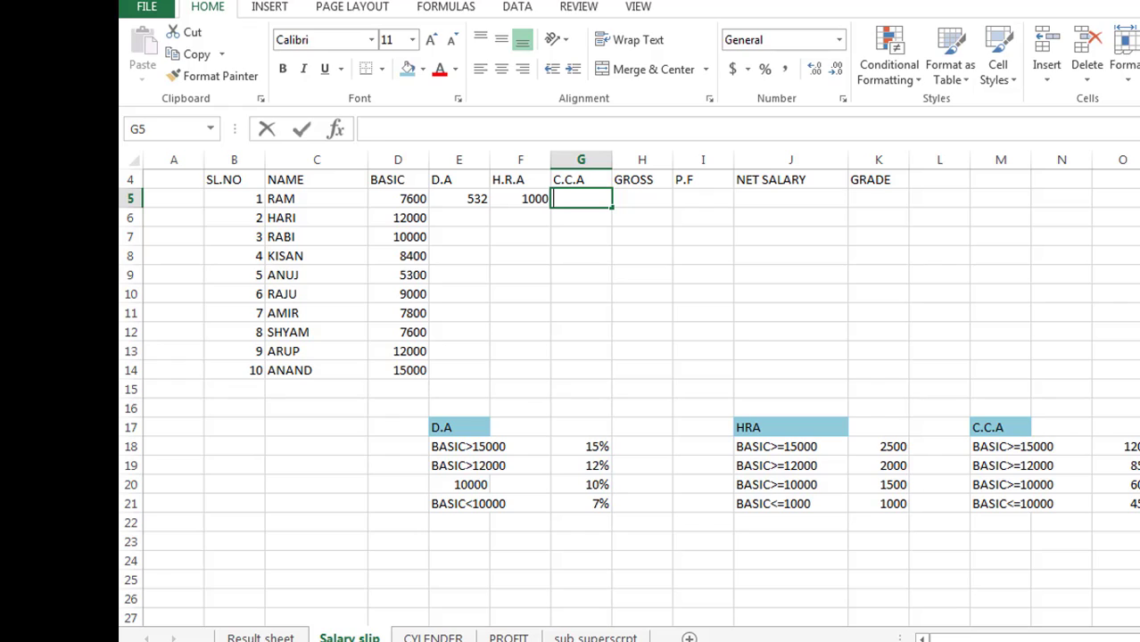
{"action": "type", "text": "=IF"}
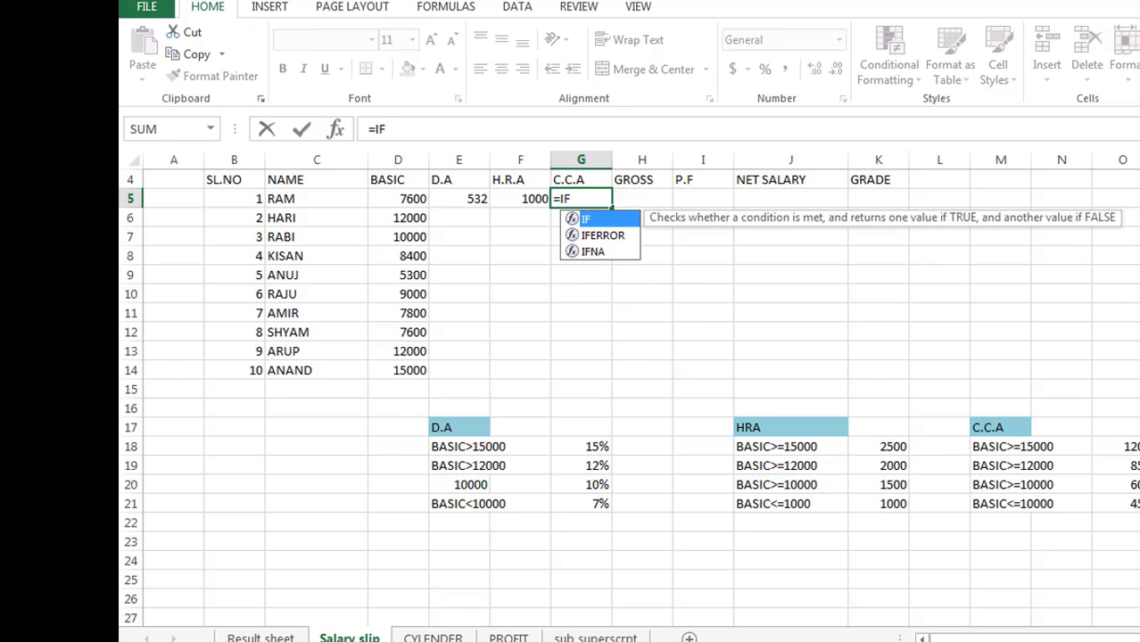
{"action": "type", "text": "("}
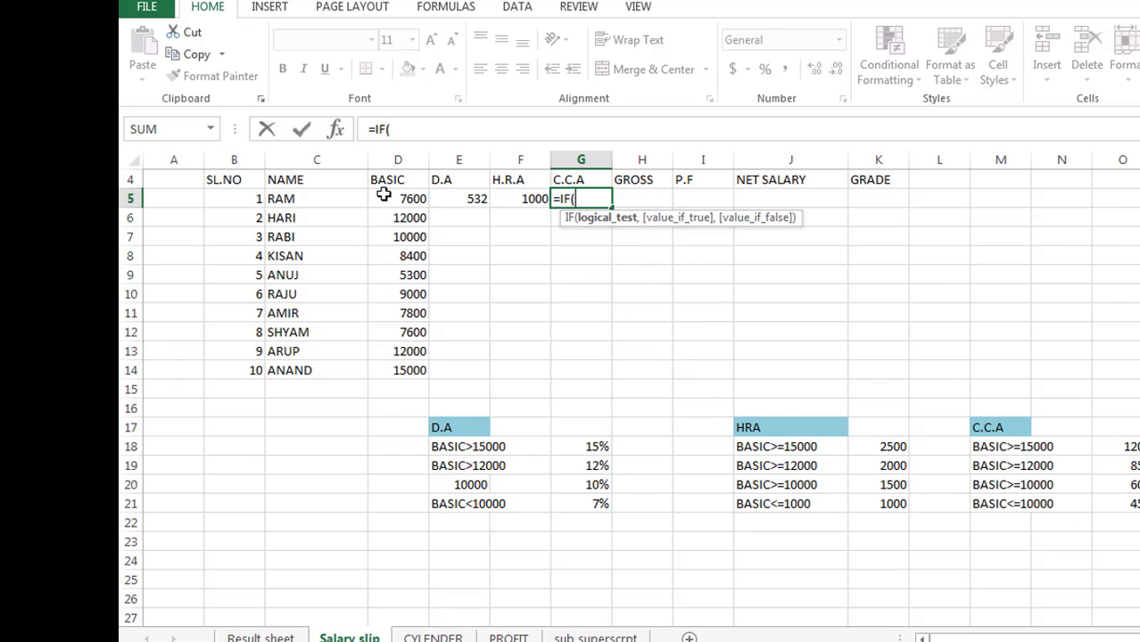
{"action": "left_click", "coordinate": [383, 196]}
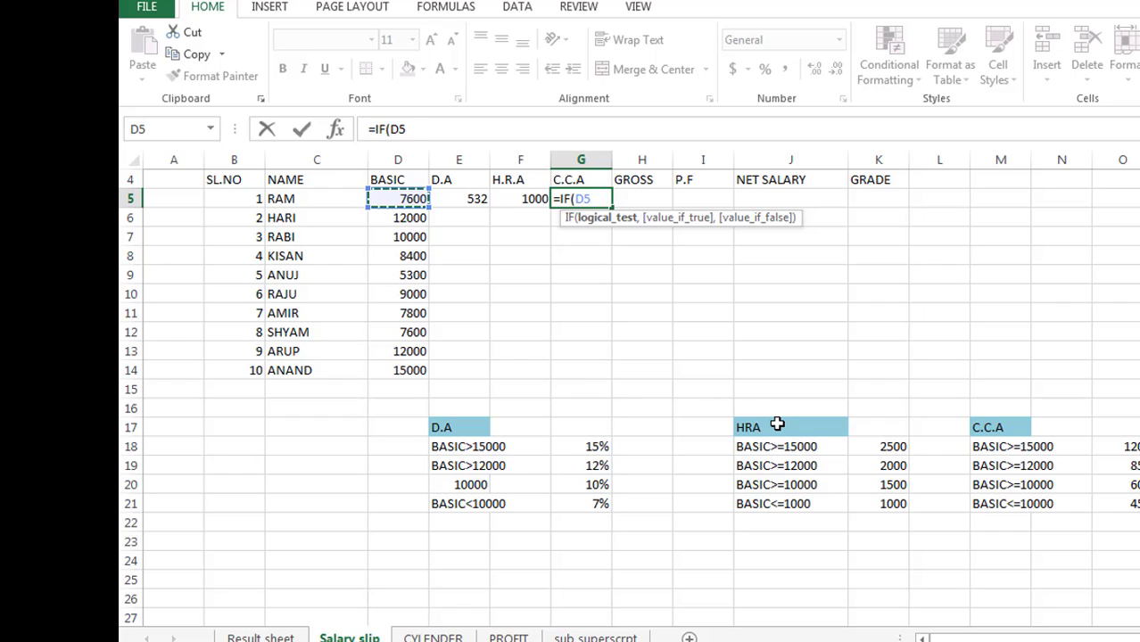
{"action": "type", "text": ">"}
{"action": "type", "text": "="}
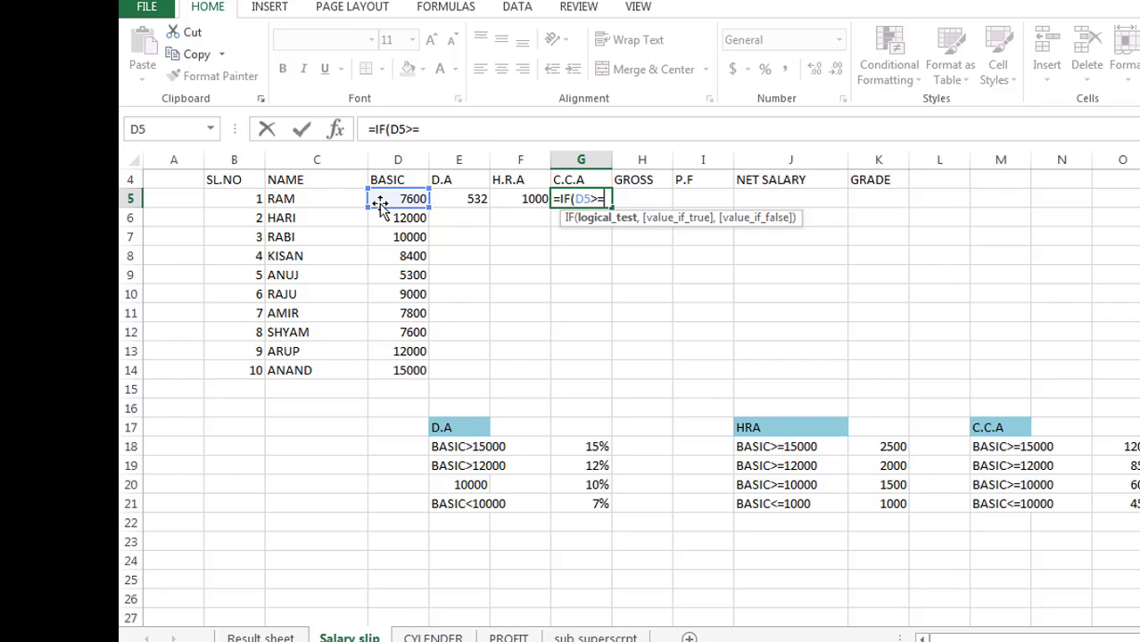
{"action": "type", "text": "15000"}
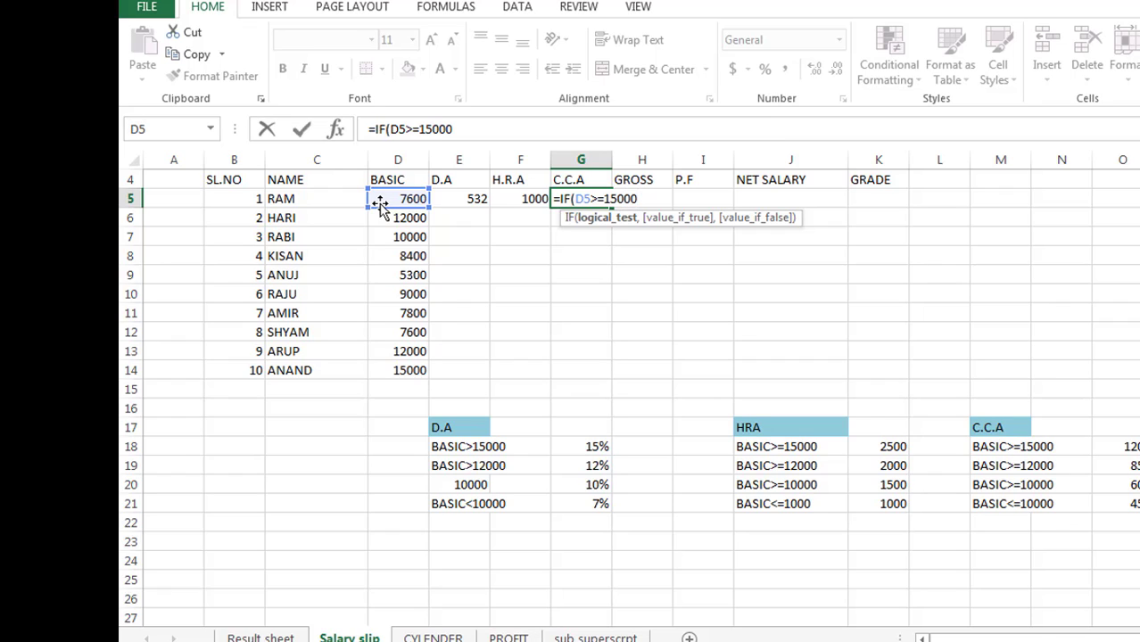
{"action": "type", "text": ","}
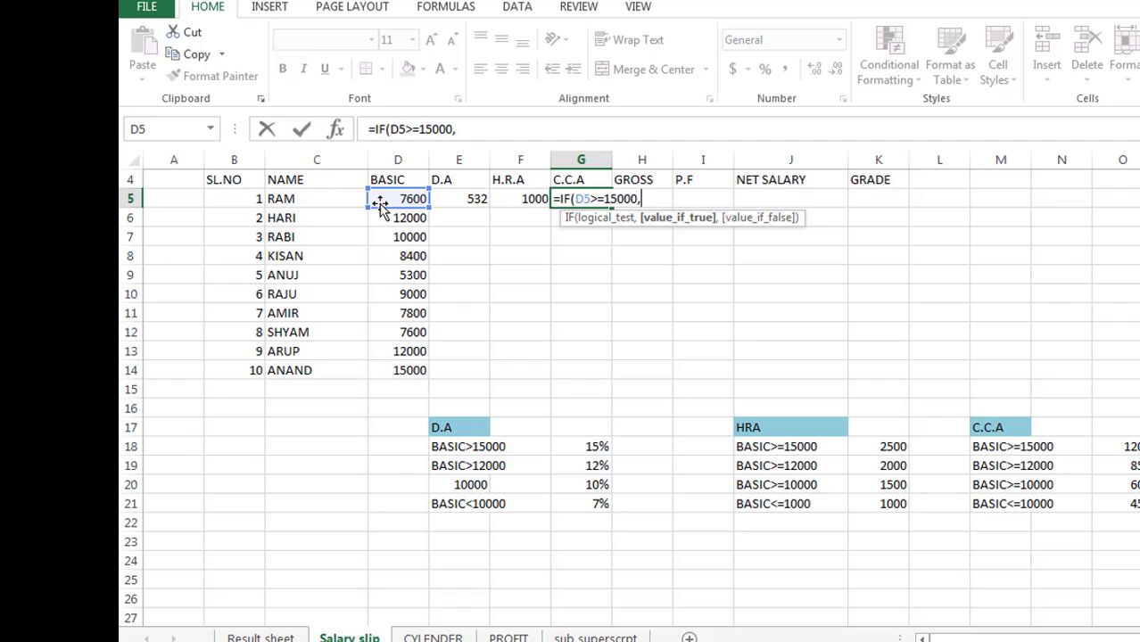
{"action": "type", "text": "1200"}
{"action": "type", "text": ",IF"}
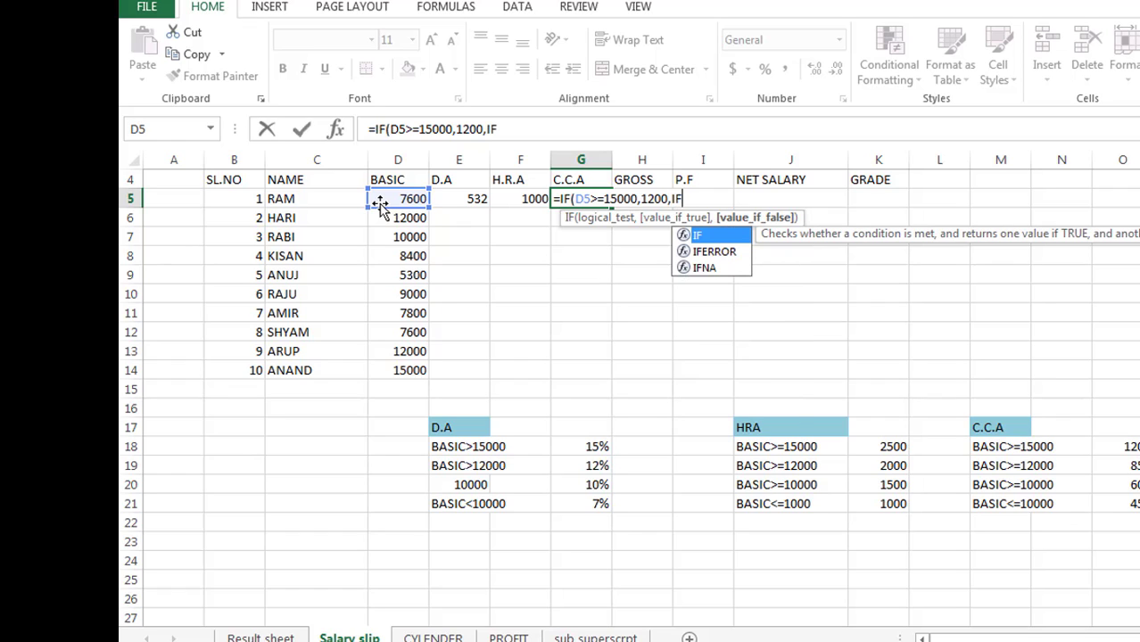
{"action": "type", "text": "("}
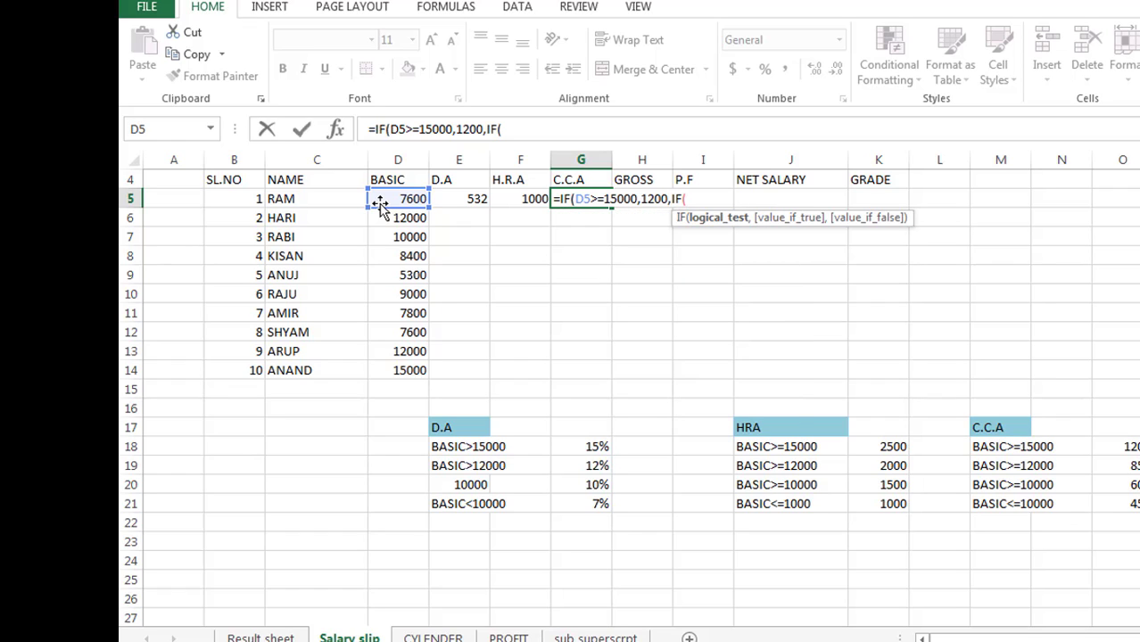
{"action": "left_click", "coordinate": [380, 203]}
{"action": "type", "text": ">"}
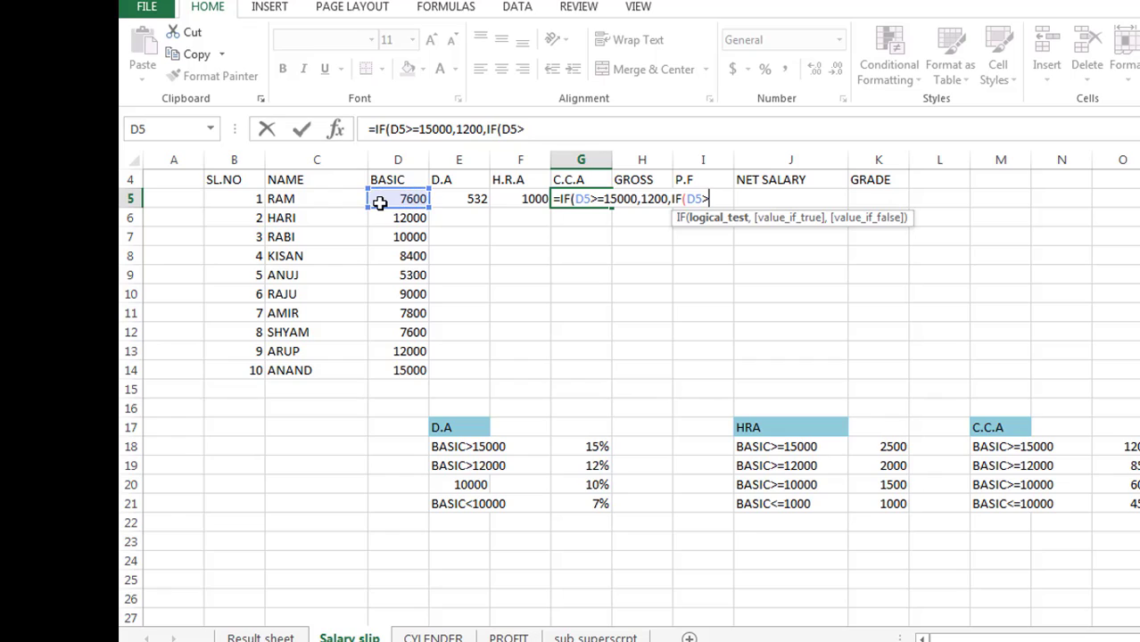
{"action": "type", "text": "="}
{"action": "type", "text": "12000"}
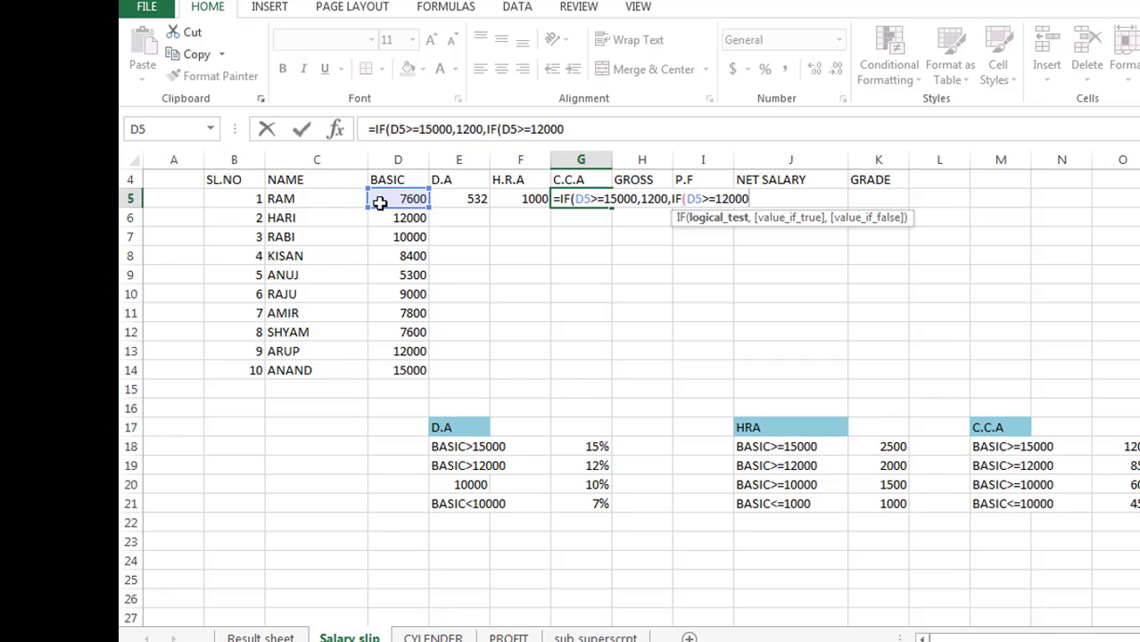
{"action": "type", "text": ","}
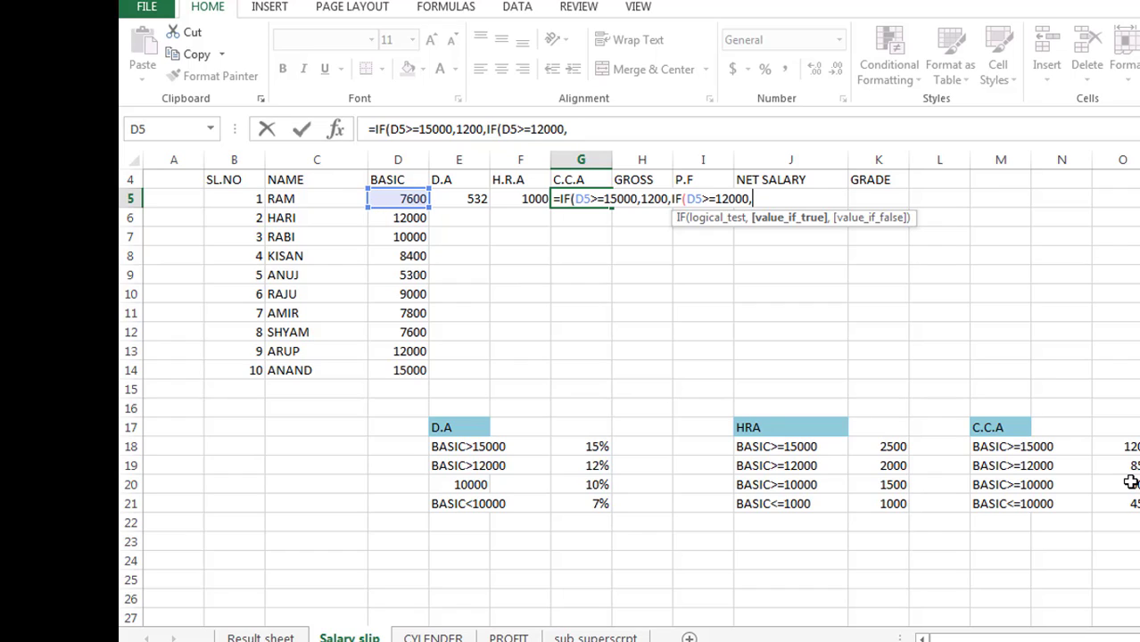
{"action": "type", "text": "850"}
{"action": "type", "text": ",I"}
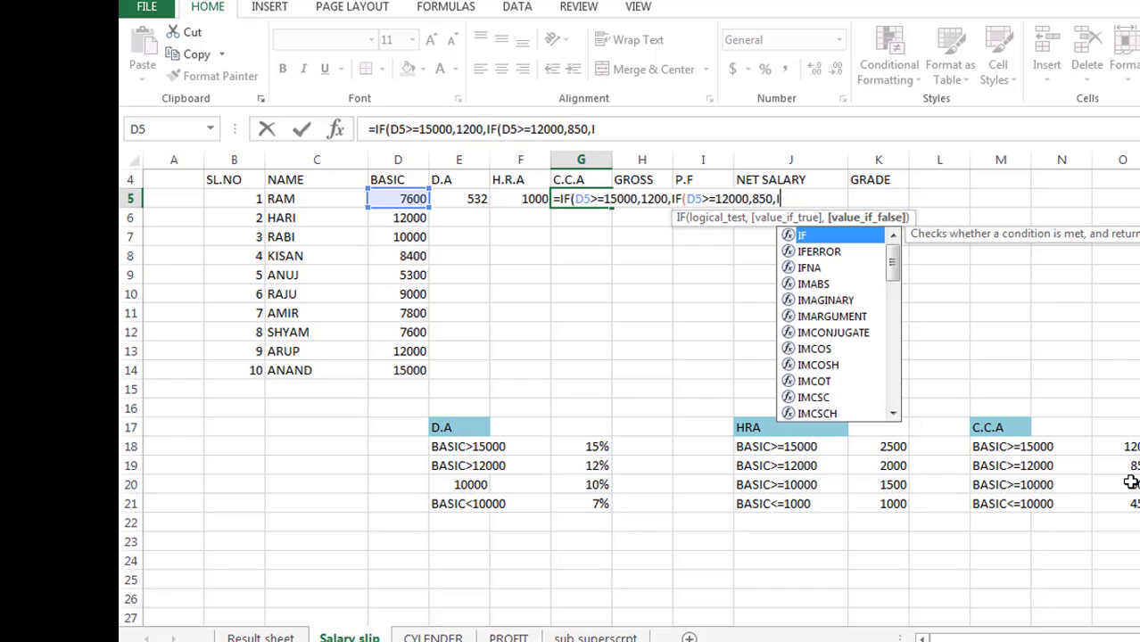
{"action": "type", "text": "F("}
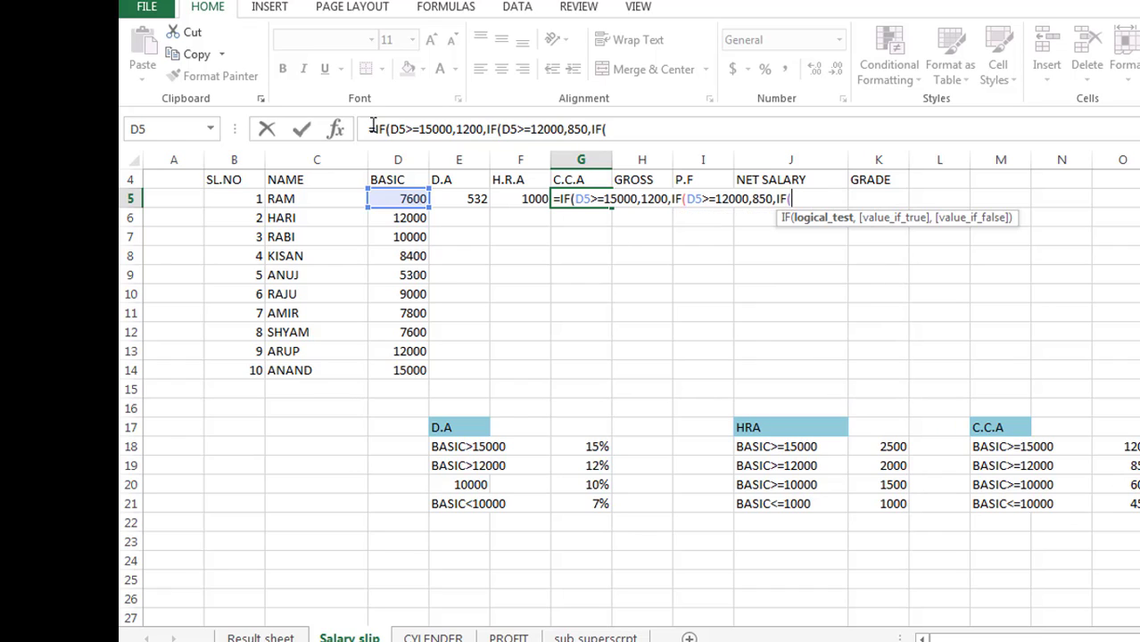
{"action": "left_click", "coordinate": [393, 199]}
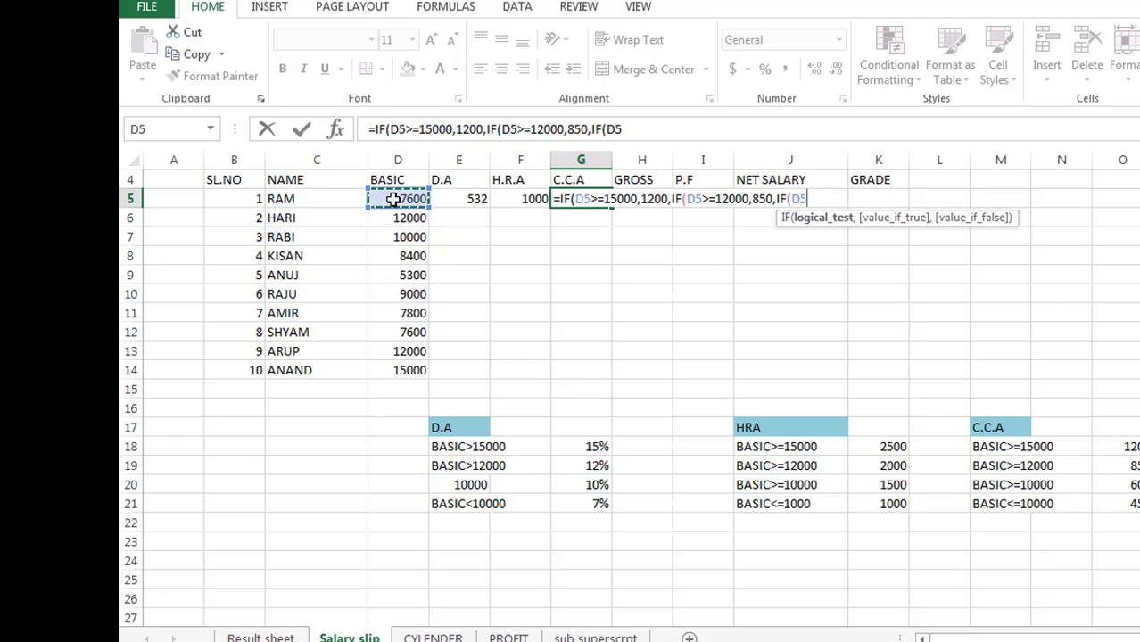
{"action": "type", "text": ">"}
{"action": "type", "text": "=10000"}
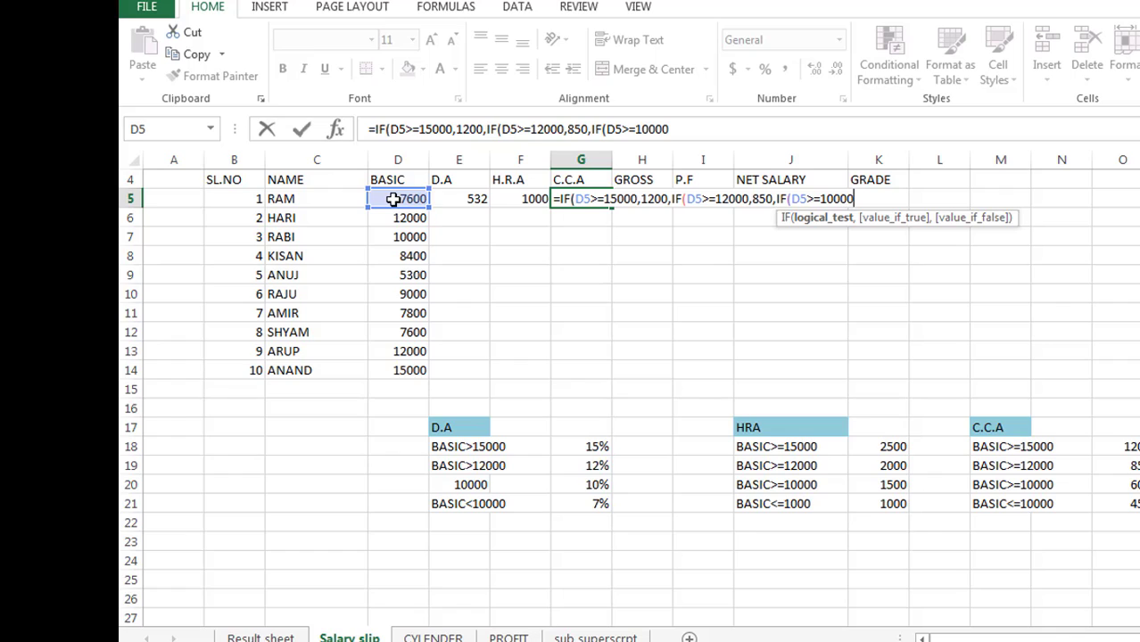
{"action": "type", "text": ",8"}
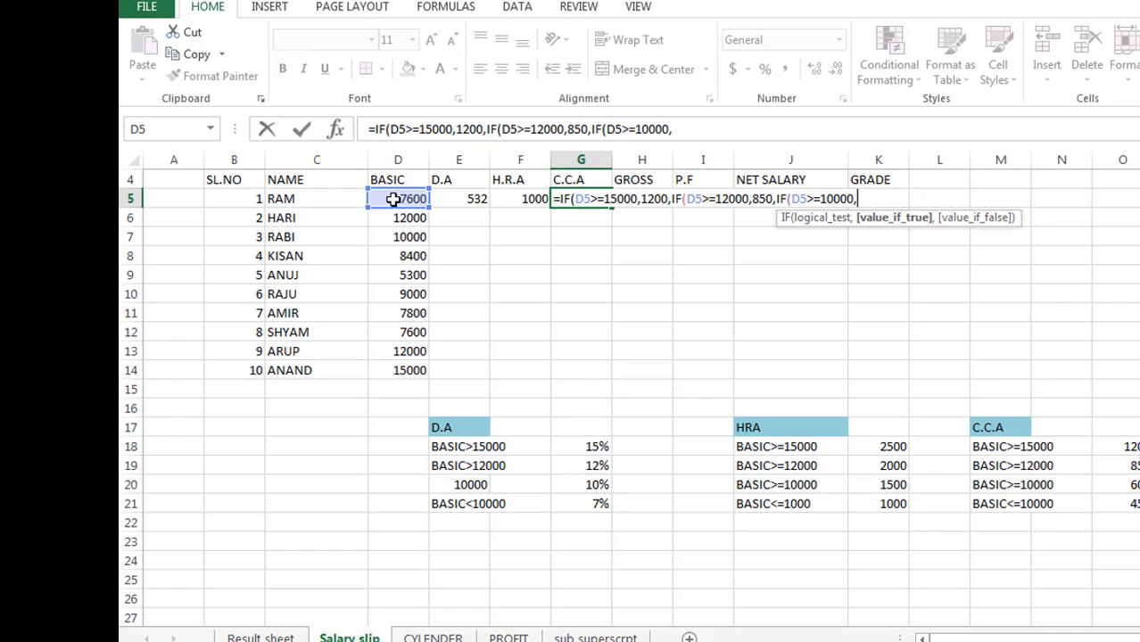
{"action": "type", "text": "50"}
{"action": "key", "text": "BackSpace"}
{"action": "type", "text": "00"}
{"action": "type", "text": ",450"}
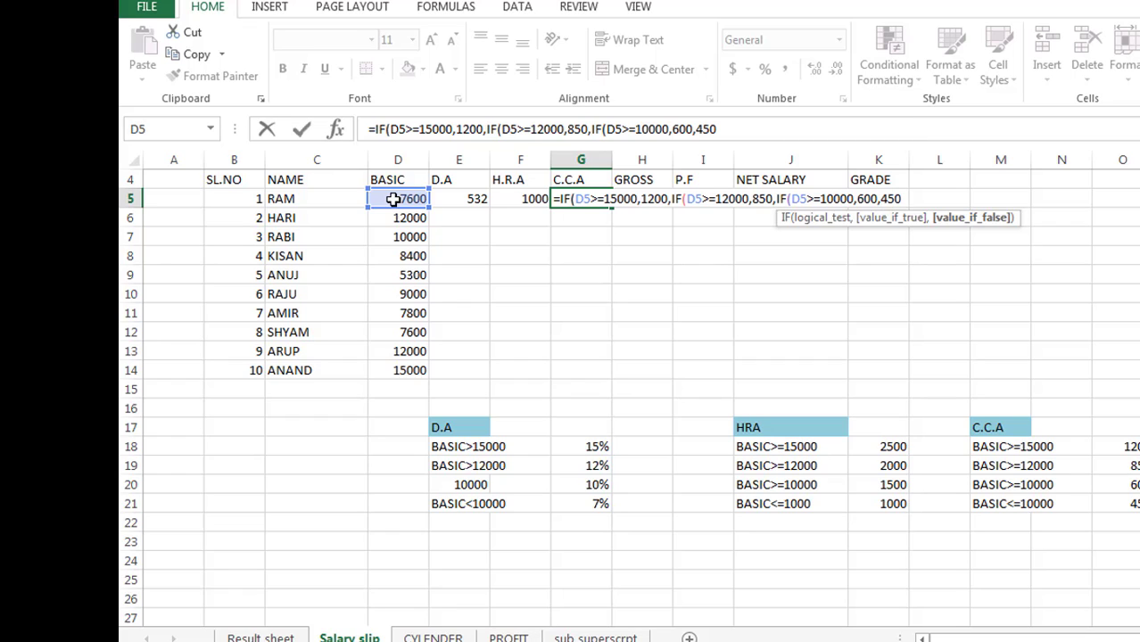
{"action": "type", "text": ")))"}
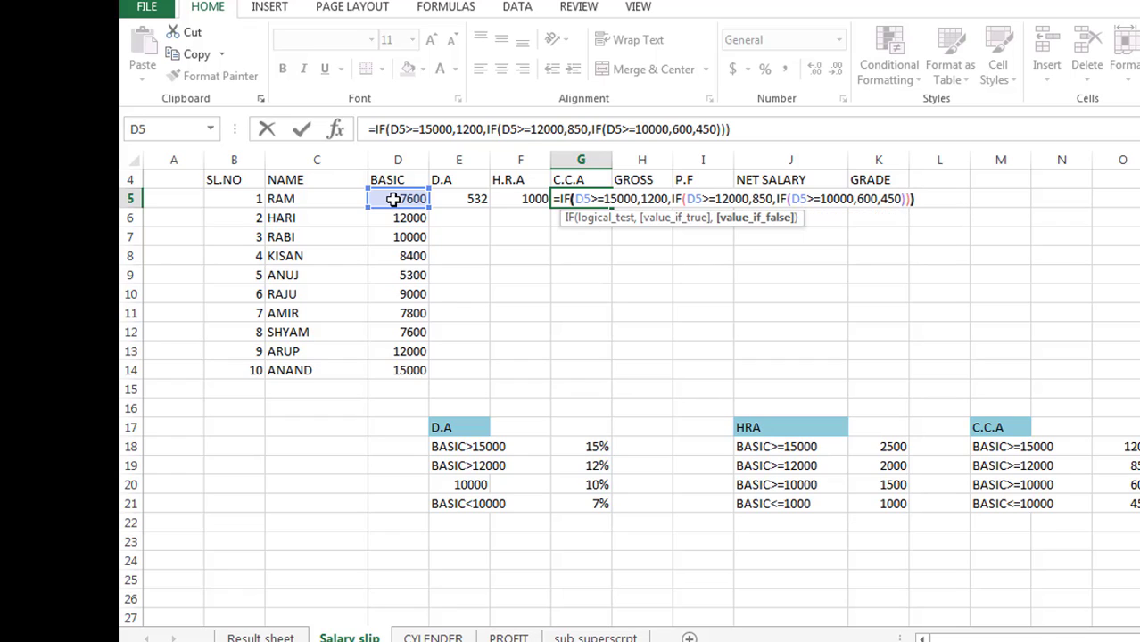
{"action": "key", "text": "Return"}
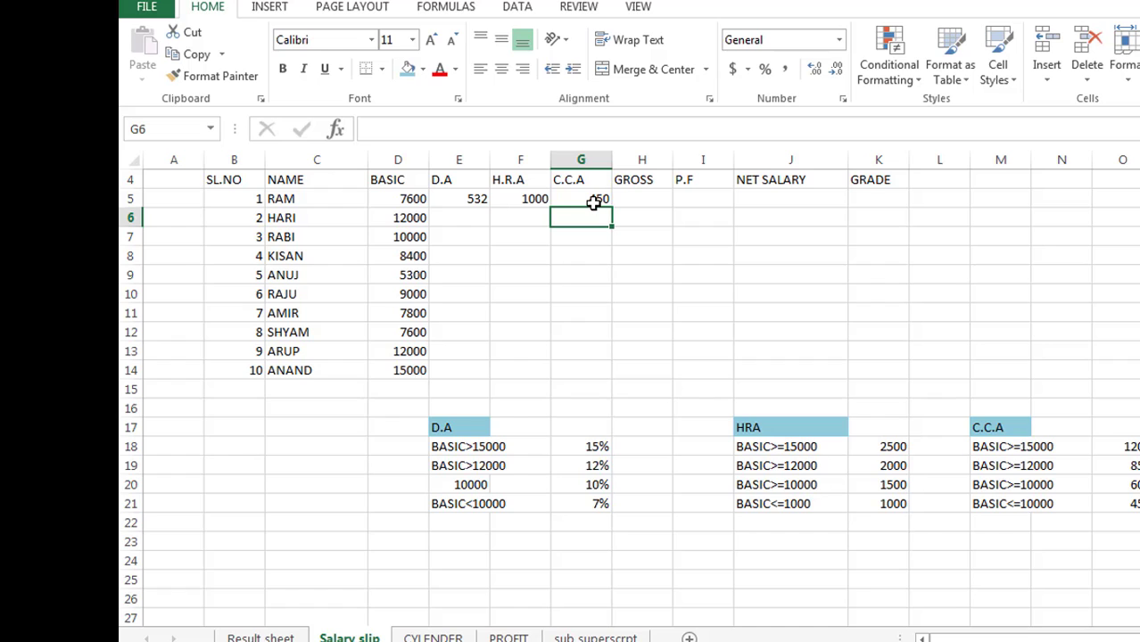
{"action": "scroll", "coordinate": [646, 358], "scroll_direction": "up", "scroll_amount": 1}
{"action": "left_click", "coordinate": [649, 351]}
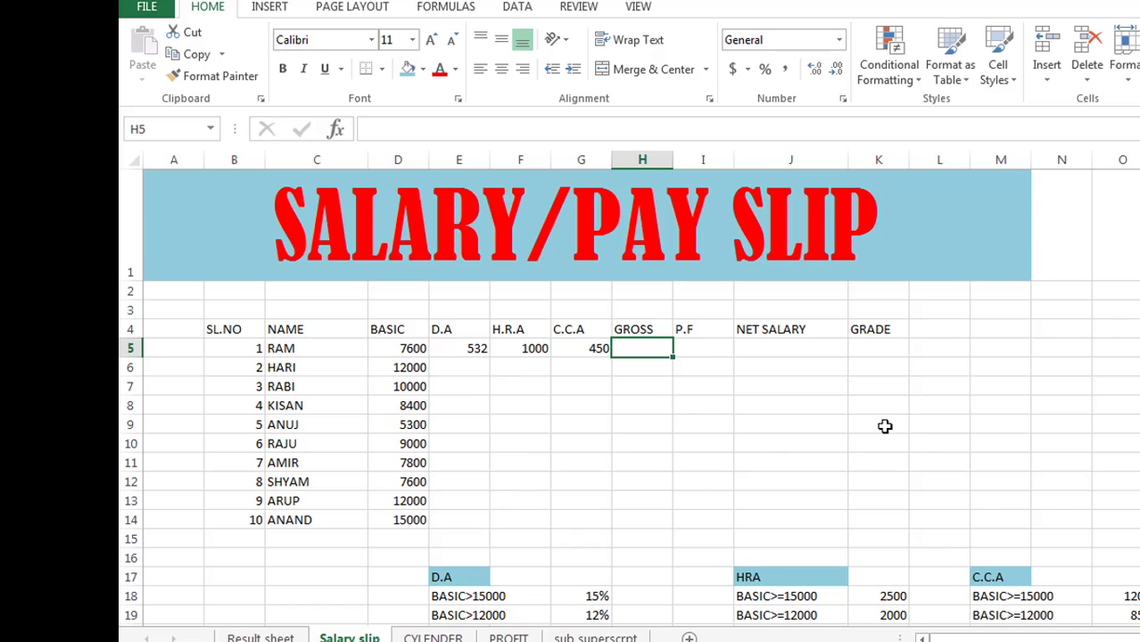
{"action": "scroll", "coordinate": [522, 199], "scroll_direction": "down", "scroll_amount": 2}
{"action": "scroll", "coordinate": [585, 387], "scroll_direction": "up", "scroll_amount": 2}
{"action": "scroll", "coordinate": [585, 361], "scroll_direction": "down", "scroll_amount": 3}
{"action": "left_click", "coordinate": [466, 428]}
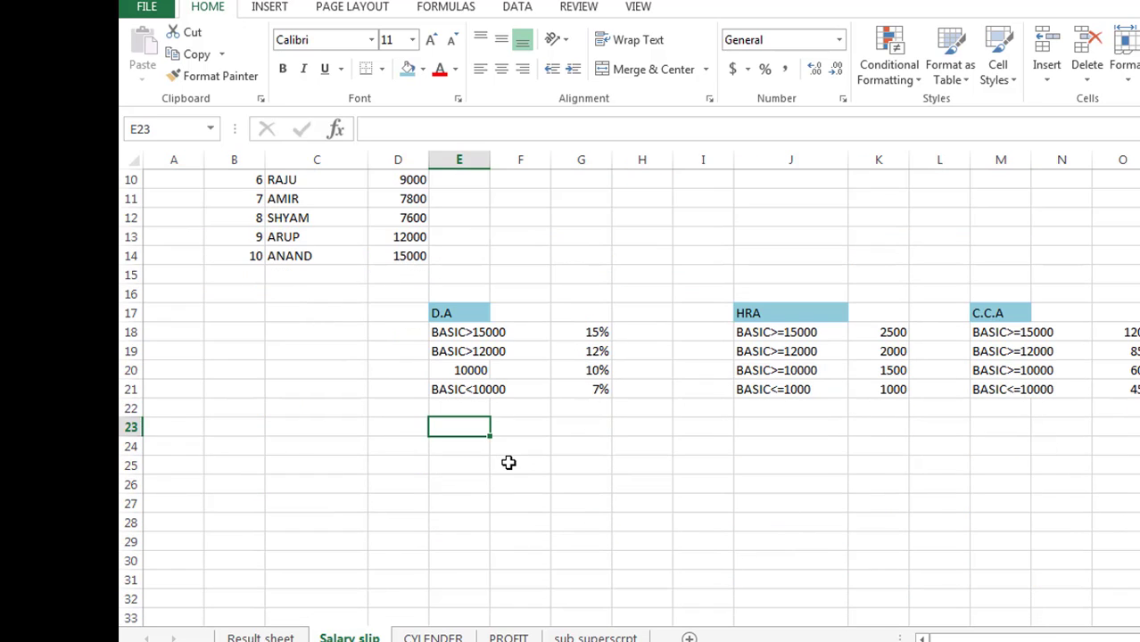
{"action": "type", "text": "GROSS"}
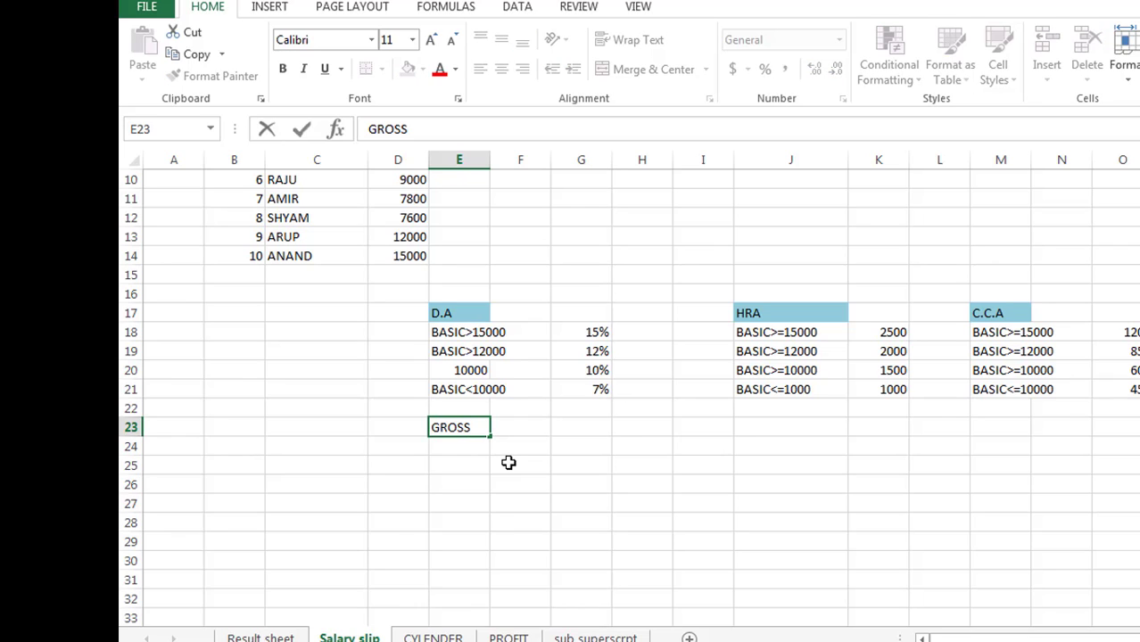
{"action": "key", "text": "BackSpace"}
{"action": "key", "text": "BackSpace"}
{"action": "key", "text": "BackSpace"}
{"action": "key", "text": "BackSpace"}
{"action": "key", "text": "BackSpace"}
{"action": "scroll", "coordinate": [508, 463], "scroll_direction": "up", "scroll_amount": 3}
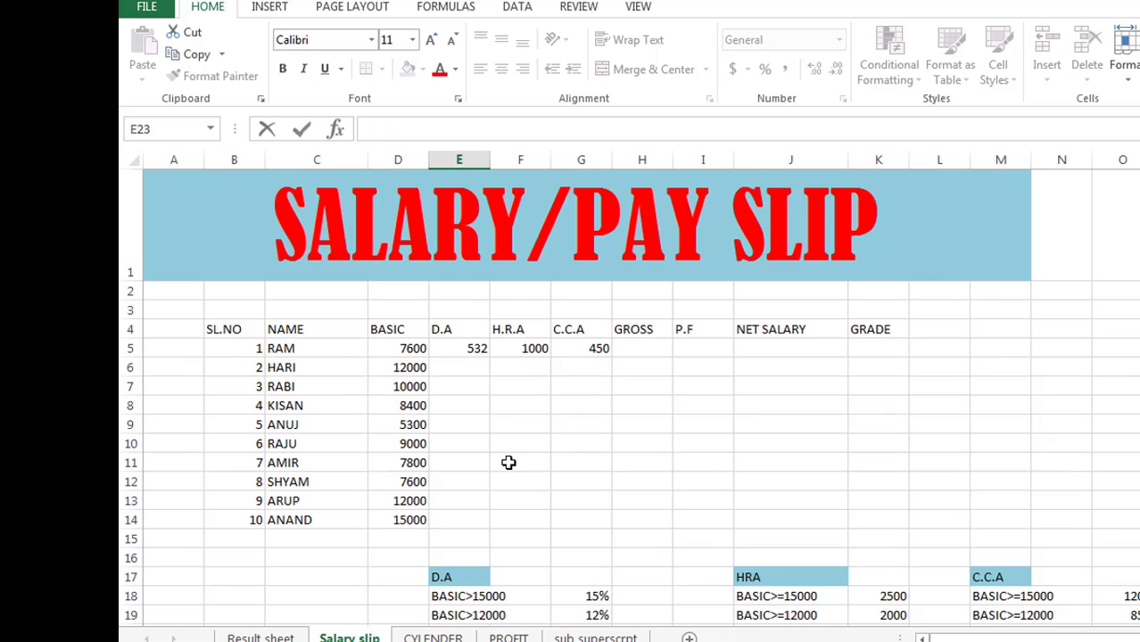
Step: Enter =SUM(D5:G5) in H5 so RAM's GROSS shows 9582
{"action": "left_click", "coordinate": [649, 343]}
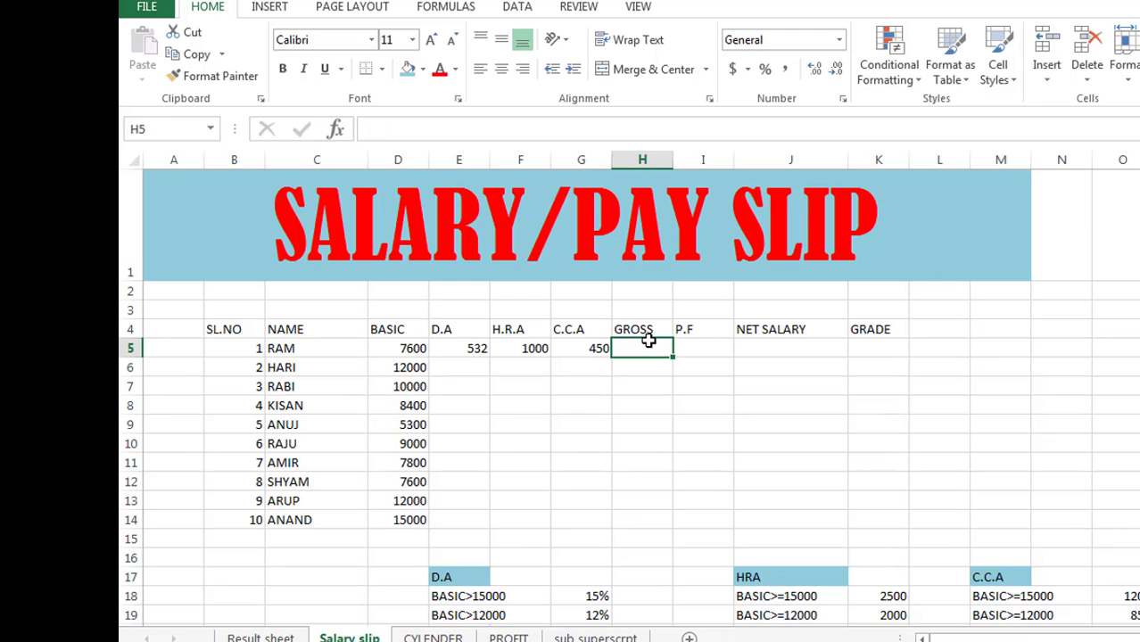
{"action": "type", "text": "="}
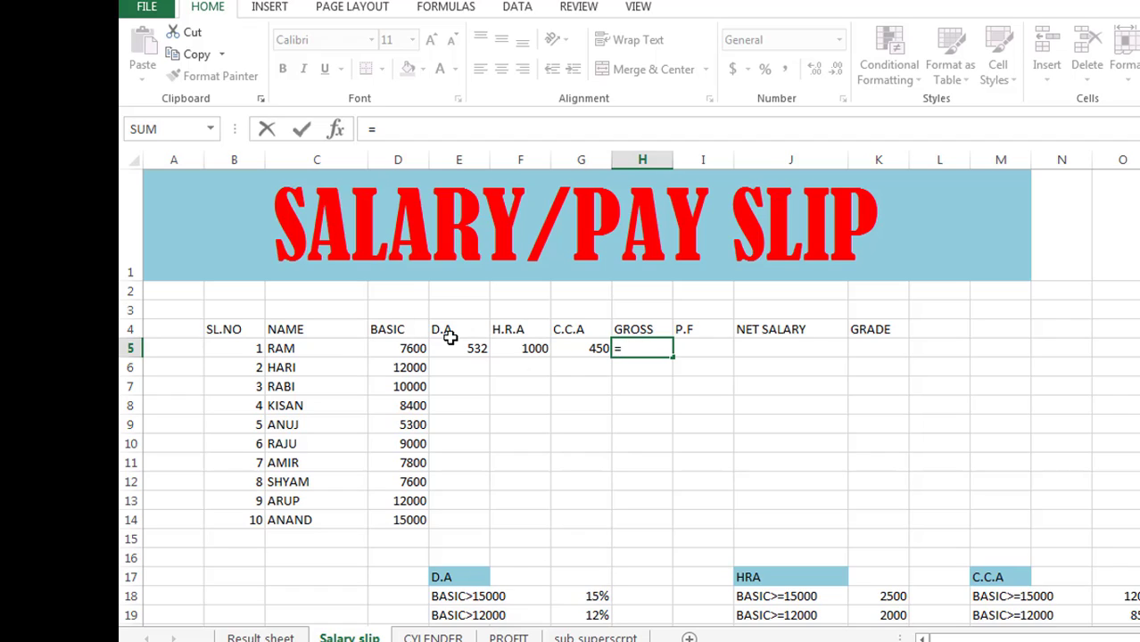
{"action": "type", "text": "S"}
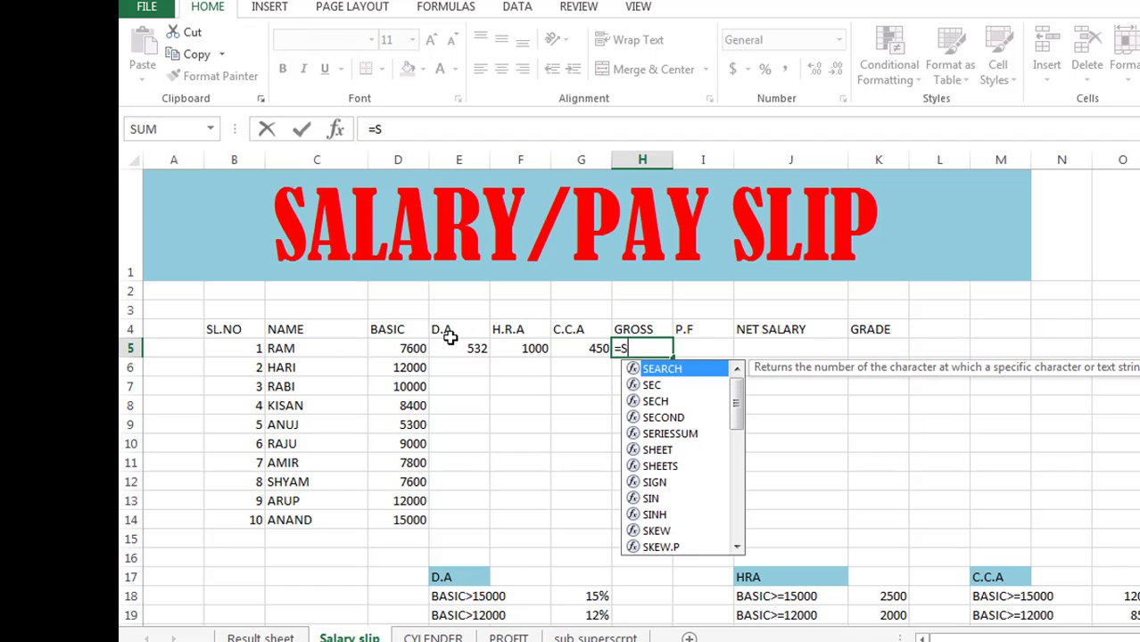
{"action": "type", "text": "UM("}
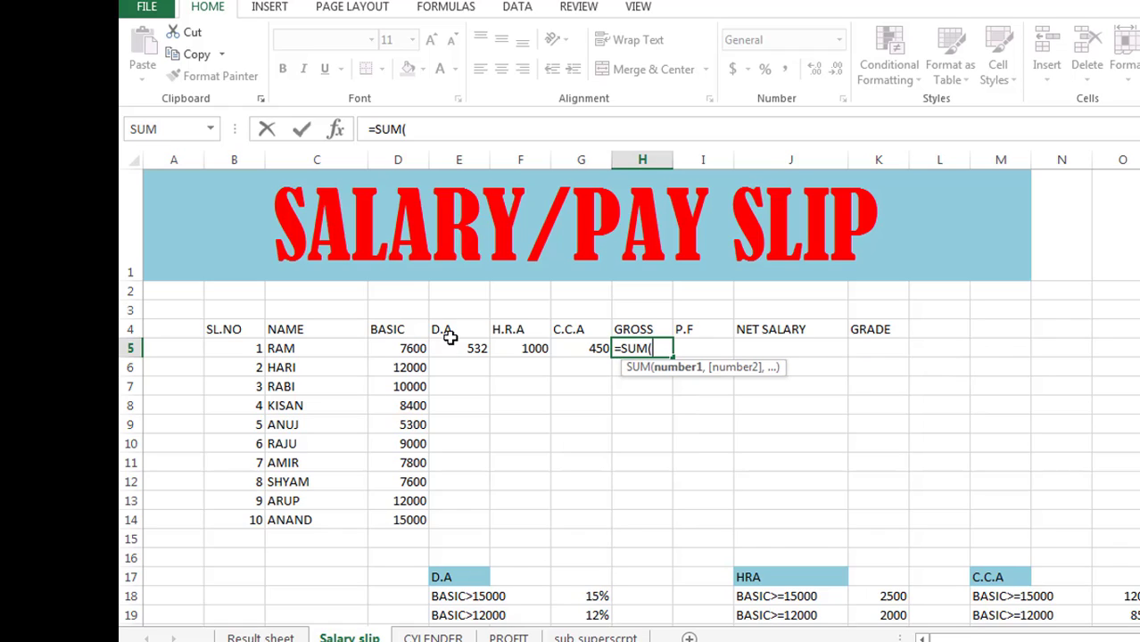
{"action": "left_click_drag", "start_coordinate": [399, 344], "coordinate": [554, 344]}
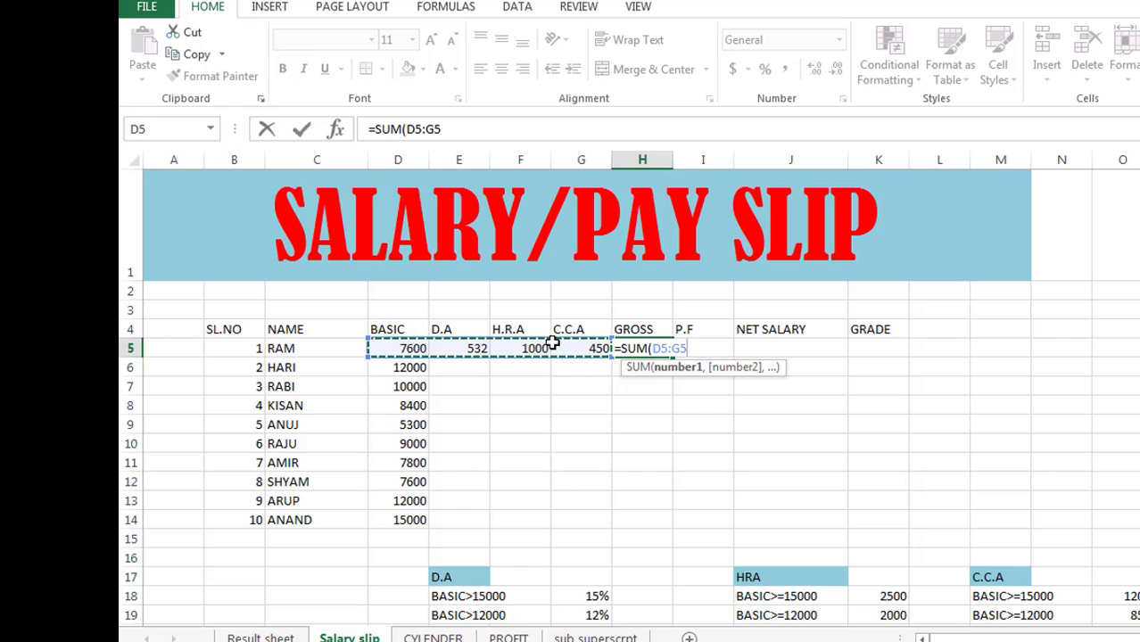
{"action": "type", "text": ")"}
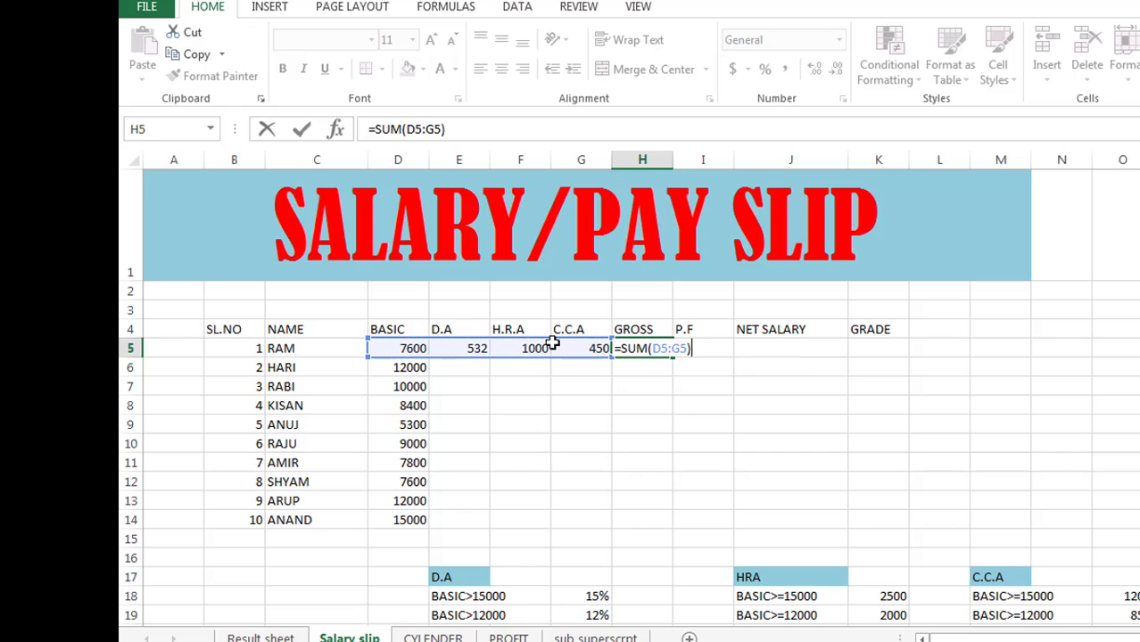
{"action": "key", "text": "Return"}
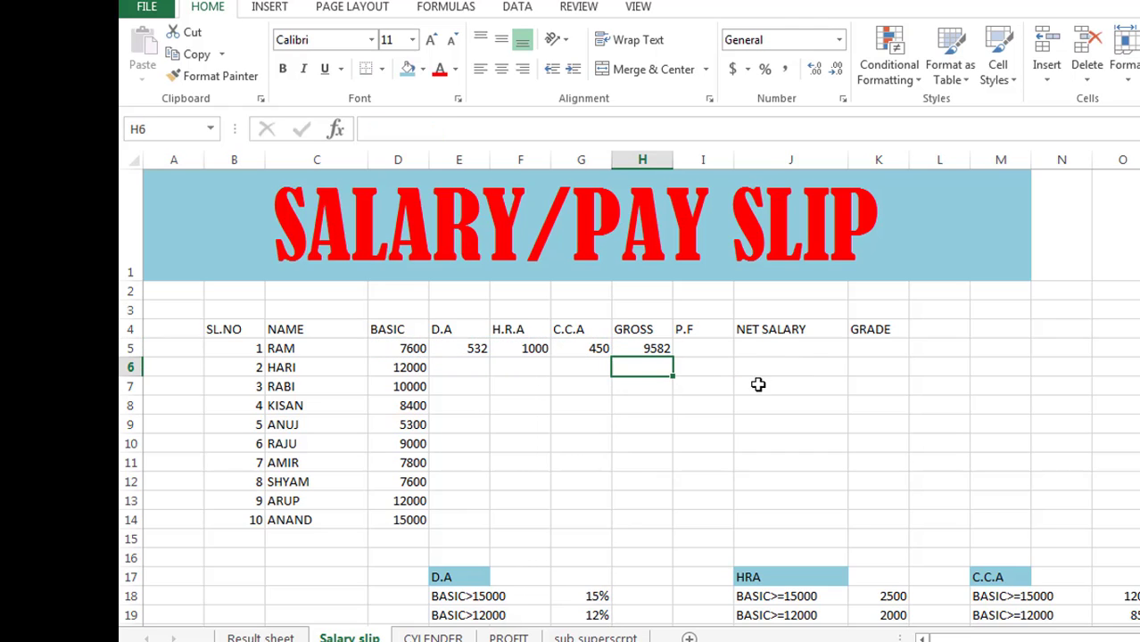
{"action": "left_click", "coordinate": [730, 348]}
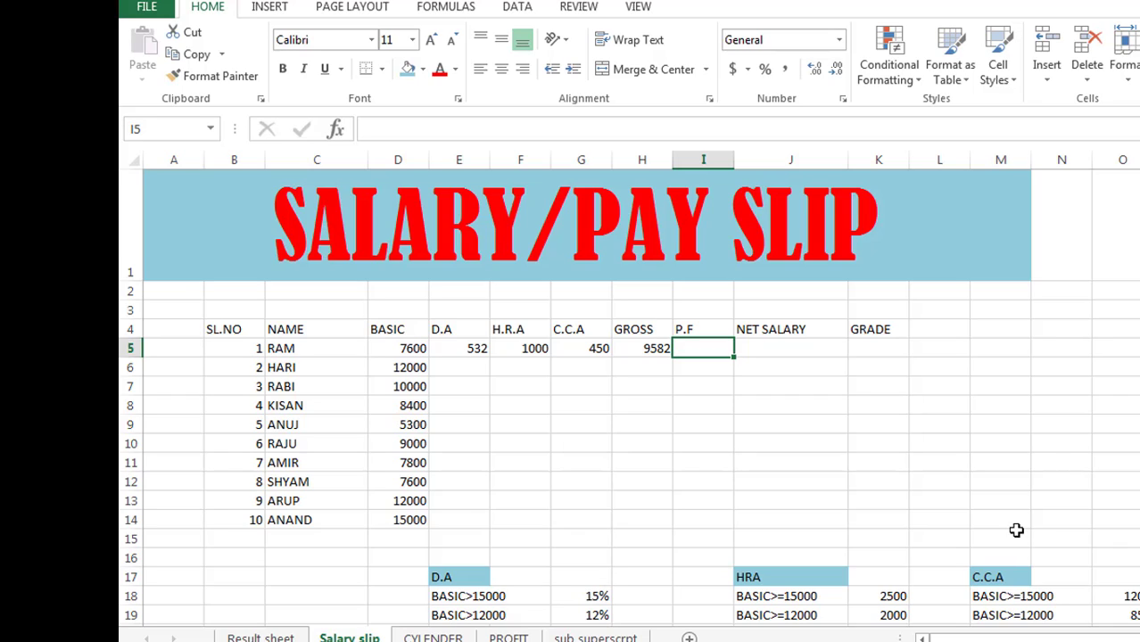
Step: Enter =H5*8% in I5 so RAM's P.F shows 766.56
{"action": "type", "text": "="}
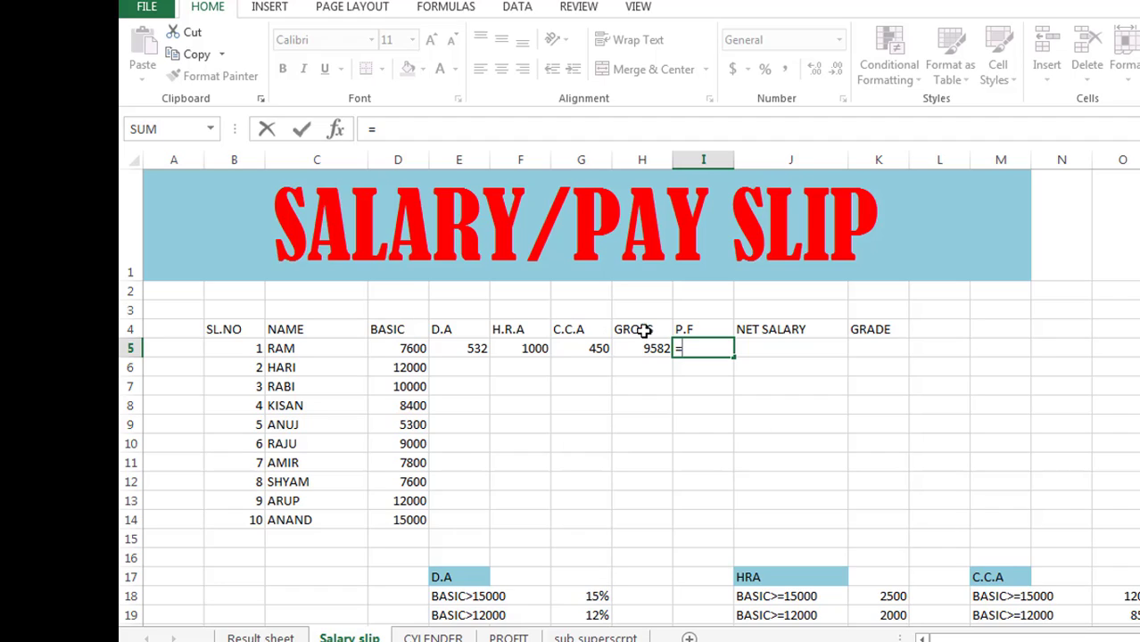
{"action": "left_click", "coordinate": [658, 349]}
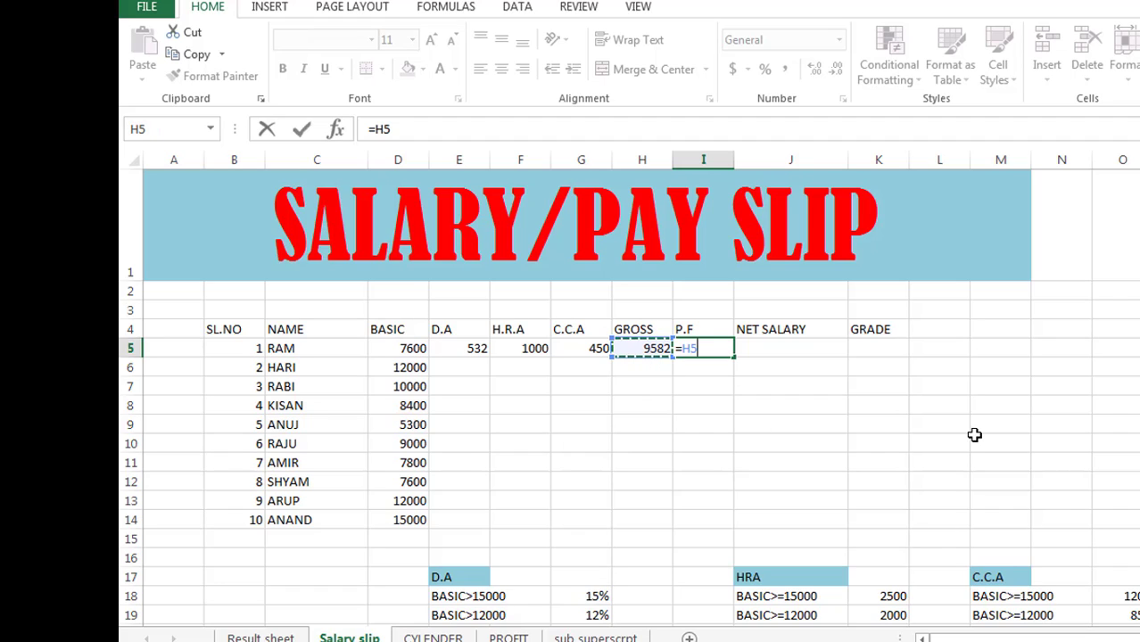
{"action": "type", "text": "*8"}
{"action": "type", "text": "%"}
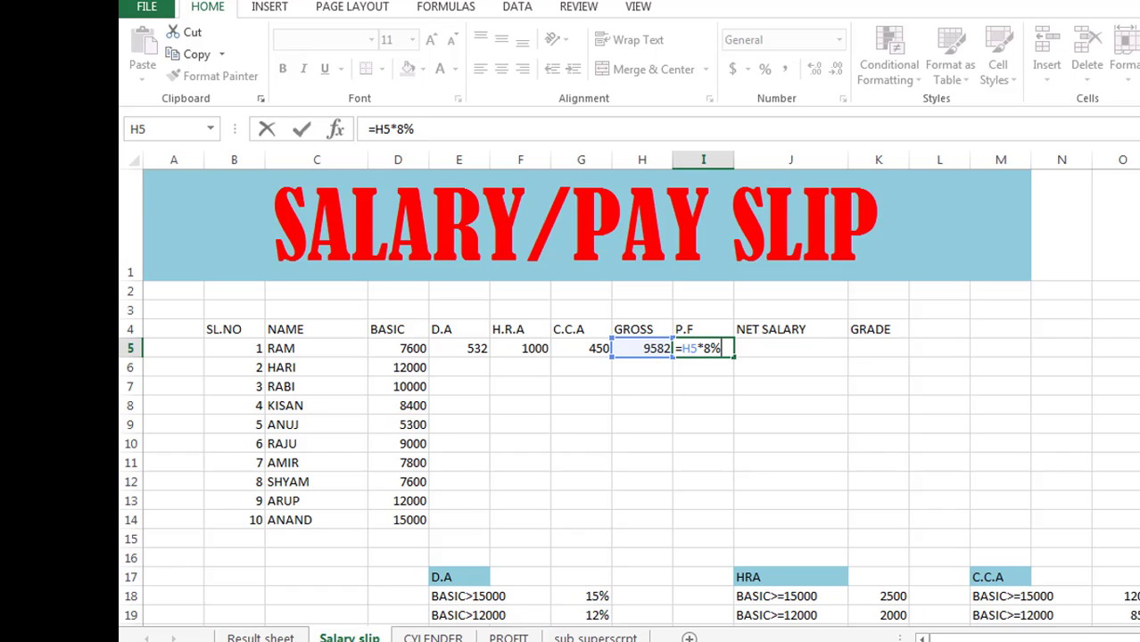
{"action": "key", "text": "Return"}
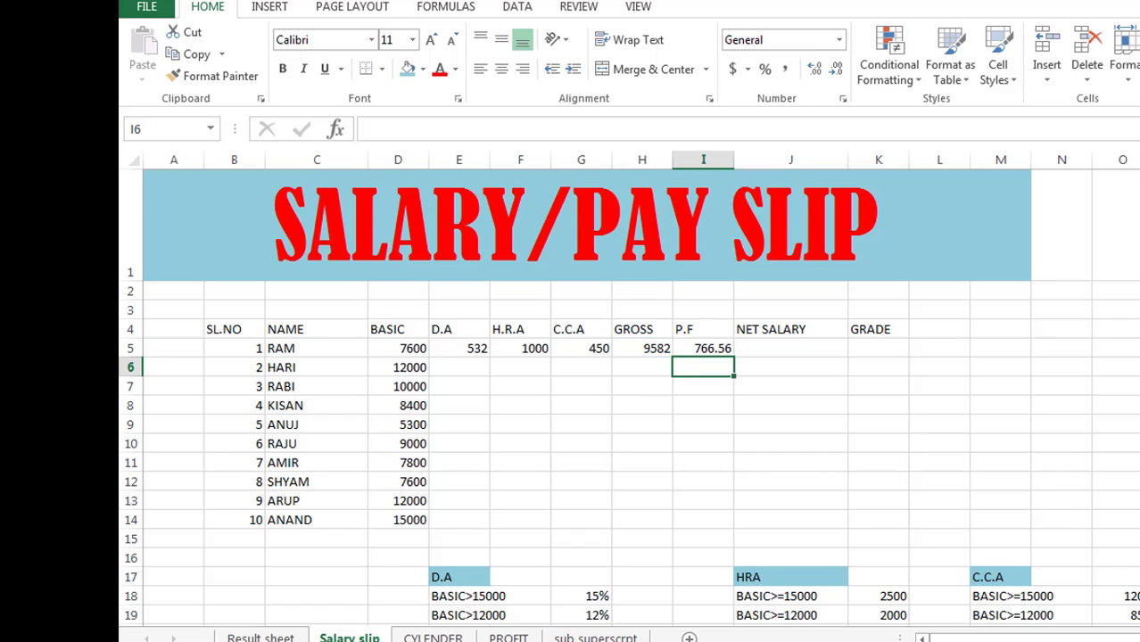
{"action": "scroll", "coordinate": [1087, 464], "scroll_direction": "down", "scroll_amount": 4}
Step: Type the note 'GROSS SALARY X 8%' below the rate tables with the label 'PF' beside it
{"action": "left_click", "coordinate": [745, 403]}
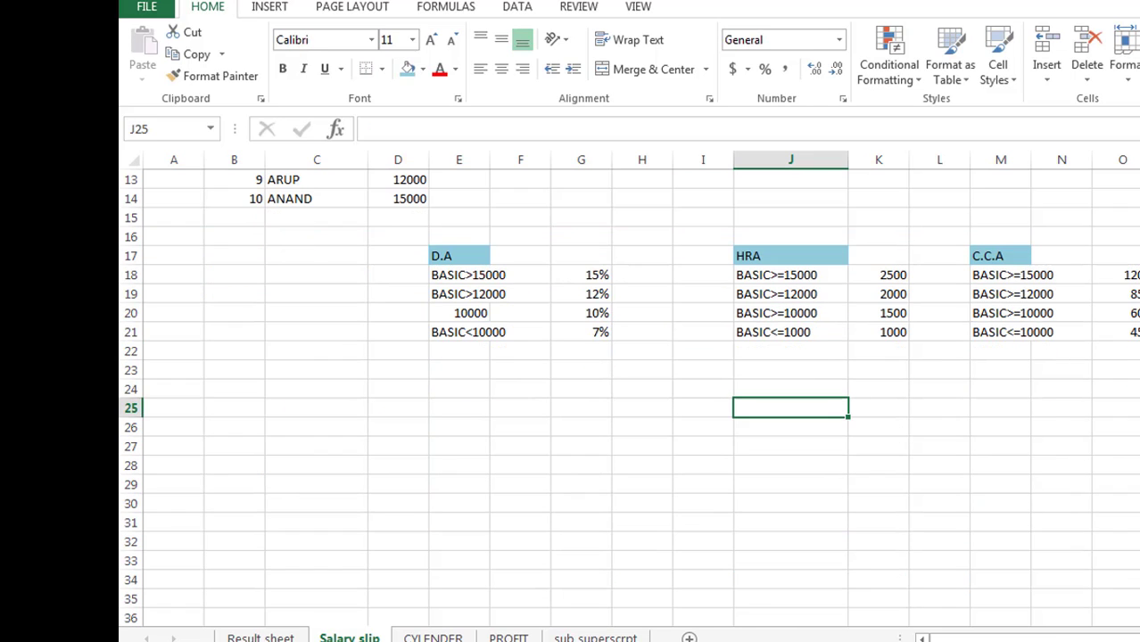
{"action": "type", "text": "GROSS"}
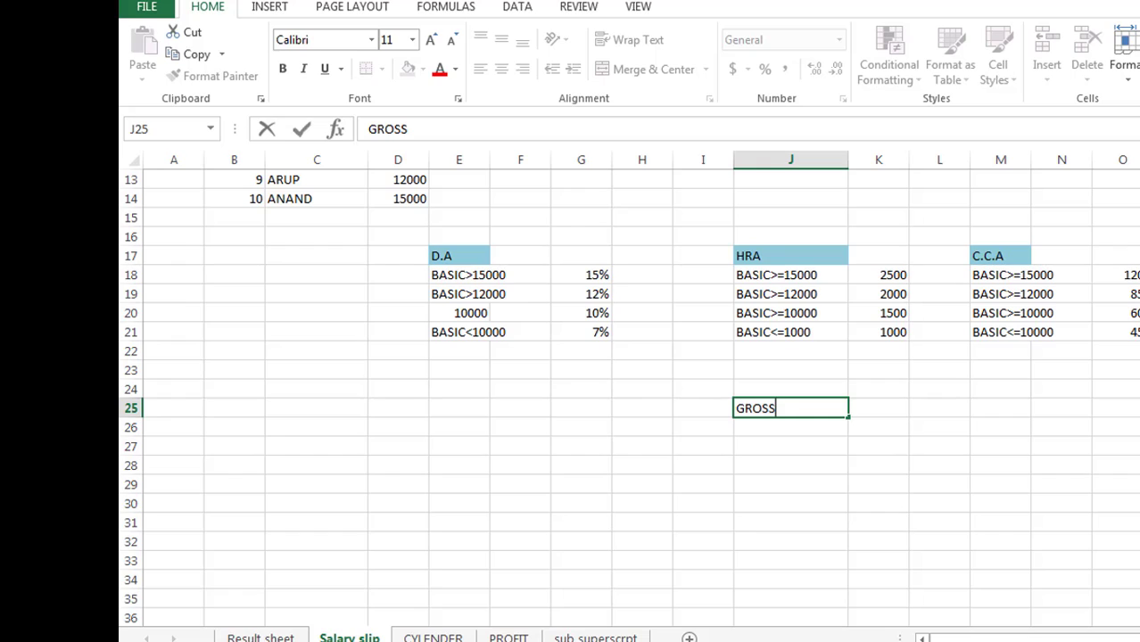
{"action": "type", "text": " SAL"}
{"action": "type", "text": "ARY X "}
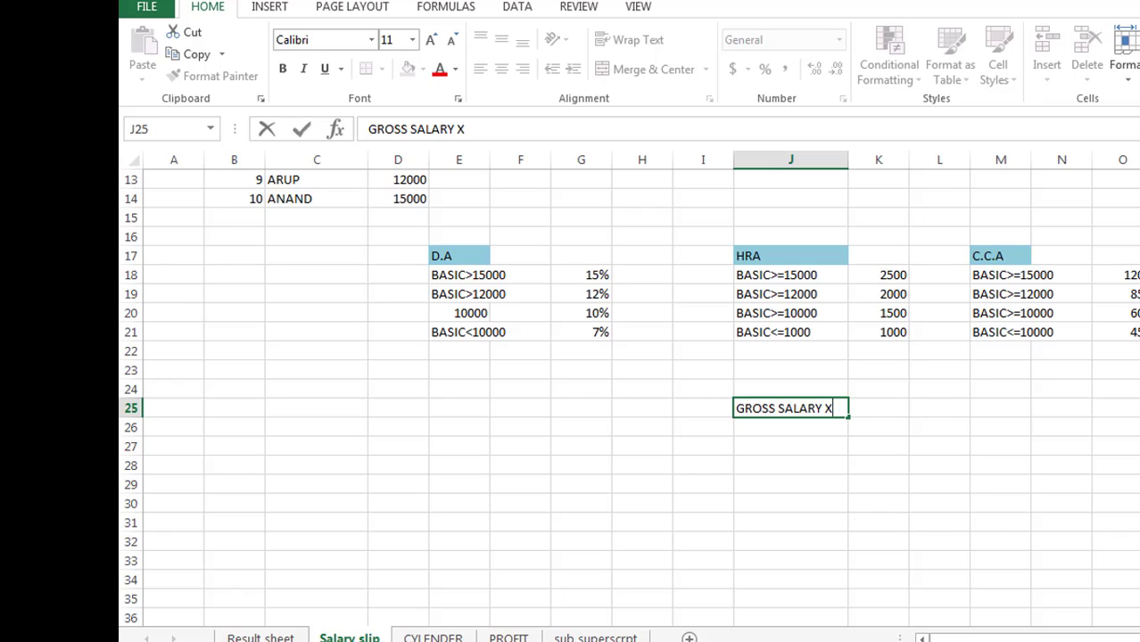
{"action": "type", "text": "8"}
{"action": "type", "text": "%"}
{"action": "left_click", "coordinate": [910, 496]}
{"action": "left_click", "coordinate": [698, 408]}
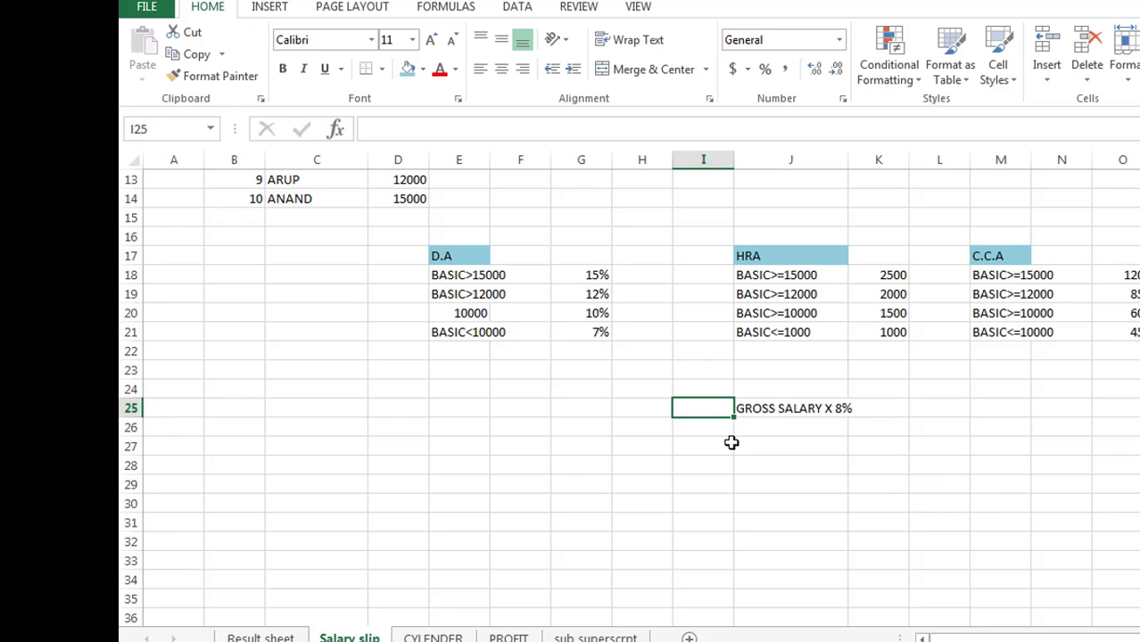
{"action": "type", "text": "P"}
{"action": "type", "text": "F"}
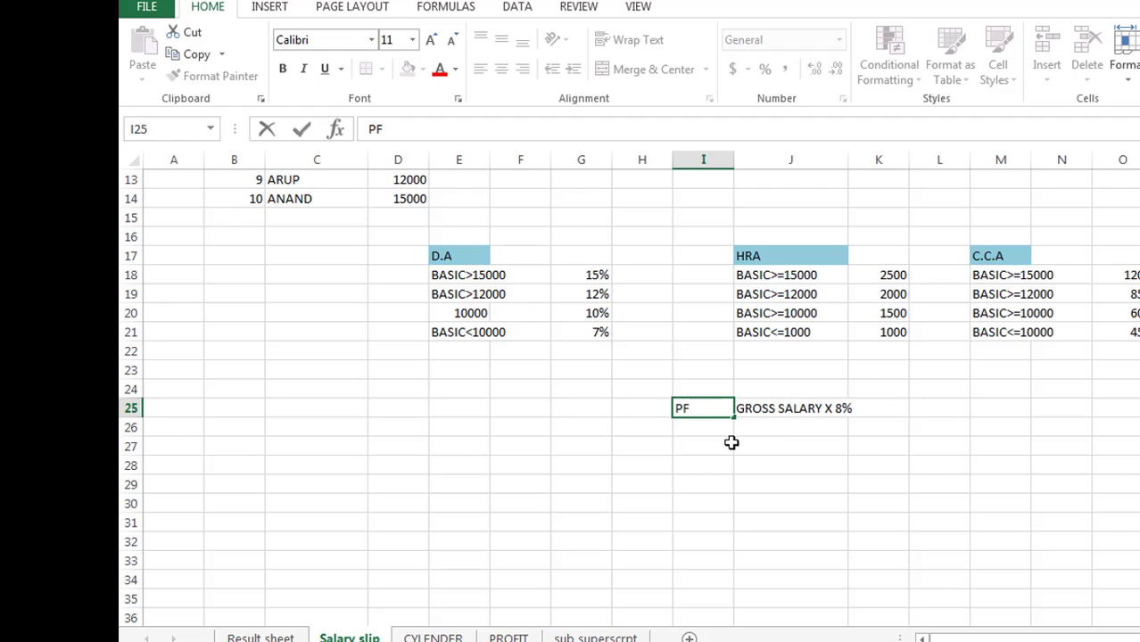
{"action": "left_click", "coordinate": [797, 490]}
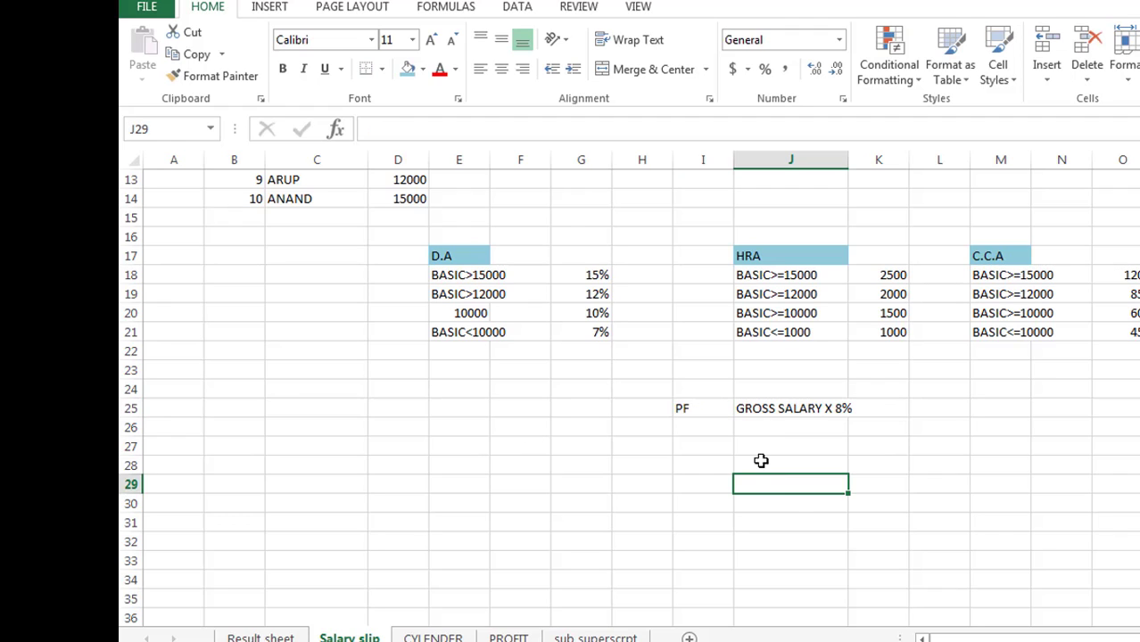
Step: Give the PF label cell a blue fill
{"action": "left_click", "coordinate": [716, 411]}
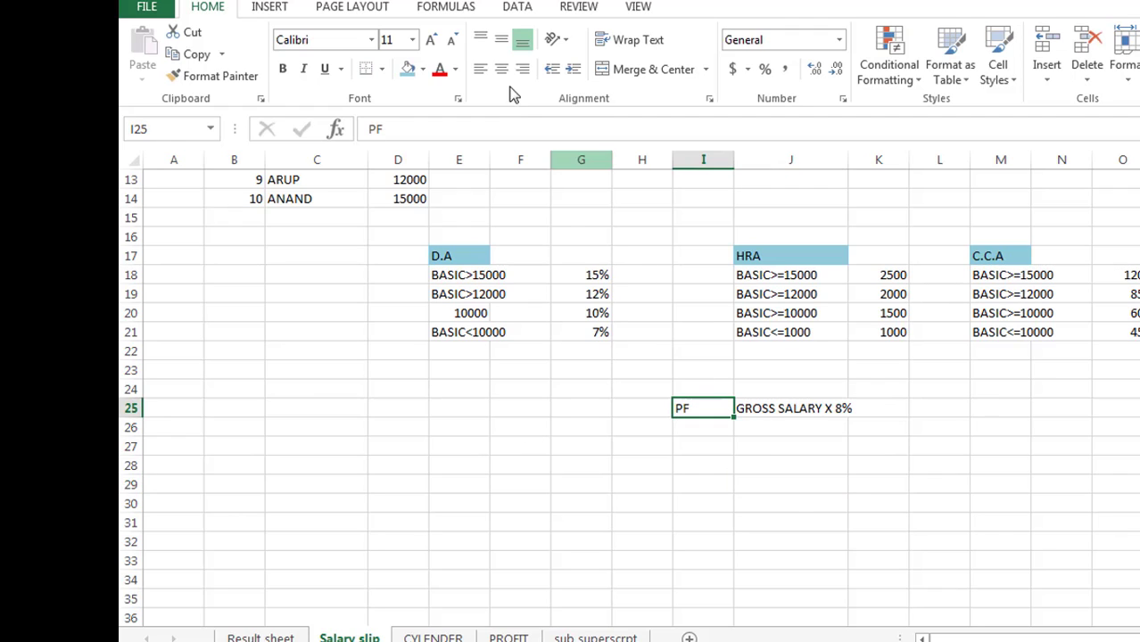
{"action": "left_click", "coordinate": [407, 68]}
{"action": "left_click", "coordinate": [1008, 412]}
{"action": "scroll", "coordinate": [995, 454], "scroll_direction": "up", "scroll_amount": 4}
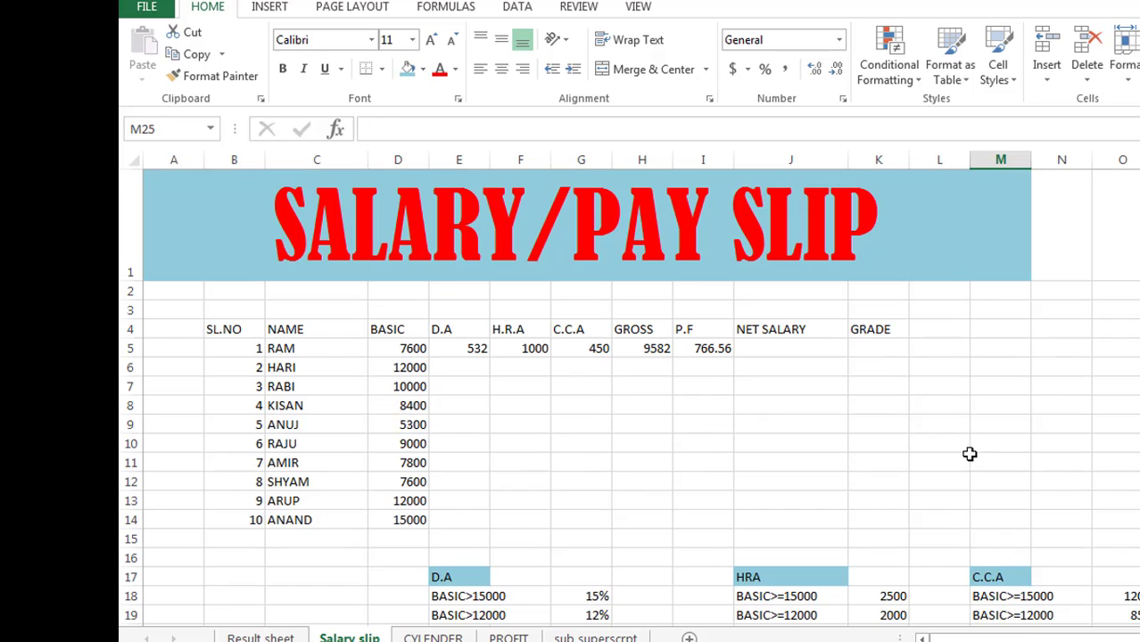
Step: Enter =H5-I5 in J5 so RAM's net salary shows 8815.44
{"action": "left_click", "coordinate": [758, 353]}
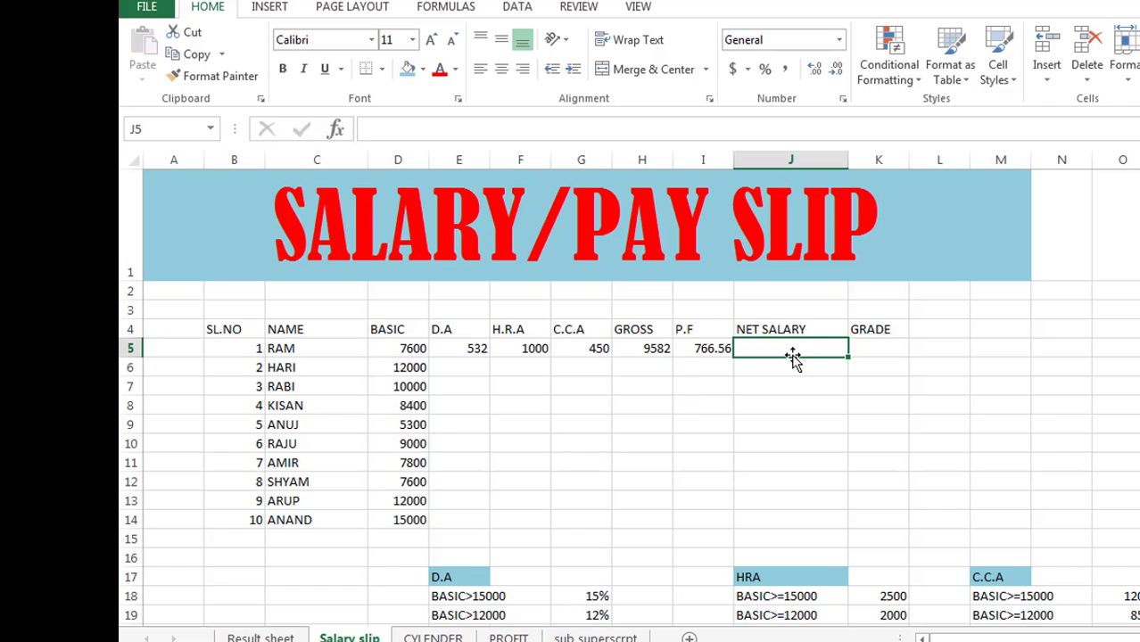
{"action": "type", "text": "="}
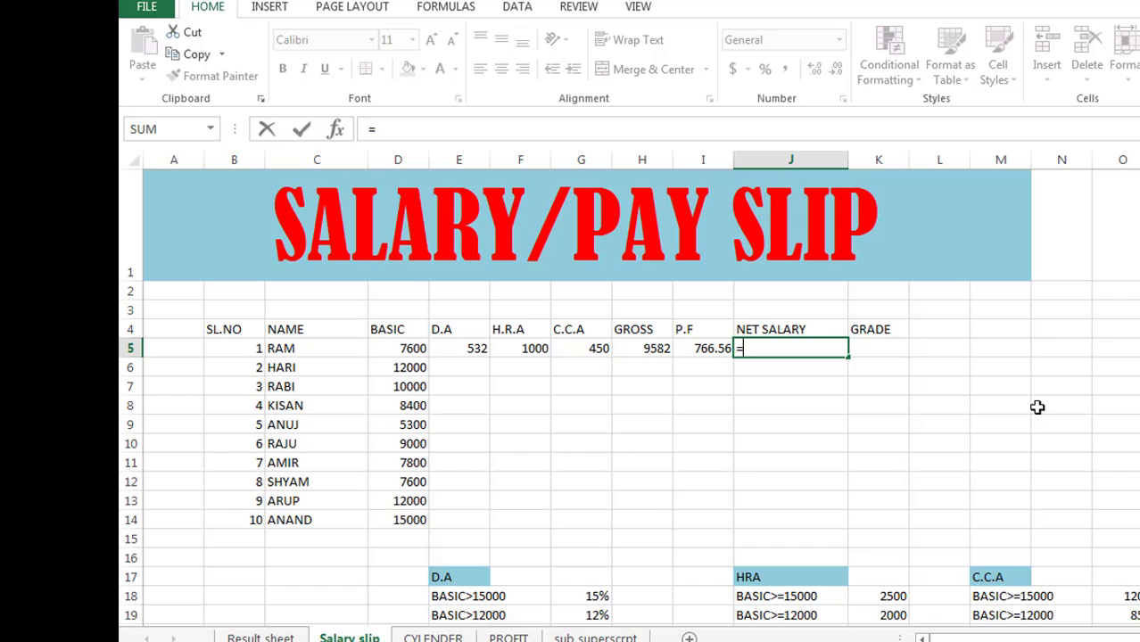
{"action": "left_click", "coordinate": [630, 349]}
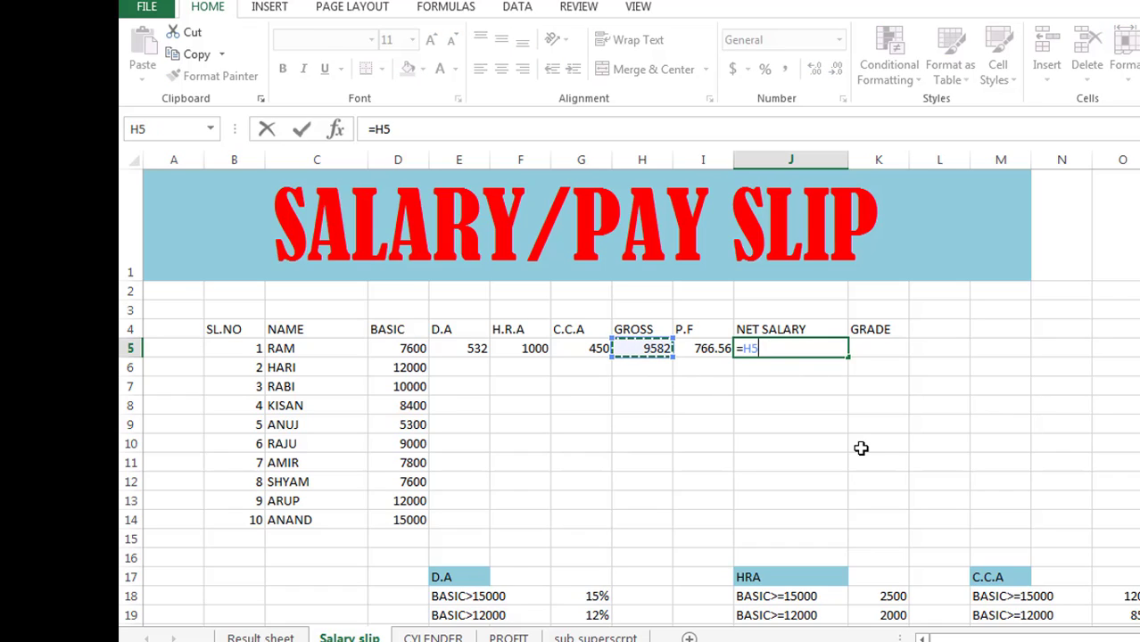
{"action": "type", "text": "-"}
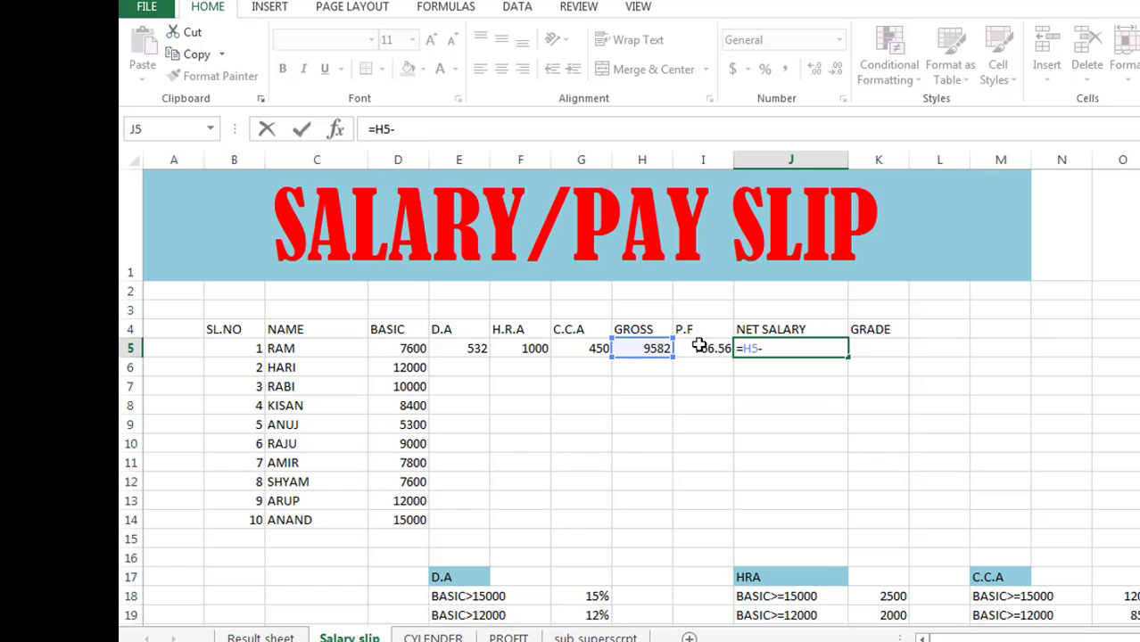
{"action": "left_click", "coordinate": [700, 346]}
{"action": "key", "text": "Return"}
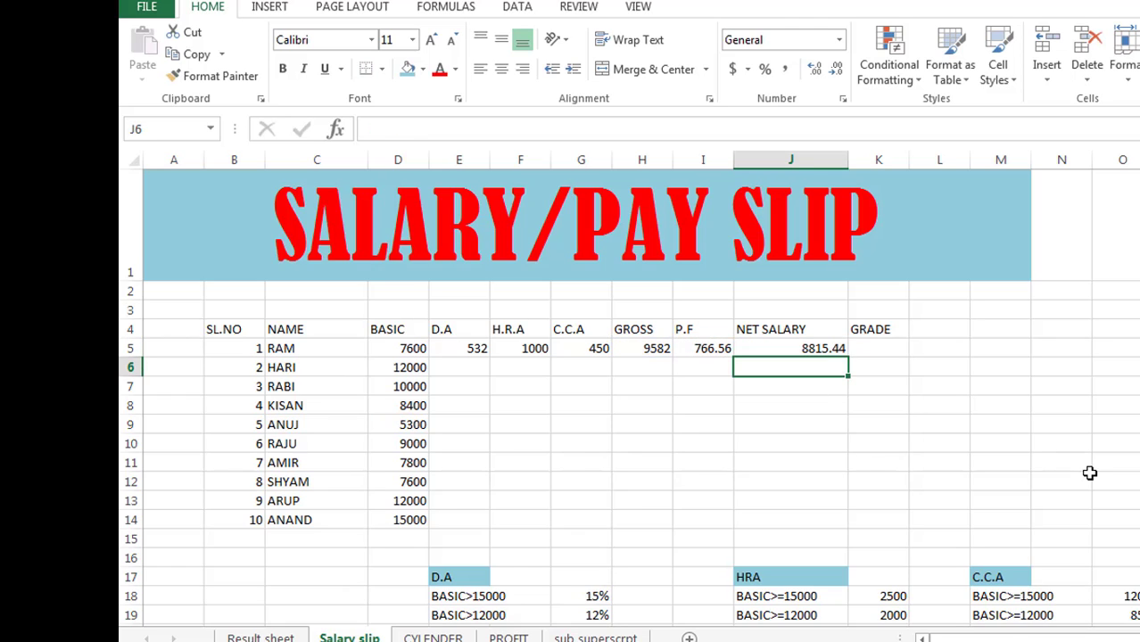
{"action": "scroll", "coordinate": [714, 321], "scroll_direction": "down", "scroll_amount": 2}
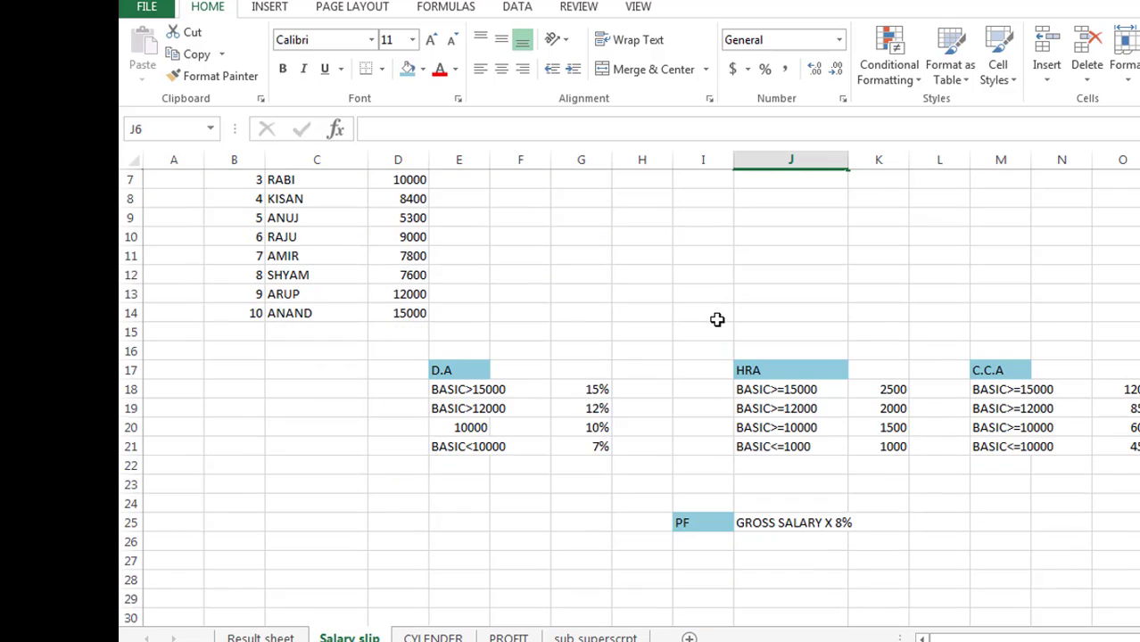
{"action": "scroll", "coordinate": [606, 325], "scroll_direction": "up", "scroll_amount": 2}
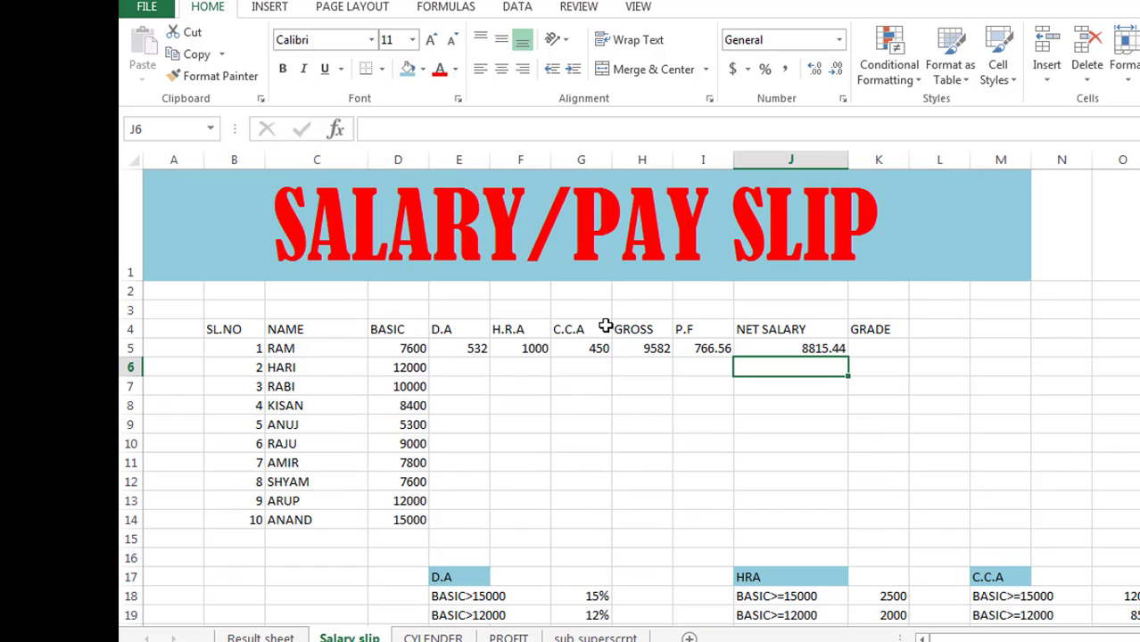
Step: Fill the D.A, H.R.A, C.C.A and gross salary formulas down to all ten employees
{"action": "left_click", "coordinate": [443, 349]}
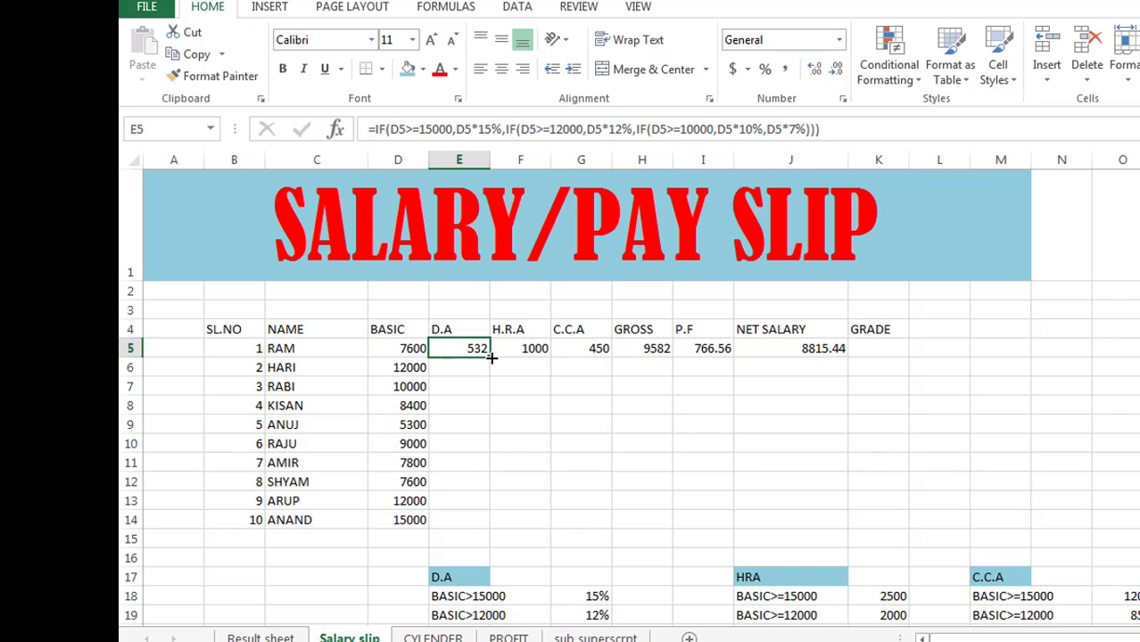
{"action": "left_click_drag", "start_coordinate": [490, 357], "coordinate": [490, 535]}
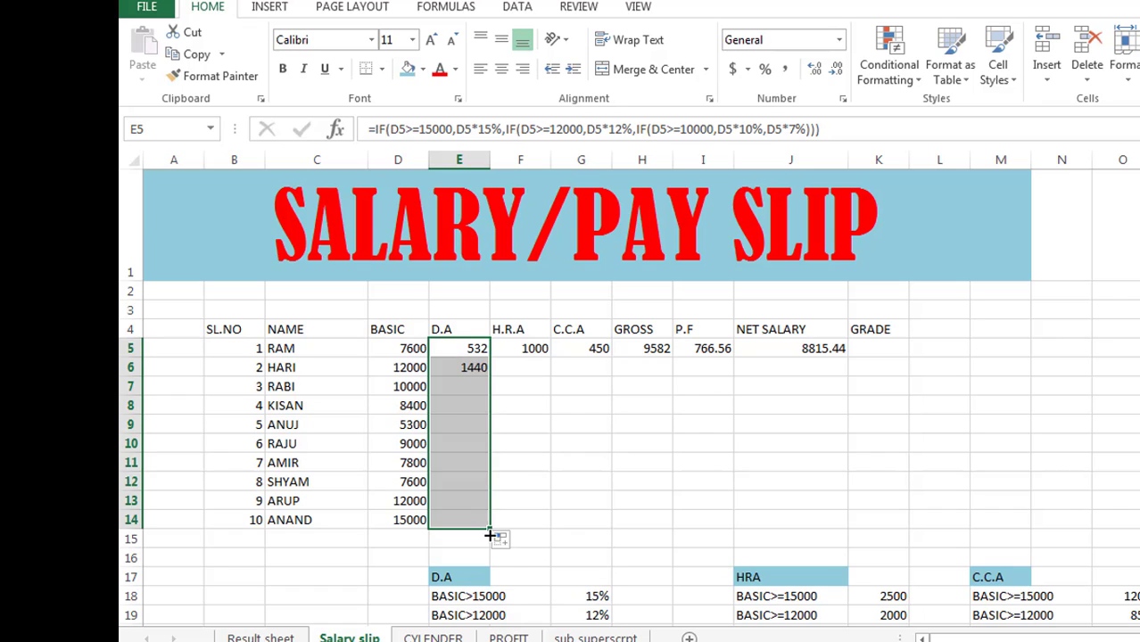
{"action": "left_click", "coordinate": [535, 348]}
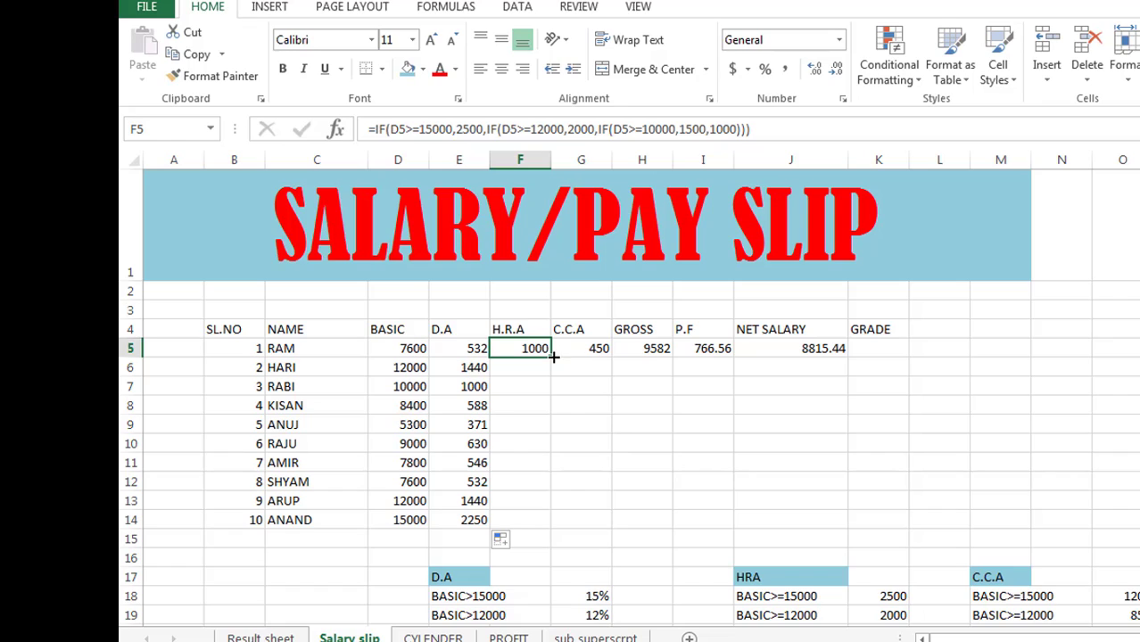
{"action": "mouse_move", "coordinate": [552, 360]}
{"action": "left_mouse_down"}
{"action": "mouse_move", "coordinate": [553, 533]}
{"action": "mouse_move", "coordinate": [552, 522]}
{"action": "left_mouse_up"}
{"action": "left_click", "coordinate": [610, 349]}
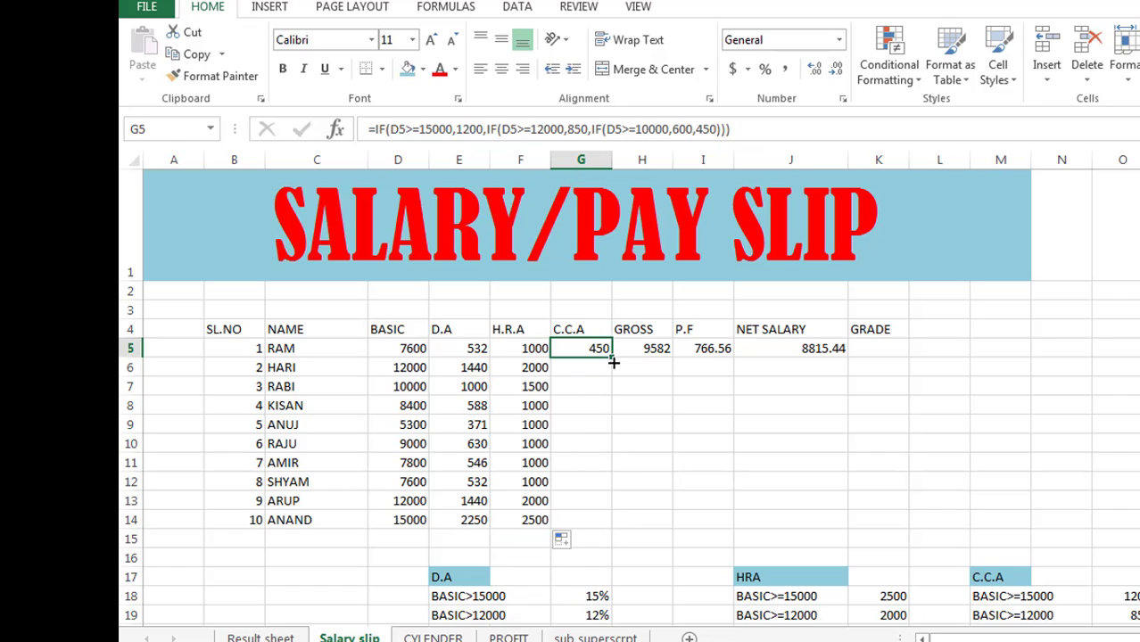
{"action": "left_click_drag", "start_coordinate": [614, 363], "coordinate": [606, 524]}
{"action": "left_click", "coordinate": [659, 346]}
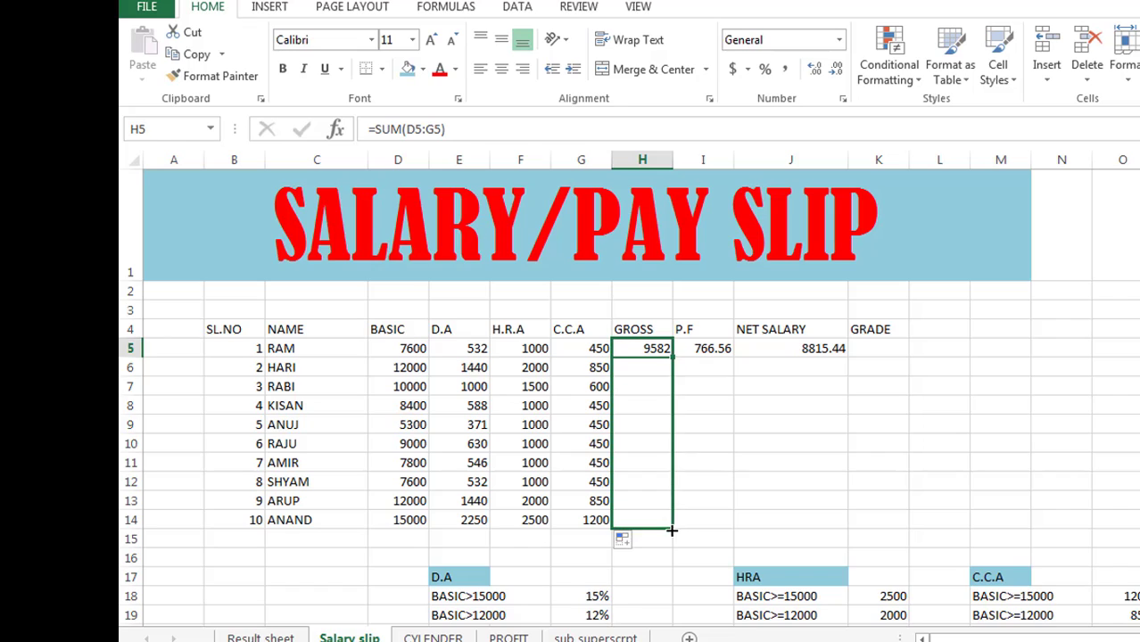
{"action": "left_click_drag", "start_coordinate": [672, 450], "coordinate": [677, 528]}
Step: Fill the P.F (=H5*8%) and NET SALARY (=H5-I5) formulas down to row 14
{"action": "left_click_drag", "start_coordinate": [724, 347], "coordinate": [720, 516]}
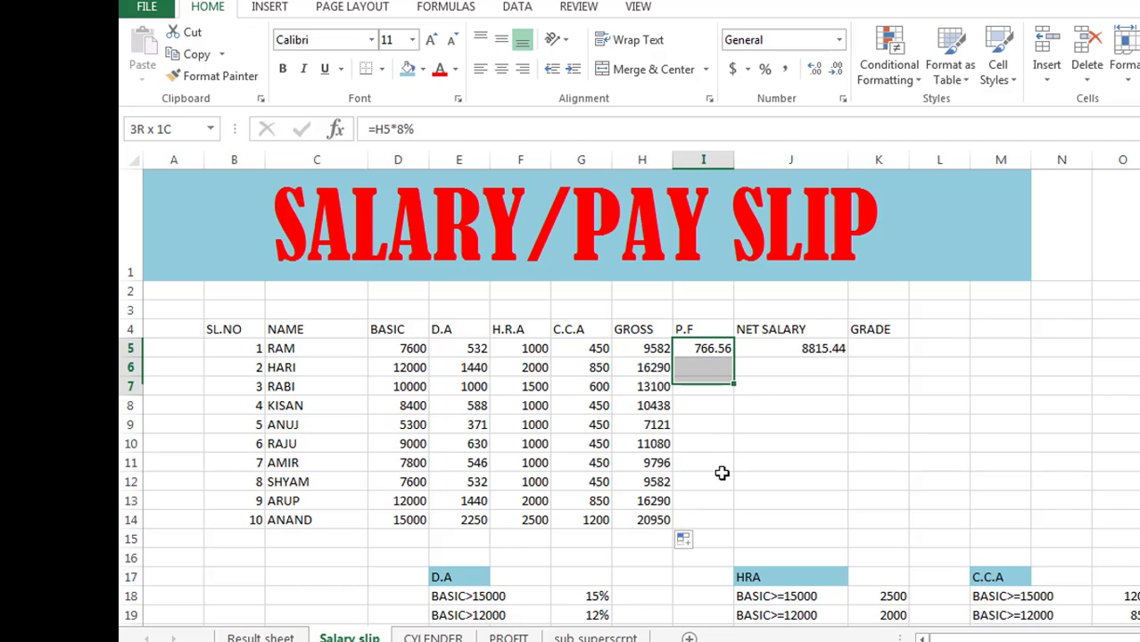
{"action": "left_click", "coordinate": [720, 515]}
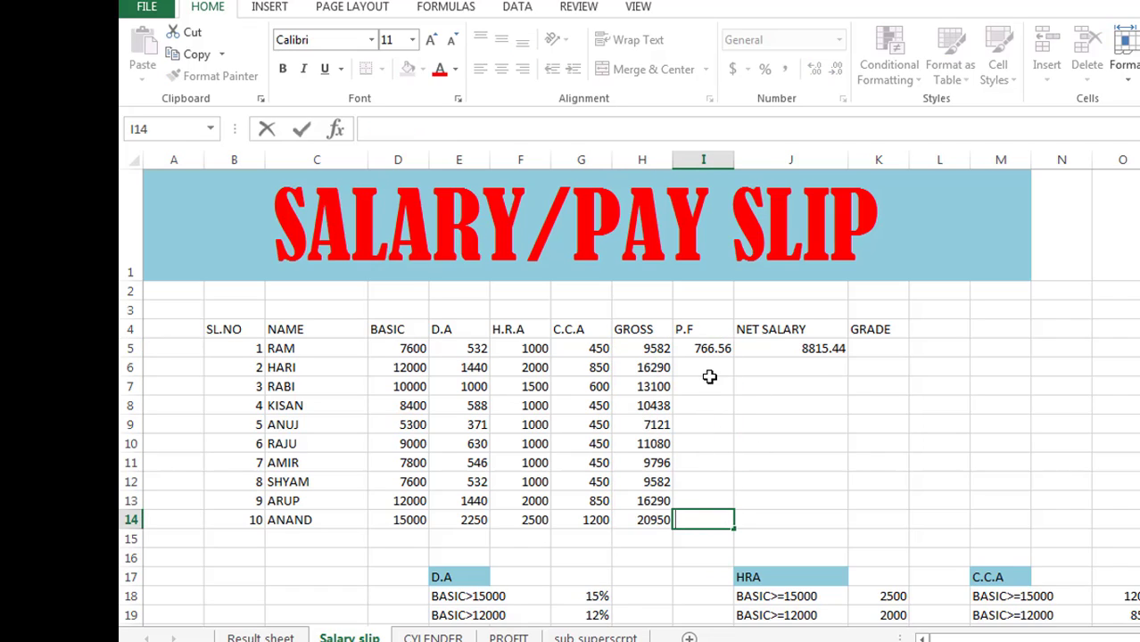
{"action": "left_click", "coordinate": [714, 351]}
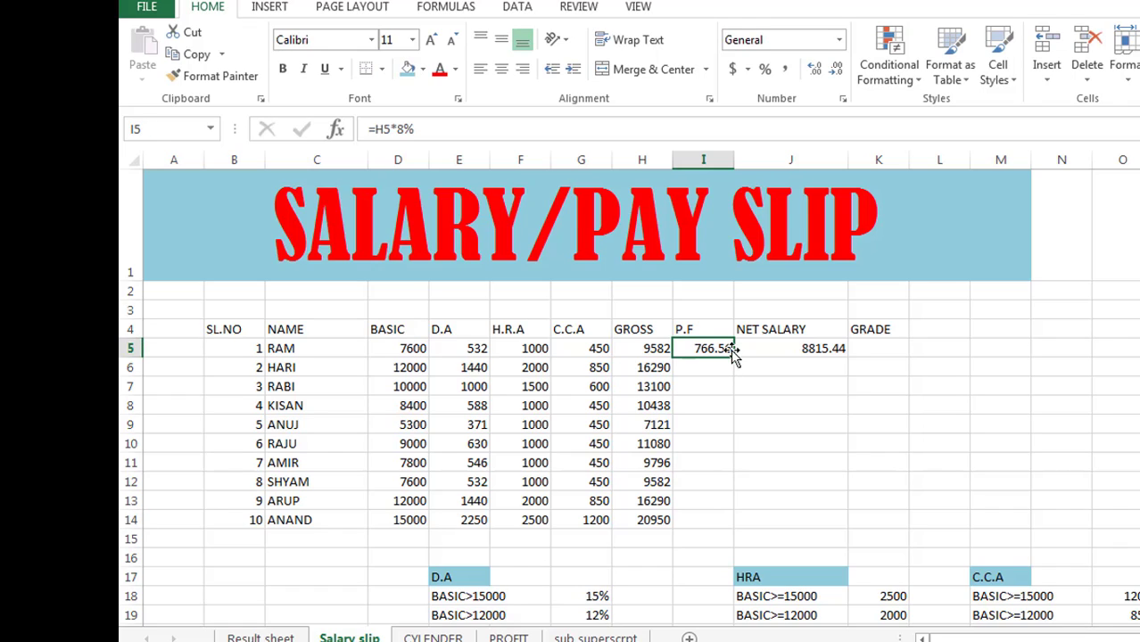
{"action": "left_click_drag", "start_coordinate": [733, 357], "coordinate": [734, 532]}
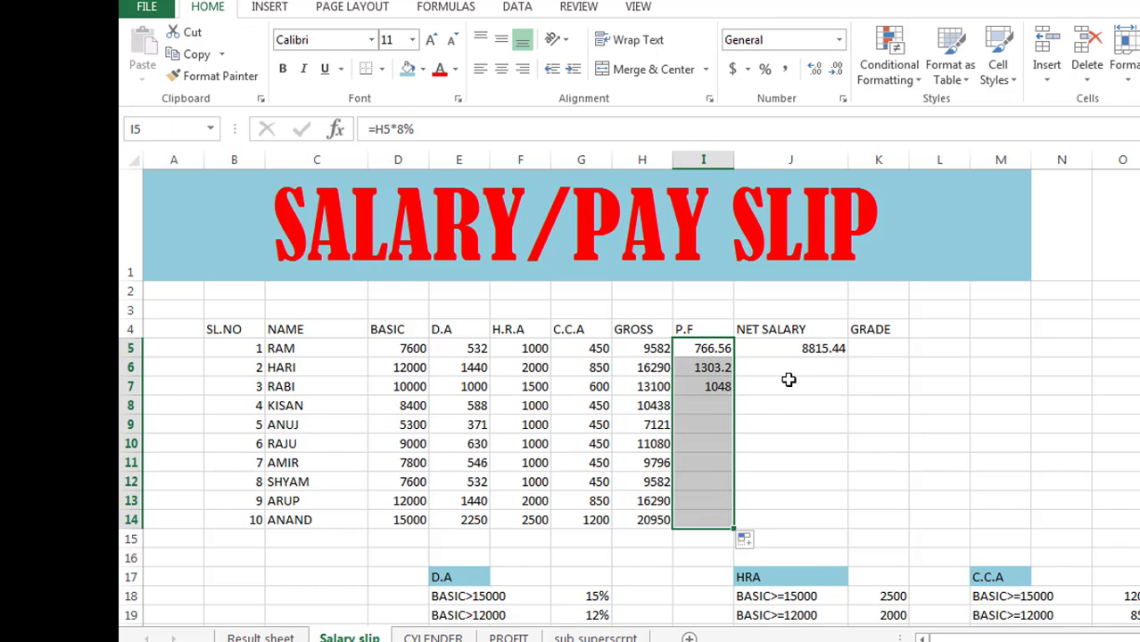
{"action": "left_click", "coordinate": [799, 348]}
{"action": "left_click_drag", "start_coordinate": [851, 359], "coordinate": [847, 529]}
{"action": "scroll", "coordinate": [1135, 385], "scroll_direction": "down", "scroll_amount": 1}
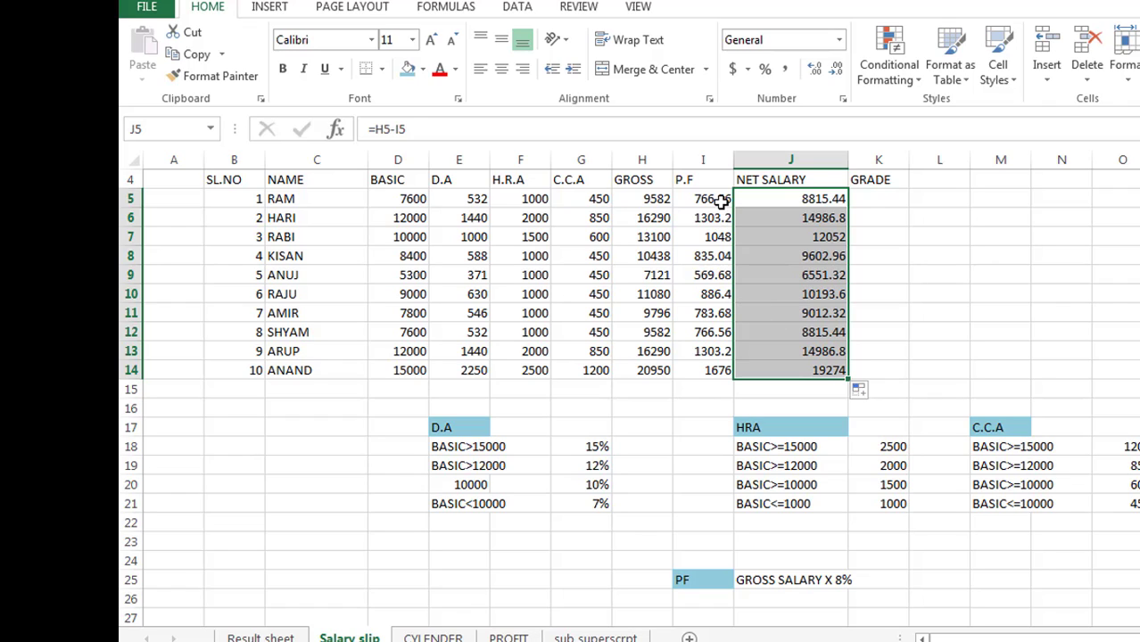
Step: Show the P.F values I5:I14 with two decimal places
{"action": "left_click_drag", "start_coordinate": [720, 200], "coordinate": [707, 366]}
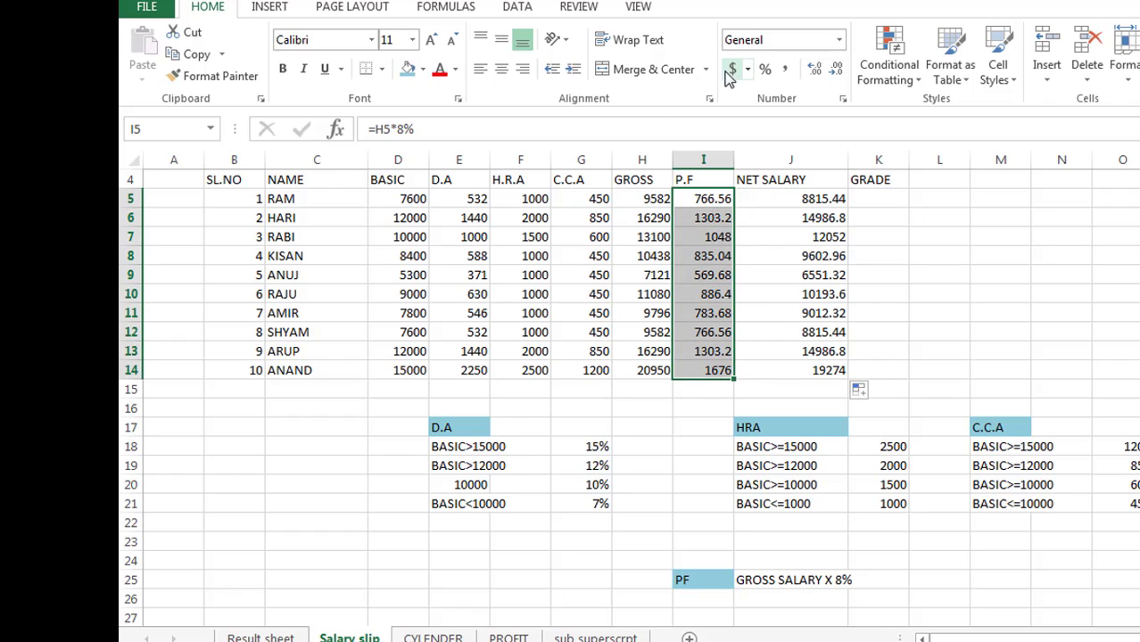
{"action": "left_click", "coordinate": [834, 71]}
{"action": "left_click", "coordinate": [835, 72]}
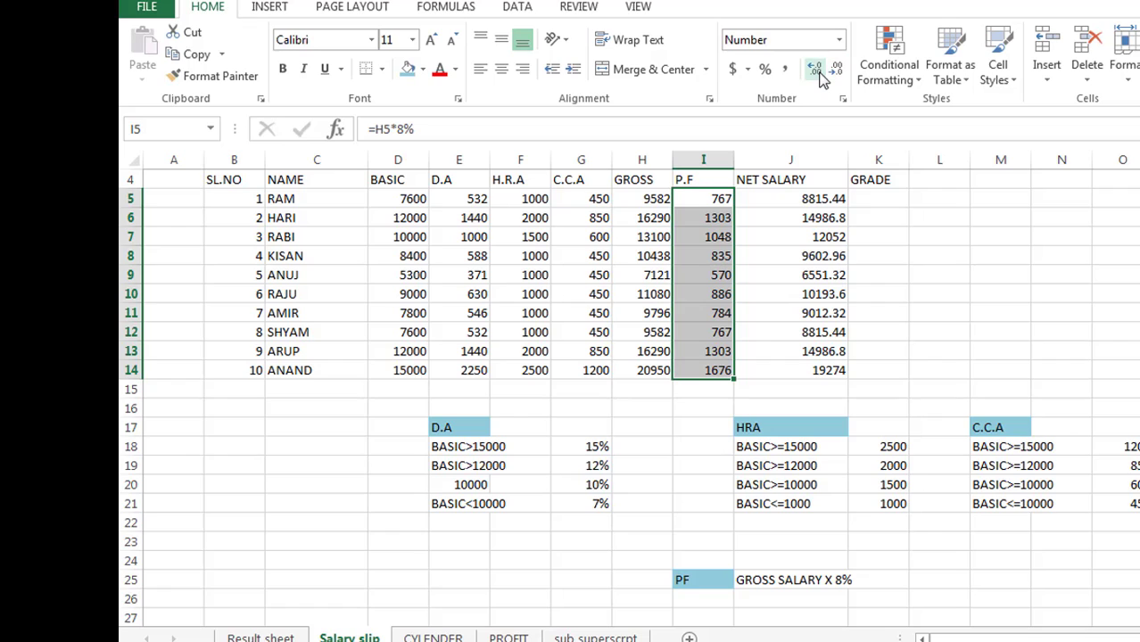
{"action": "left_click", "coordinate": [814, 70]}
{"action": "left_click", "coordinate": [814, 69]}
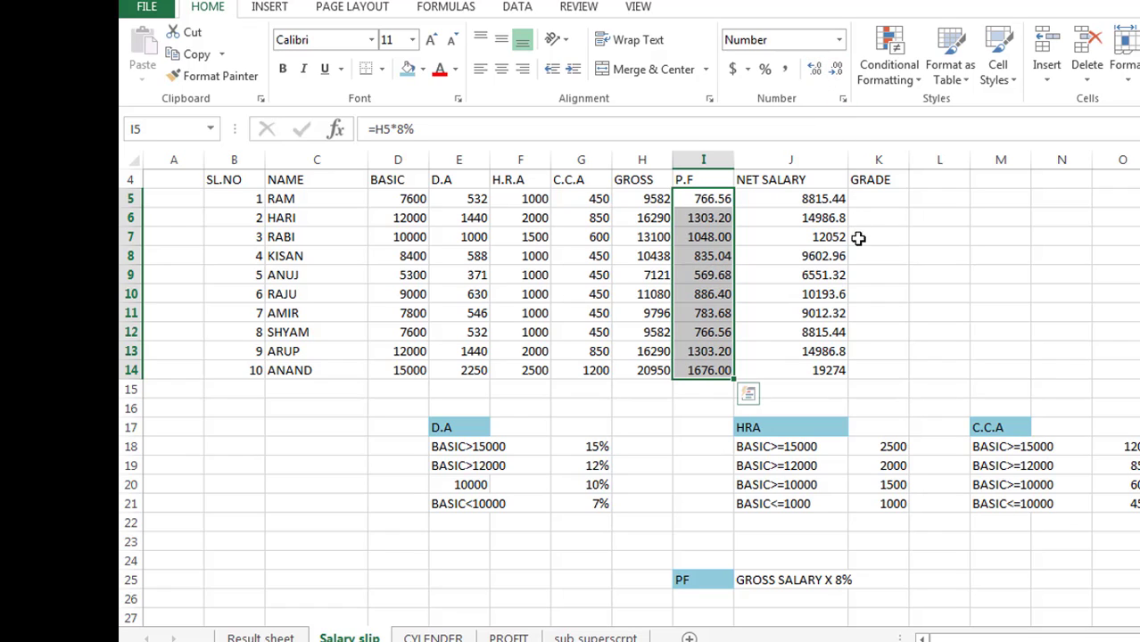
Step: Show the NET SALARY values J5:J14 with two decimal places
{"action": "left_click_drag", "start_coordinate": [809, 198], "coordinate": [818, 357]}
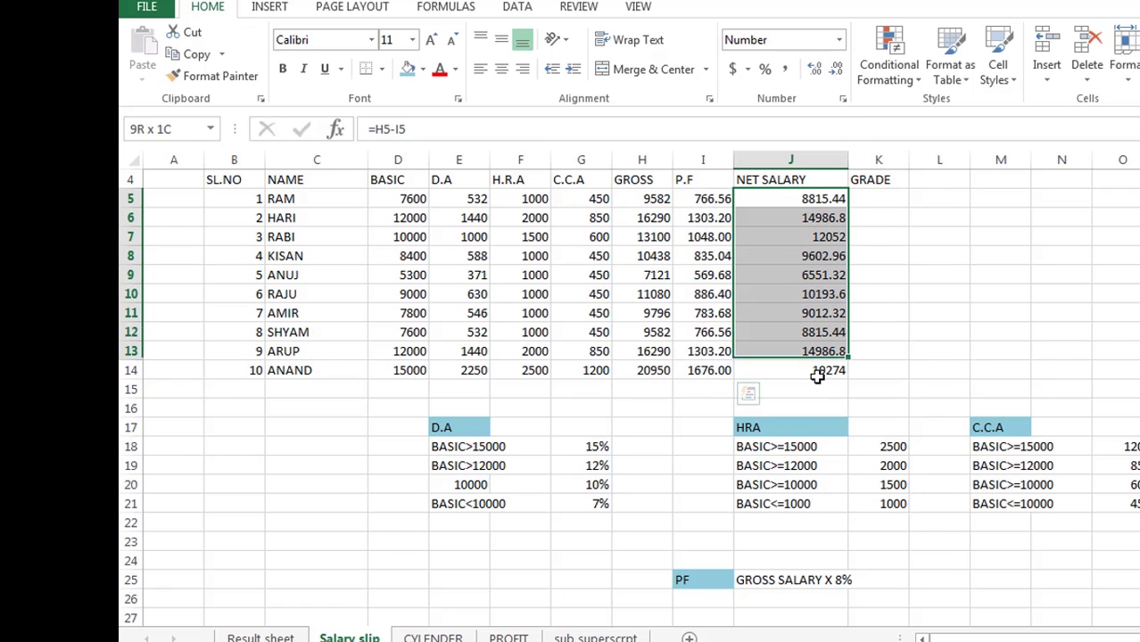
{"action": "left_click", "coordinate": [815, 69]}
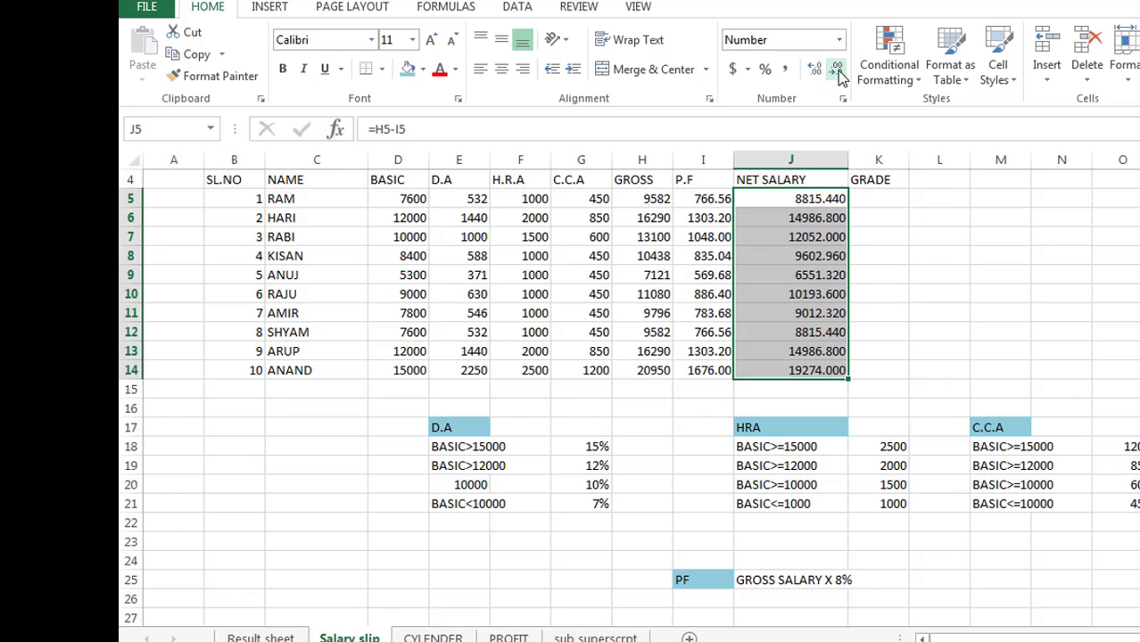
{"action": "left_click", "coordinate": [837, 68]}
{"action": "left_click", "coordinate": [939, 255]}
{"action": "left_click", "coordinate": [867, 197]}
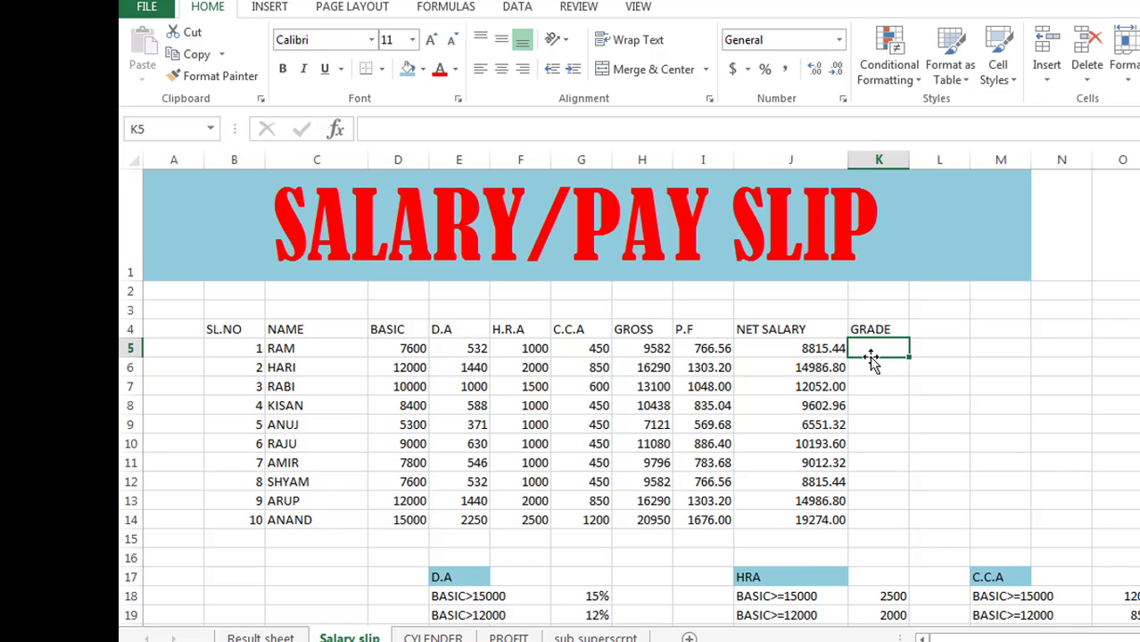
Step: Type a GRADE heading below the sheet with the condition NET SALARY>=19000 beneath it
{"action": "scroll", "coordinate": [1123, 507], "scroll_direction": "down", "scroll_amount": 2}
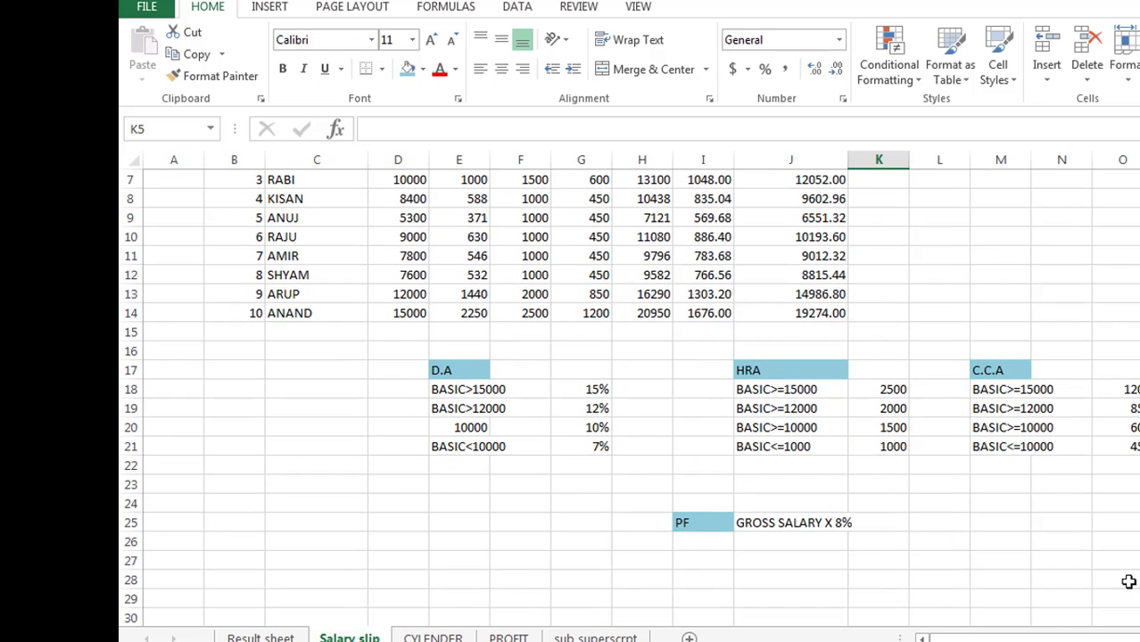
{"action": "left_click", "coordinate": [962, 518]}
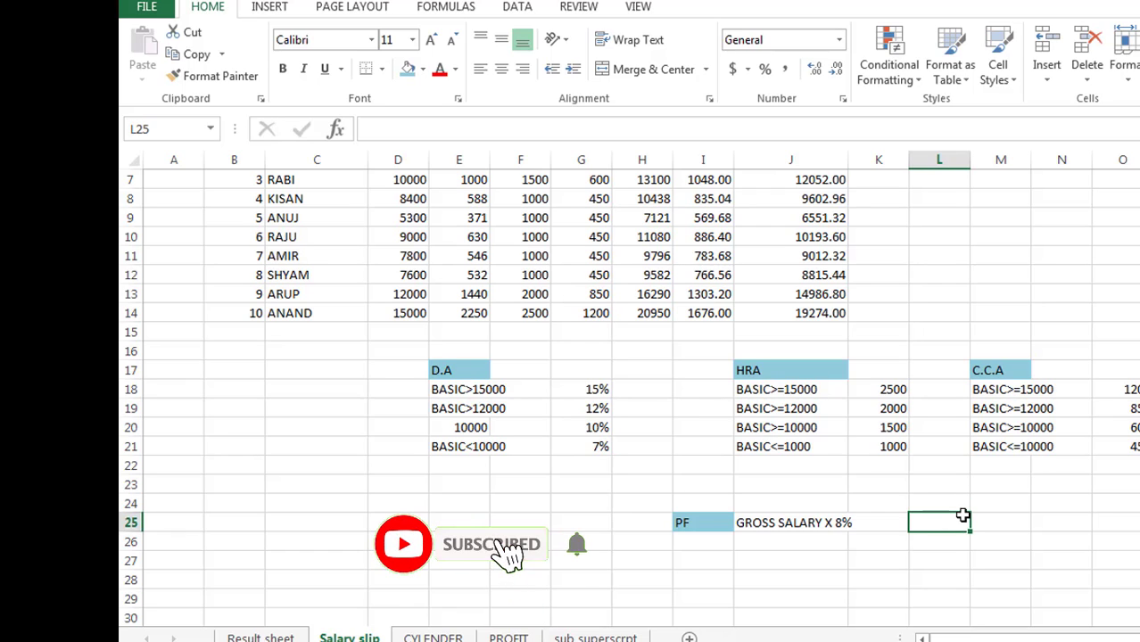
{"action": "type", "text": "GRADE"}
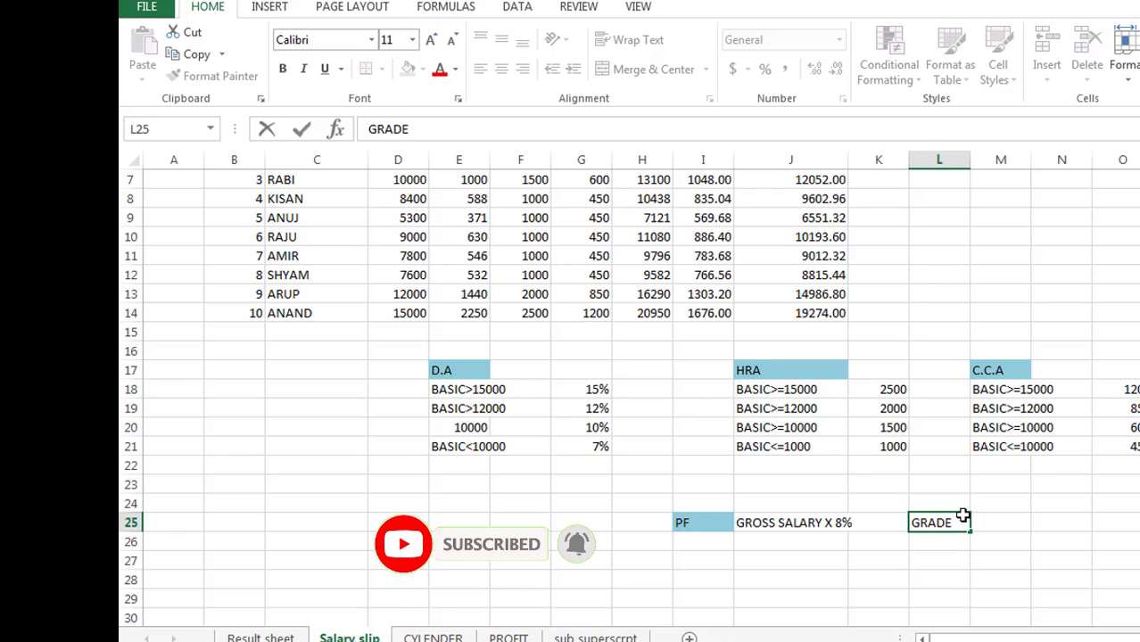
{"action": "key", "text": "Return"}
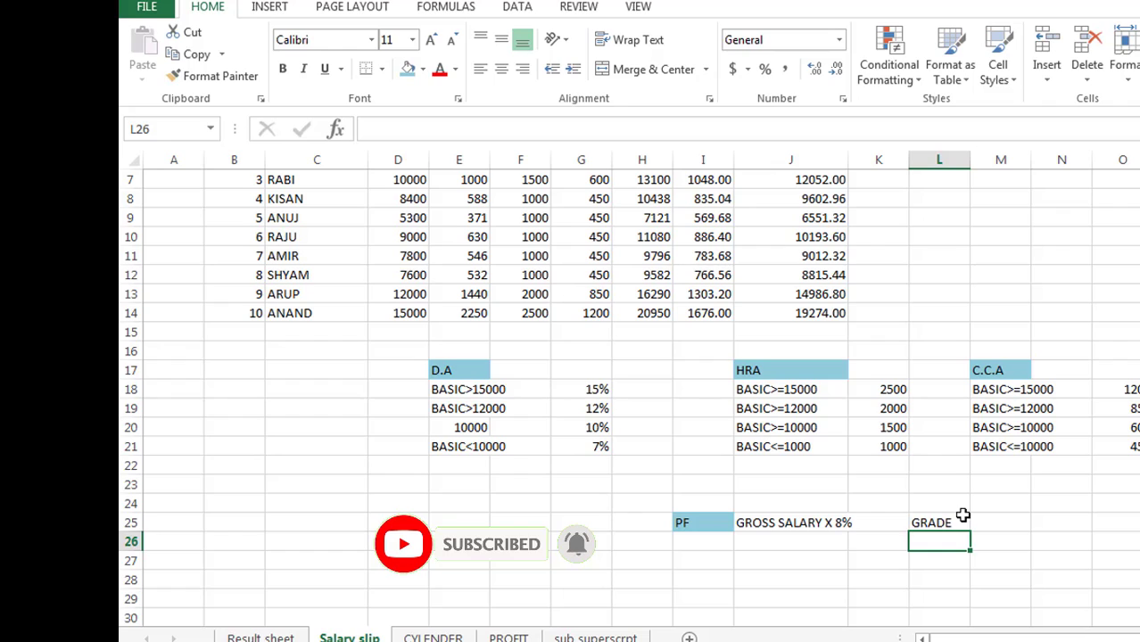
{"action": "type", "text": "NET"}
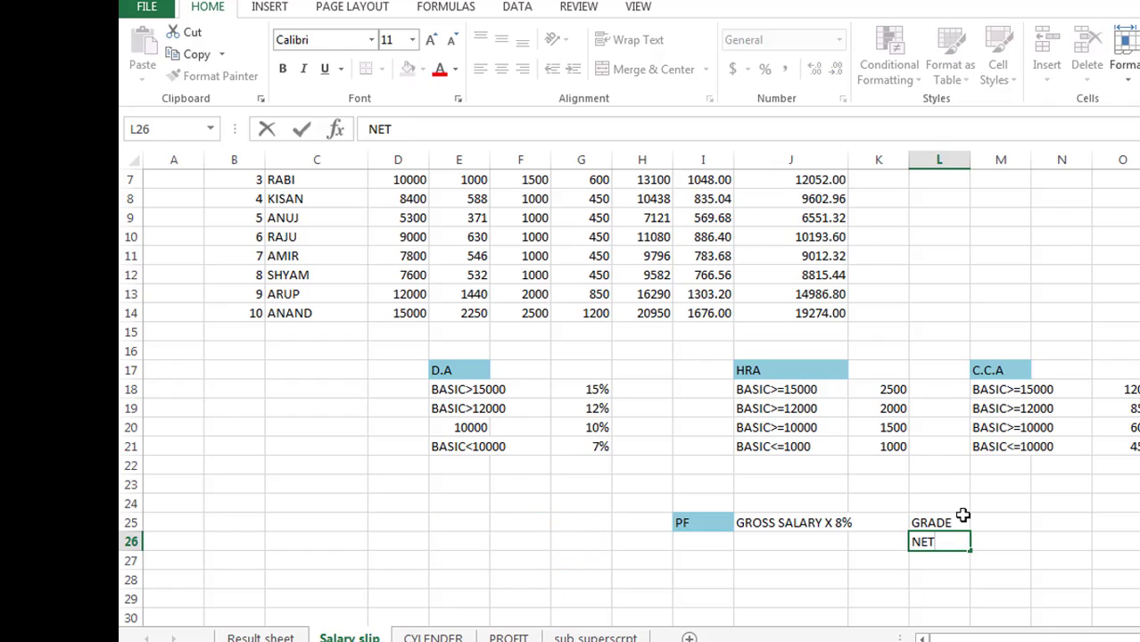
{"action": "type", "text": " SALARY>="}
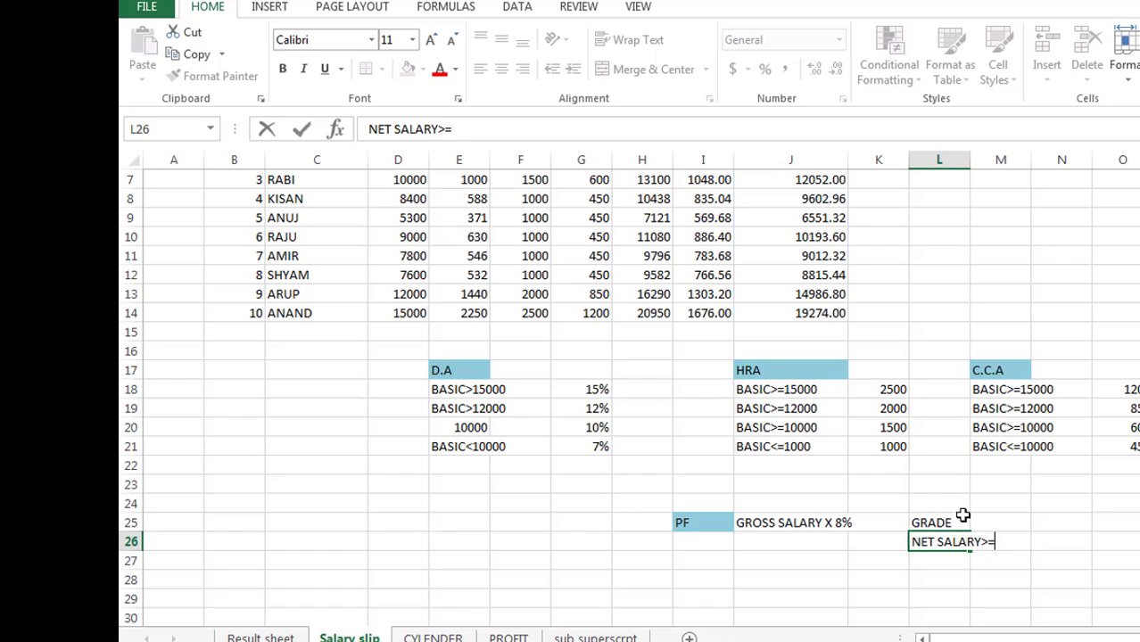
{"action": "type", "text": "19000"}
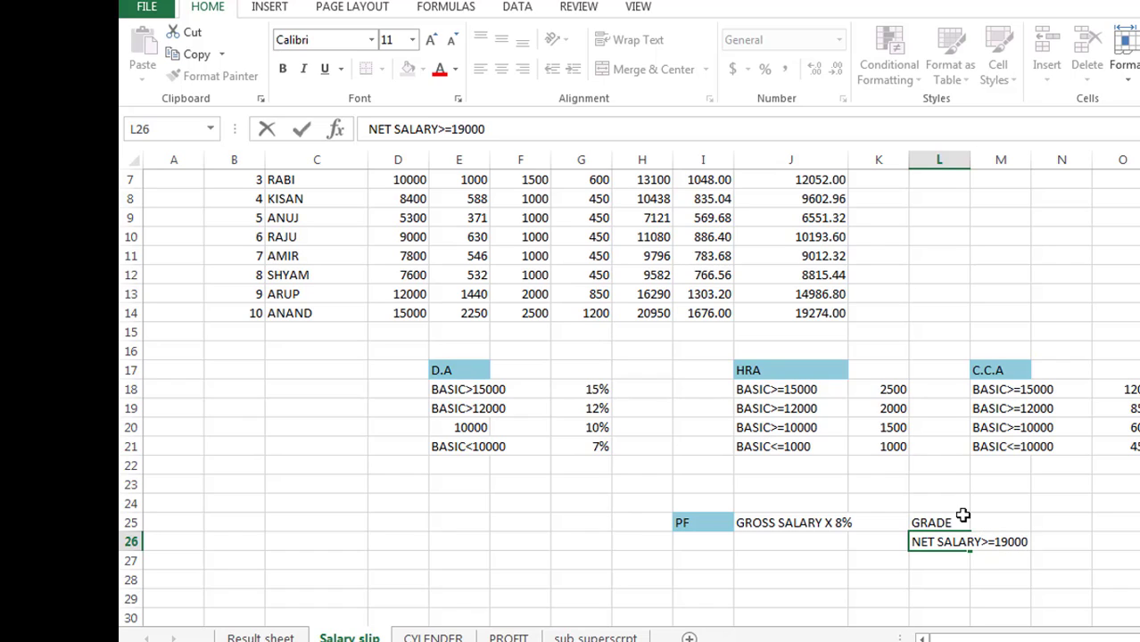
{"action": "key", "text": "Return"}
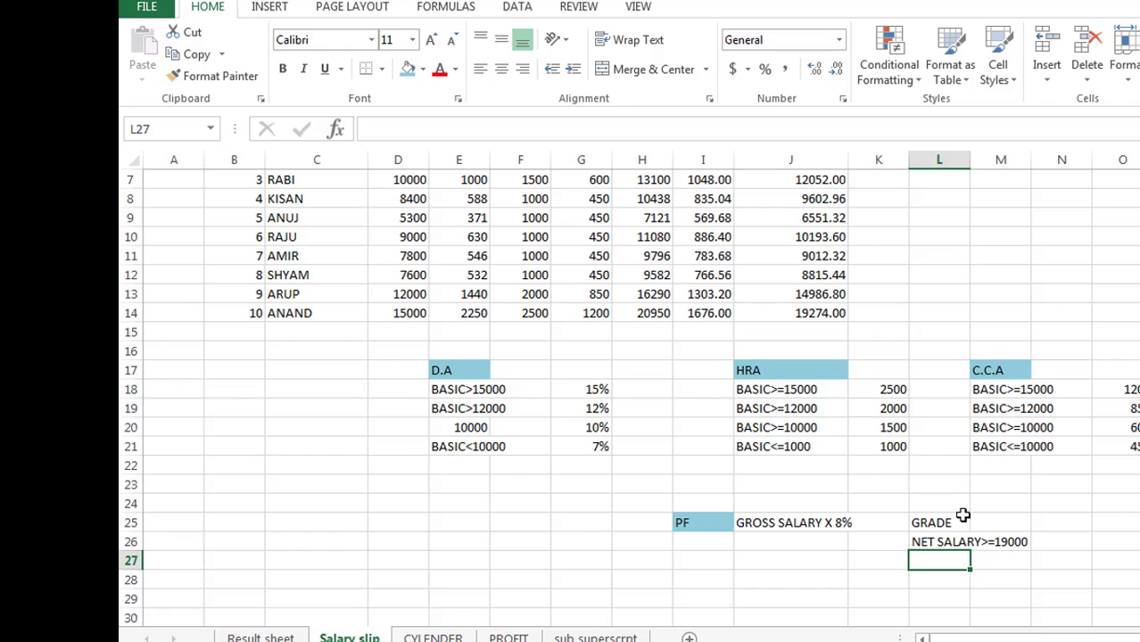
Step: Assign grade A to that condition and begin a second NET SALARY condition row
{"action": "left_click", "coordinate": [1123, 536]}
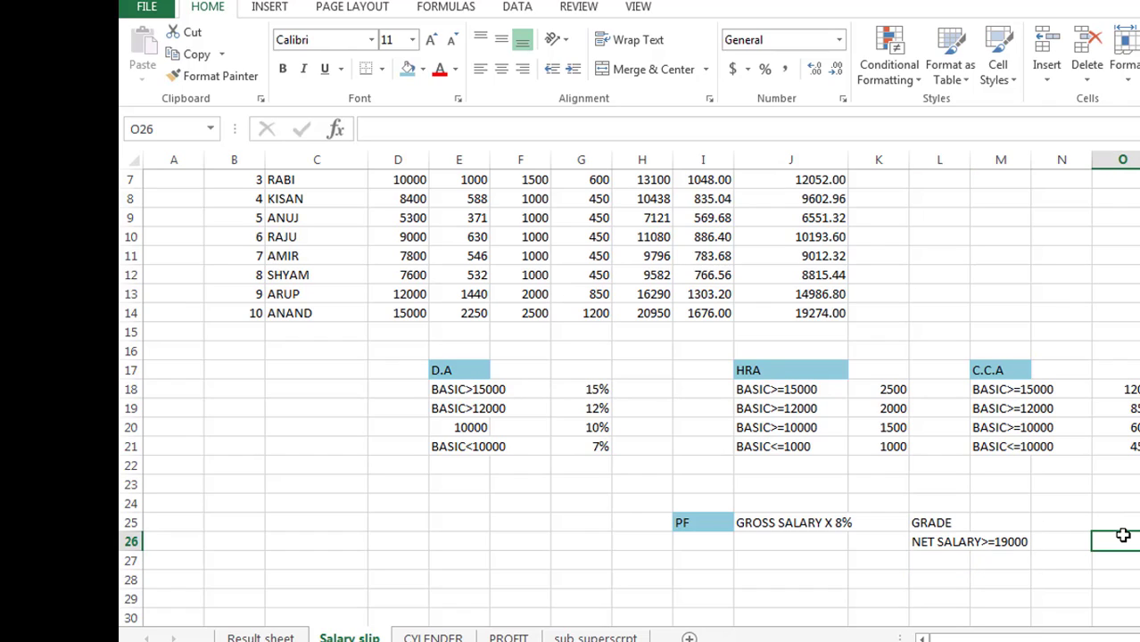
{"action": "type", "text": "A"}
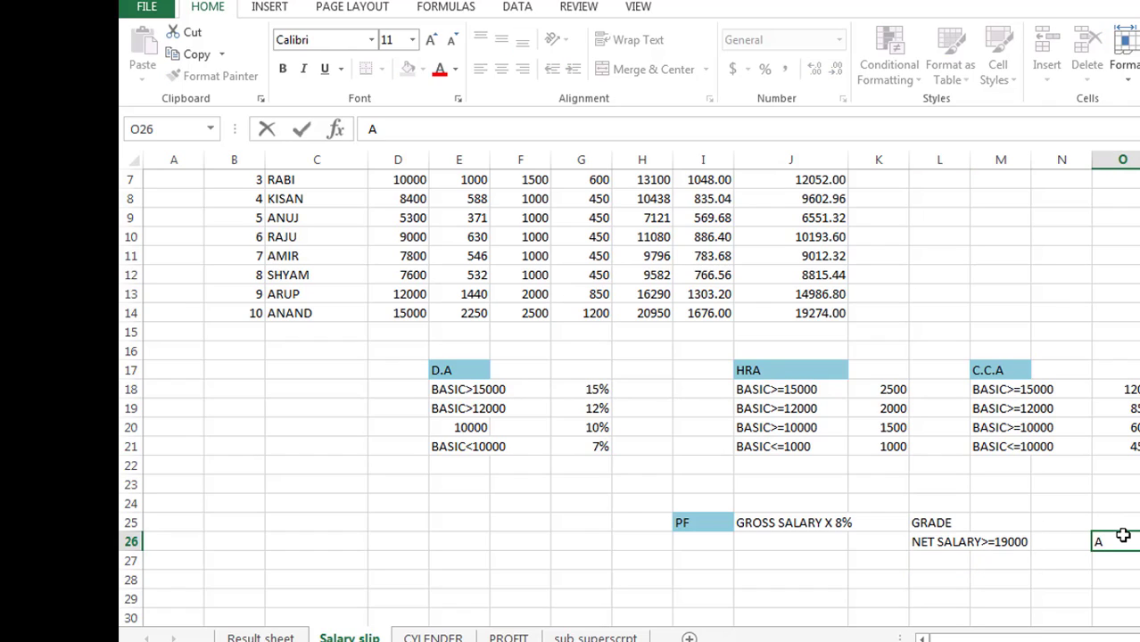
{"action": "key", "text": "Return"}
{"action": "left_click", "coordinate": [919, 565]}
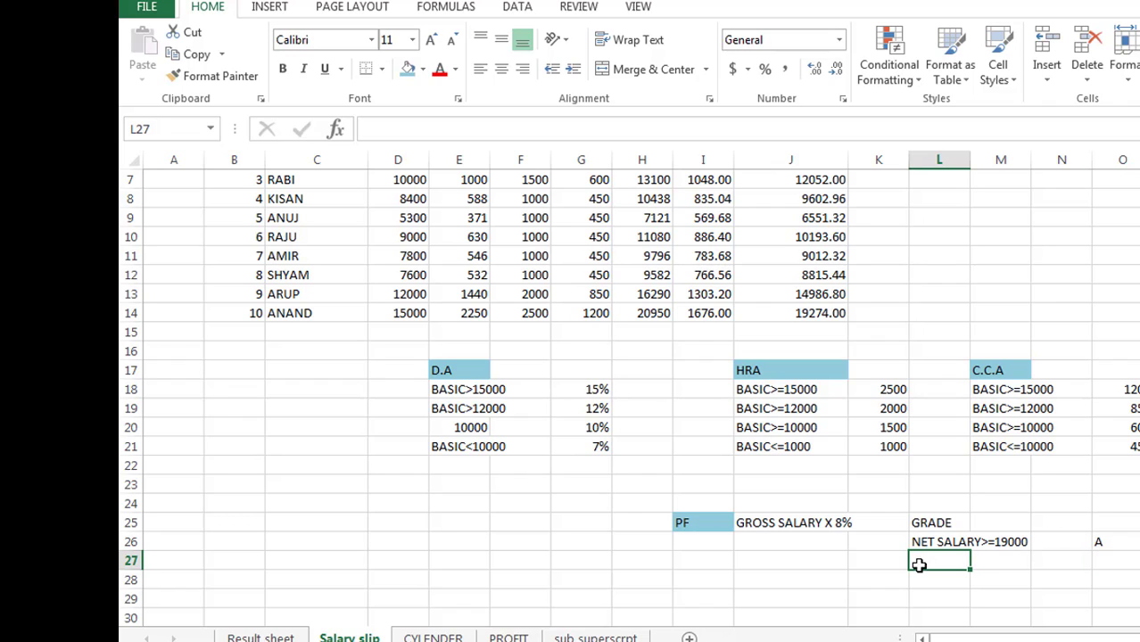
{"action": "type", "text": "NET"}
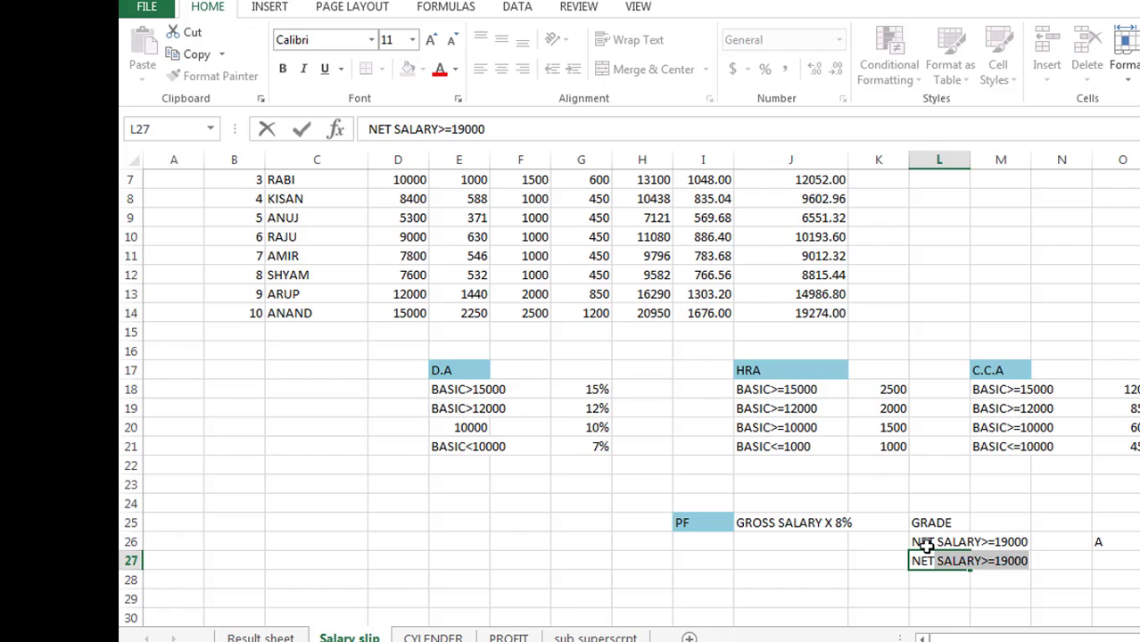
{"action": "key", "text": "Tab"}
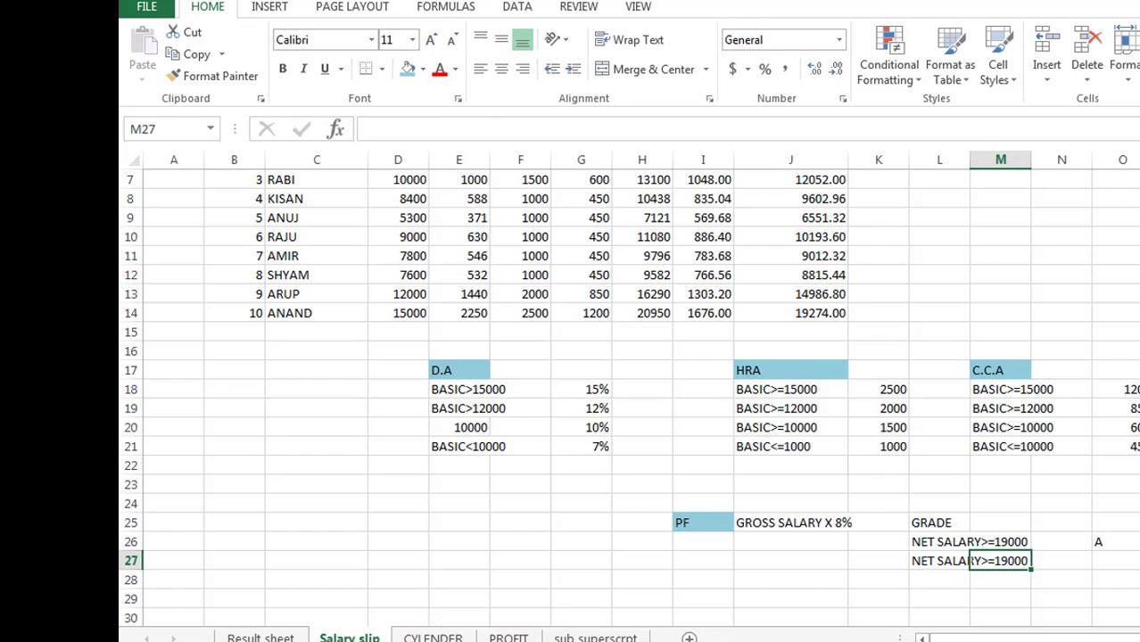
Step: Change the second rule to NET SALARY>=14000 with grade B
{"action": "double_click", "coordinate": [943, 560]}
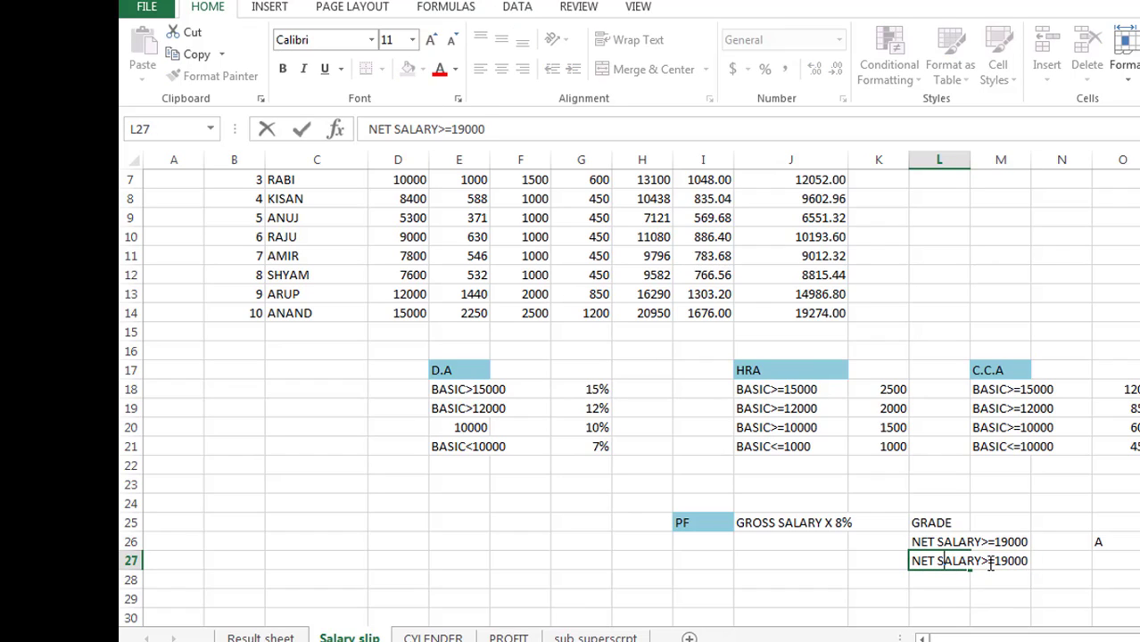
{"action": "left_click", "coordinate": [1030, 559]}
{"action": "key", "text": "BackSpace"}
{"action": "key", "text": "BackSpace"}
{"action": "key", "text": "BackSpace"}
{"action": "key", "text": "BackSpace"}
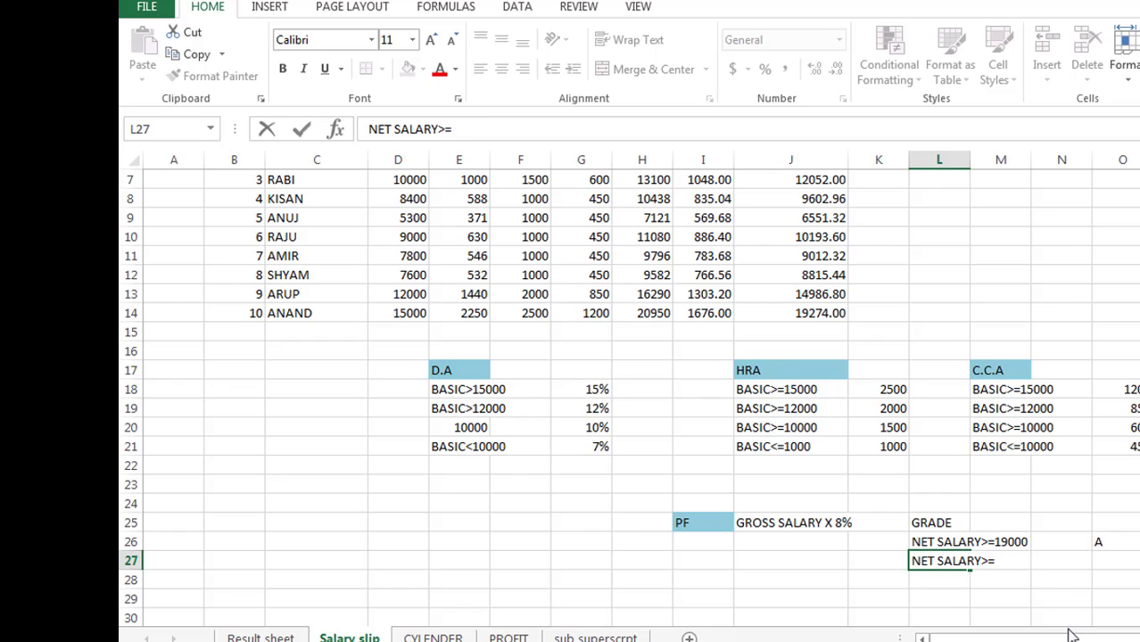
{"action": "type", "text": "1"}
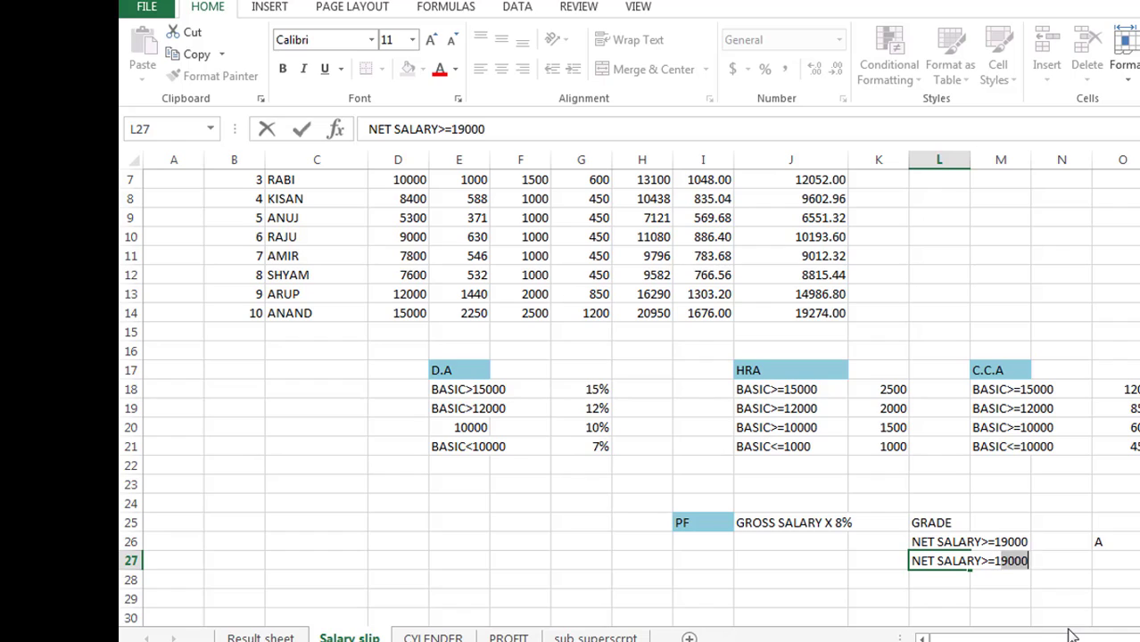
{"action": "type", "text": "4000"}
{"action": "key", "text": "Tab"}
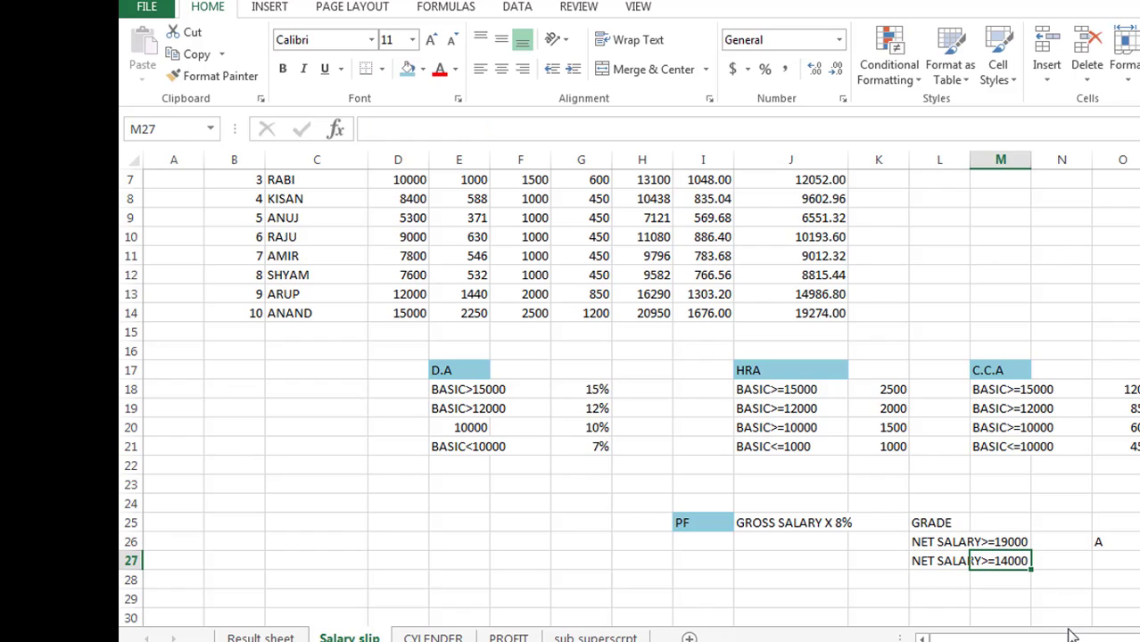
{"action": "key", "text": "Tab"}
{"action": "key", "text": "Tab"}
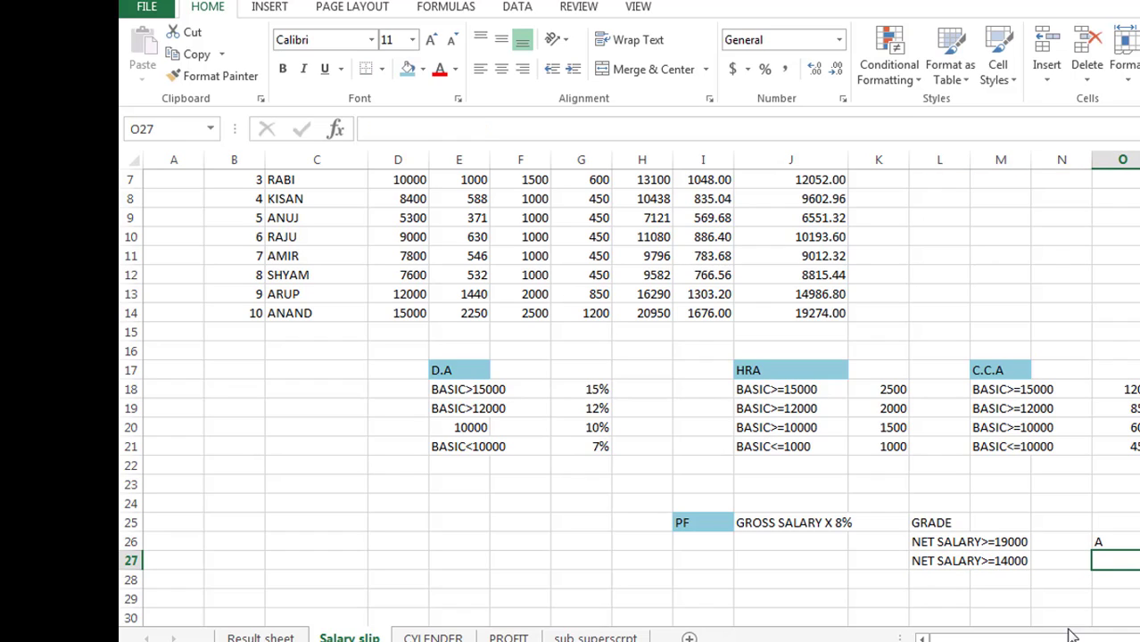
{"action": "type", "text": "B"}
{"action": "left_click", "coordinate": [921, 577]}
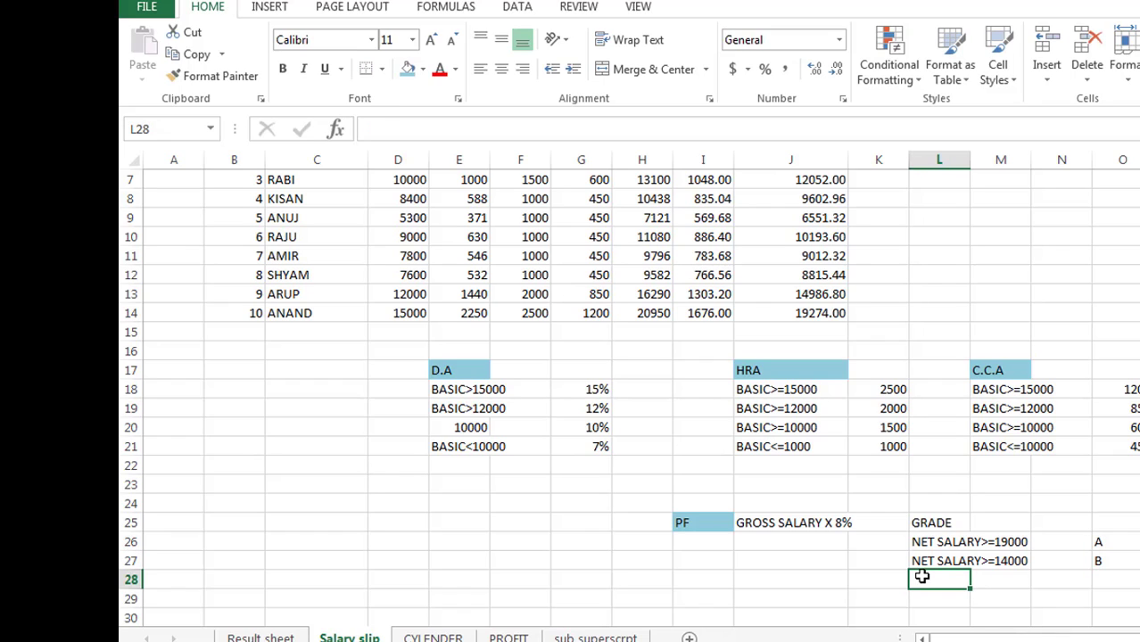
Step: Add a third rule, NET SALARY>=11000, with grade C
{"action": "type", "text": "NET"}
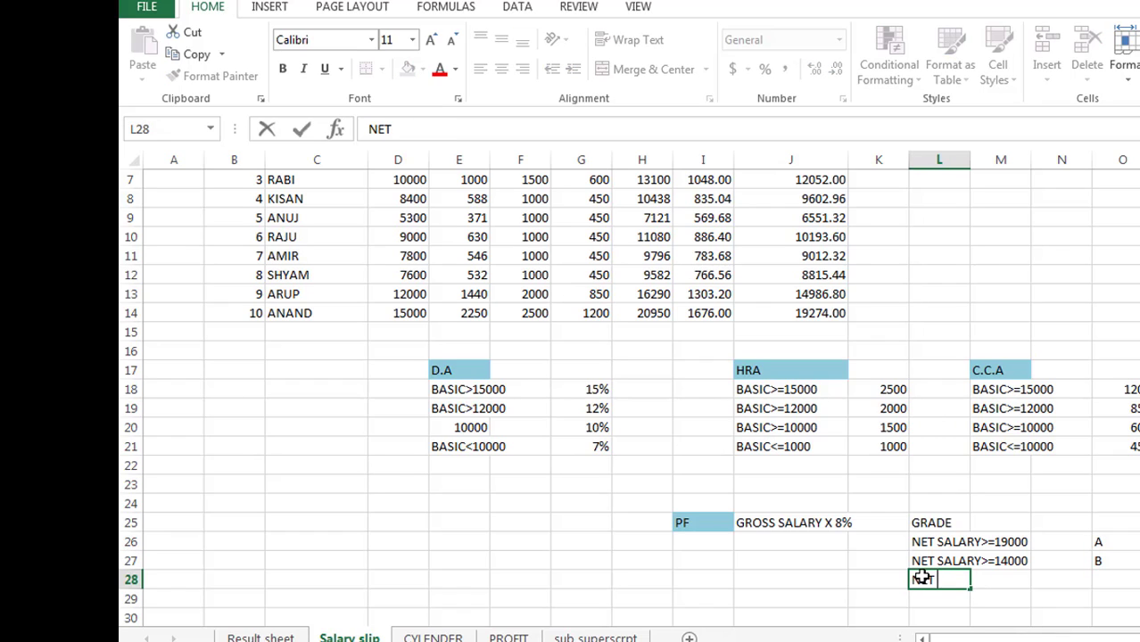
{"action": "type", "text": " SALARY>=11"}
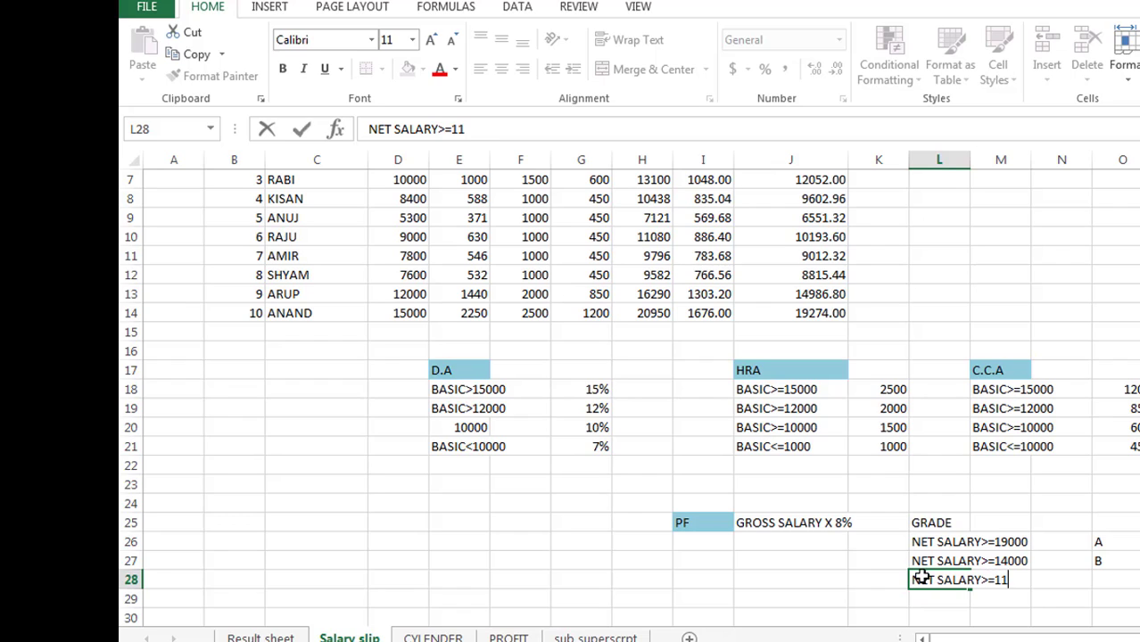
{"action": "type", "text": "000"}
{"action": "key", "text": "Right"}
{"action": "key", "text": "Right"}
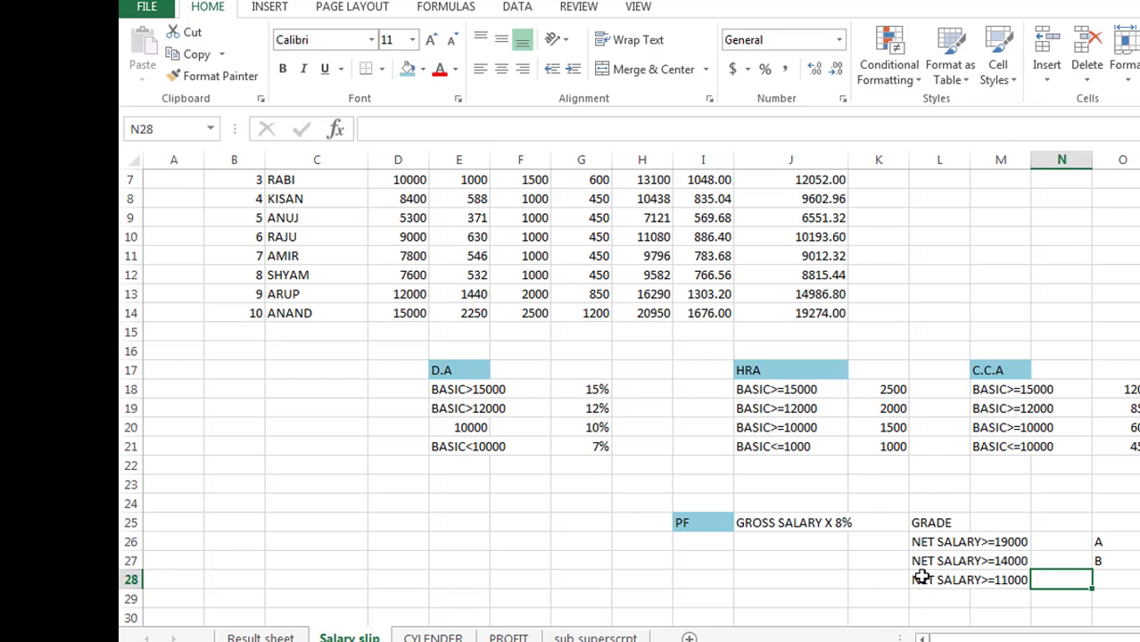
{"action": "key", "text": "Right"}
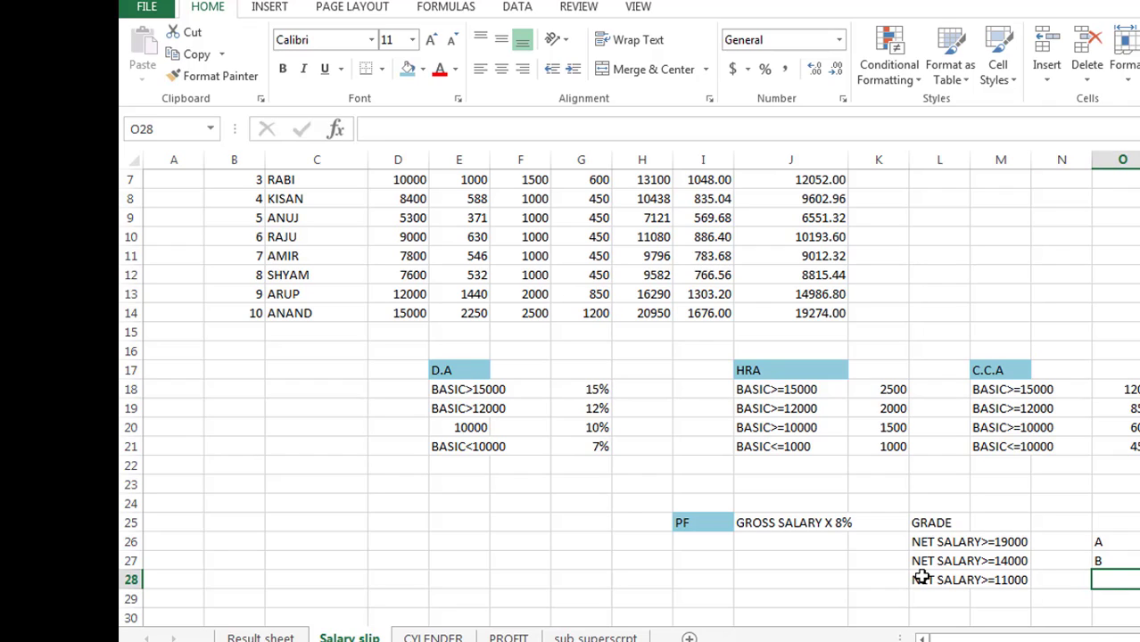
{"action": "type", "text": "D"}
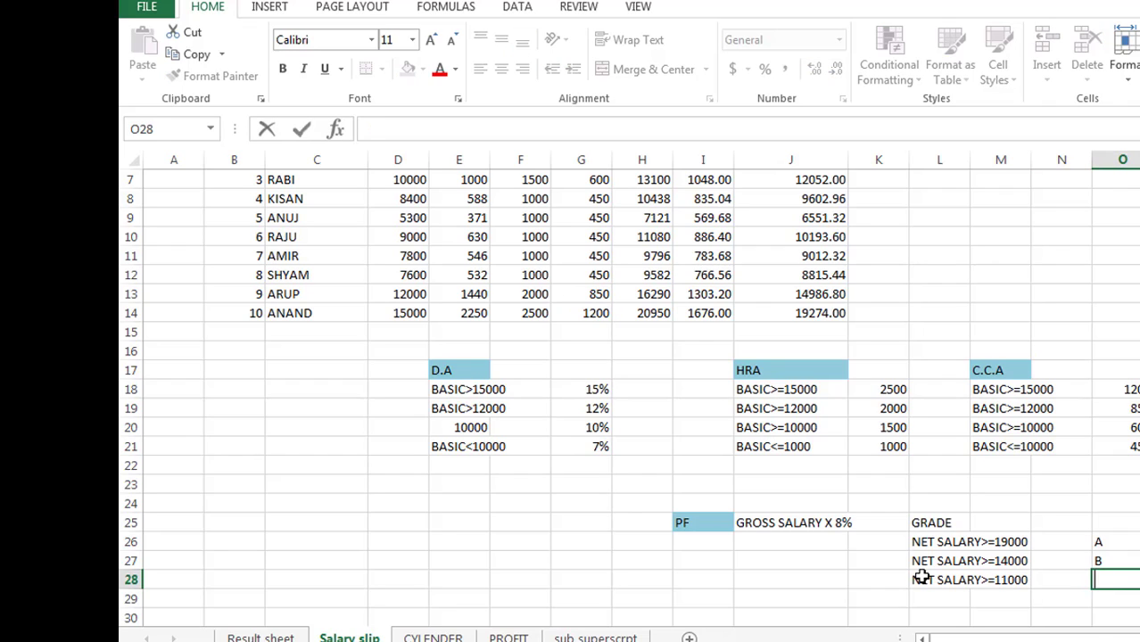
{"action": "left_click", "coordinate": [1003, 602]}
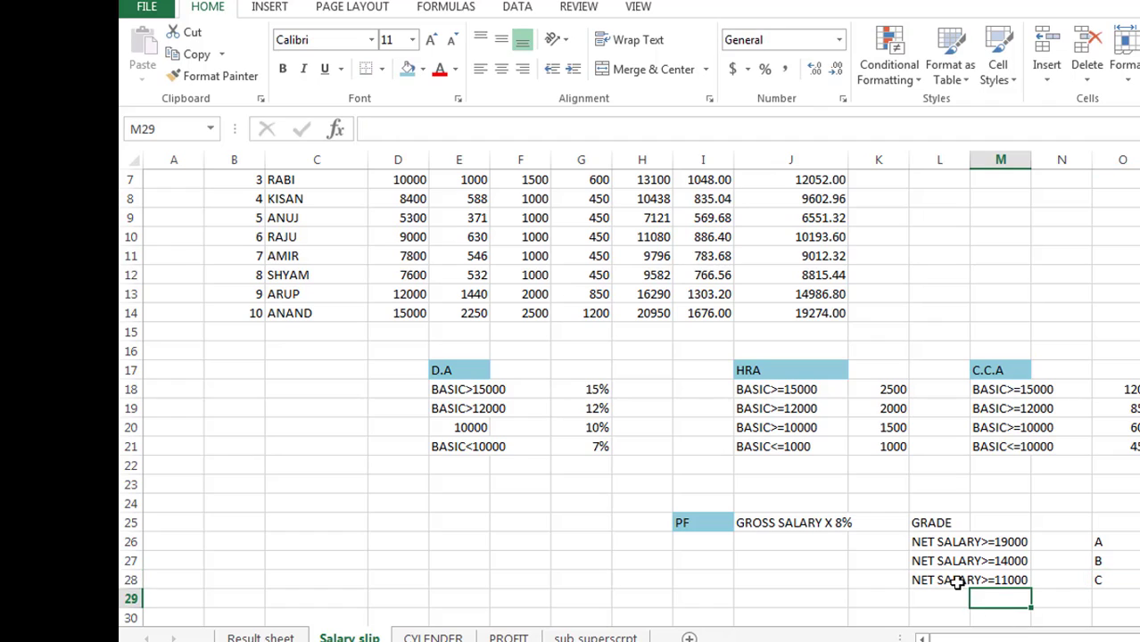
{"action": "scroll", "coordinate": [990, 593], "scroll_direction": "up", "scroll_amount": 2}
{"action": "scroll", "coordinate": [993, 580], "scroll_direction": "down", "scroll_amount": 3}
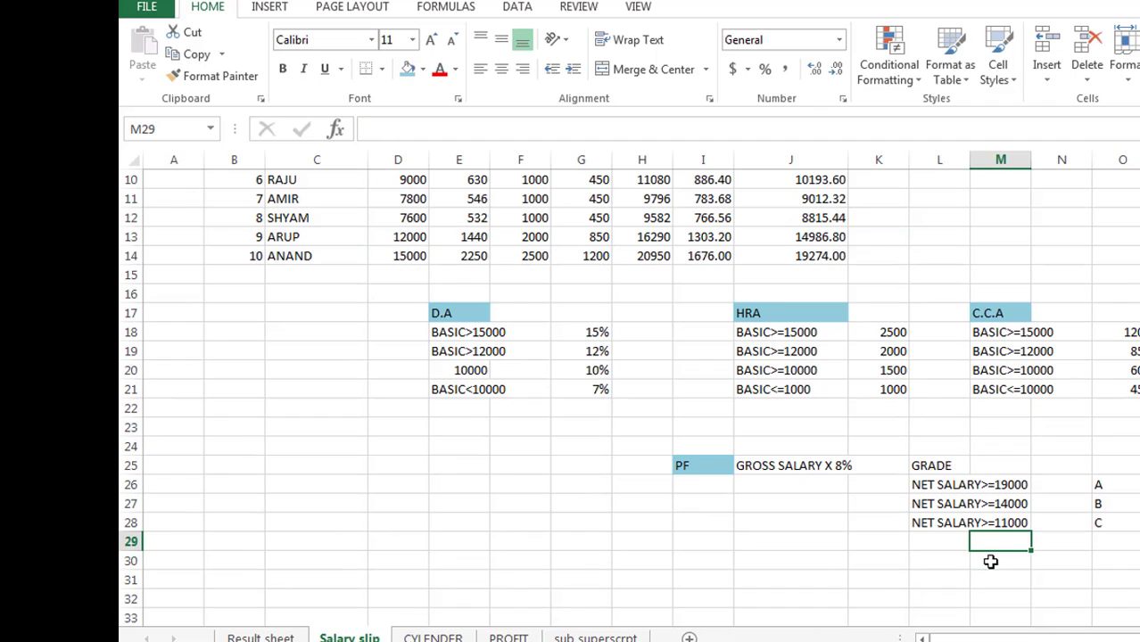
Step: Fill the GRADE heading light blue and enlarge the grade-rule text
{"action": "left_click", "coordinate": [945, 468]}
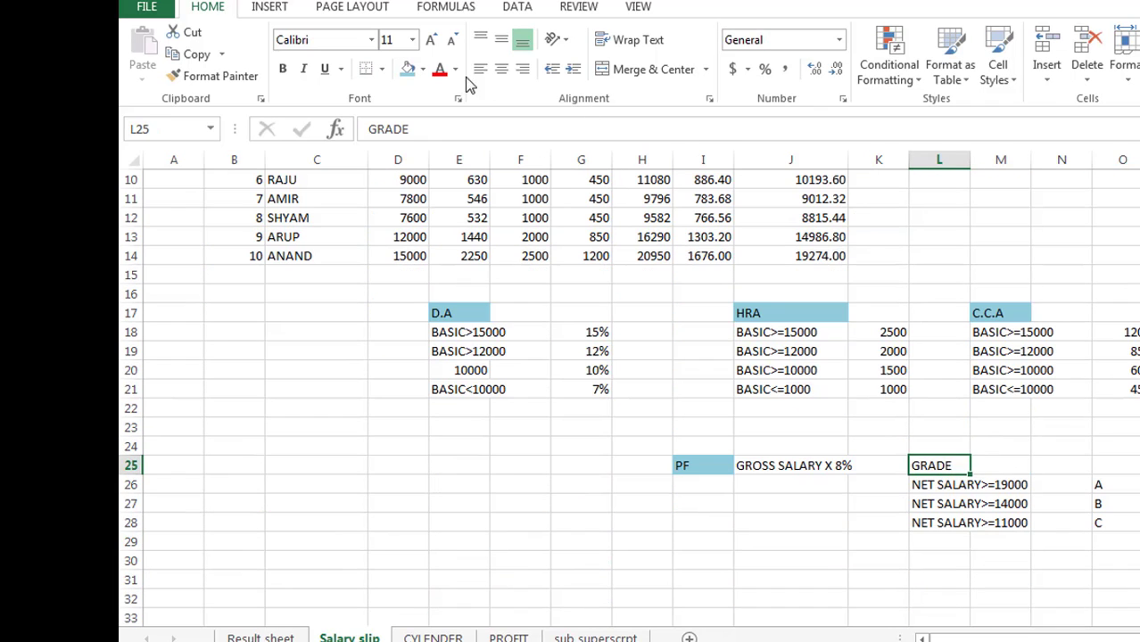
{"action": "left_click", "coordinate": [406, 68]}
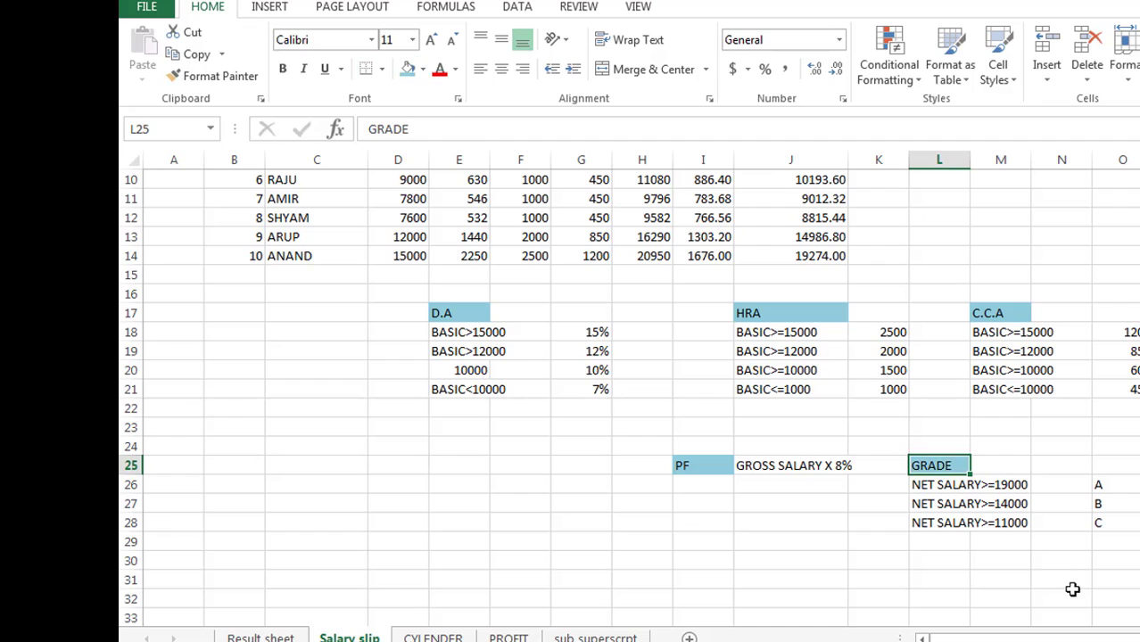
{"action": "left_click", "coordinate": [938, 485]}
{"action": "left_click_drag", "start_coordinate": [1085, 506], "coordinate": [1119, 521]}
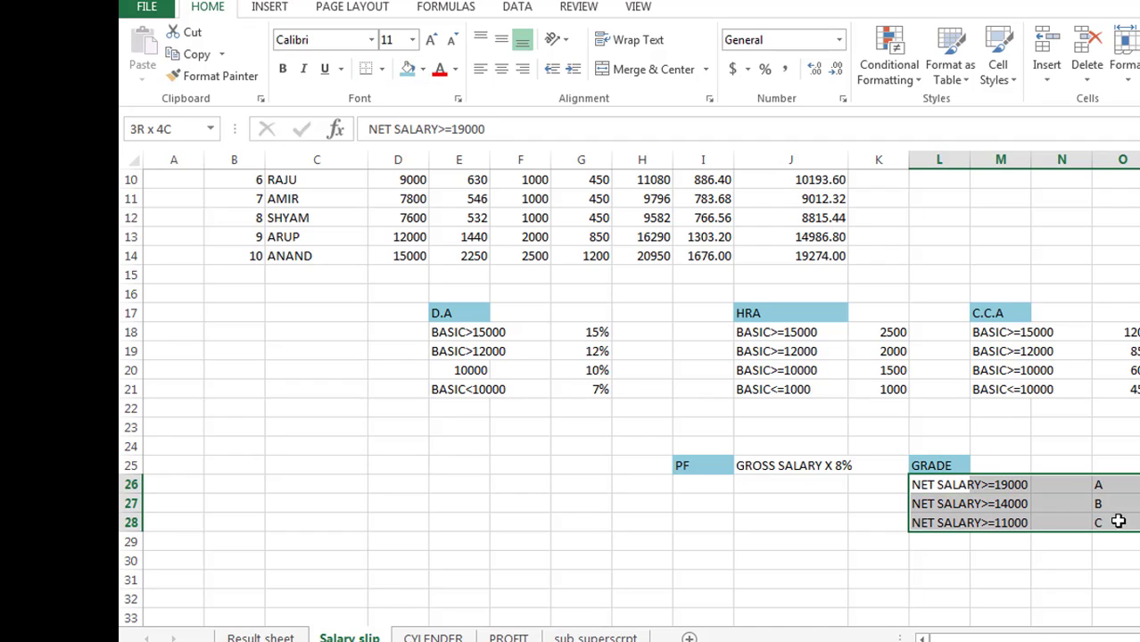
{"action": "left_click", "coordinate": [431, 39]}
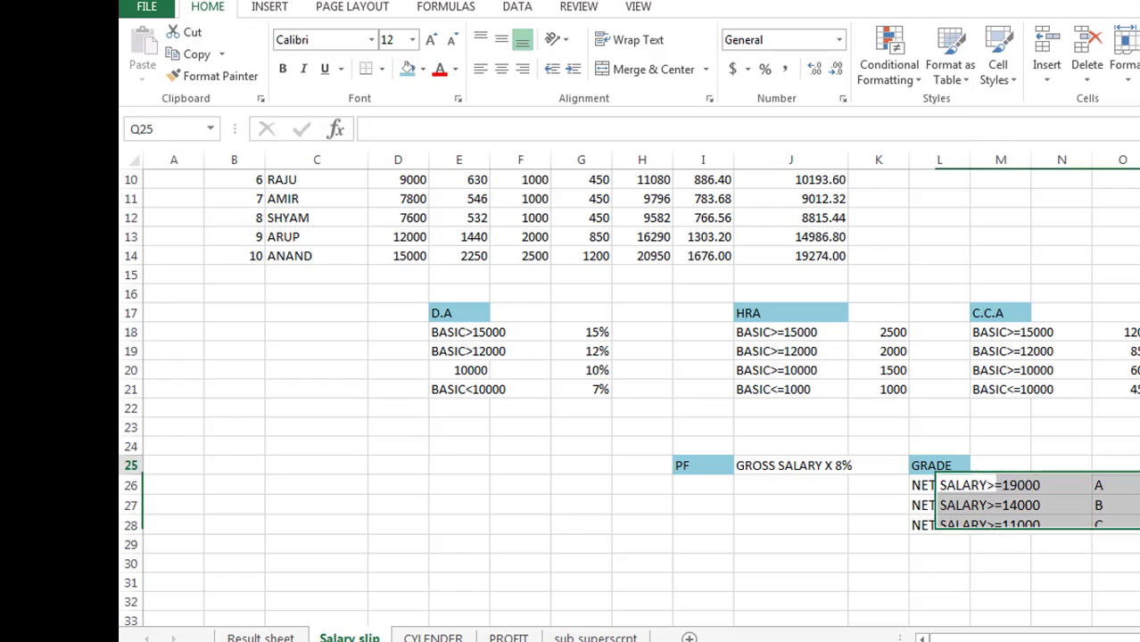
{"action": "left_click_drag", "start_coordinate": [1123, 485], "coordinate": [1120, 526]}
Step: Add the final rule labelled BELLOW that earns grade D
{"action": "left_click", "coordinate": [1119, 545]}
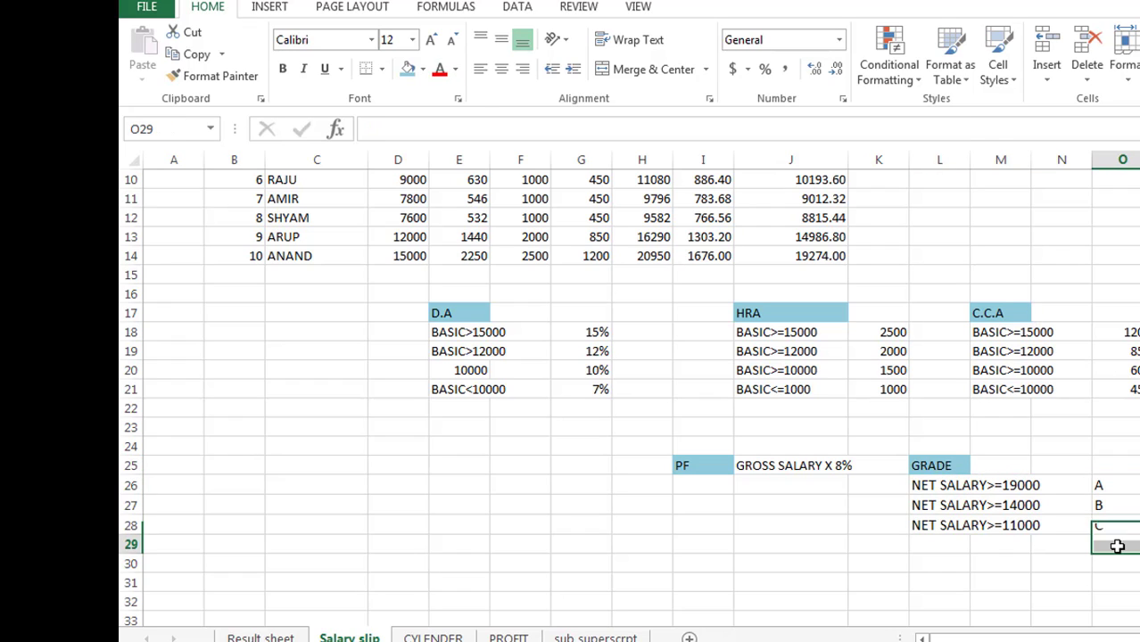
{"action": "type", "text": "D"}
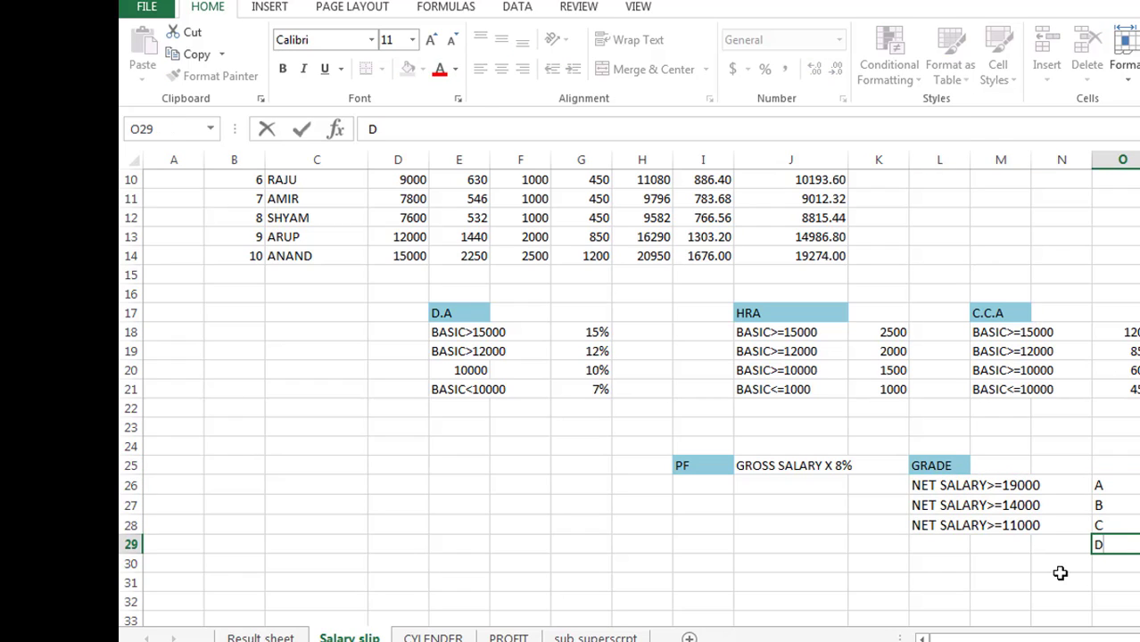
{"action": "left_click", "coordinate": [1015, 551]}
{"action": "type", "text": "B"}
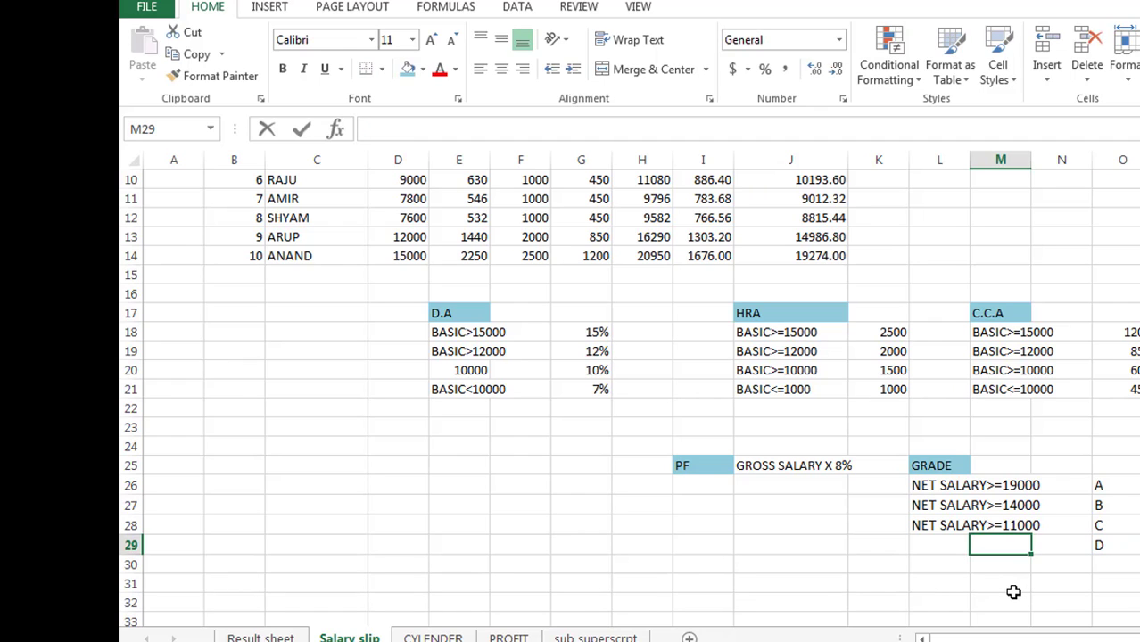
{"action": "type", "text": "ELLOW"}
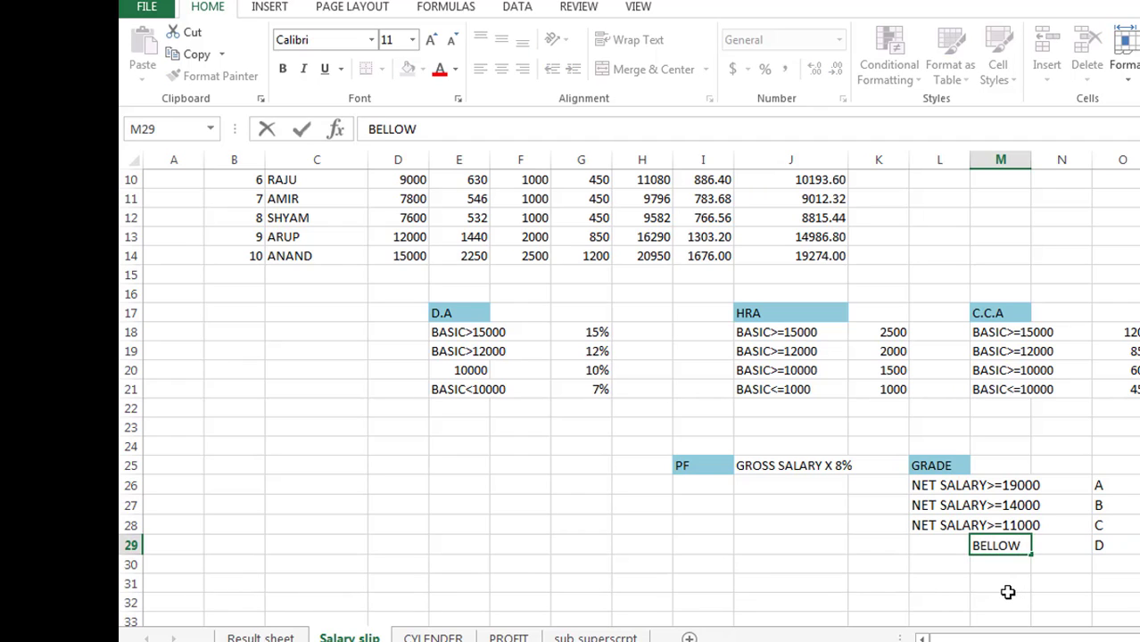
{"action": "left_click", "coordinate": [1001, 591]}
Step: Enter =IF(J5>=19000,"A",IF(J5>=12000,"B",IF(J5>=11000,"C","D"))) in K5 for RAM's grade
{"action": "scroll", "coordinate": [450, 311], "scroll_direction": "up", "scroll_amount": 3}
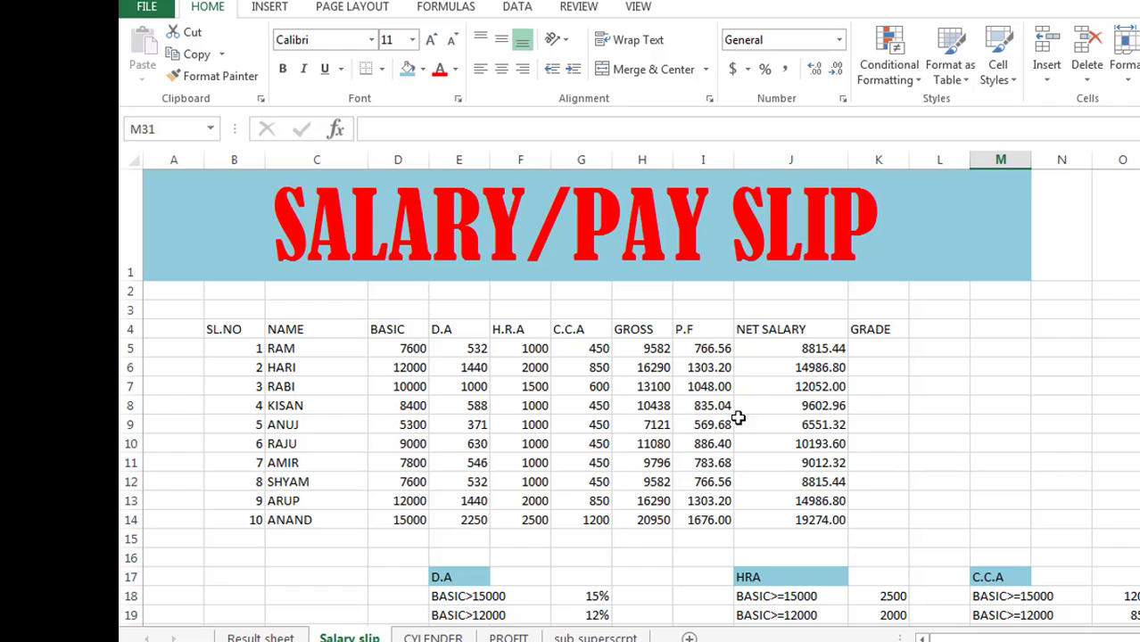
{"action": "left_click", "coordinate": [886, 348]}
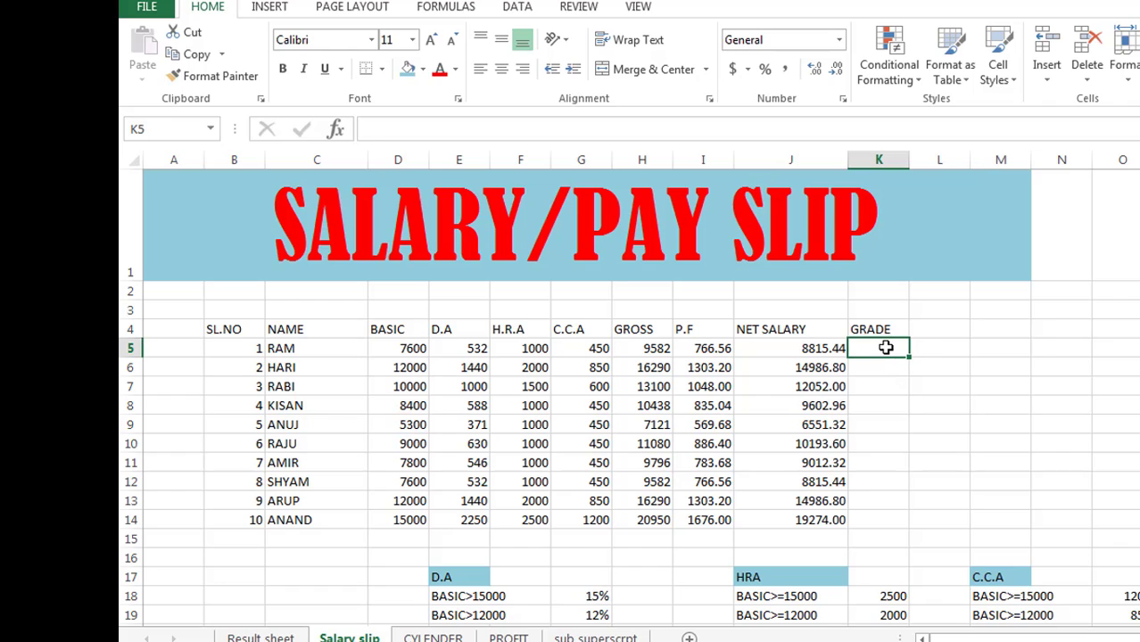
{"action": "type", "text": "=IF"}
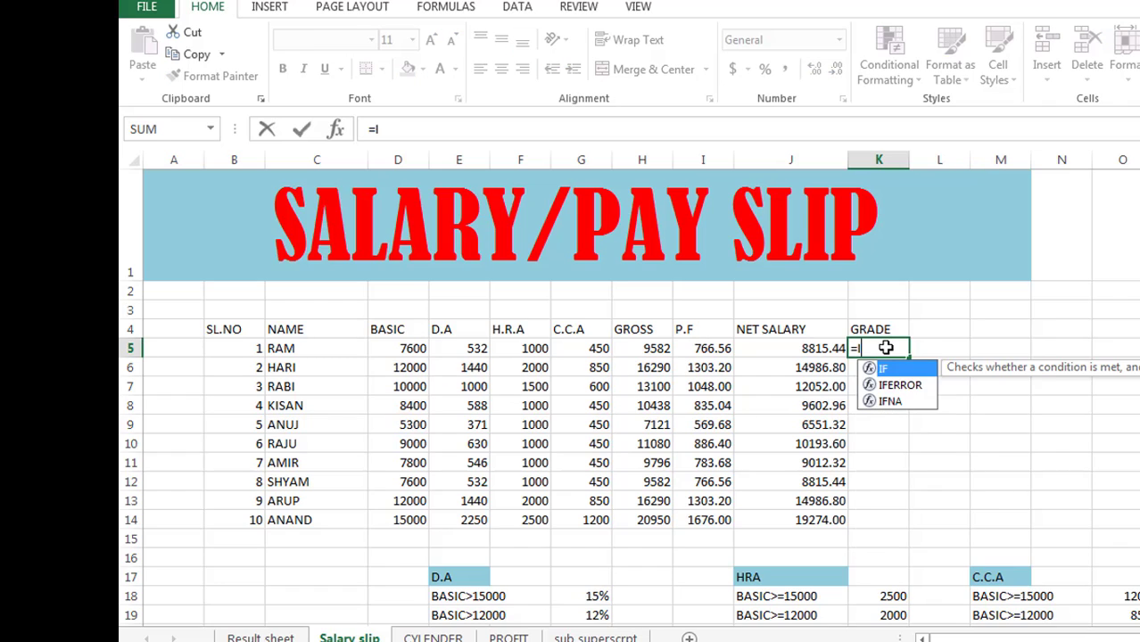
{"action": "type", "text": "("}
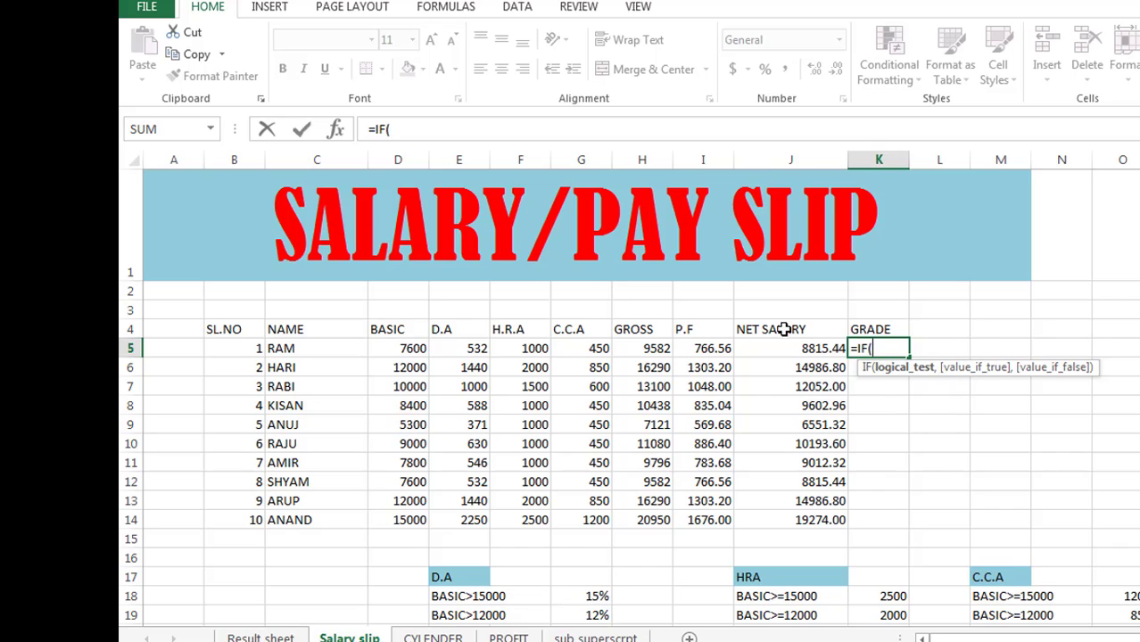
{"action": "left_click", "coordinate": [784, 347]}
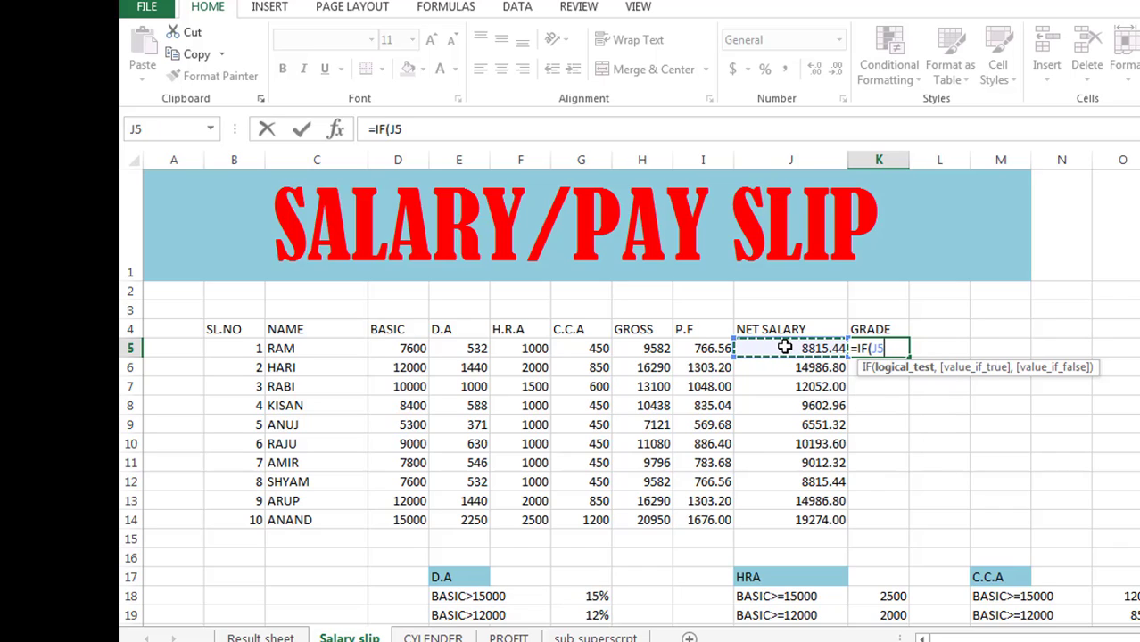
{"action": "type", "text": ">=1"}
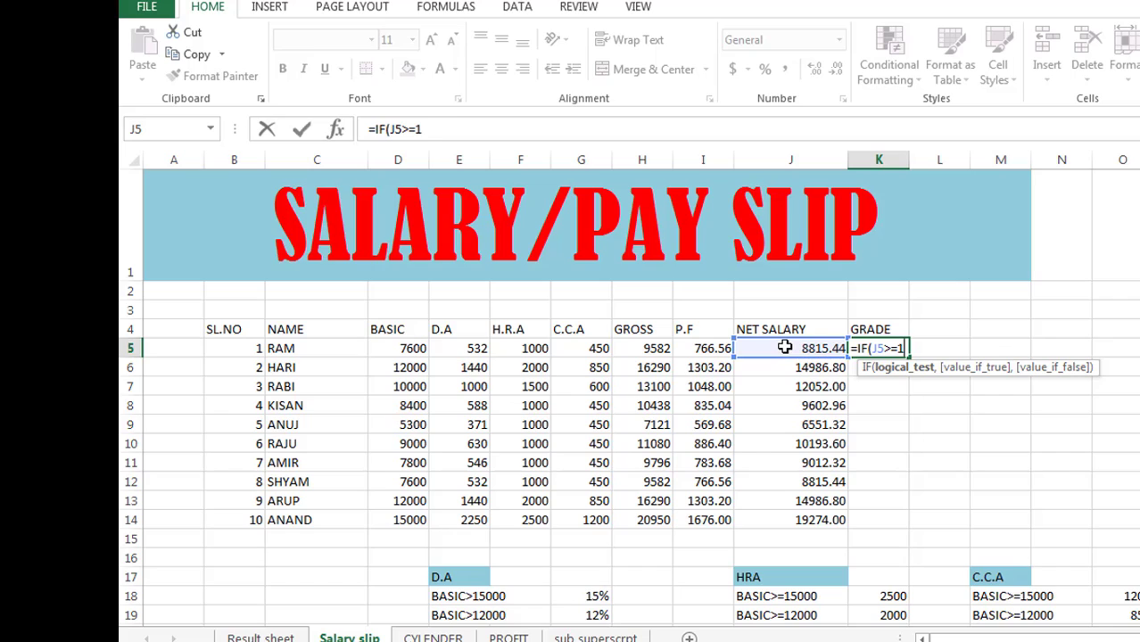
{"action": "type", "text": "9000"}
{"action": "type", "text": ",\"A"}
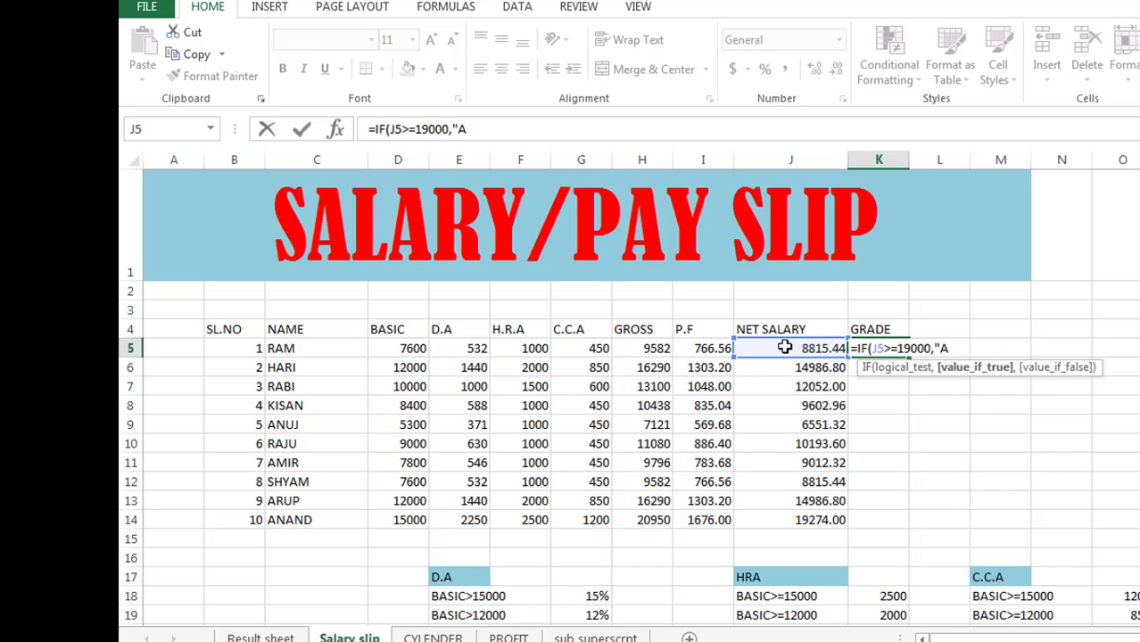
{"action": "type", "text": ",N"}
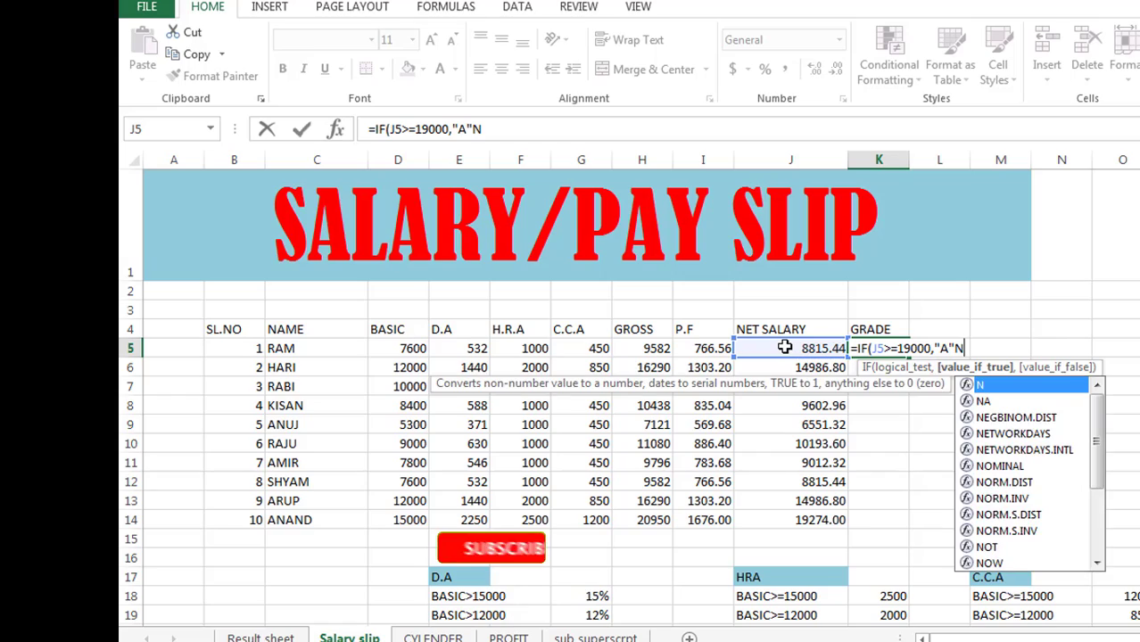
{"action": "key", "text": "BackSpace"}
{"action": "type", "text": "IF("}
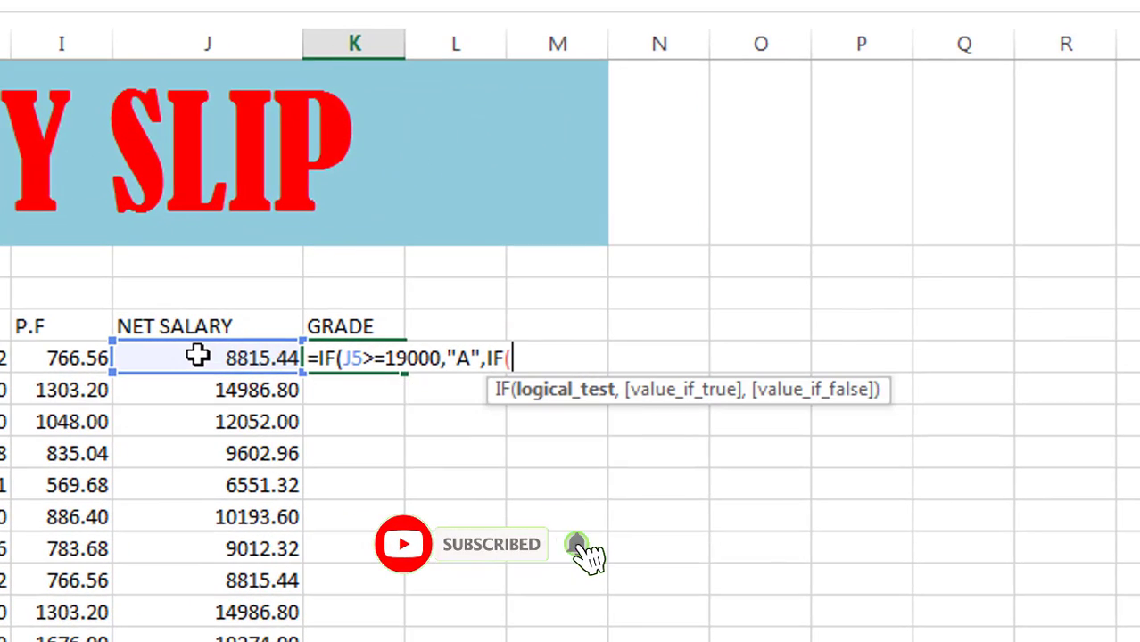
{"action": "left_click", "coordinate": [764, 348]}
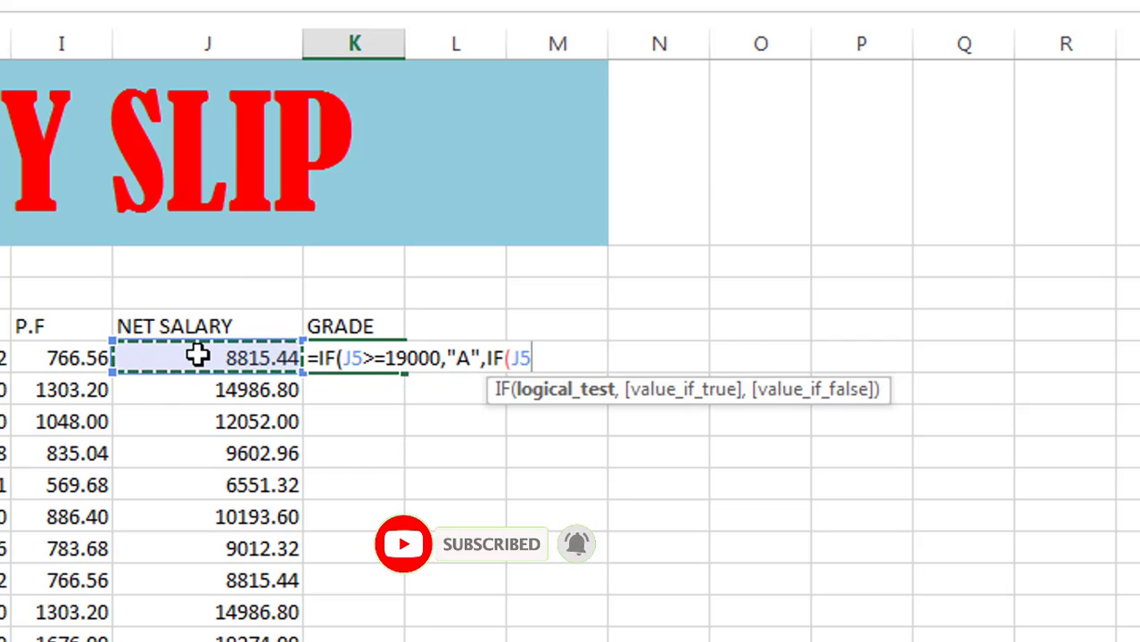
{"action": "type", "text": ">="}
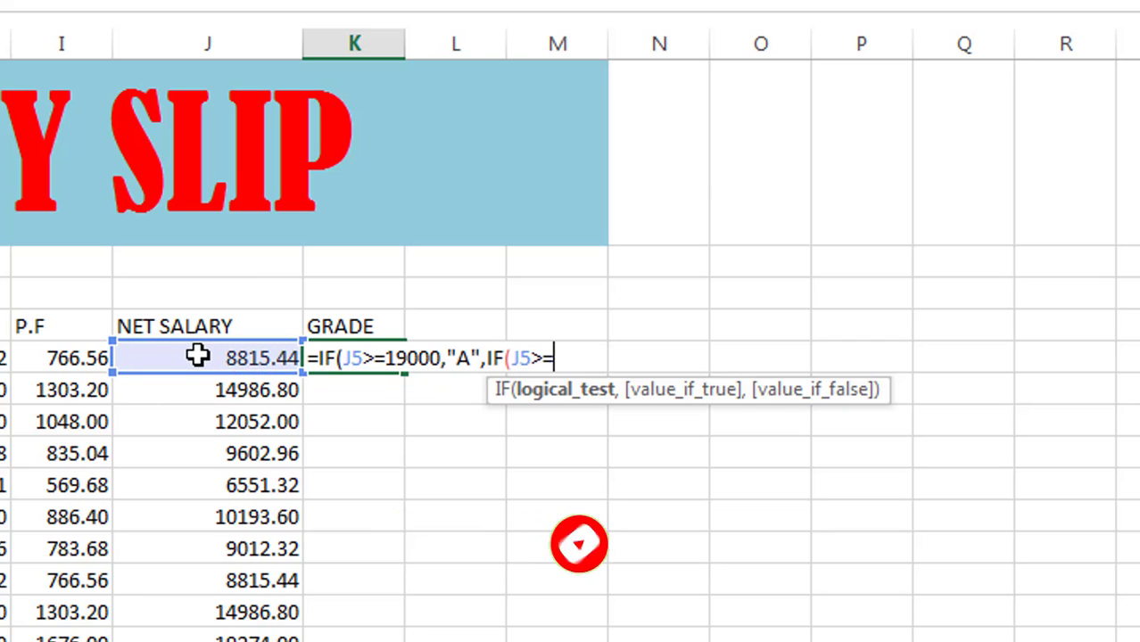
{"action": "type", "text": "12000"}
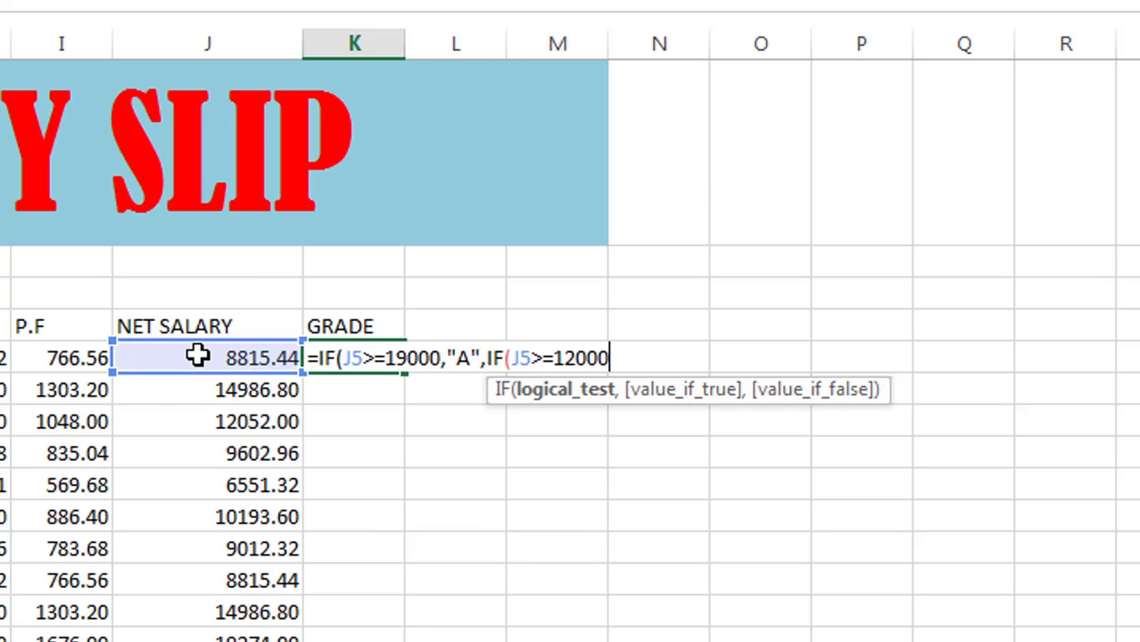
{"action": "type", "text": ",\""}
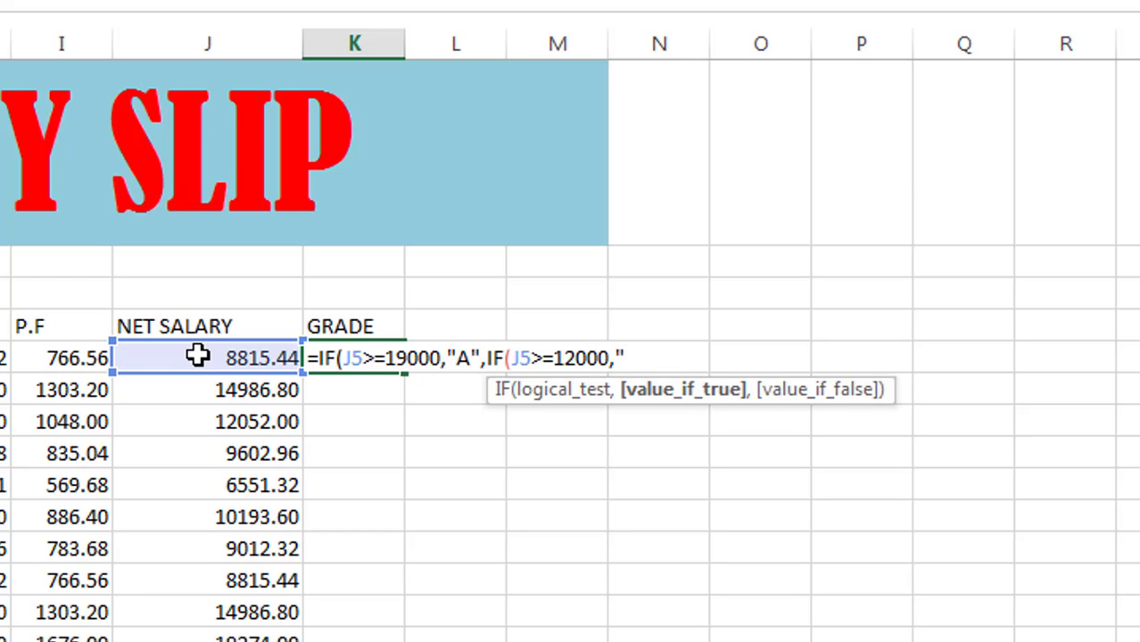
{"action": "type", "text": "B\"N"}
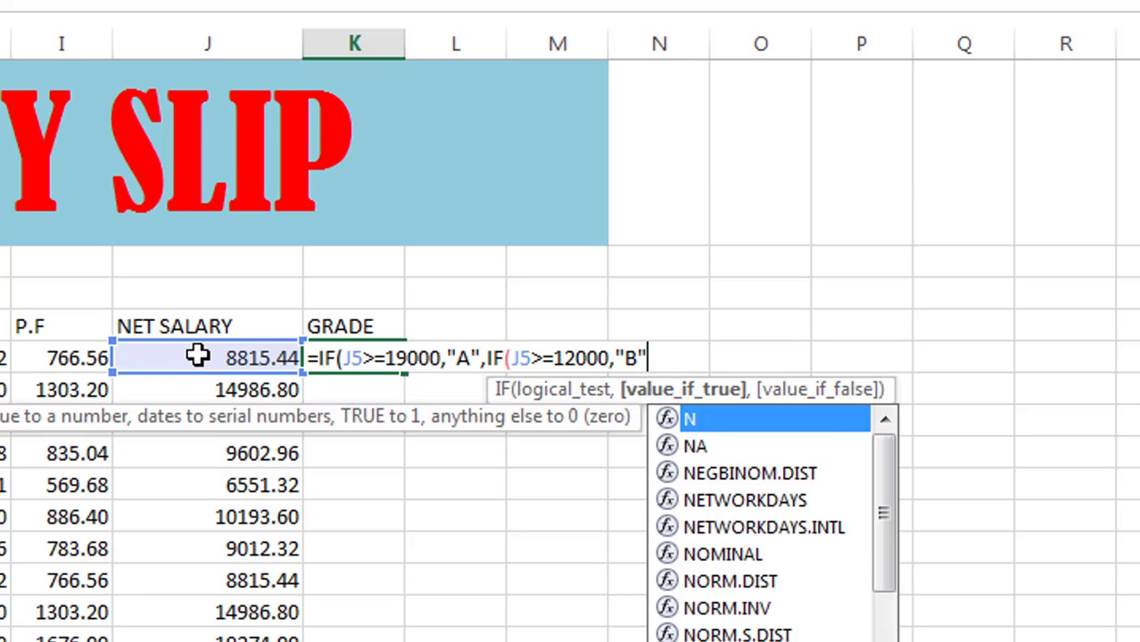
{"action": "key", "text": "BackSpace"}
{"action": "type", "text": ",IF"}
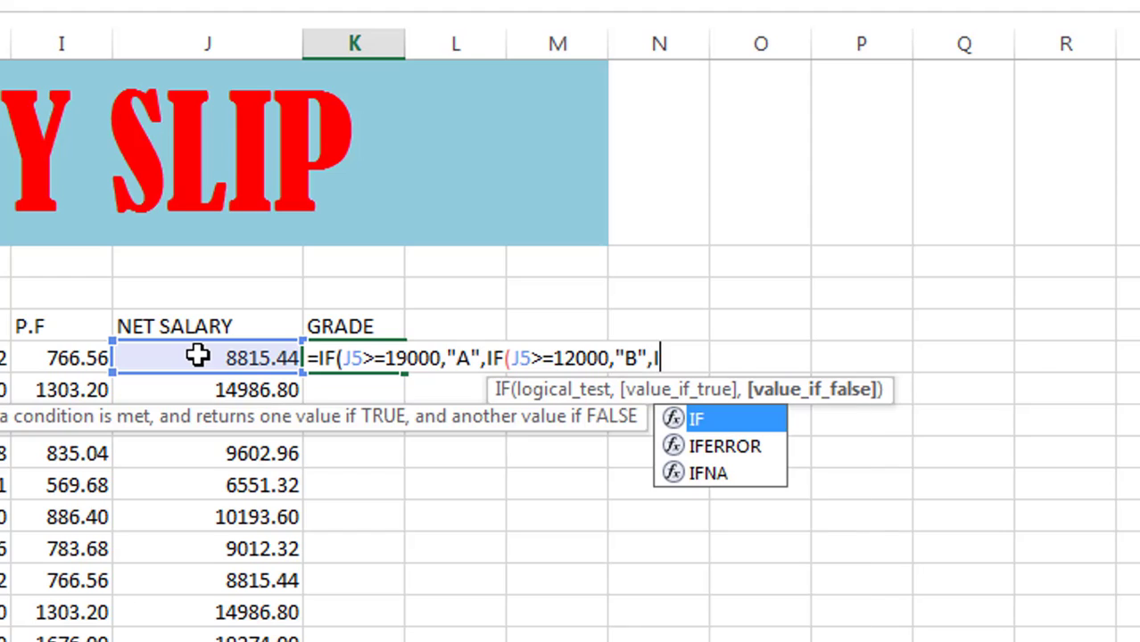
{"action": "type", "text": "("}
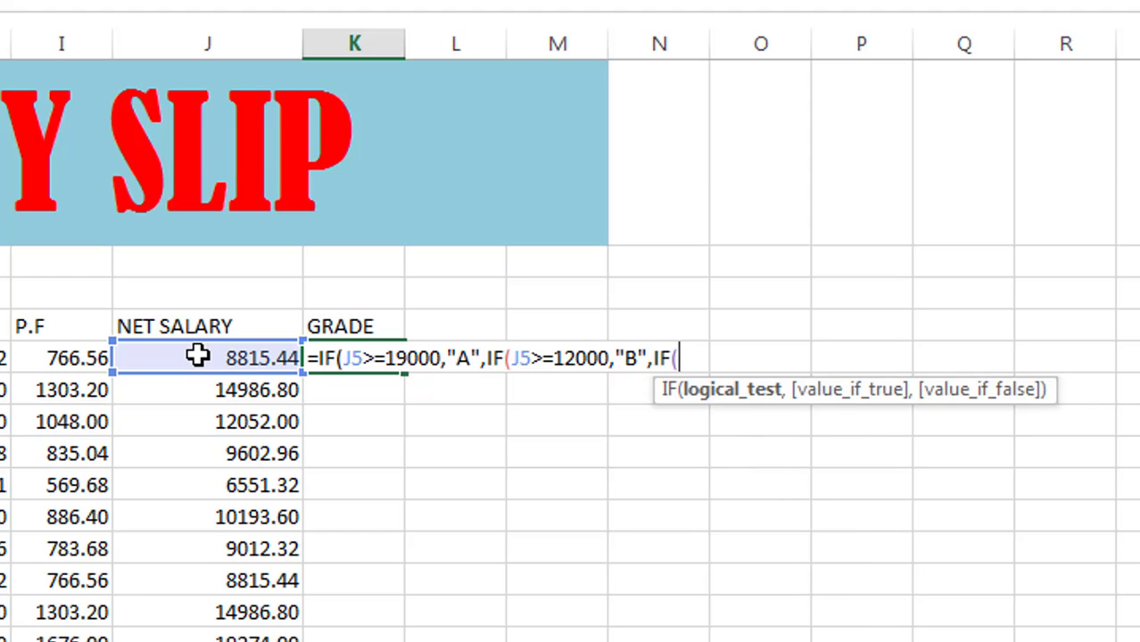
{"action": "left_click", "coordinate": [198, 356]}
{"action": "type", "text": ">"}
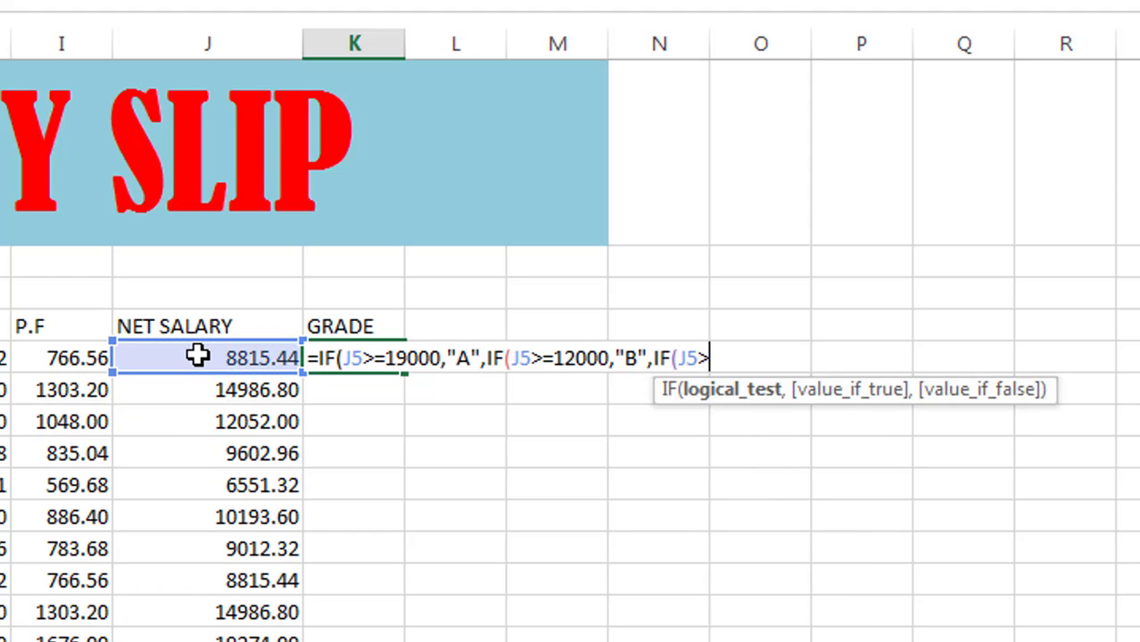
{"action": "type", "text": "="}
{"action": "type", "text": "11"}
{"action": "type", "text": "000,\""}
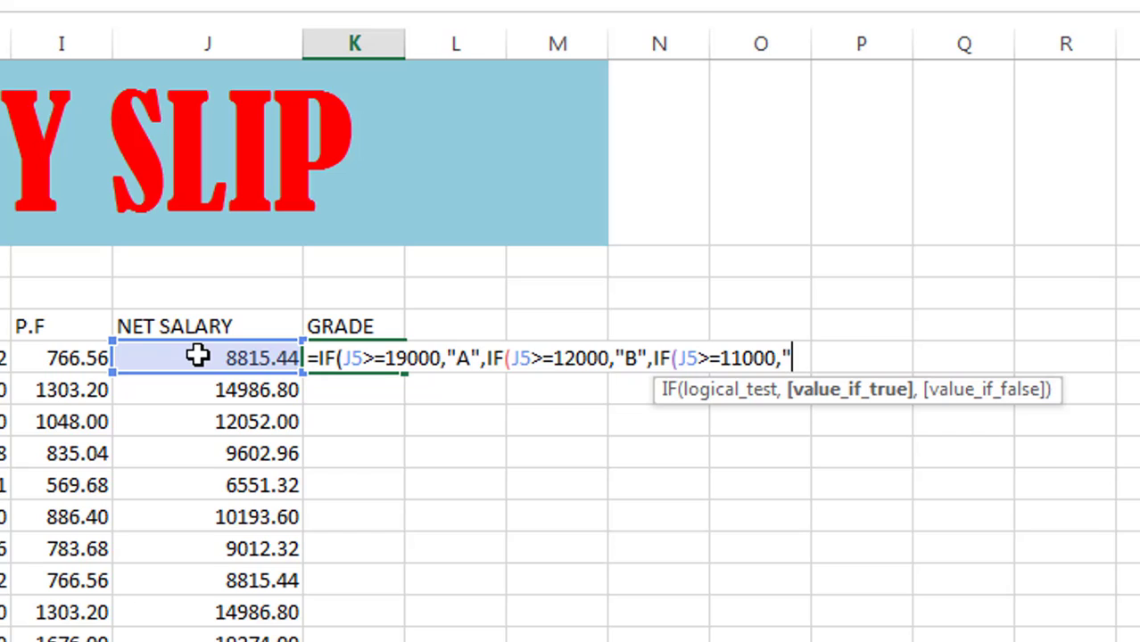
{"action": "type", "text": "C\""}
{"action": "type", "text": ","}
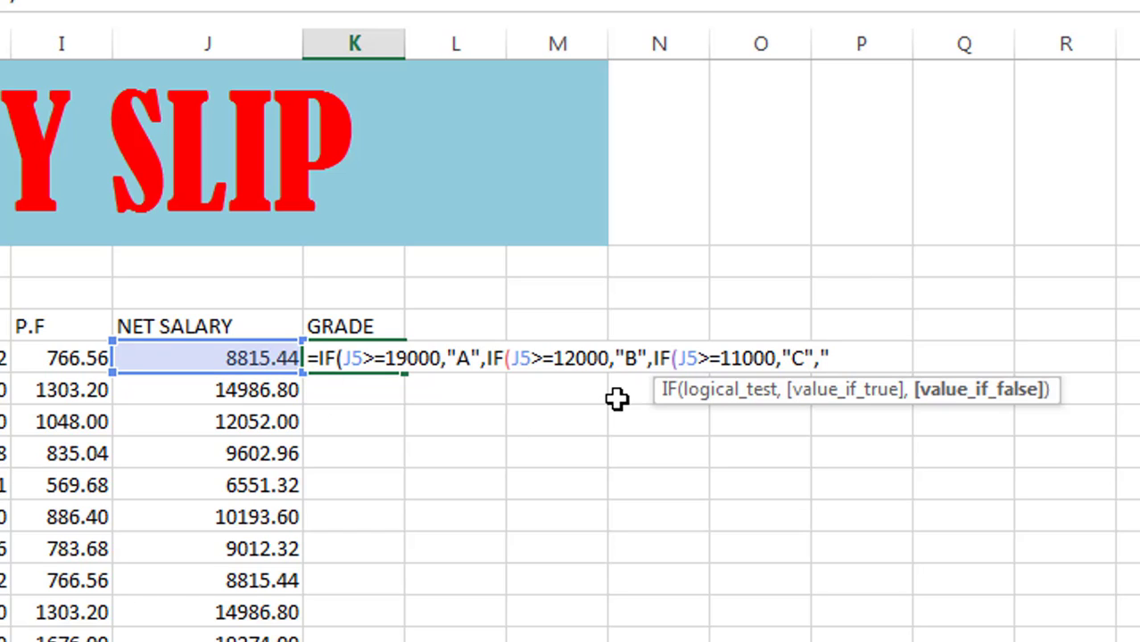
{"action": "type", "text": "D\""}
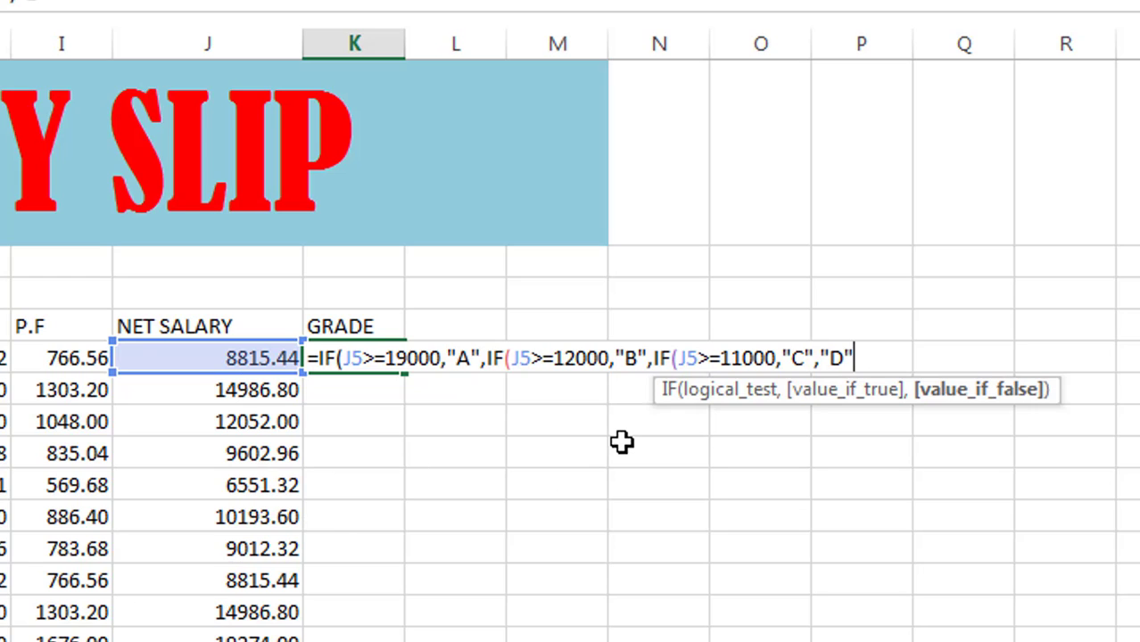
{"action": "type", "text": ")"}
{"action": "type", "text": "))"}
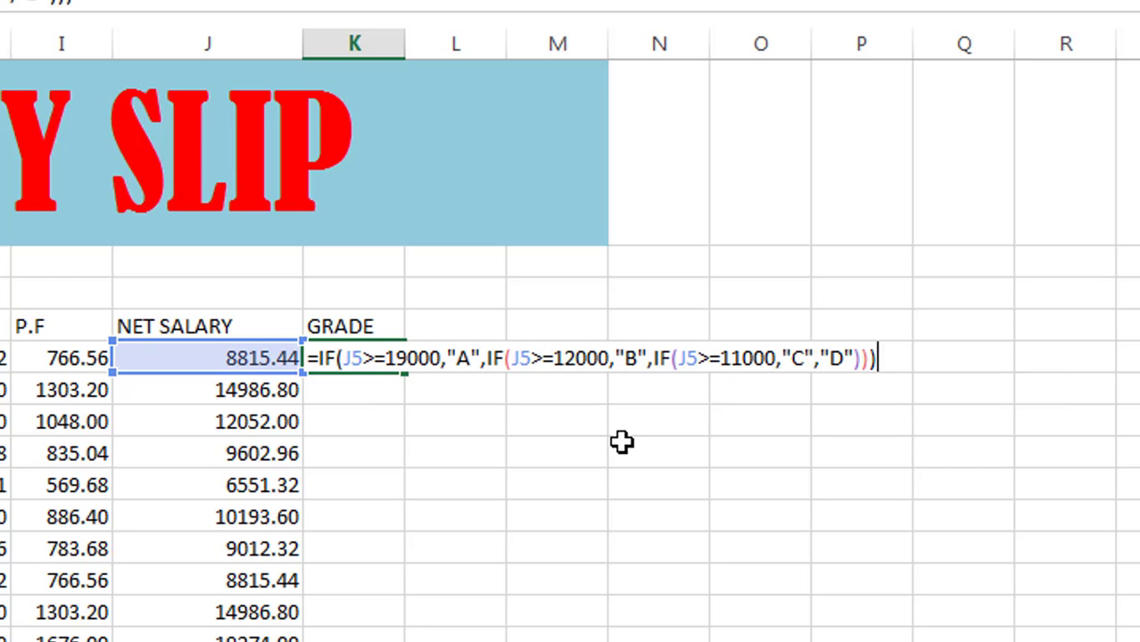
{"action": "key", "text": "Return"}
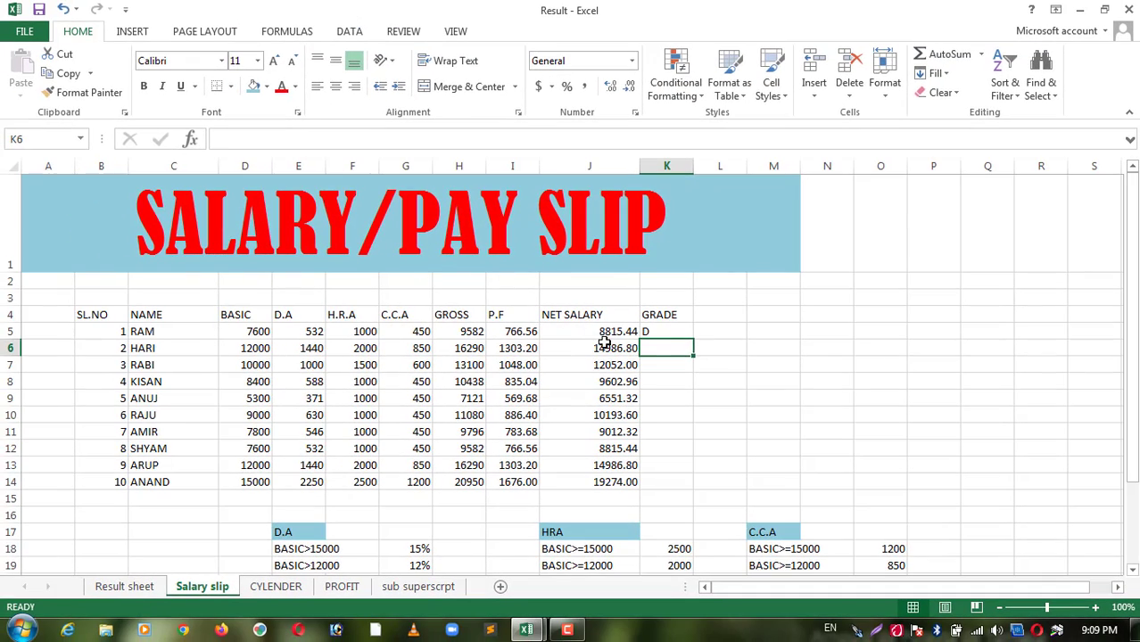
Step: Copy the K5 grade formula down to K14 and centre the grades K5:K14
{"action": "left_click", "coordinate": [684, 333]}
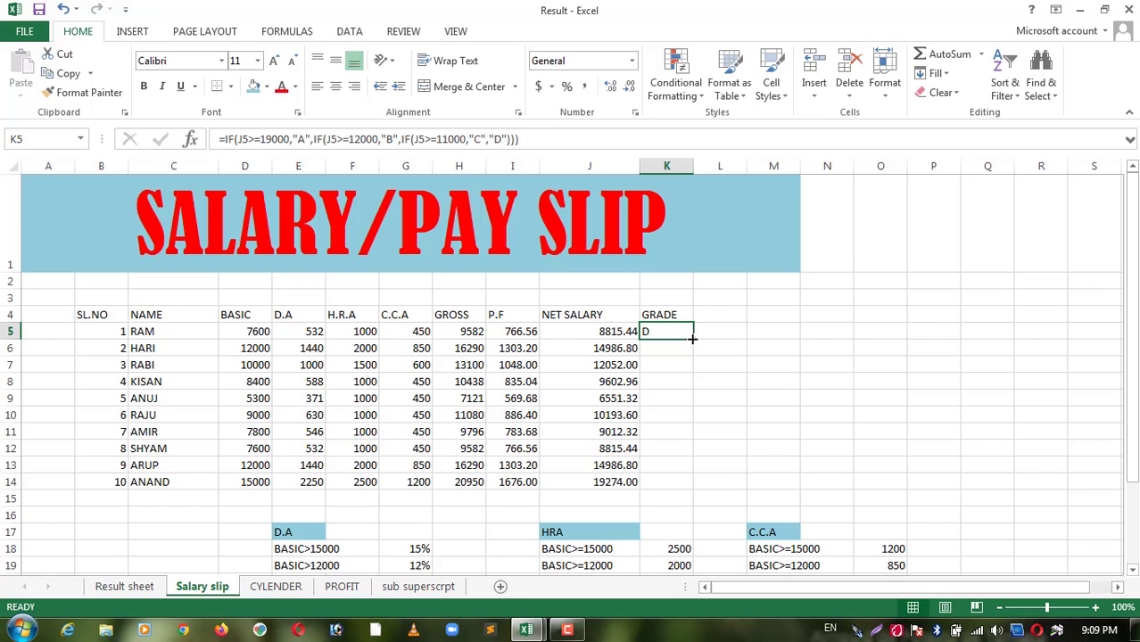
{"action": "left_click_drag", "start_coordinate": [694, 338], "coordinate": [694, 489]}
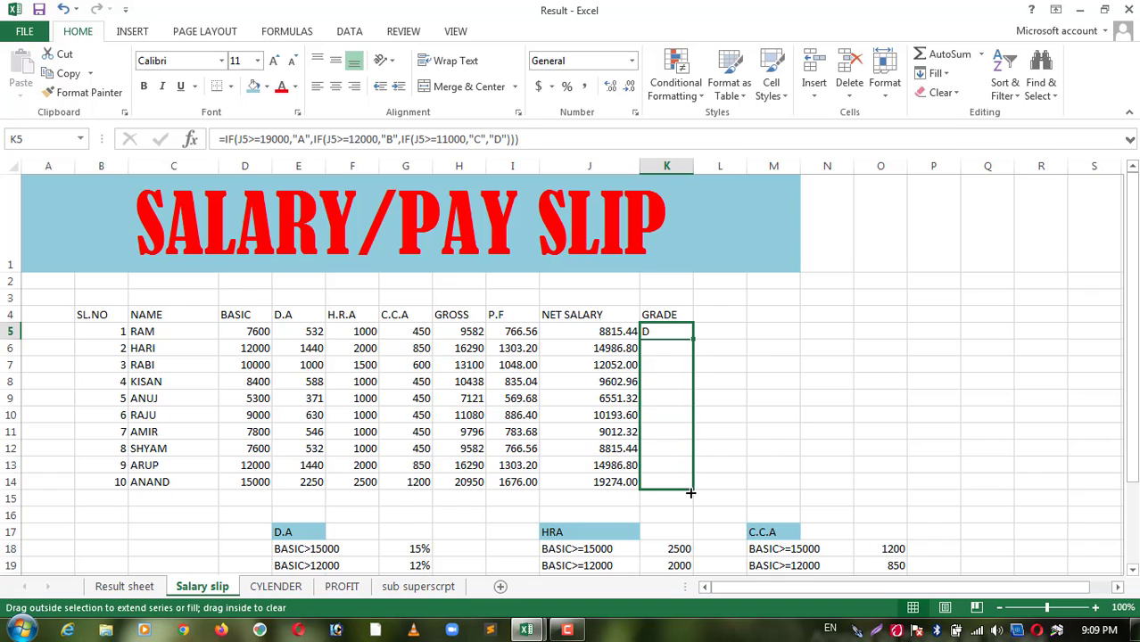
{"action": "left_click", "coordinate": [877, 429]}
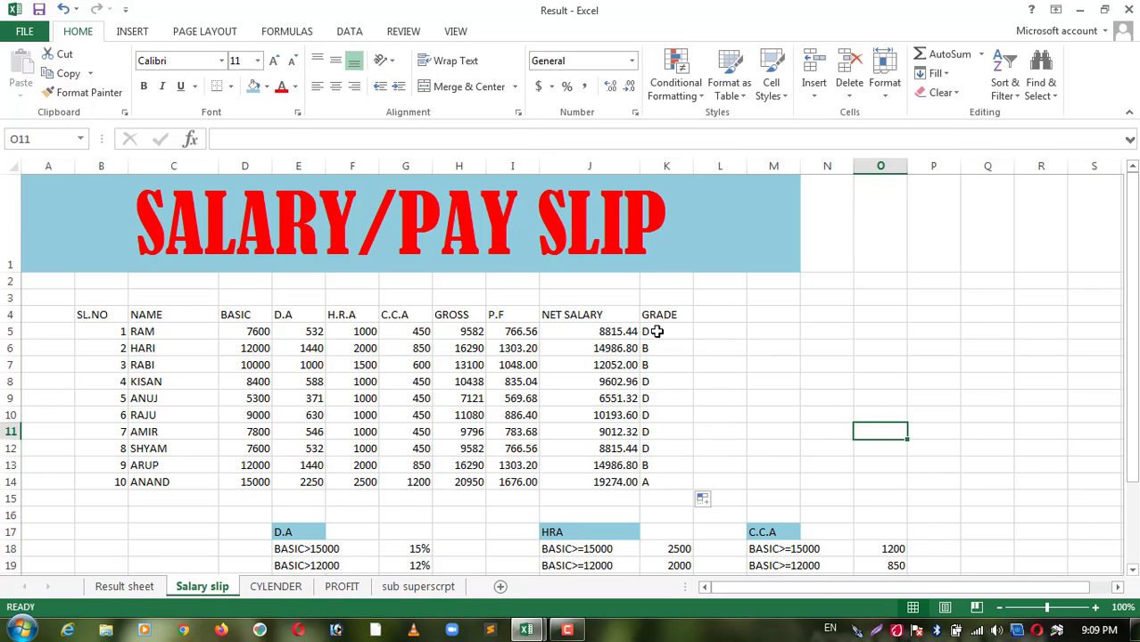
{"action": "left_click_drag", "start_coordinate": [657, 330], "coordinate": [667, 487]}
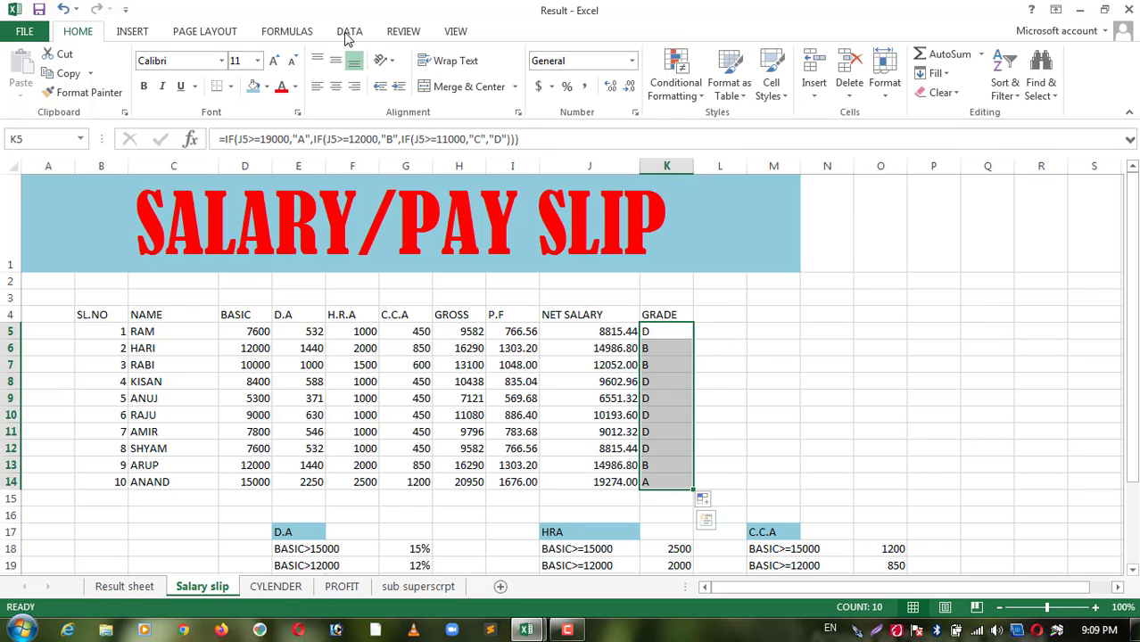
{"action": "left_click", "coordinate": [335, 86]}
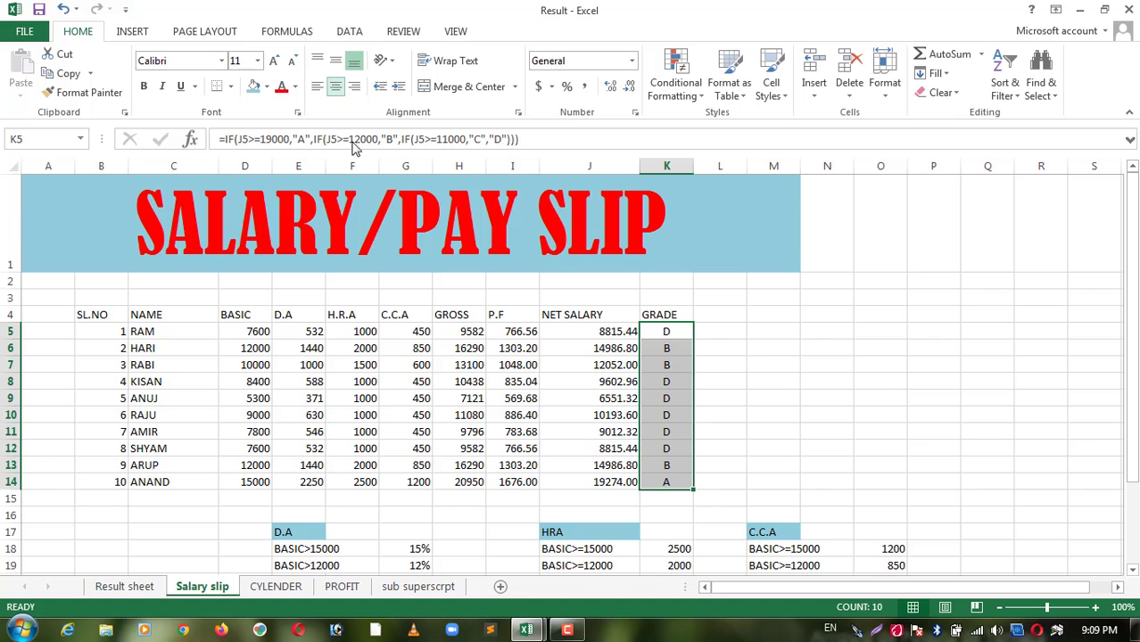
{"action": "left_click", "coordinate": [874, 383]}
{"action": "mouse_move", "coordinate": [82, 314]}
{"action": "left_mouse_down"}
{"action": "mouse_move", "coordinate": [635, 423]}
{"action": "mouse_move", "coordinate": [668, 451]}
{"action": "mouse_move", "coordinate": [671, 482]}
{"action": "left_mouse_up"}
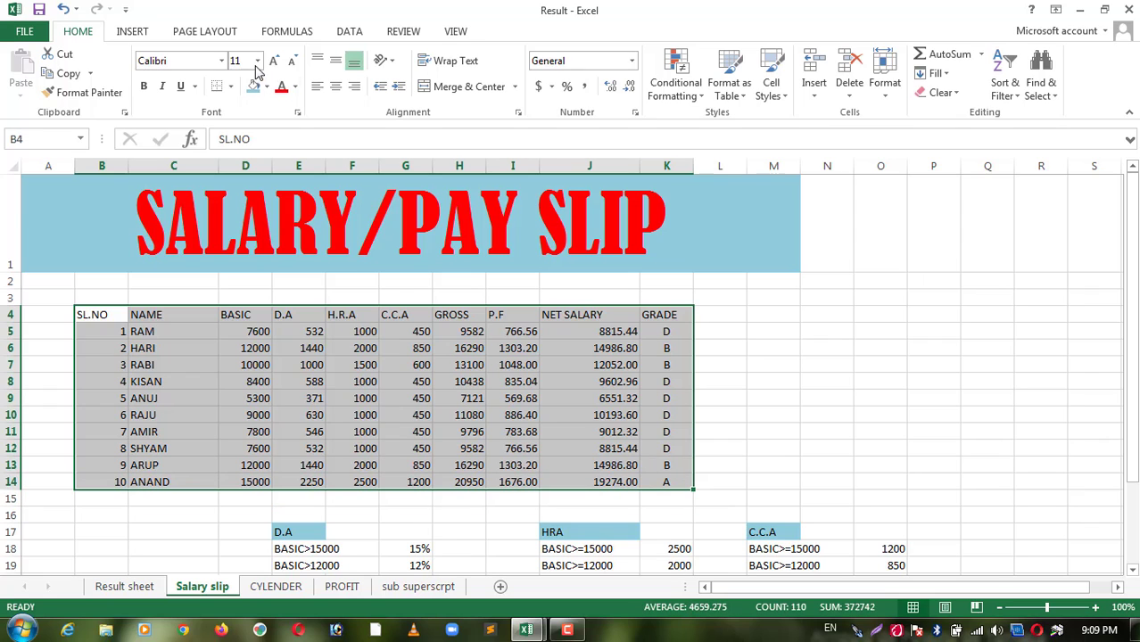
Step: Apply All Borders to the salary table B4:K14 and set its text to 12 pt
{"action": "left_click", "coordinate": [231, 86]}
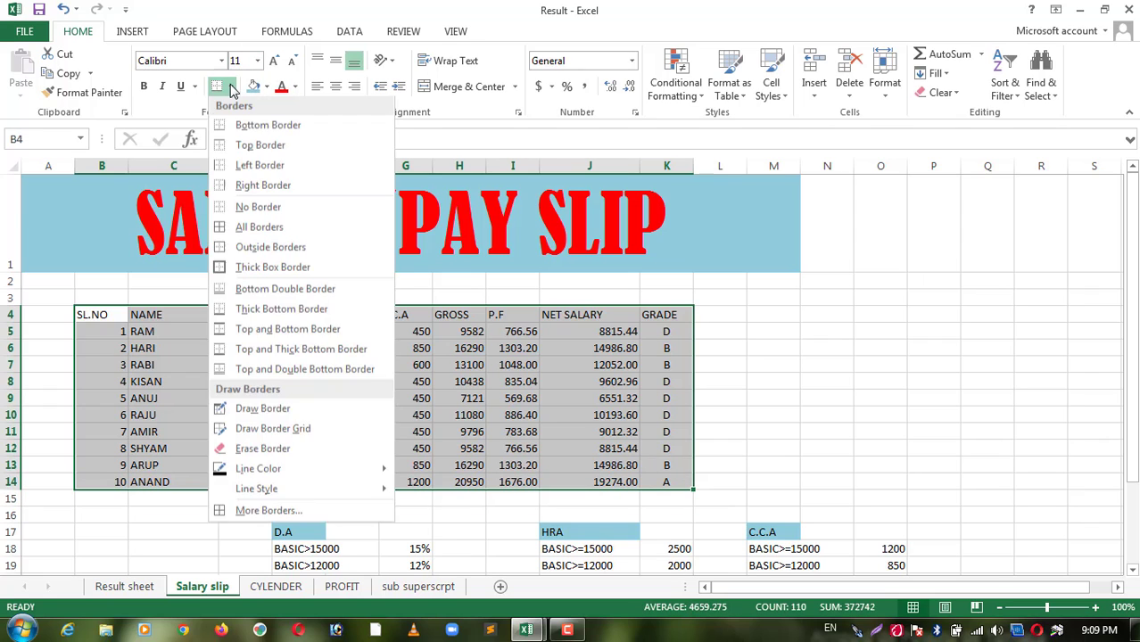
{"action": "left_click", "coordinate": [238, 228]}
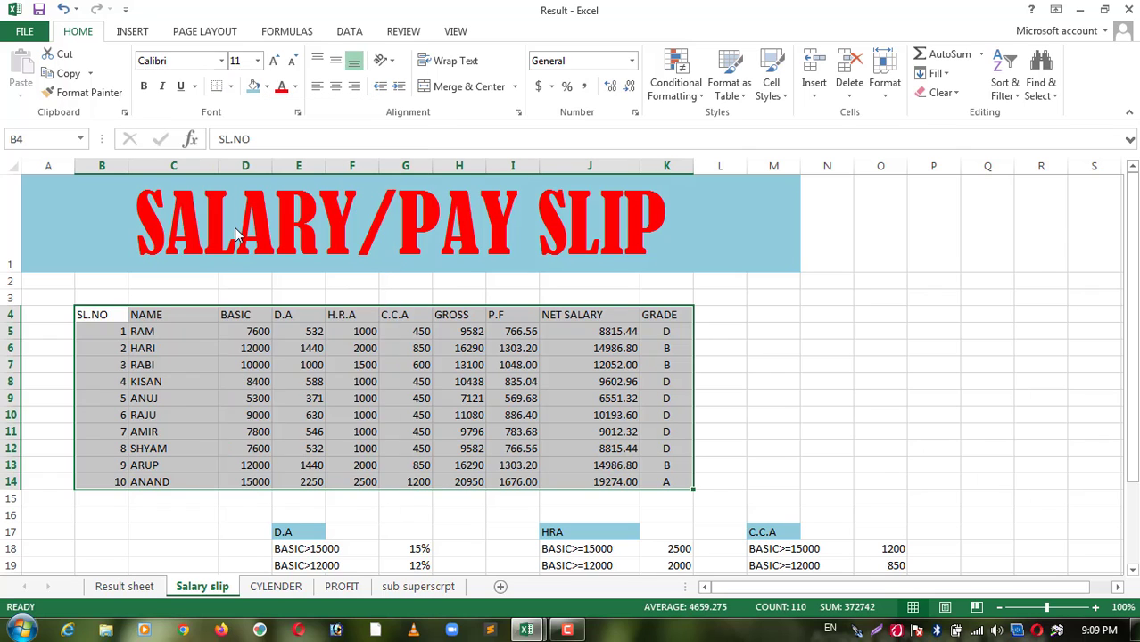
{"action": "left_click", "coordinate": [273, 61]}
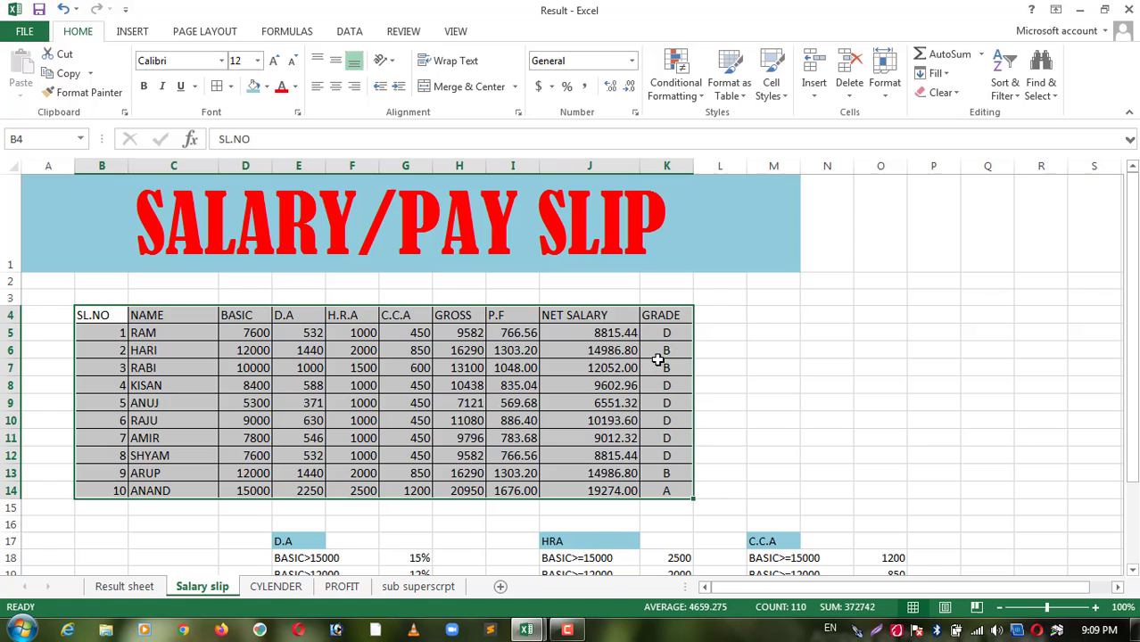
{"action": "left_click", "coordinate": [800, 371]}
{"action": "mouse_move", "coordinate": [92, 314]}
{"action": "left_mouse_down"}
{"action": "mouse_move", "coordinate": [516, 303]}
{"action": "mouse_move", "coordinate": [664, 315]}
{"action": "left_mouse_up"}
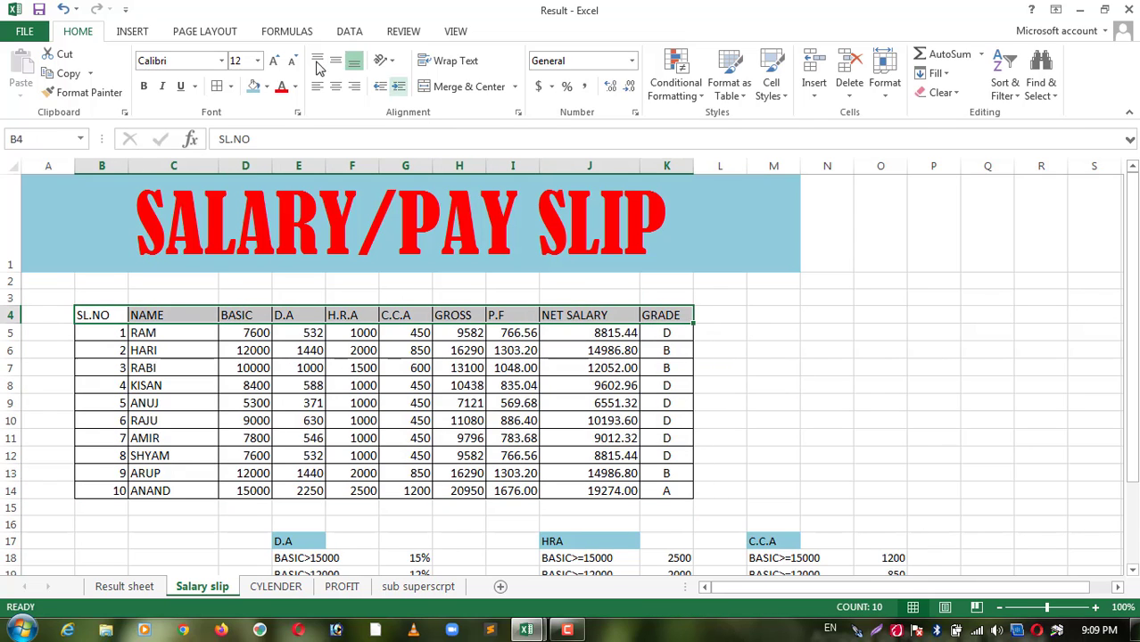
Step: Fill the header row B4:K4, SL.NO through GRADE, with standard Yellow
{"action": "left_click", "coordinate": [266, 86]}
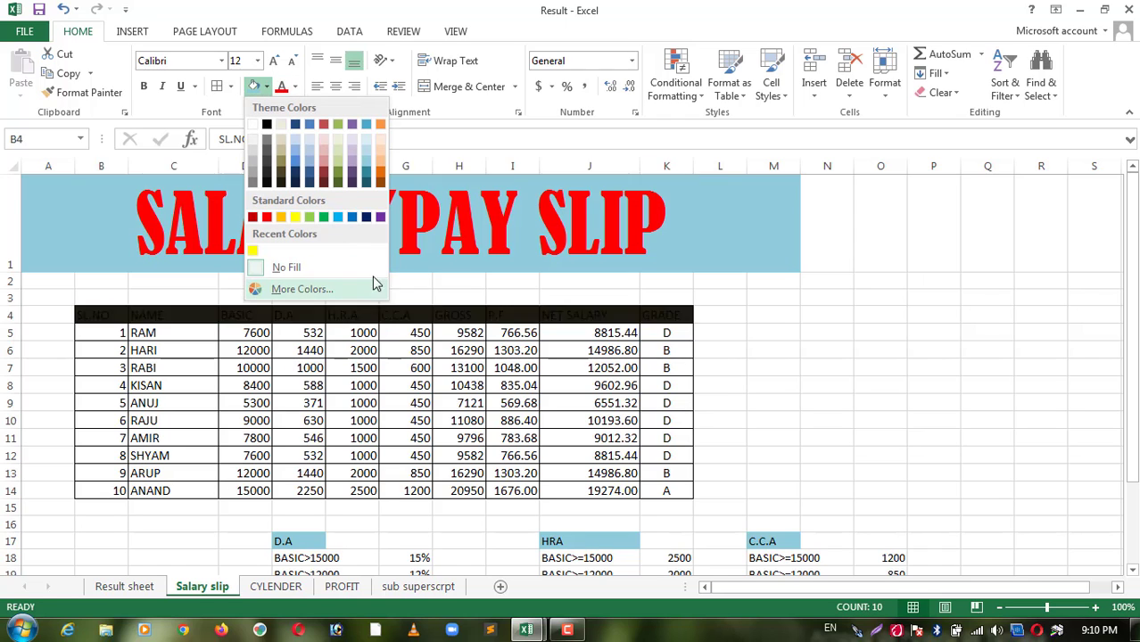
{"action": "left_click", "coordinate": [293, 215]}
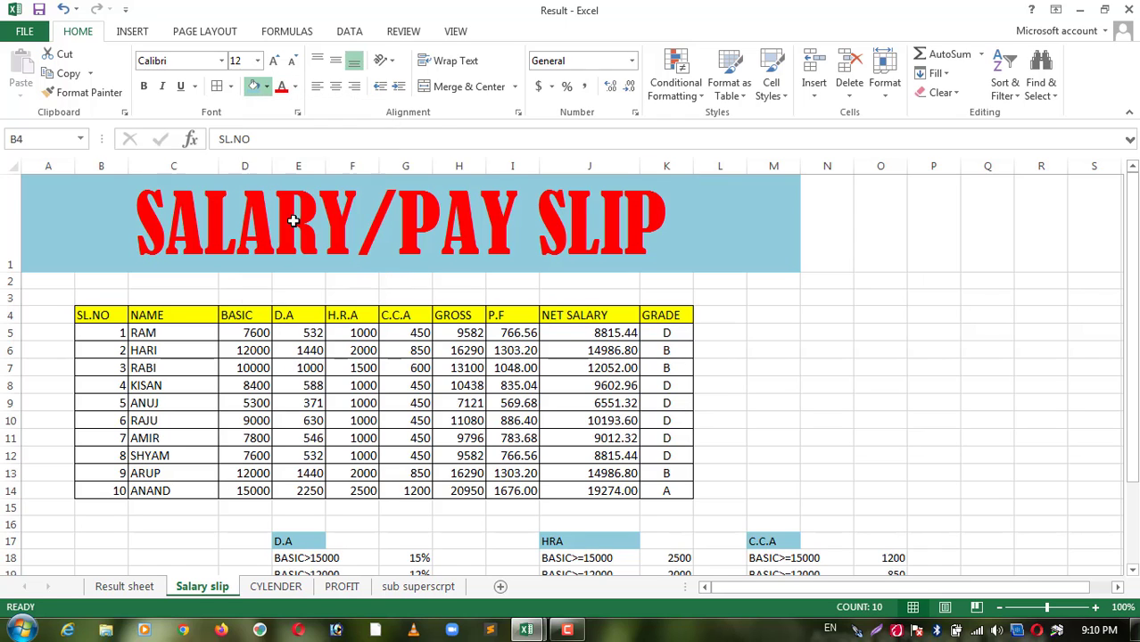
{"action": "left_click", "coordinate": [165, 368]}
{"action": "left_click", "coordinate": [926, 382]}
{"action": "scroll", "coordinate": [925, 382], "scroll_direction": "down", "scroll_amount": 2}
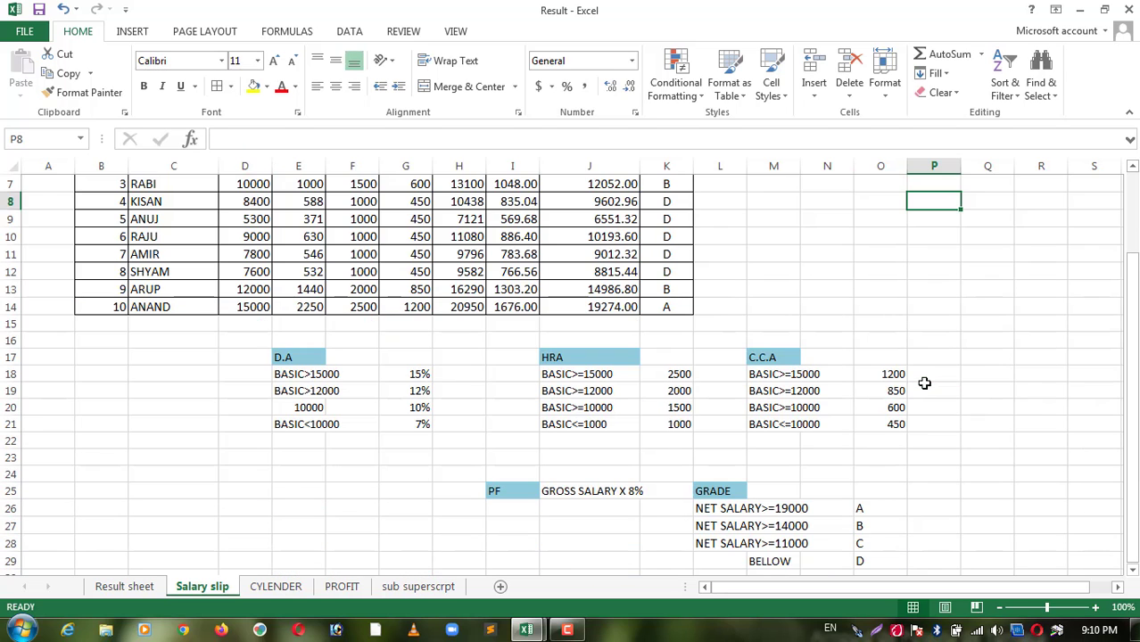
{"action": "scroll", "coordinate": [925, 383], "scroll_direction": "up", "scroll_amount": 1}
{"action": "scroll", "coordinate": [925, 383], "scroll_direction": "up", "scroll_amount": 1}
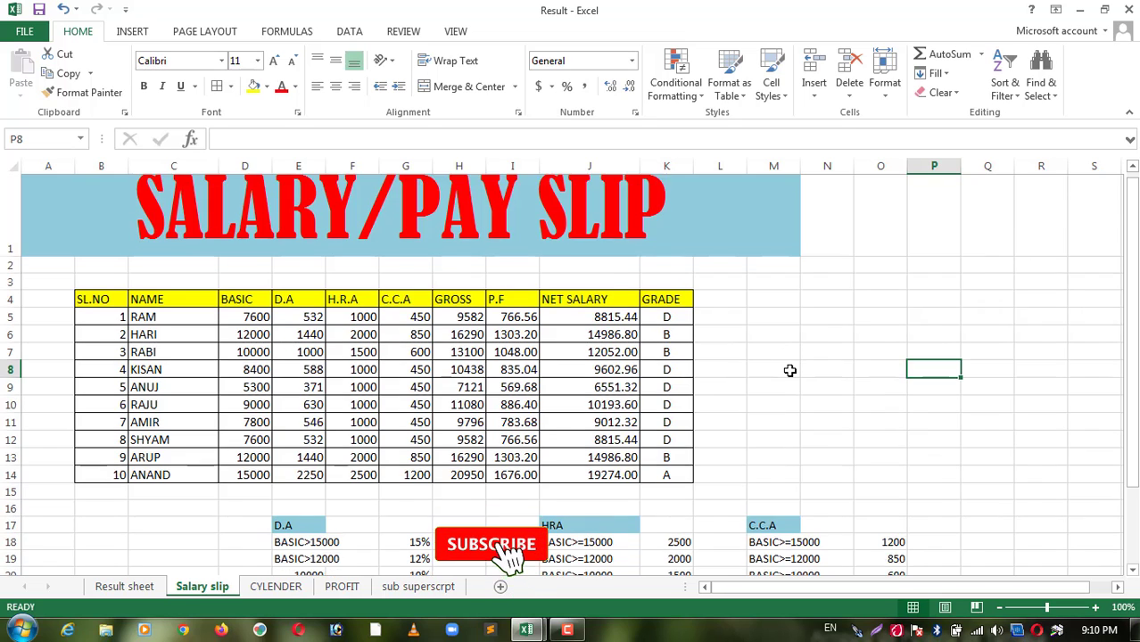
{"action": "scroll", "coordinate": [787, 379], "scroll_direction": "down", "scroll_amount": 1}
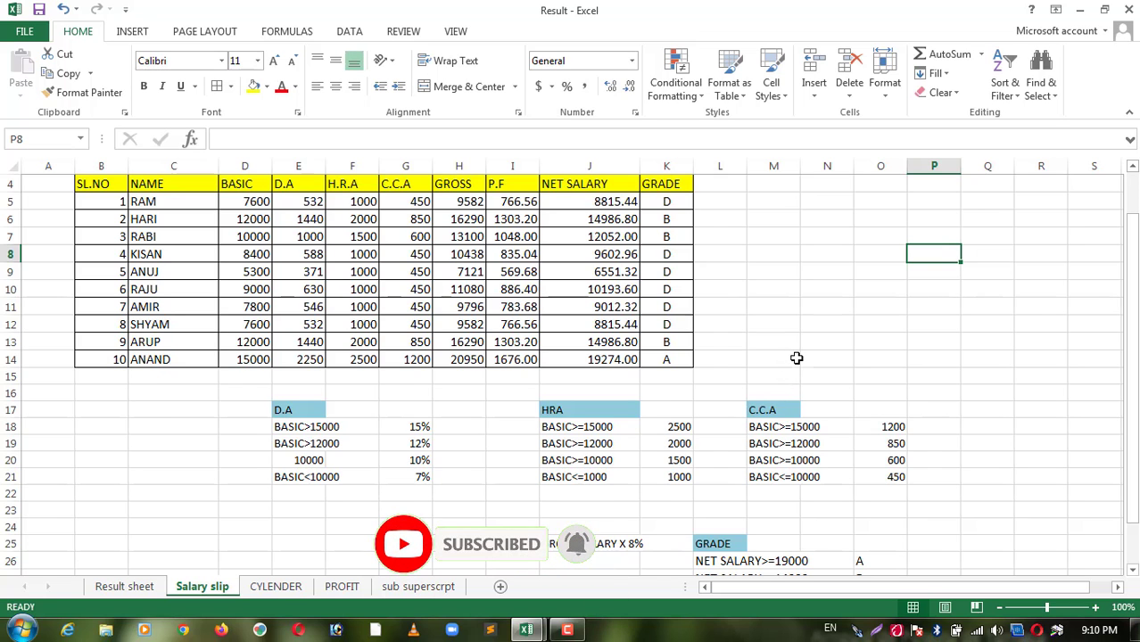
{"action": "scroll", "coordinate": [797, 358], "scroll_direction": "up", "scroll_amount": 1}
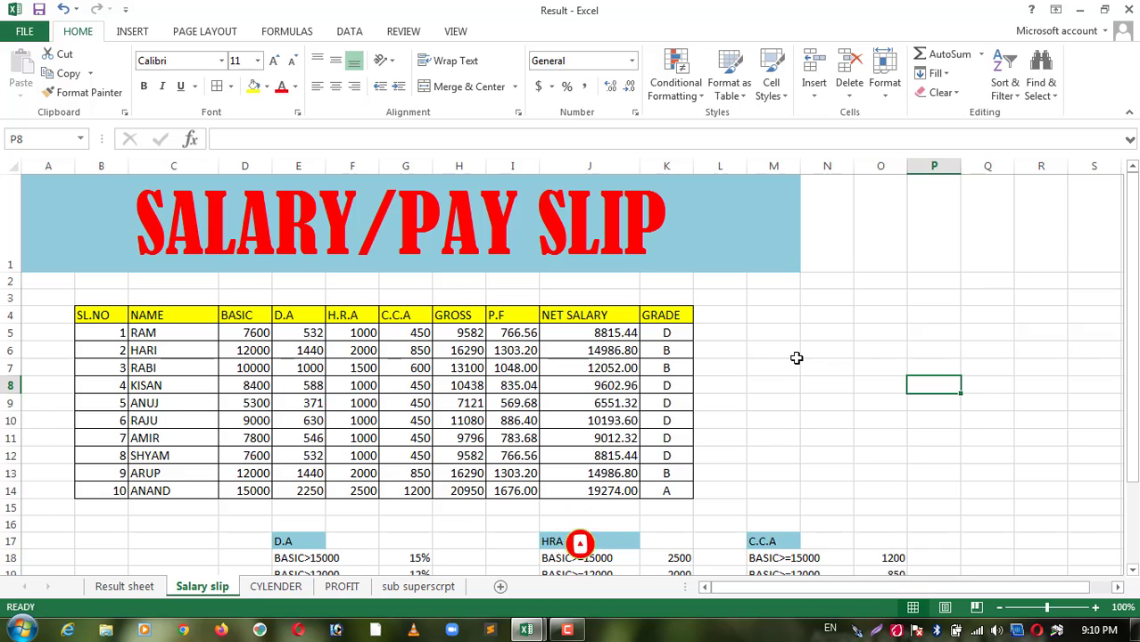